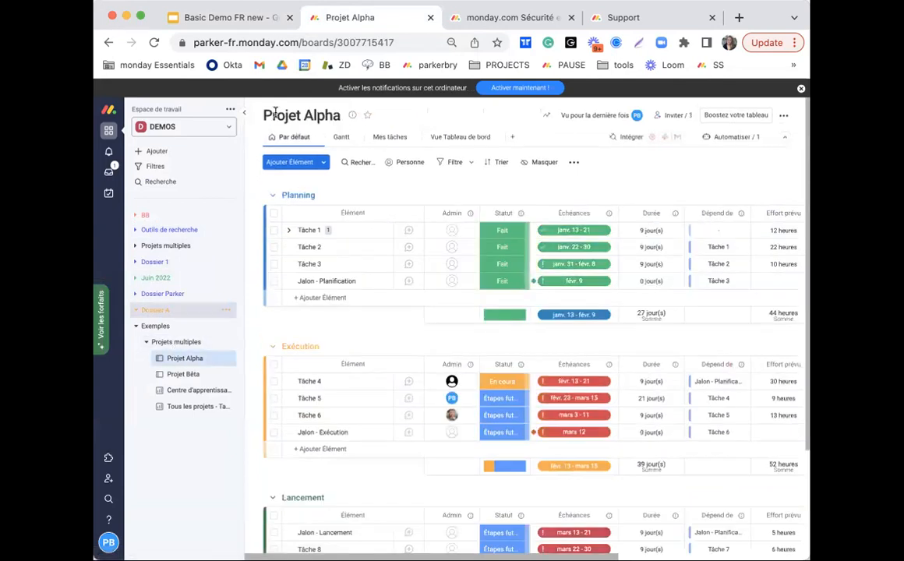
Open the Projet Bêta board from the workspace sidebar, then collapse the sidebar for full width.
{"action": "left_click", "coordinate": [244, 112]}
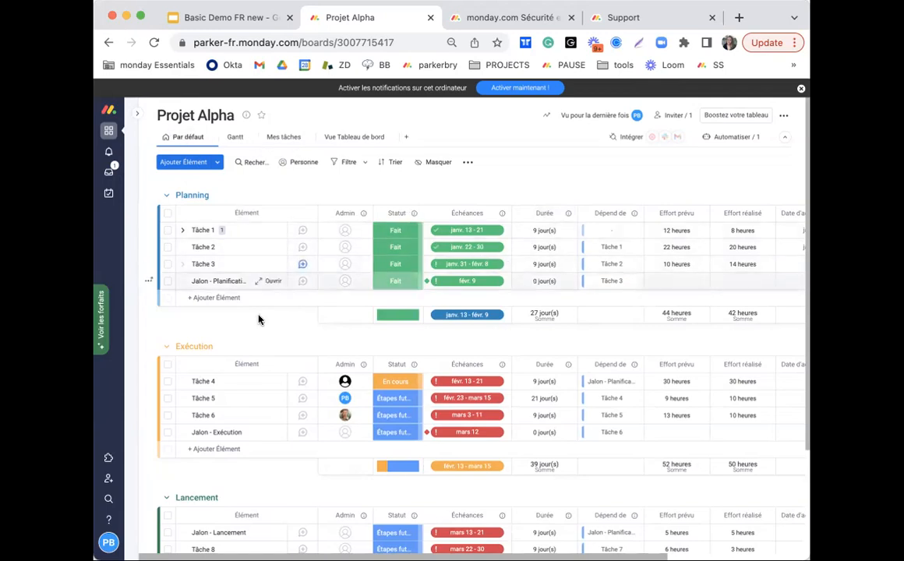
{"action": "scroll", "coordinate": [151, 325], "scroll_direction": "down", "scroll_amount": 3}
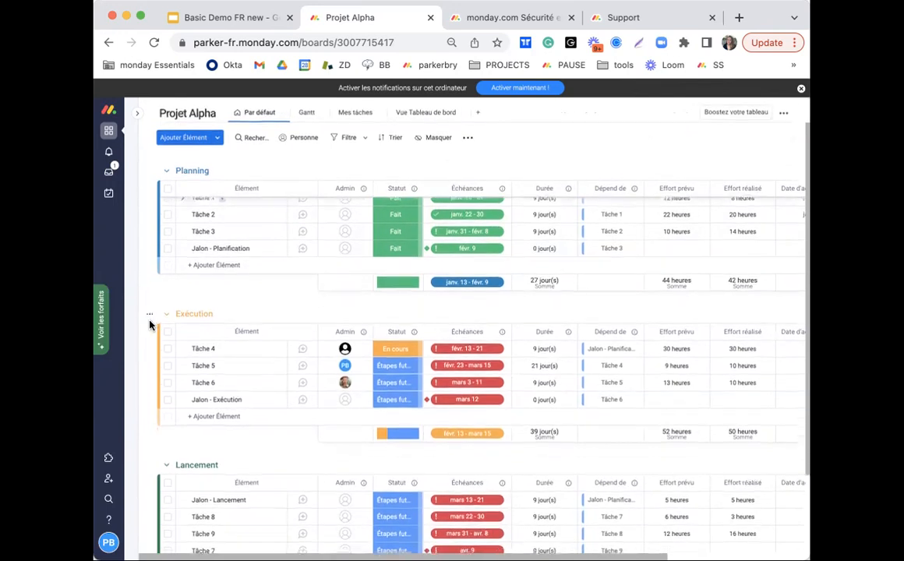
{"action": "scroll", "coordinate": [152, 279], "scroll_direction": "down", "scroll_amount": 2}
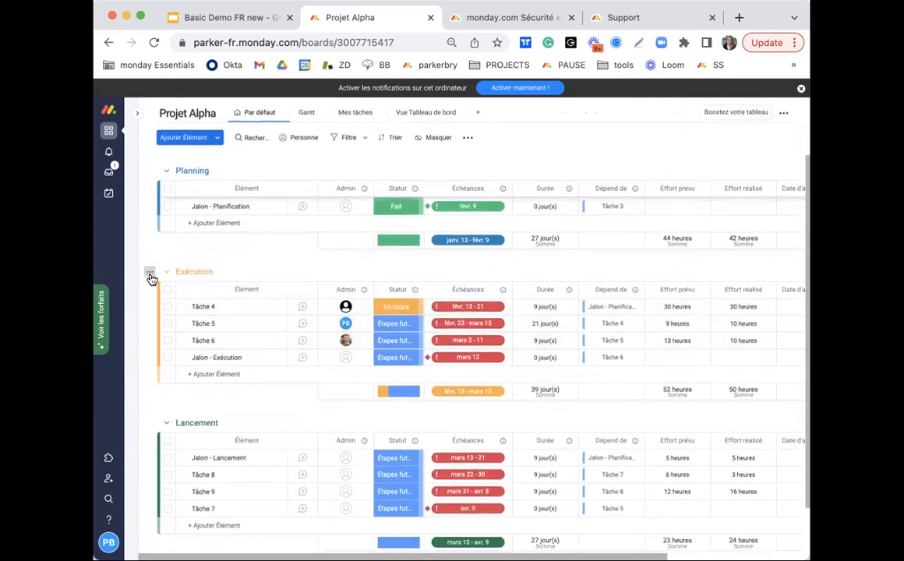
{"action": "scroll", "coordinate": [152, 279], "scroll_direction": "up", "scroll_amount": 2}
{"action": "scroll", "coordinate": [151, 278], "scroll_direction": "up", "scroll_amount": 2}
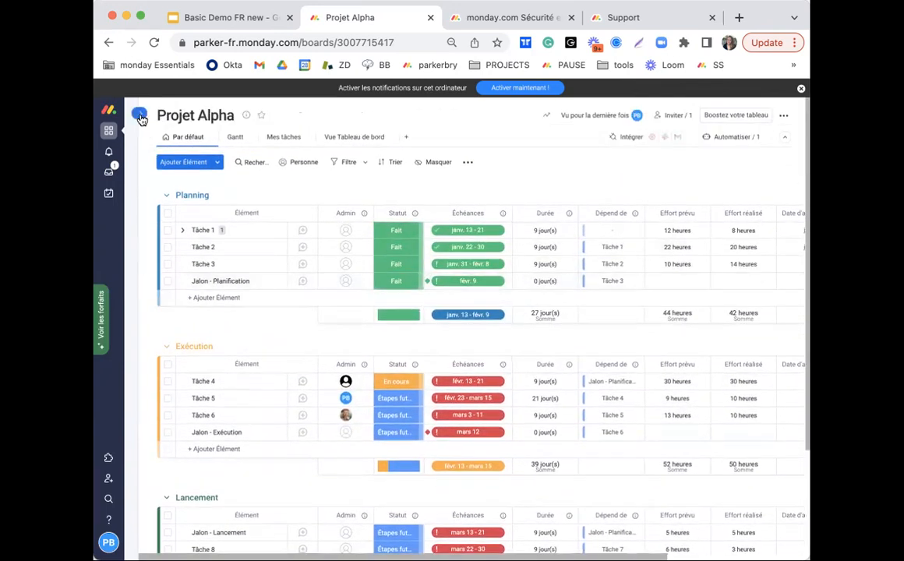
{"action": "left_click", "coordinate": [137, 113]}
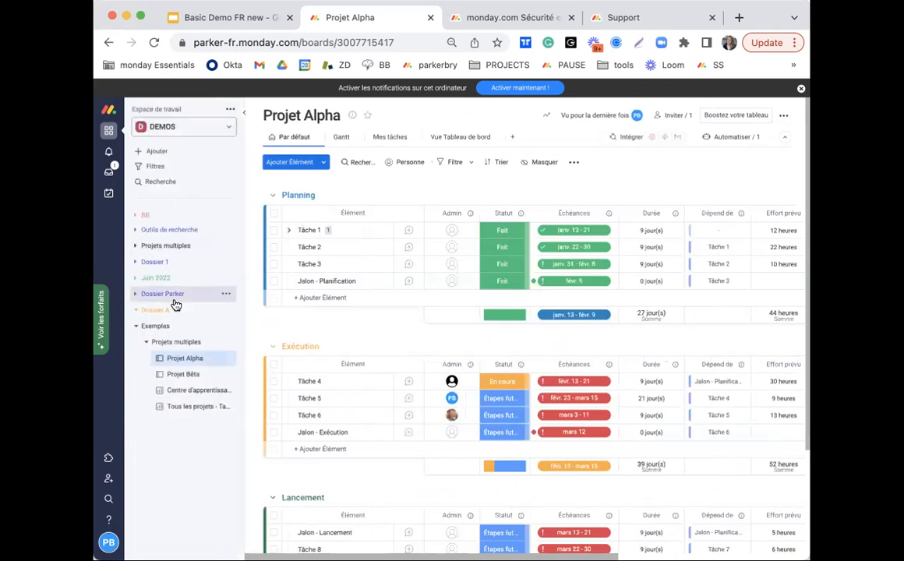
{"action": "left_click", "coordinate": [181, 374]}
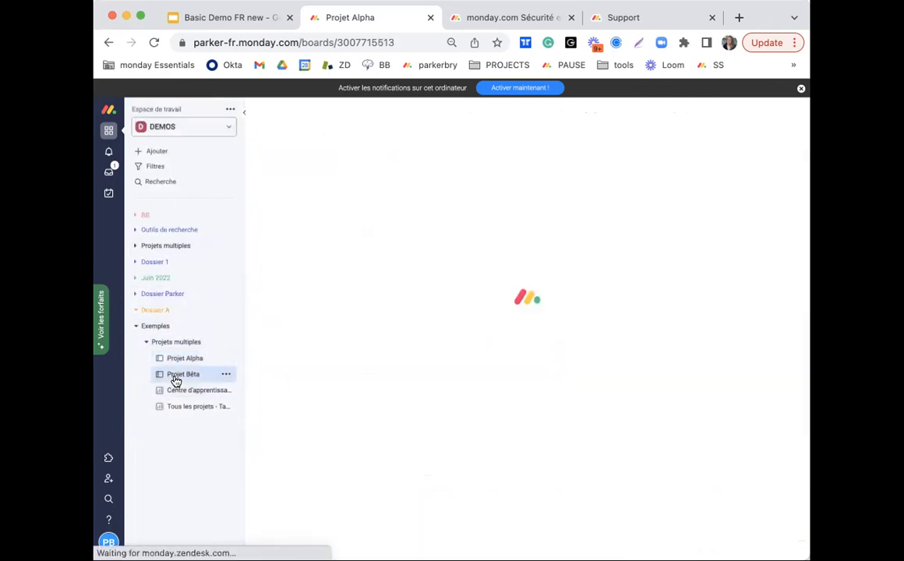
{"action": "left_click", "coordinate": [244, 113]}
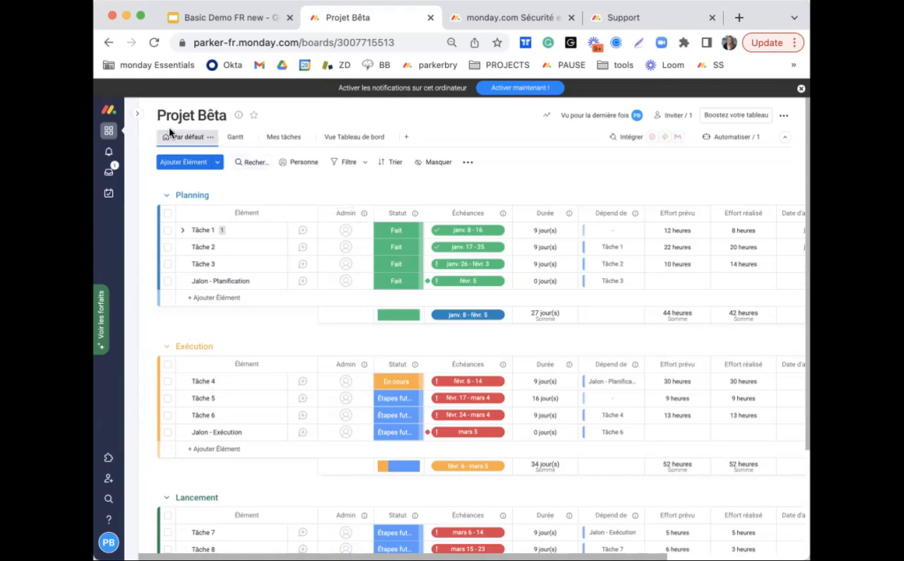
Reopen the workspace navigation and show the Ajouter menu's board, doc and folder options.
{"action": "left_click", "coordinate": [138, 114]}
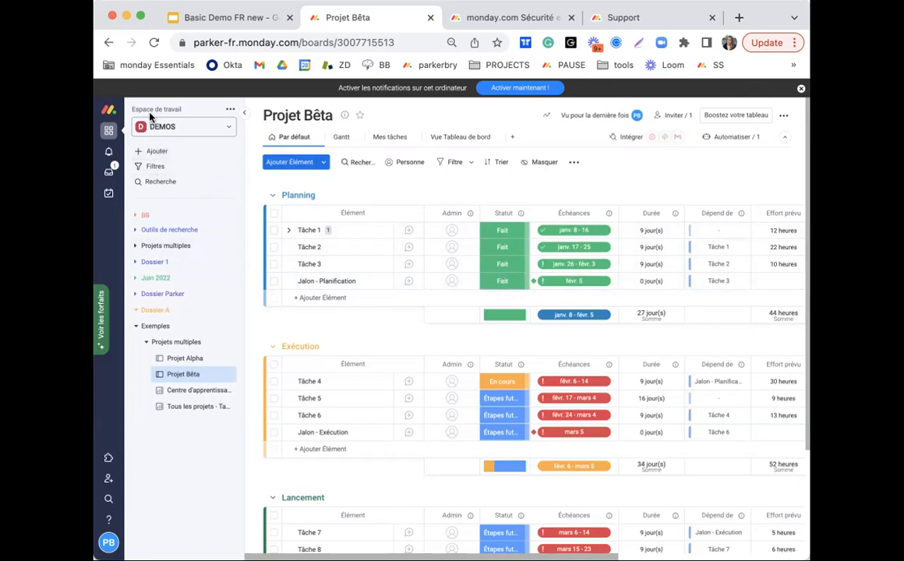
{"action": "left_click", "coordinate": [149, 152]}
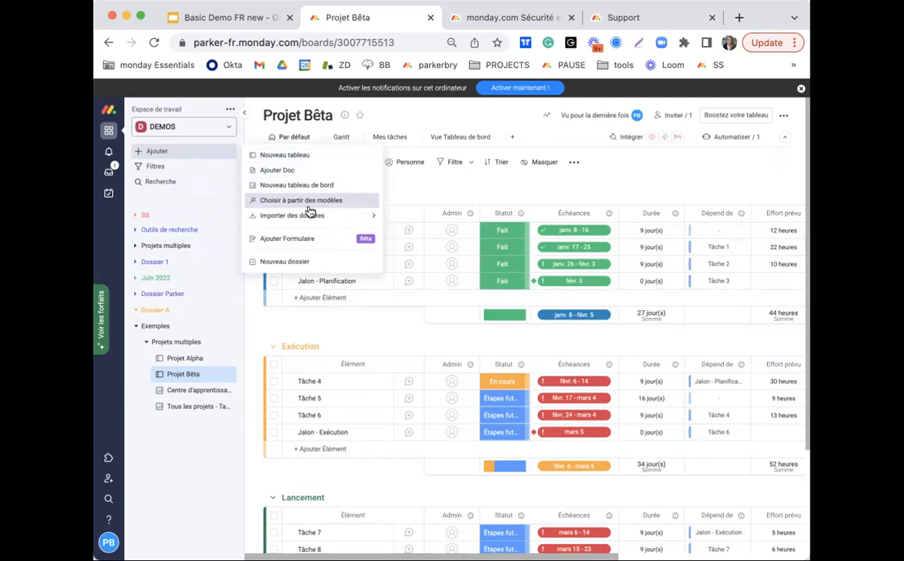
Open the template center through Choisir à partir des modèles in the Ajouter menu.
{"action": "mouse_move", "coordinate": [315, 217]}
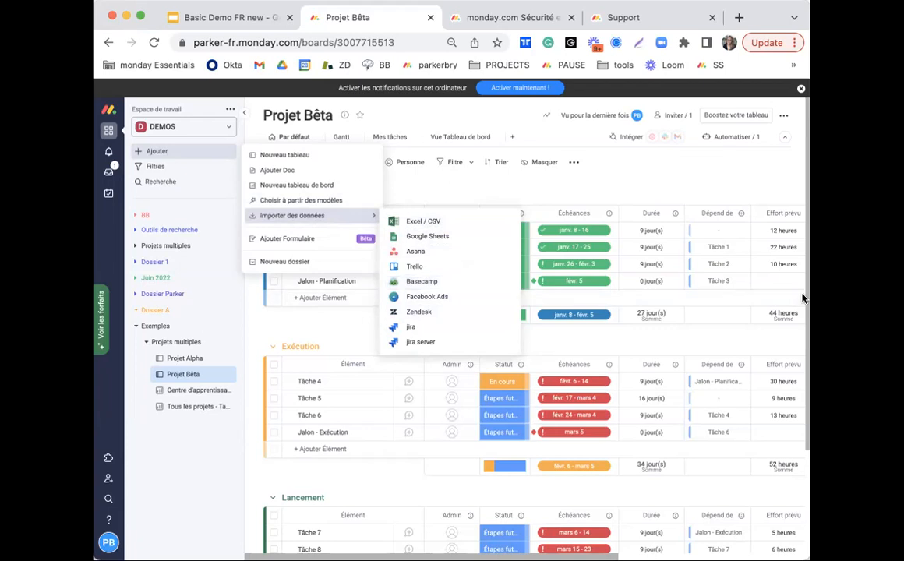
{"action": "left_click", "coordinate": [311, 204]}
{"action": "scroll", "coordinate": [763, 226], "scroll_direction": "down", "scroll_amount": 1}
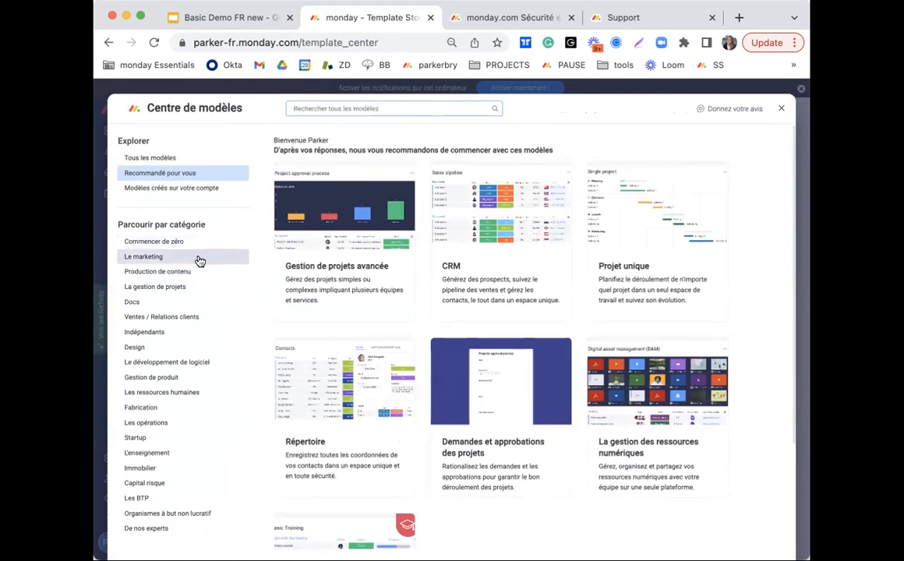
Browse the Design, Les ressources humaines, Immobilier and L'enseignement template categories, then close the center.
{"action": "left_click", "coordinate": [182, 349]}
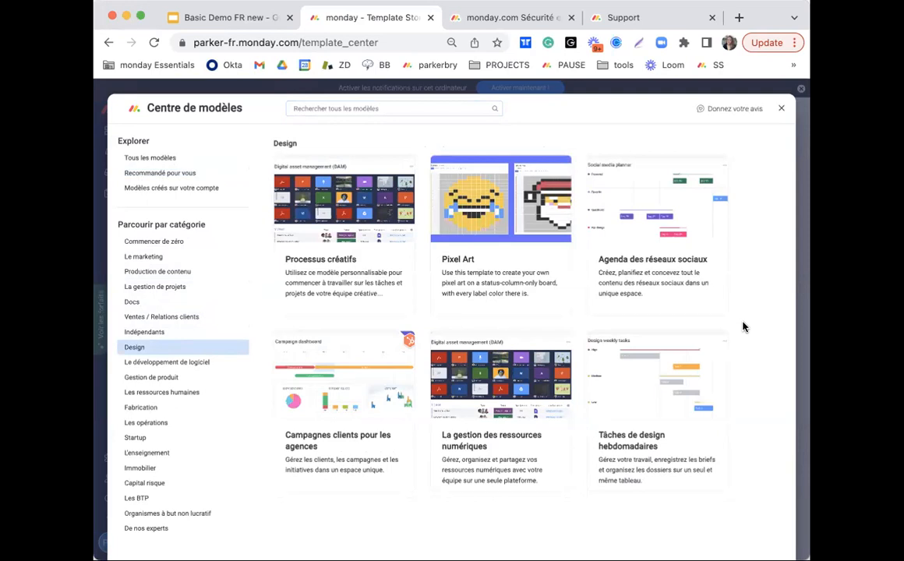
{"action": "left_click", "coordinate": [161, 395]}
{"action": "scroll", "coordinate": [413, 356], "scroll_direction": "down", "scroll_amount": 5}
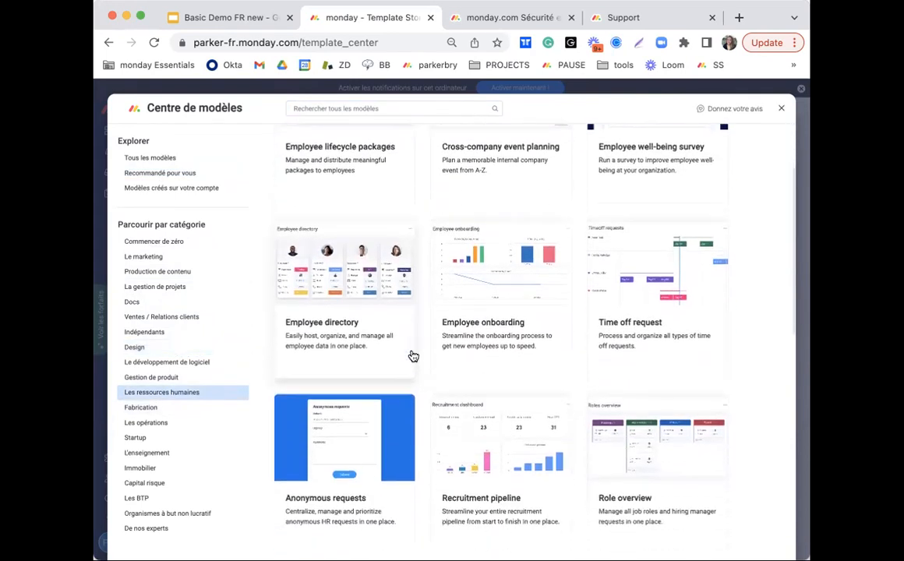
{"action": "scroll", "coordinate": [412, 356], "scroll_direction": "down", "scroll_amount": 4}
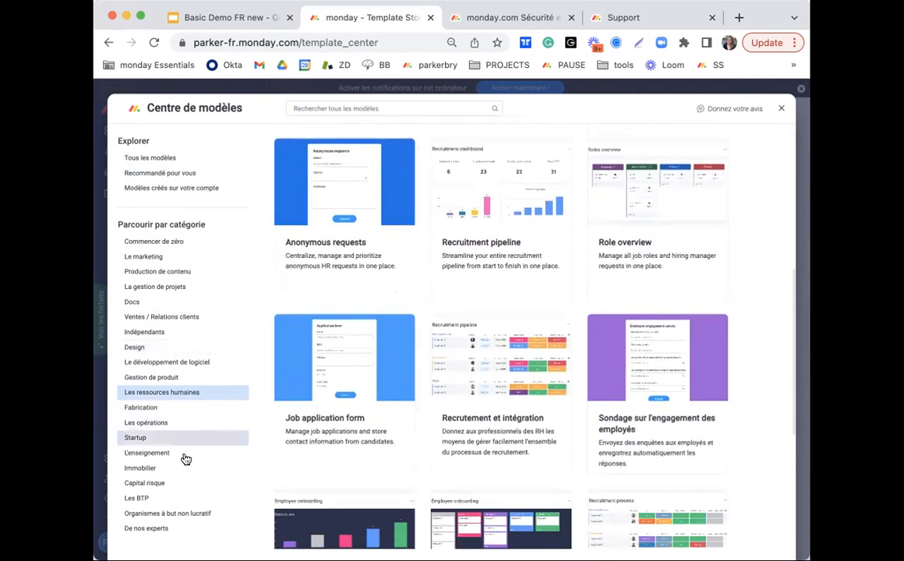
{"action": "left_click", "coordinate": [176, 467]}
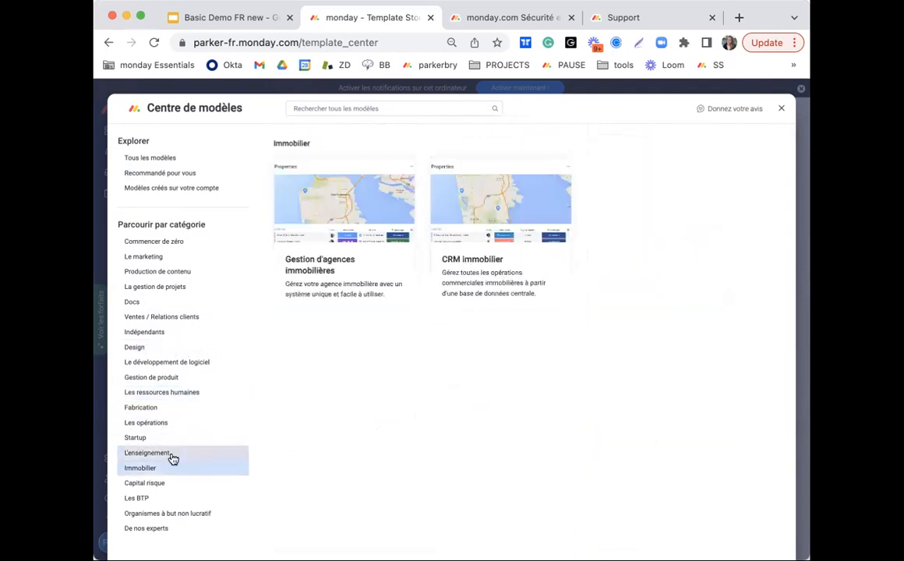
{"action": "left_click", "coordinate": [173, 454]}
{"action": "scroll", "coordinate": [694, 322], "scroll_direction": "down", "scroll_amount": 2}
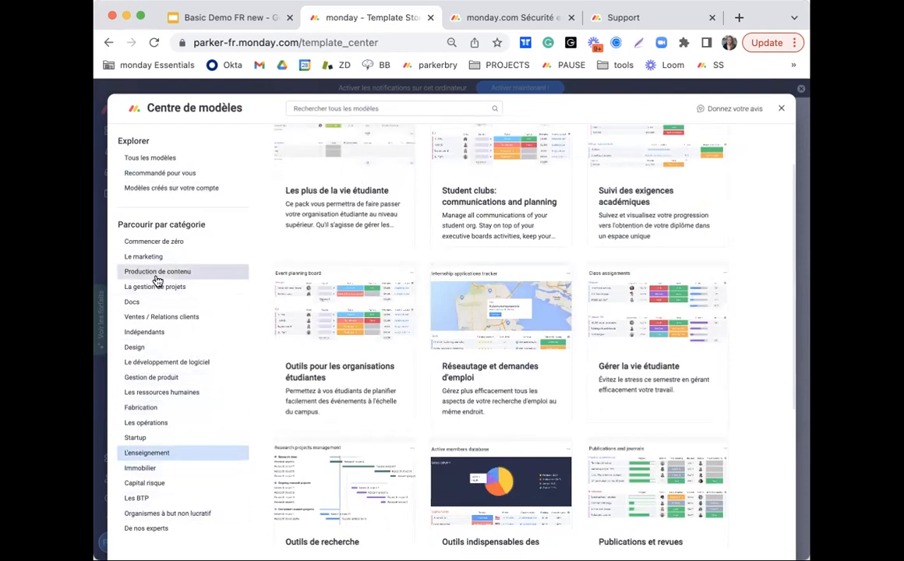
{"action": "scroll", "coordinate": [299, 314], "scroll_direction": "up", "scroll_amount": 2}
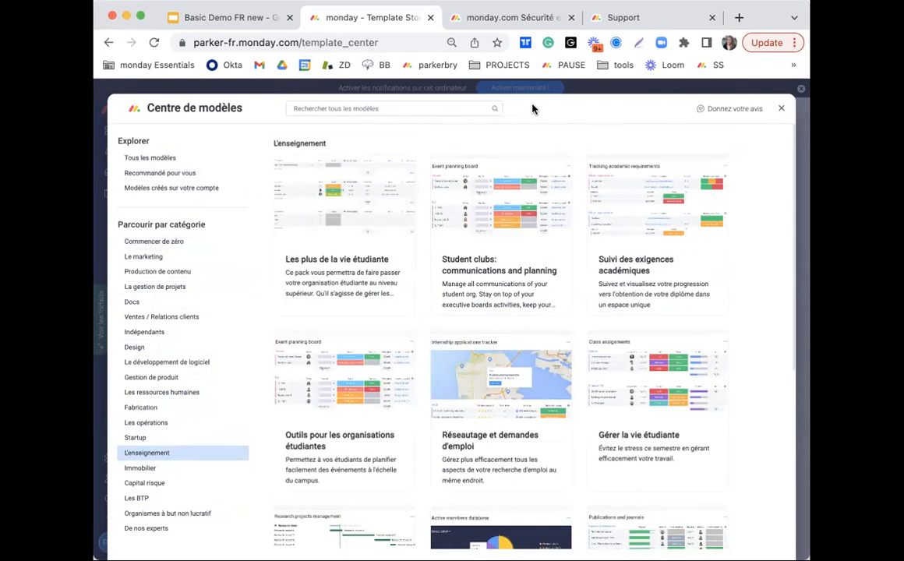
{"action": "left_click", "coordinate": [781, 109]}
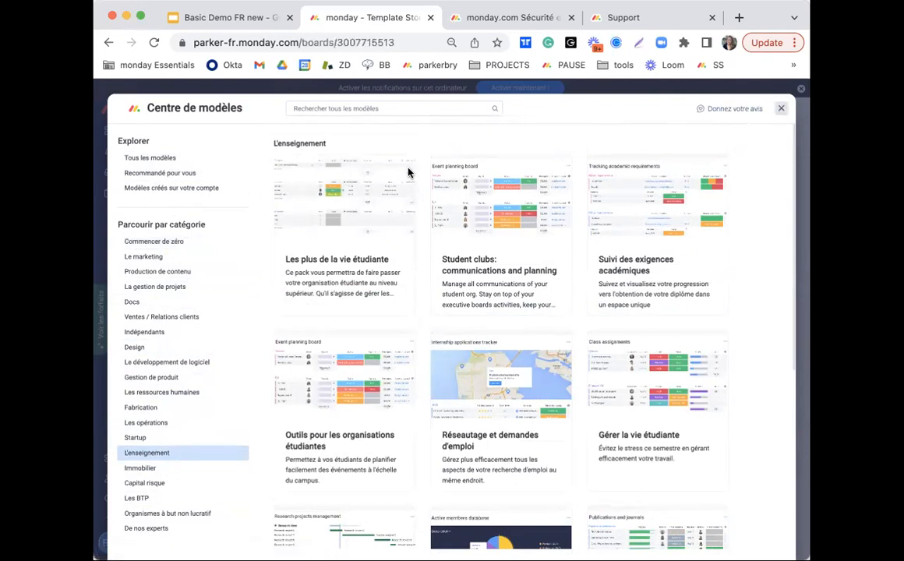
Create a new Partageable board named 'Brooklyn Bakery' via Ajouter > Nouveau tableau.
{"action": "left_click", "coordinate": [170, 152]}
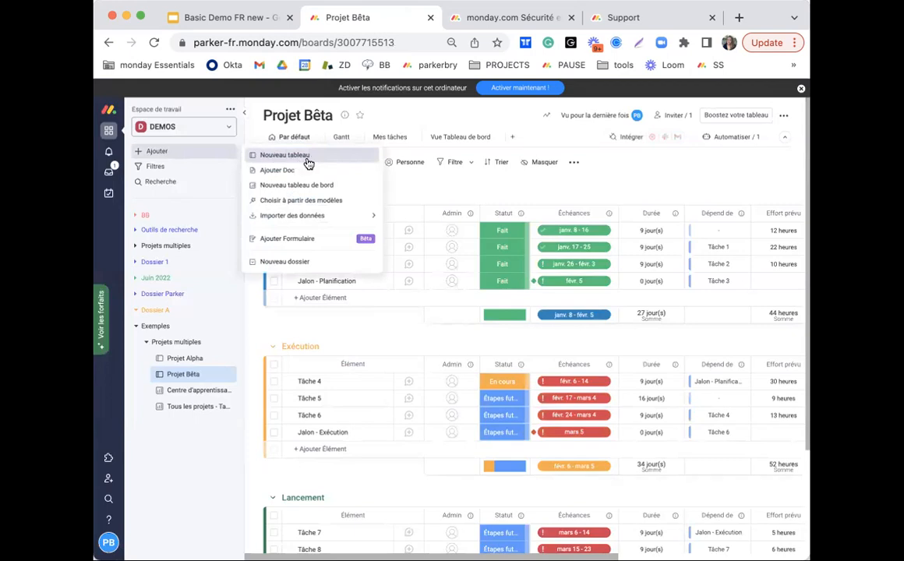
{"action": "left_click", "coordinate": [308, 162]}
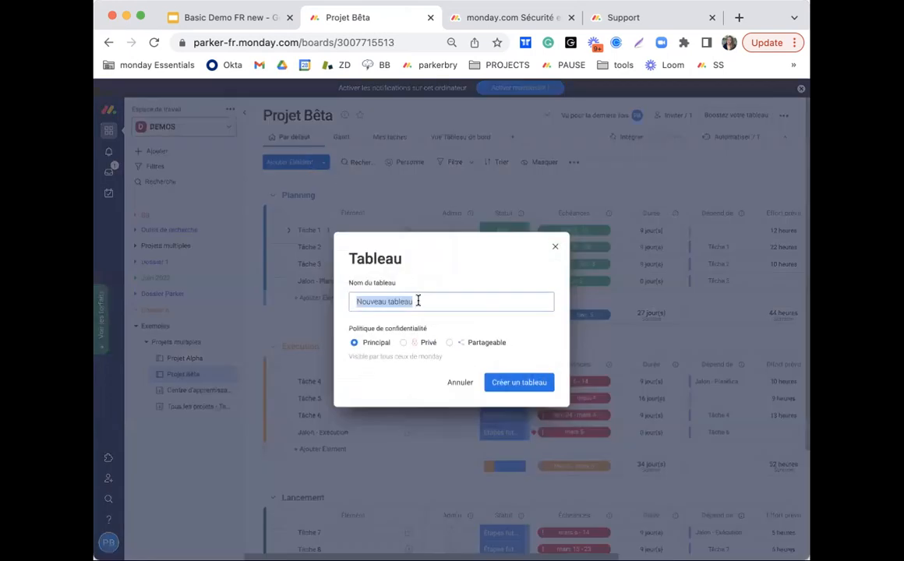
{"action": "type", "text": "Brooklyn Bakery"}
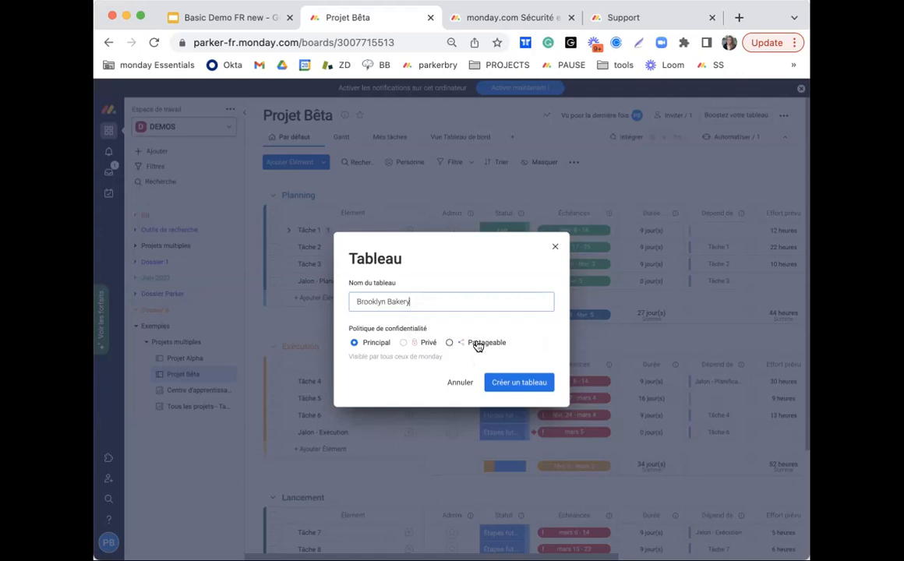
{"action": "left_click", "coordinate": [460, 344]}
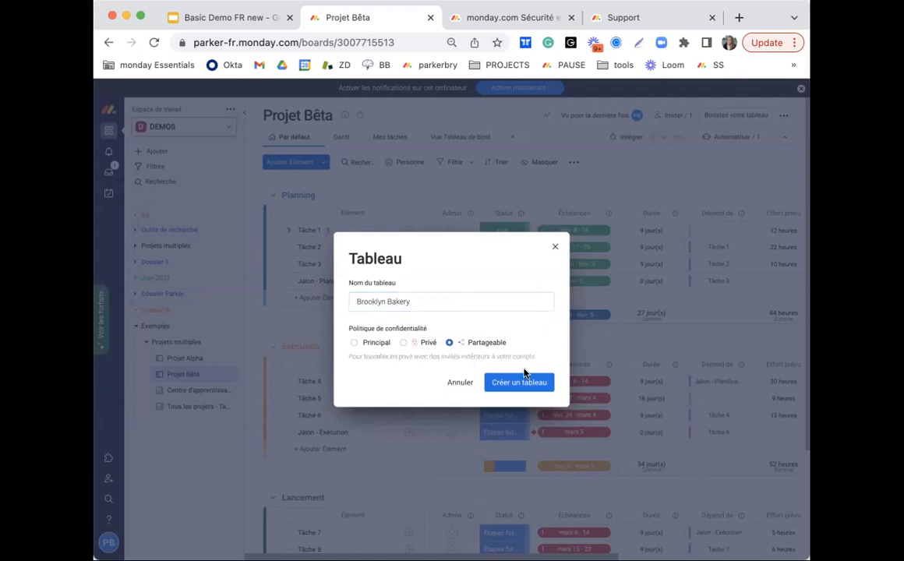
{"action": "left_click", "coordinate": [521, 382]}
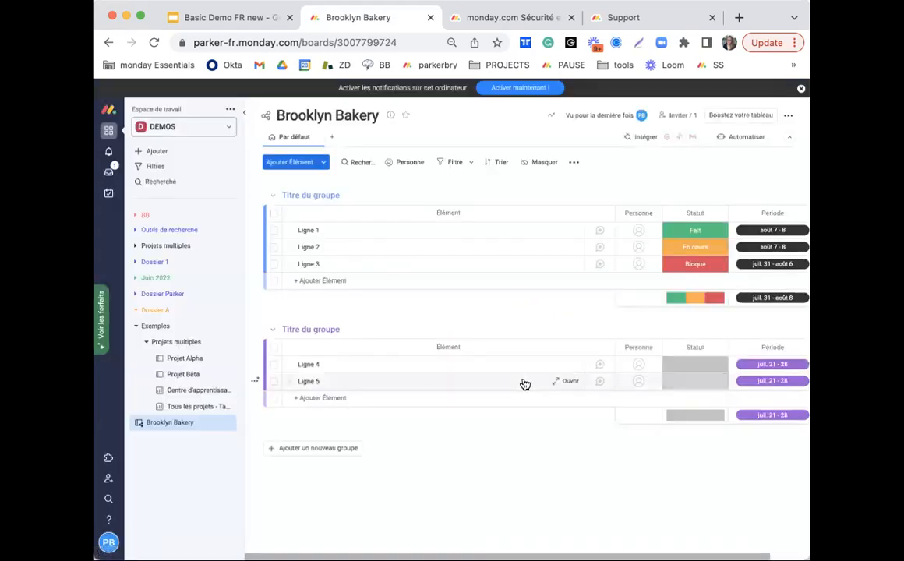
Collapse the sidebar, widen the window slightly, and open the Brooklyn Bakery board info dialog.
{"action": "left_click", "coordinate": [244, 113]}
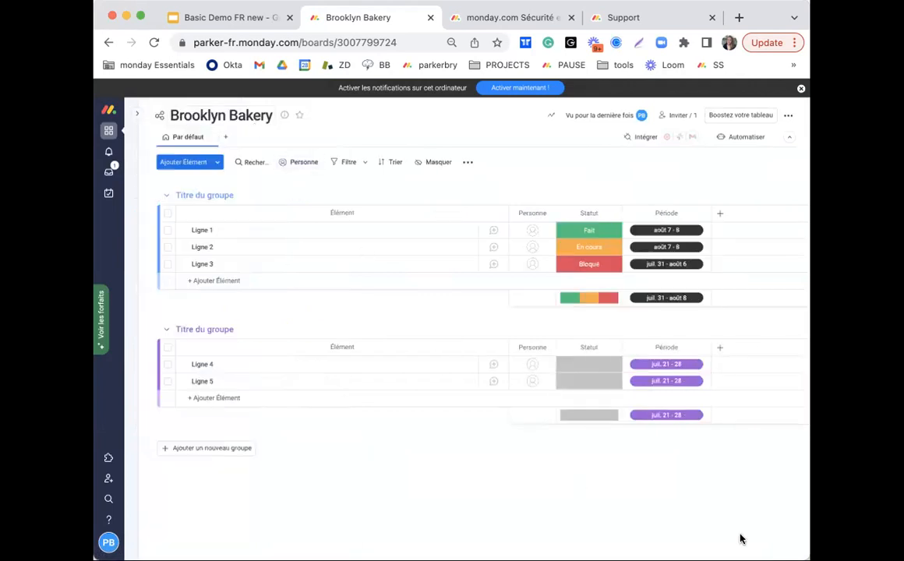
{"action": "left_click_drag", "start_coordinate": [809, 559], "coordinate": [820, 560]}
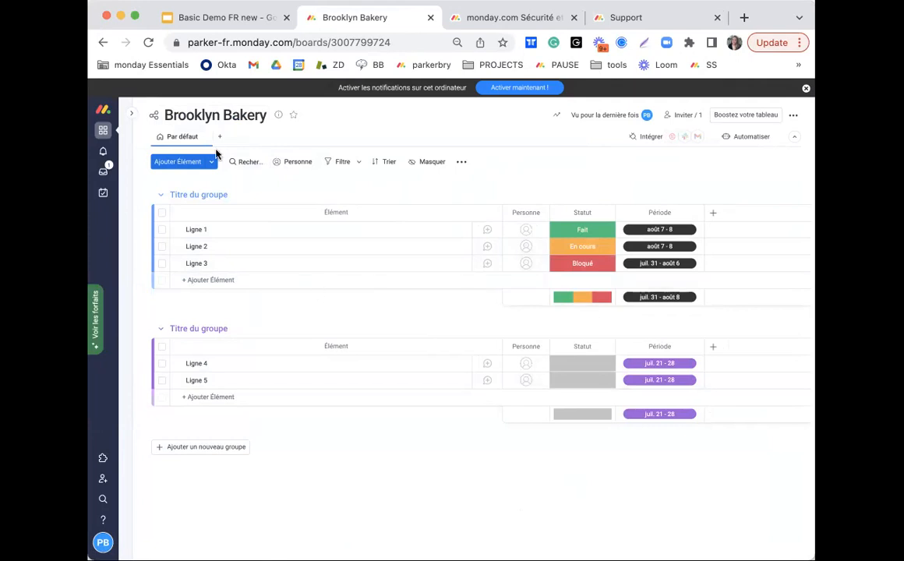
{"action": "mouse_move", "coordinate": [155, 117]}
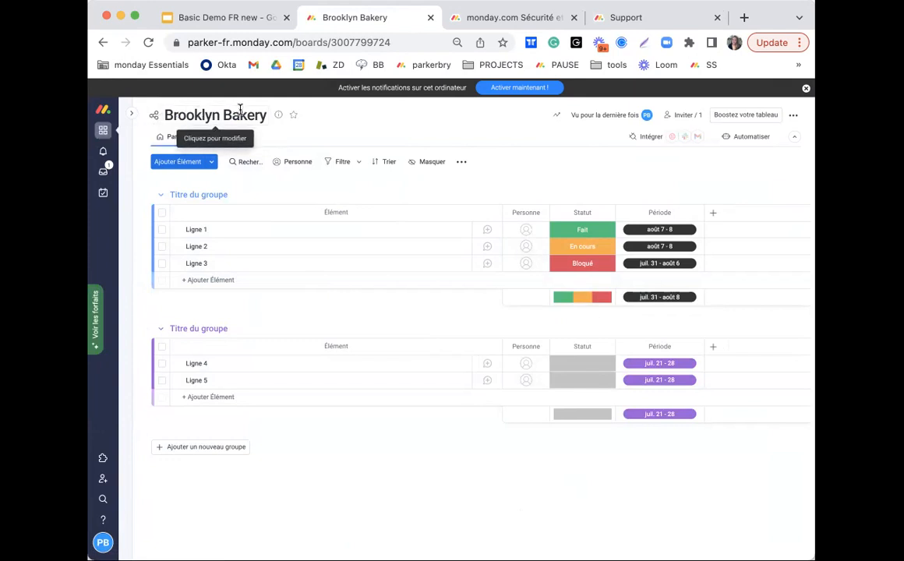
{"action": "left_click", "coordinate": [280, 117]}
Enter the description 'Ce tableau présente les projets sur lesquels nous travaillons pour ouvrir la boulangerie !' and close the dialog.
{"action": "left_click", "coordinate": [308, 243]}
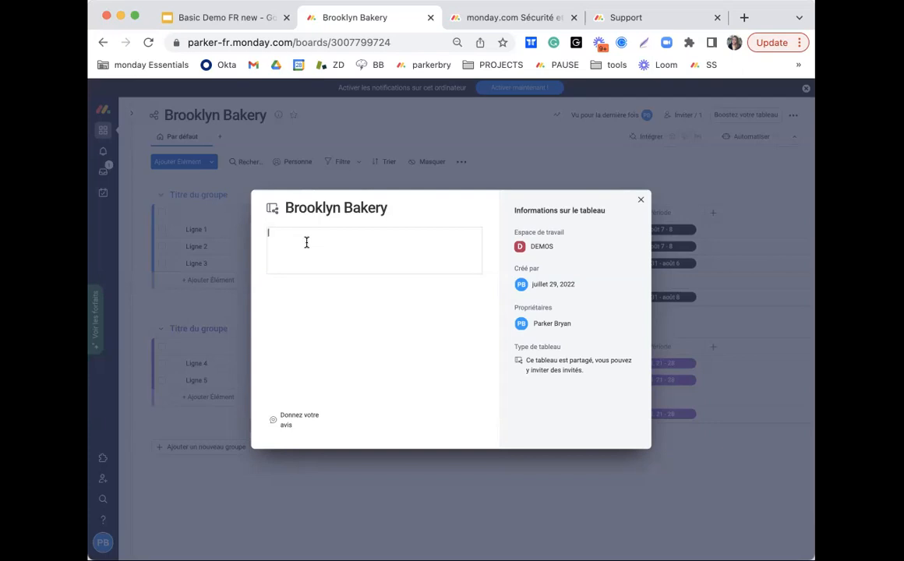
{"action": "type", "text": "Ce tableau p"}
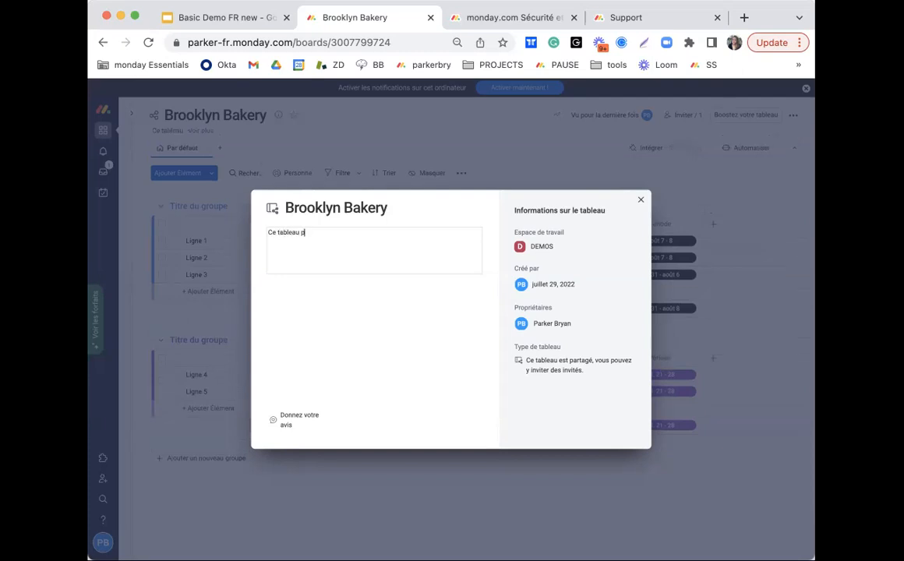
{"action": "type", "text": "résente les projets sur les"}
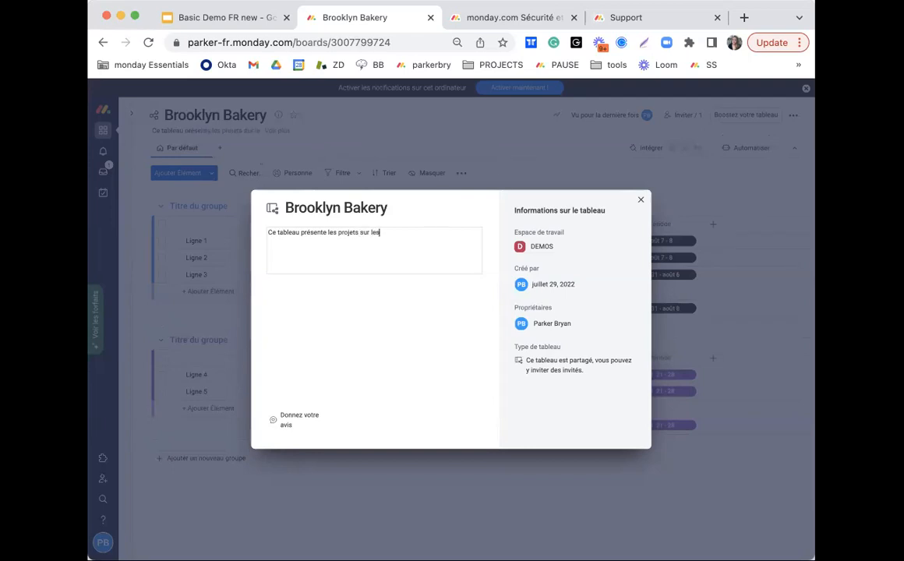
{"action": "type", "text": "quels nous travaillons pour ourvir"}
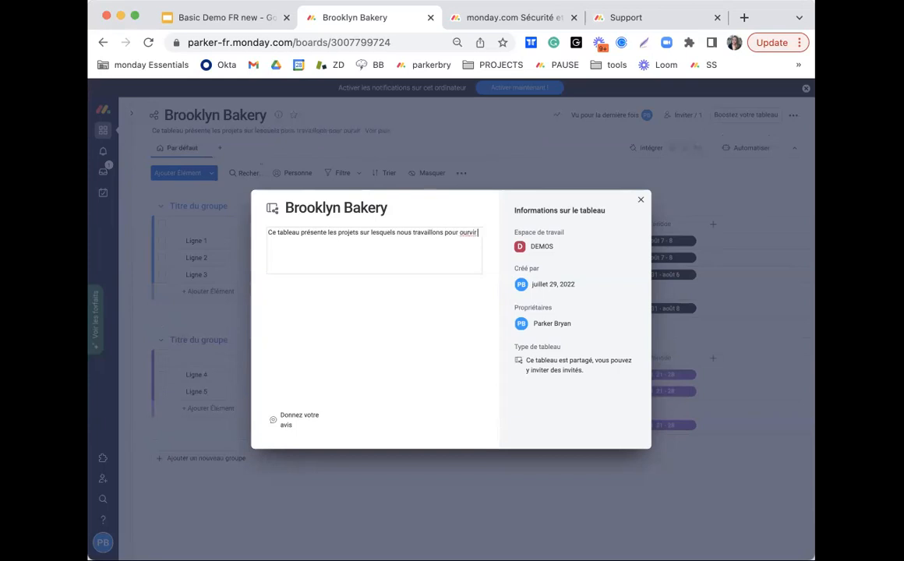
{"action": "key", "text": "BackSpace"}
{"action": "key", "text": "BackSpace"}
{"action": "key", "text": "BackSpace"}
{"action": "type", "text": "vrir la boulangerie !"}
{"action": "key", "text": "Return"}
{"action": "left_click", "coordinate": [643, 203]}
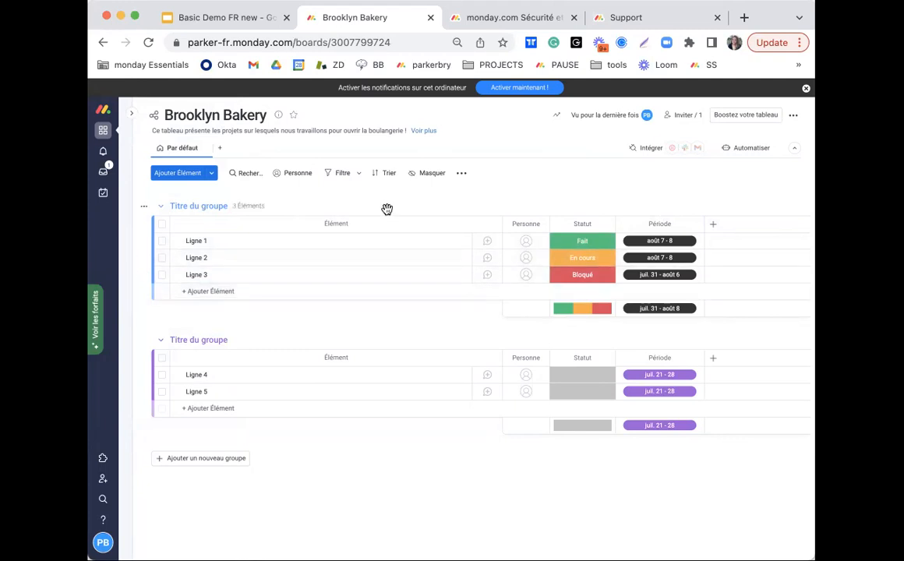
Rename the first group 'Cette semaine' and the second, 'Titre du groupe', to 'Semaine prochaine'.
{"action": "left_click", "coordinate": [202, 203]}
{"action": "type", "text": "Cette semaine"}
{"action": "key", "text": "Return"}
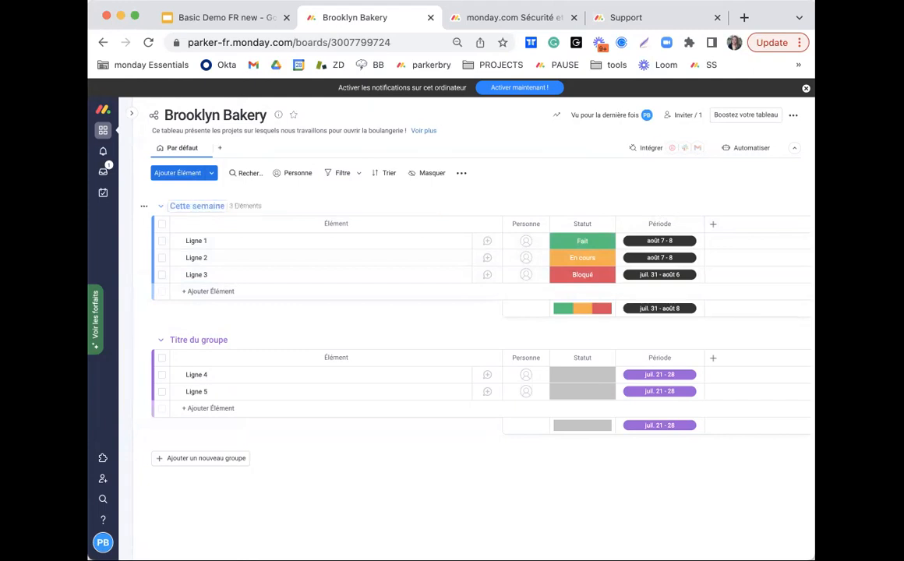
{"action": "left_click", "coordinate": [192, 339]}
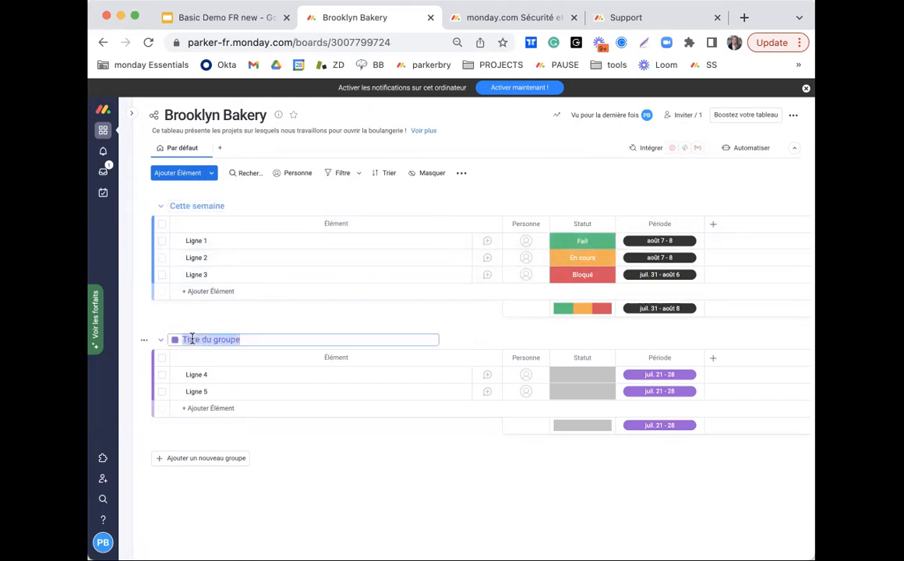
{"action": "type", "text": "Semaine prochaine"}
{"action": "key", "text": "Return"}
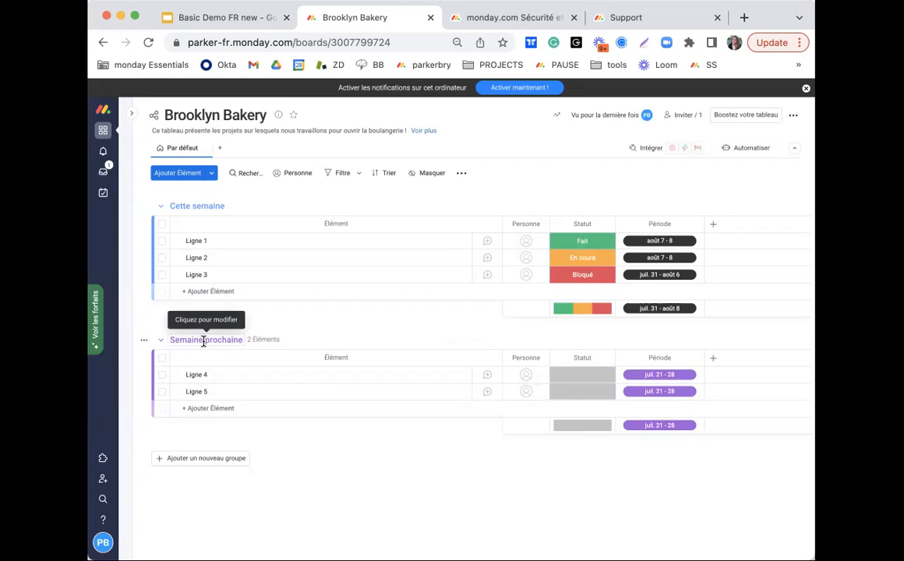
Add a new group and rename it from Nouveau groupe to 'Plus tard'.
{"action": "left_click", "coordinate": [181, 463]}
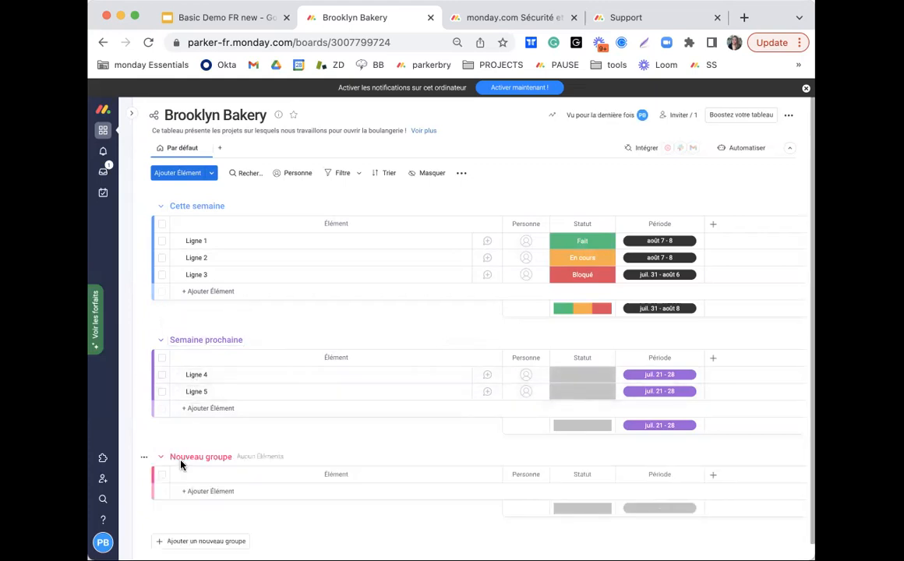
{"action": "type", "text": "Plus tard"}
{"action": "key", "text": "Return"}
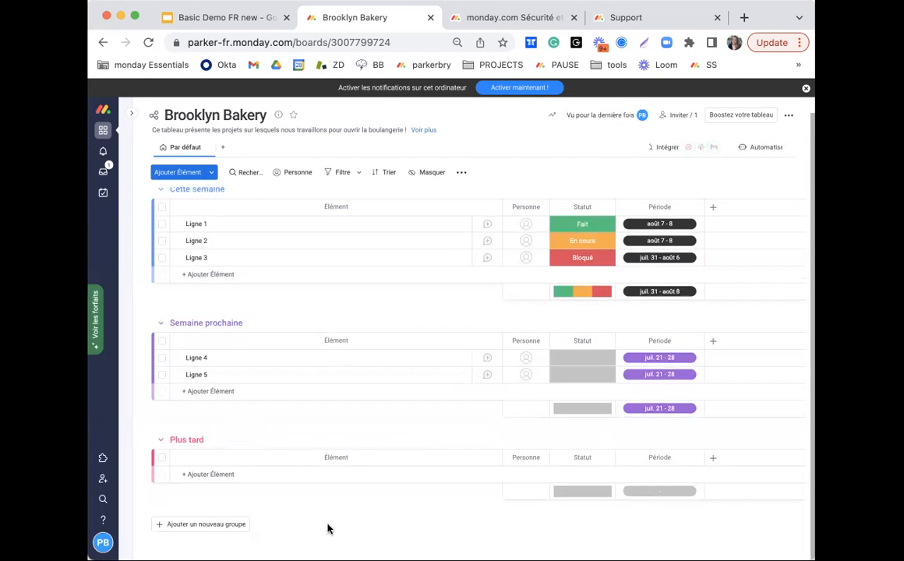
{"action": "scroll", "coordinate": [327, 528], "scroll_direction": "up", "scroll_amount": 1}
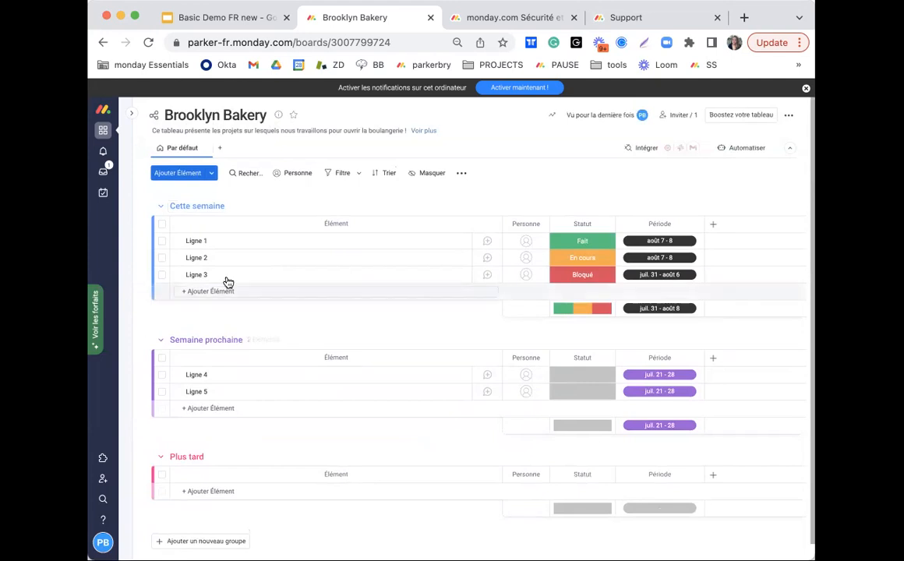
Rename Ligne 1–3 to 'Embaucher des employés', 'Créer un menu' and 'Commander les ingrédients'.
{"action": "left_click", "coordinate": [200, 242]}
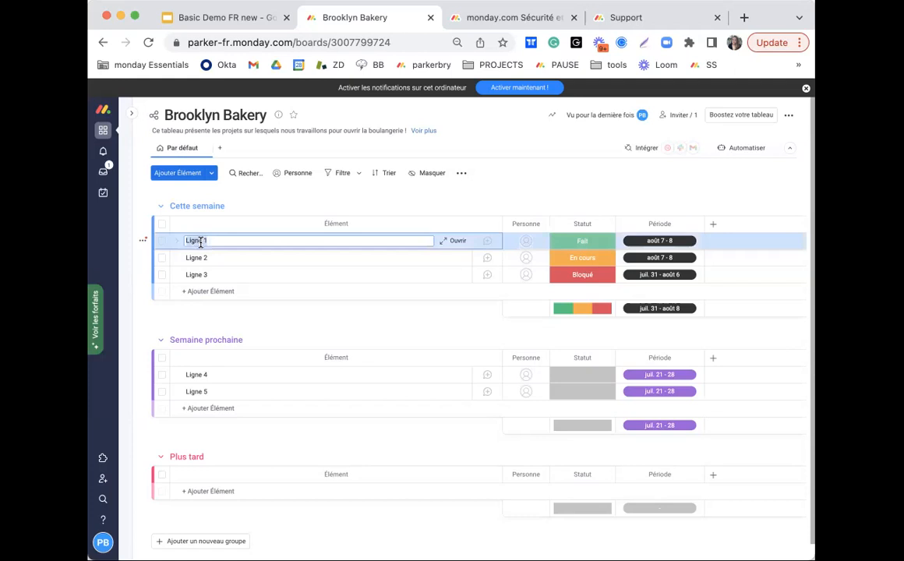
{"action": "type", "text": "Embaucher des employés"}
{"action": "left_click", "coordinate": [205, 256]}
{"action": "type", "text": "Créer un menu"}
{"action": "key", "text": "Return"}
{"action": "left_click", "coordinate": [199, 275]}
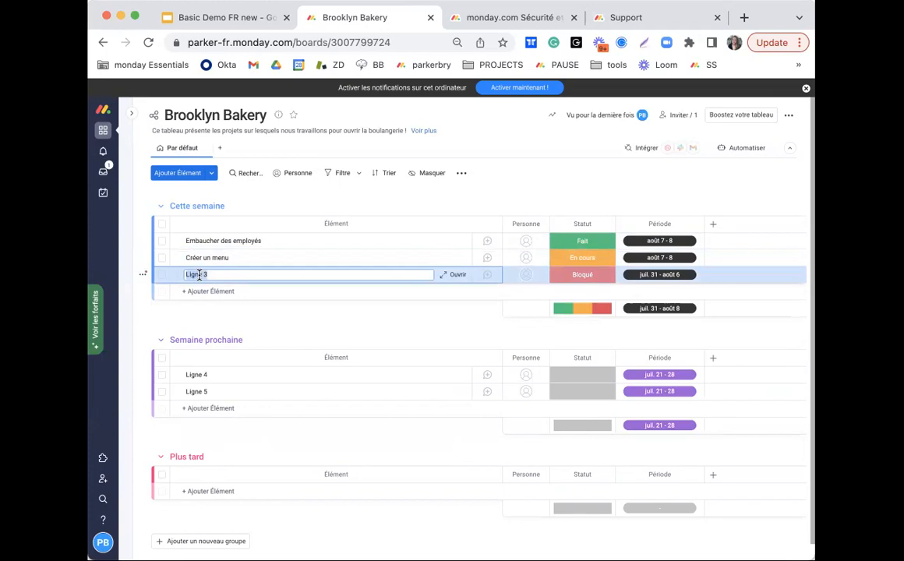
{"action": "type", "text": "Commander les ingrédients"}
{"action": "key", "text": "Return"}
Rename Ligne 4 and 5 to 'Former les gérants' and 'Gérer les finances'.
{"action": "left_click", "coordinate": [195, 375]}
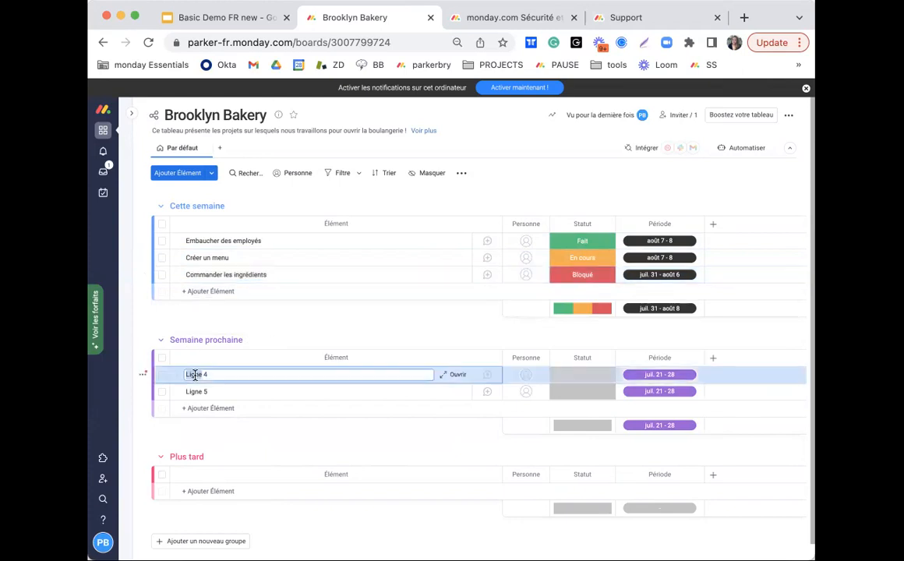
{"action": "type", "text": "Former les gérants"}
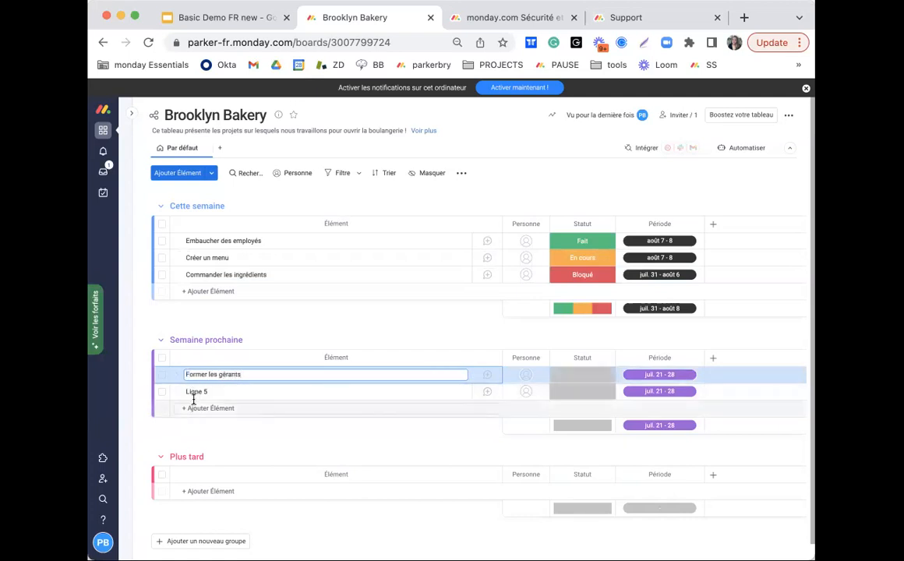
{"action": "key", "text": "Return"}
{"action": "left_click", "coordinate": [195, 392]}
{"action": "type", "text": "Gérer les finances"}
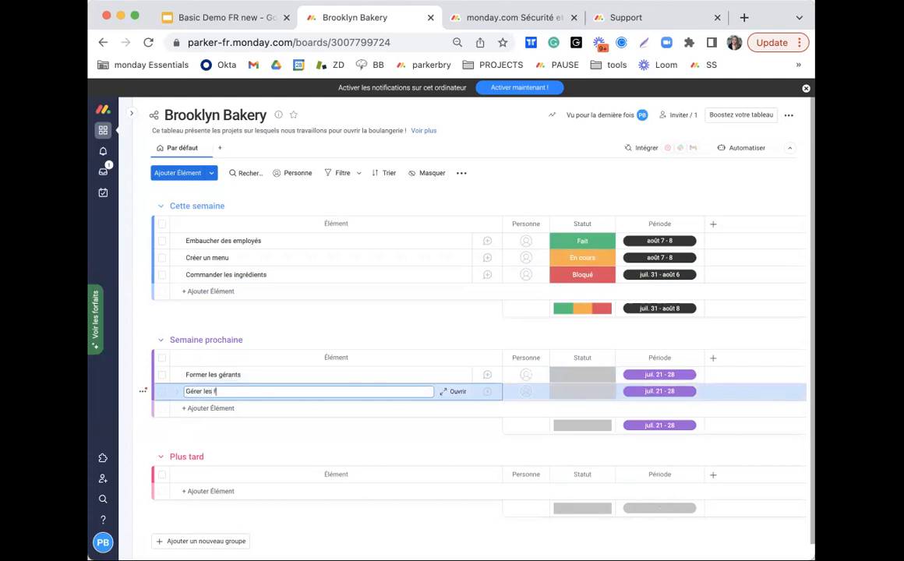
Add the item 'Ouvrir la boulangerie' to the Plus tard group.
{"action": "left_click", "coordinate": [219, 491]}
{"action": "type", "text": "Ouv"}
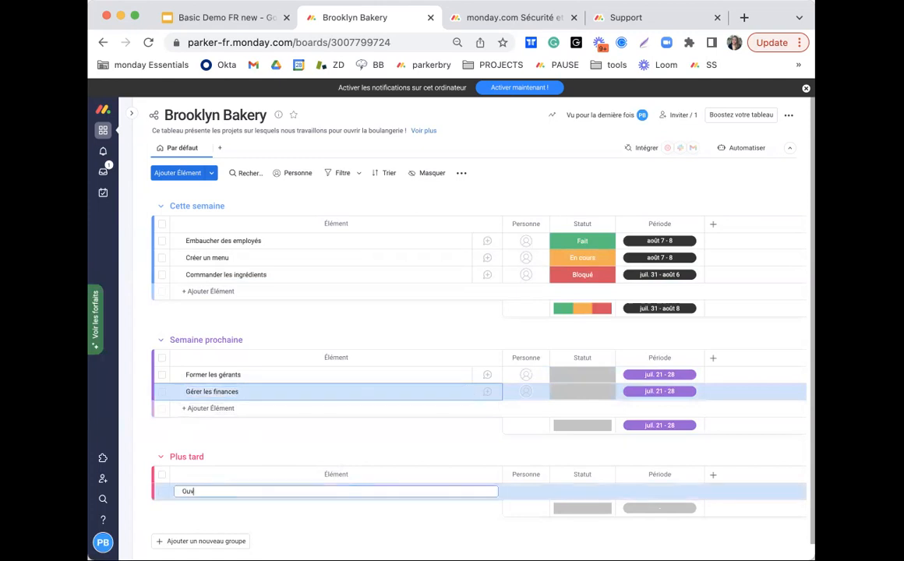
{"action": "type", "text": "rir la boulangerie"}
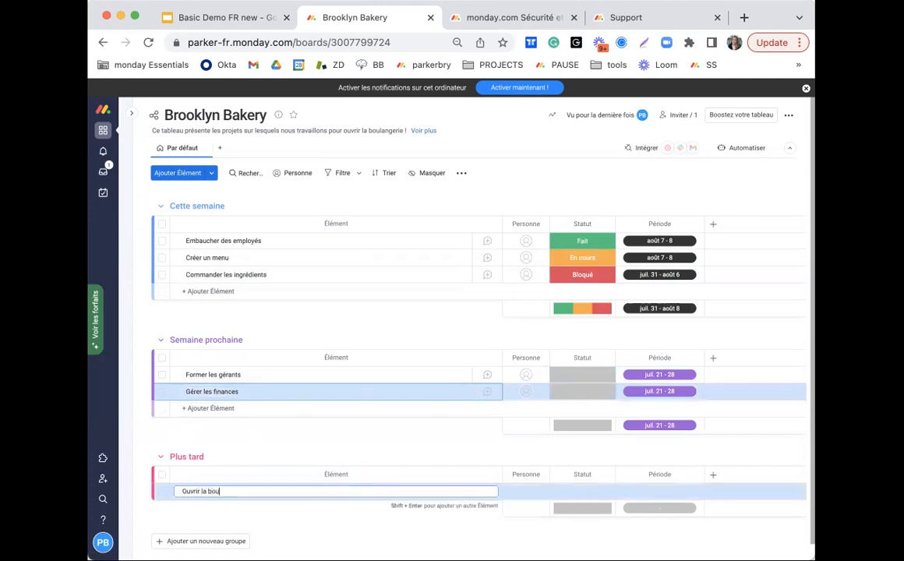
{"action": "key", "text": "Return"}
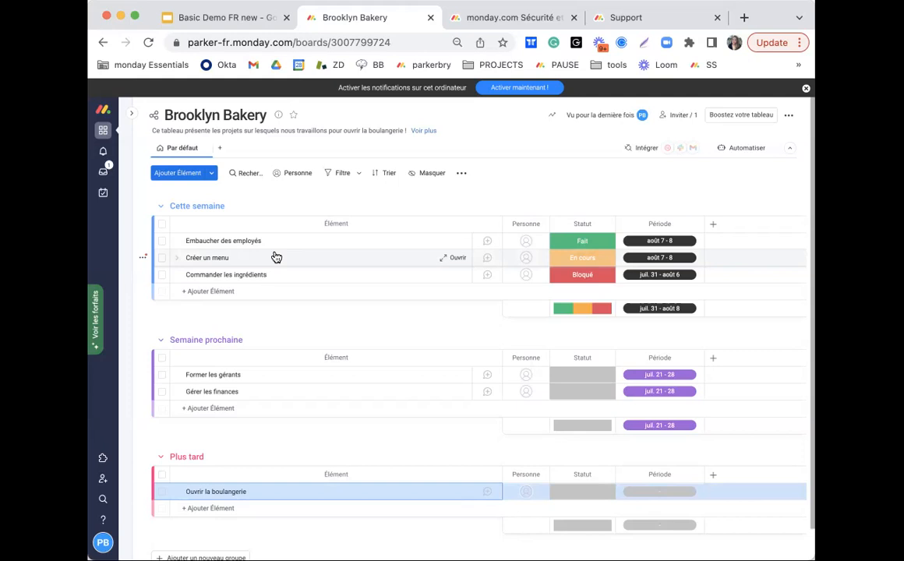
Add subitems 'Postuler sur internet' and 'Entretiens' under Embaucher des employés, then collapse them.
{"action": "left_click", "coordinate": [178, 243]}
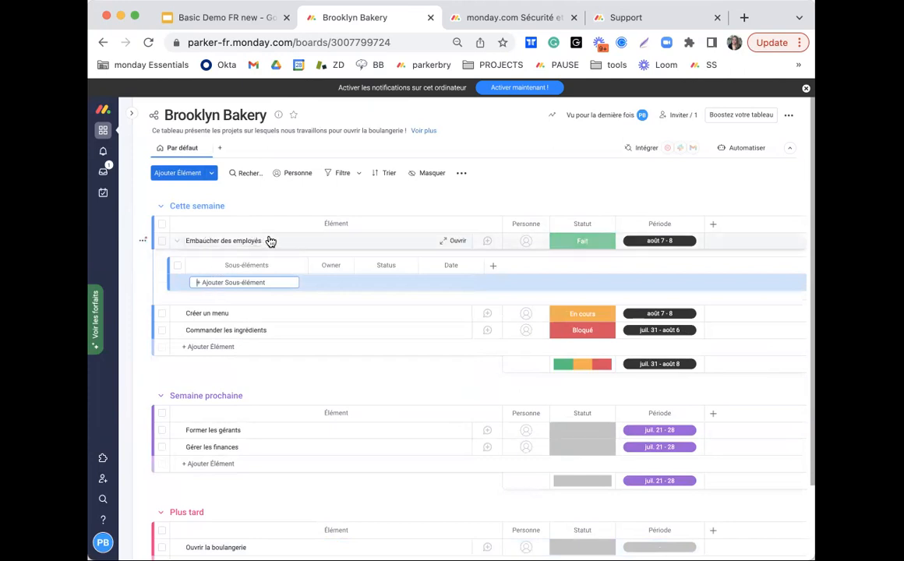
{"action": "left_click", "coordinate": [232, 282]}
{"action": "type", "text": "Postuler sur internet"}
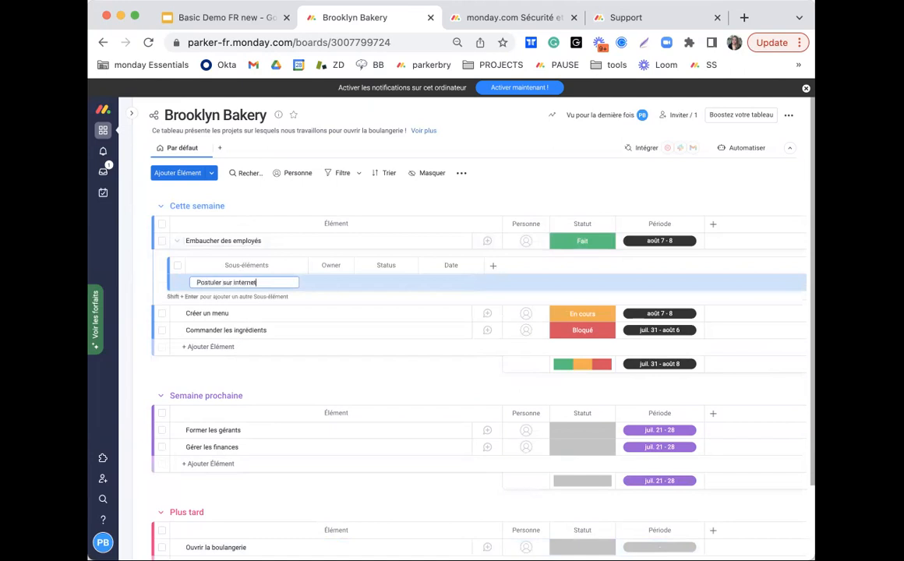
{"action": "key", "text": "Return"}
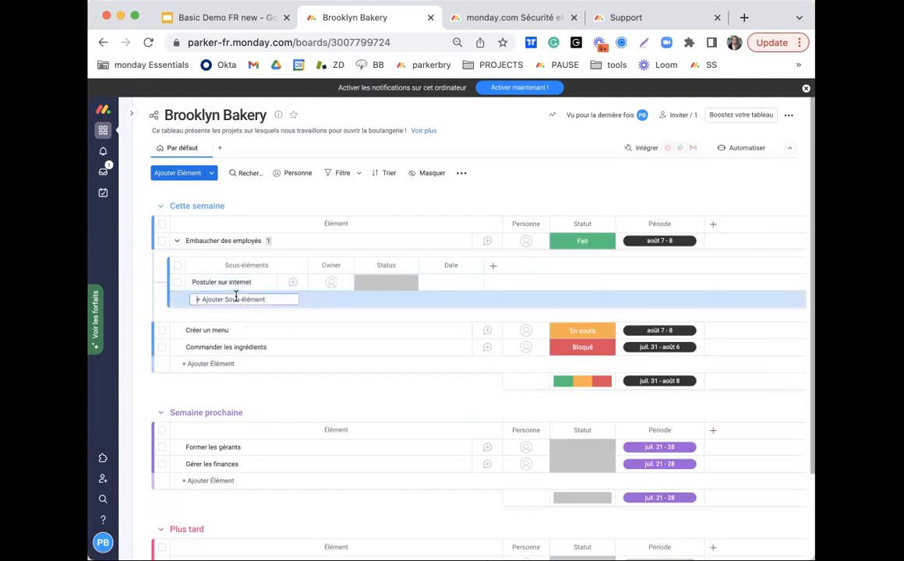
{"action": "type", "text": "En"}
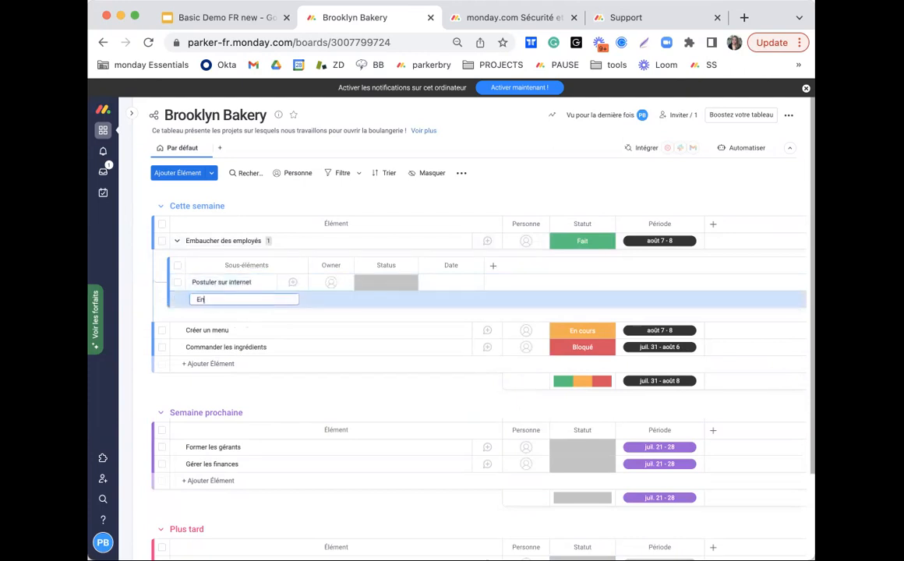
{"action": "type", "text": "teetiens"}
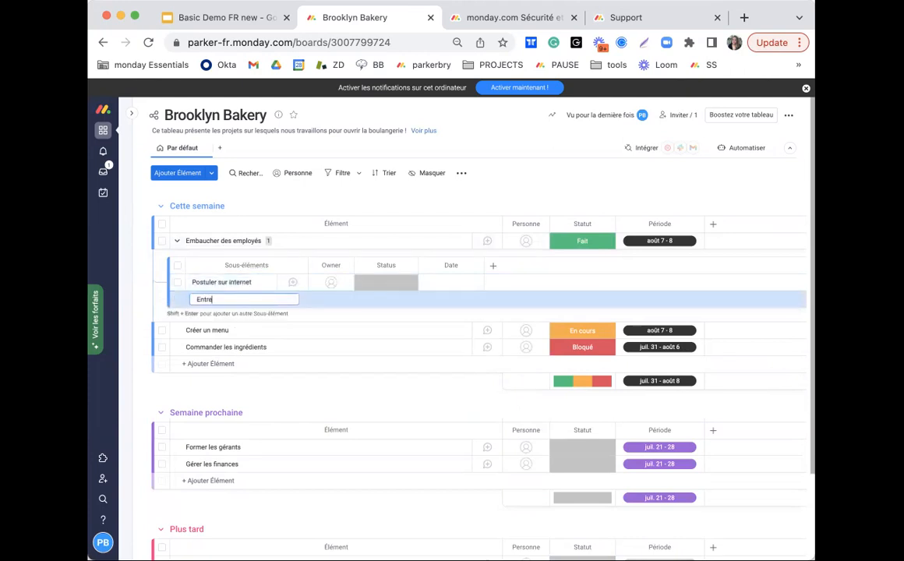
{"action": "key", "text": "Return"}
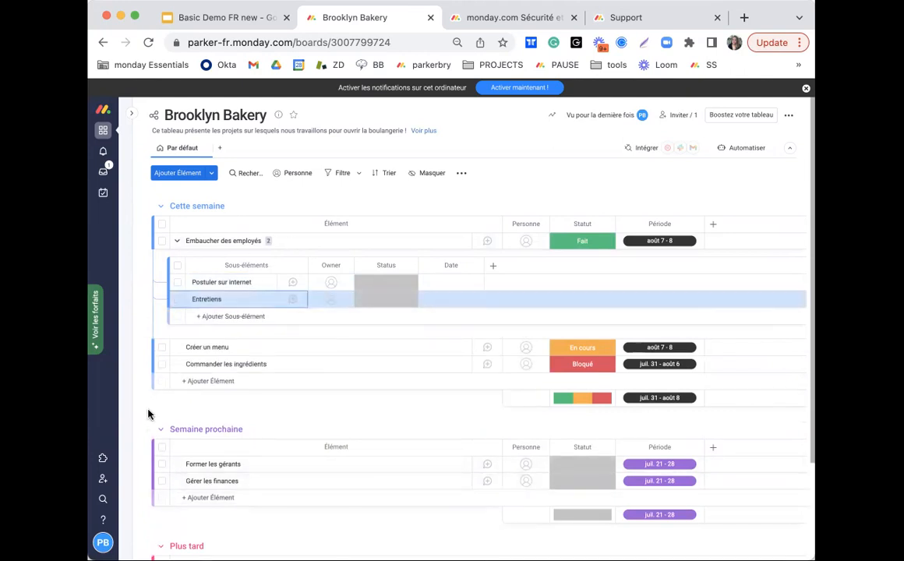
{"action": "left_click", "coordinate": [177, 243]}
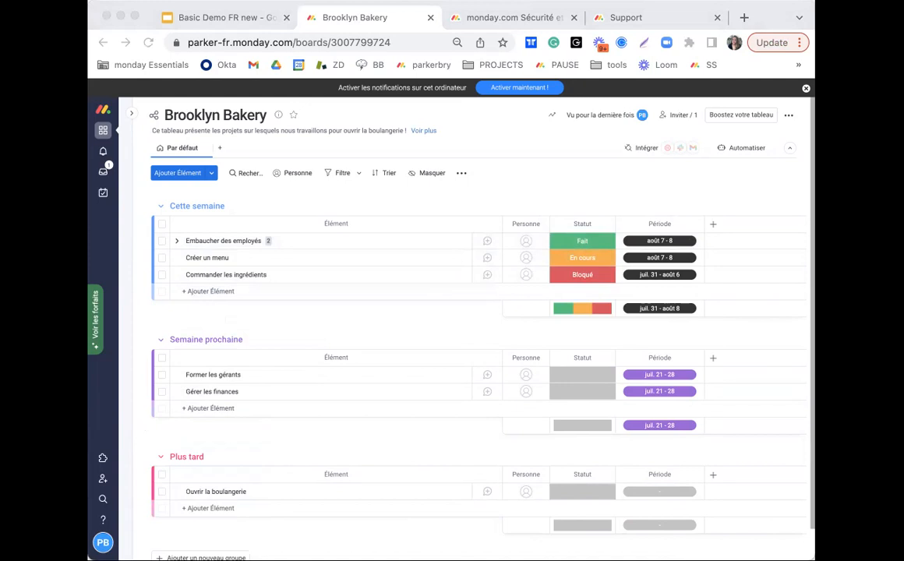
{"action": "left_click", "coordinate": [724, 161]}
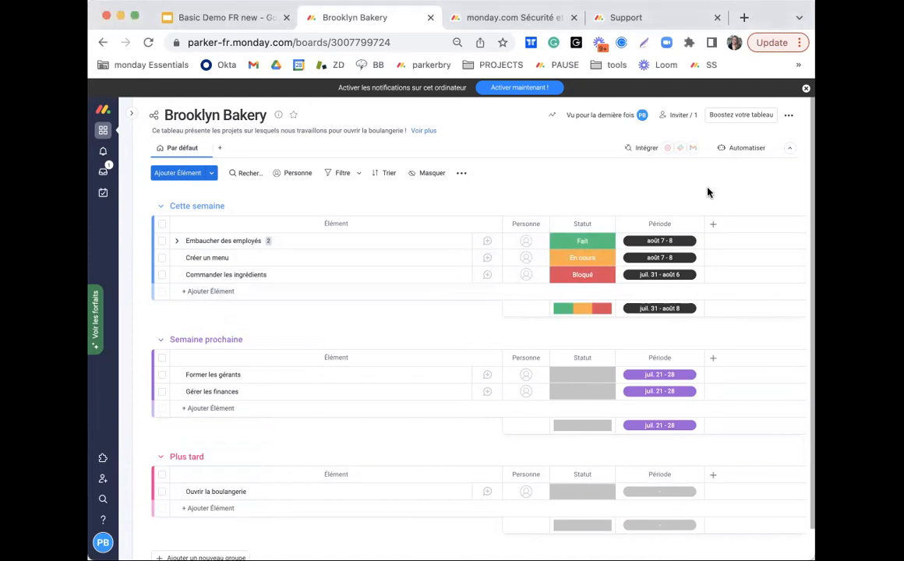
{"action": "left_click", "coordinate": [713, 227]}
{"action": "left_click", "coordinate": [660, 406]}
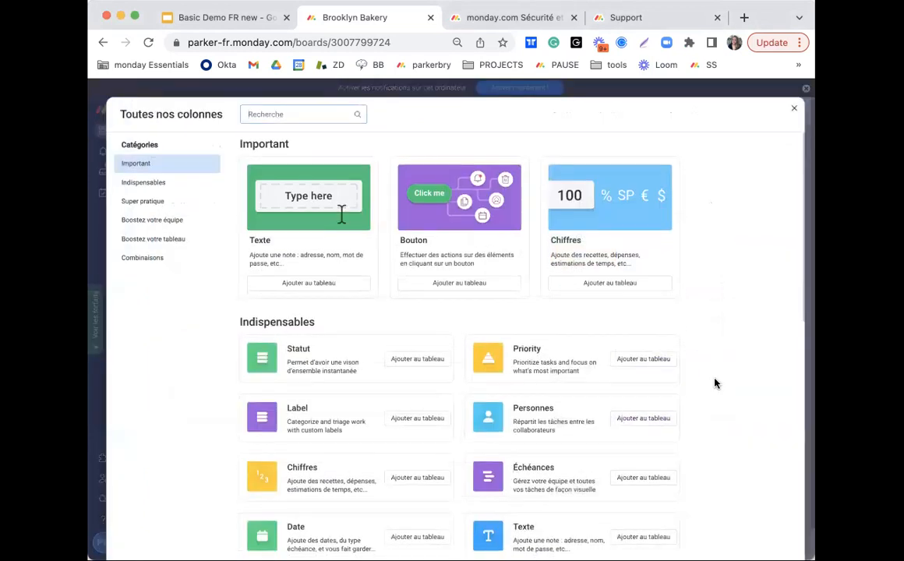
{"action": "scroll", "coordinate": [716, 382], "scroll_direction": "down", "scroll_amount": 2}
{"action": "scroll", "coordinate": [717, 383], "scroll_direction": "down", "scroll_amount": 3}
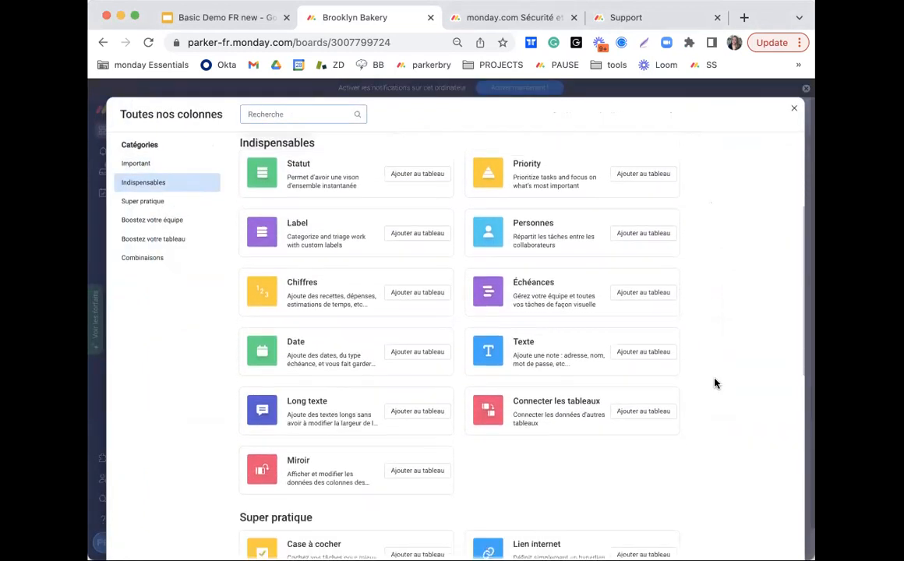
{"action": "scroll", "coordinate": [716, 383], "scroll_direction": "down", "scroll_amount": 2}
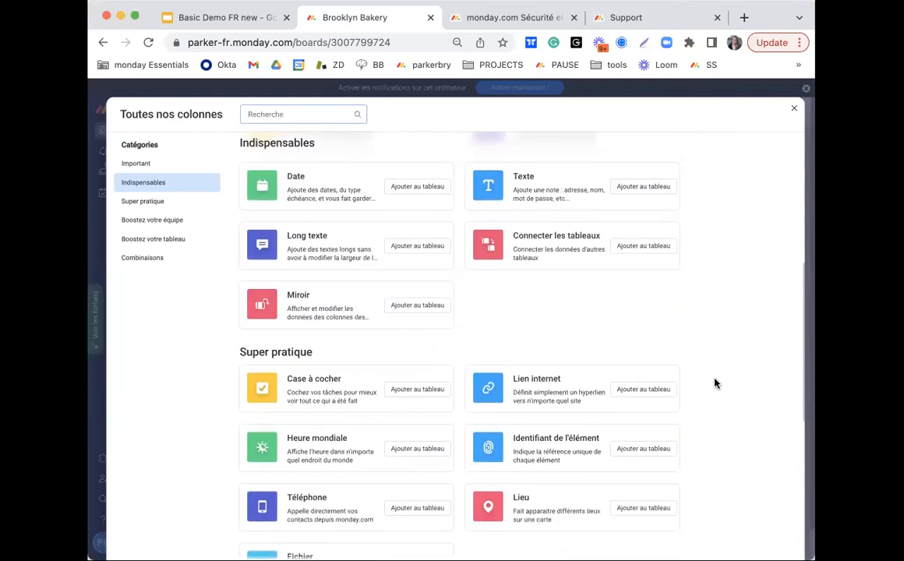
{"action": "scroll", "coordinate": [717, 383], "scroll_direction": "down", "scroll_amount": 3}
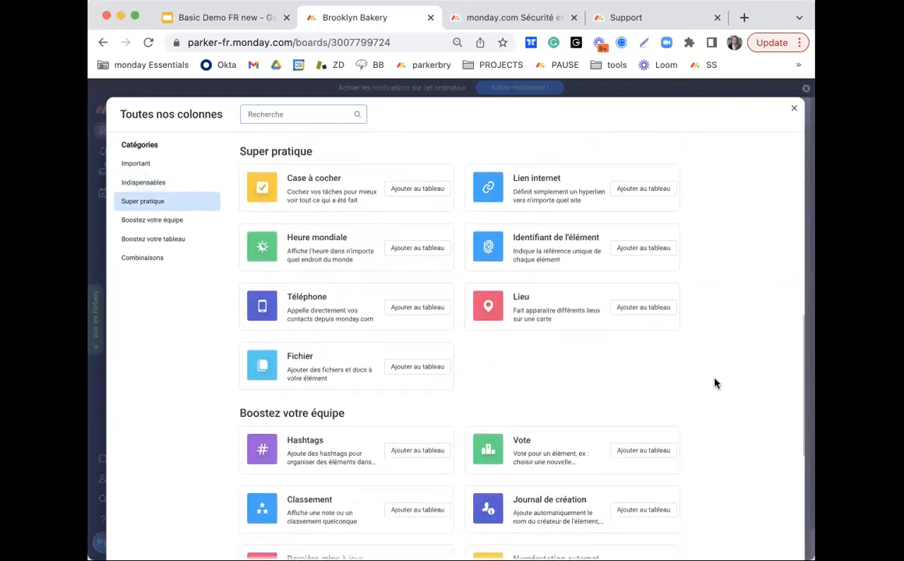
{"action": "scroll", "coordinate": [716, 383], "scroll_direction": "down", "scroll_amount": 3}
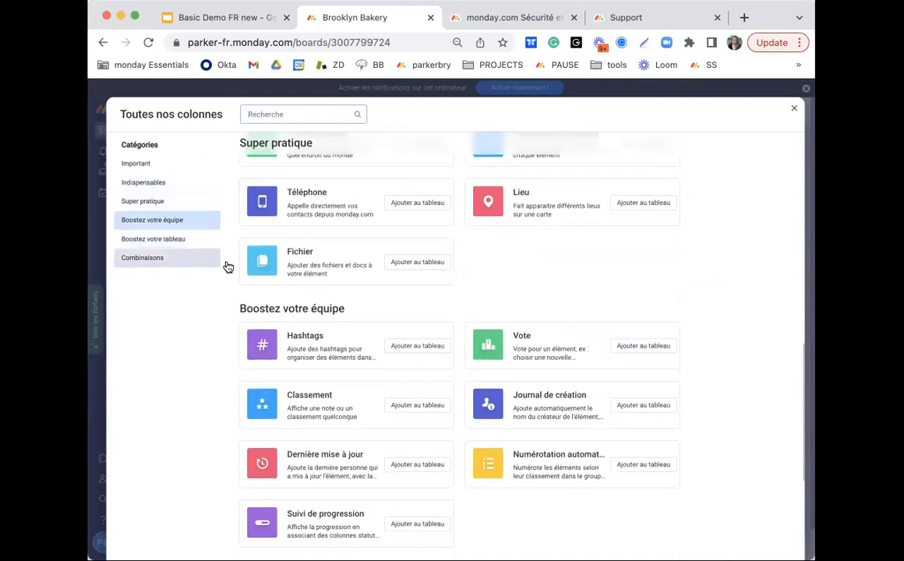
{"action": "scroll", "coordinate": [592, 357], "scroll_direction": "down", "scroll_amount": 4}
{"action": "scroll", "coordinate": [631, 397], "scroll_direction": "down", "scroll_amount": 10}
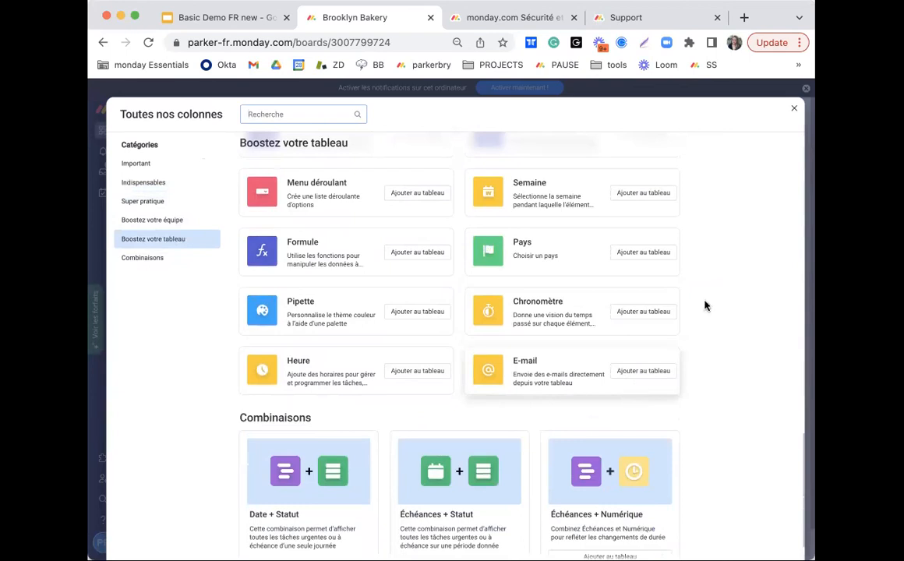
{"action": "left_click", "coordinate": [793, 109]}
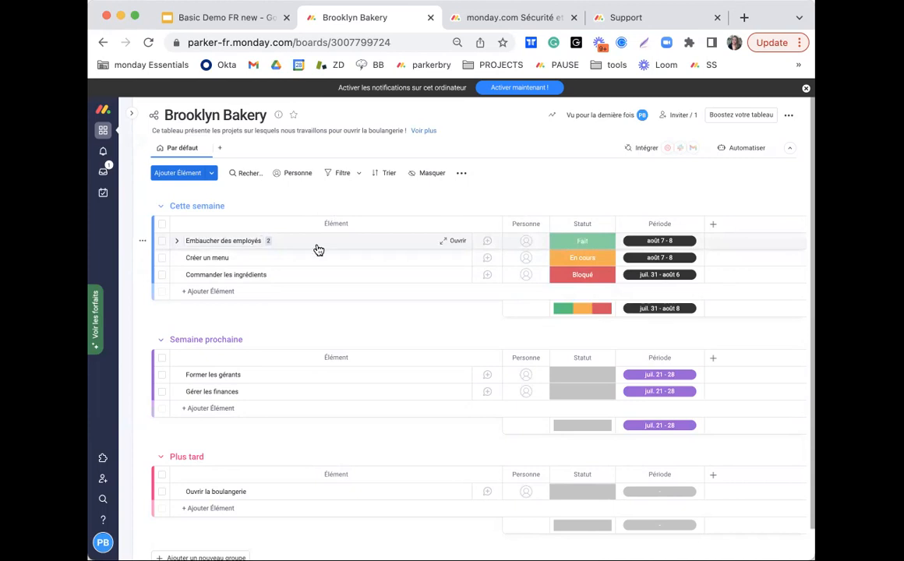
Assign the suggested person to Embaucher des employés, then search for a colleague to own Créer un menu.
{"action": "left_click", "coordinate": [530, 243]}
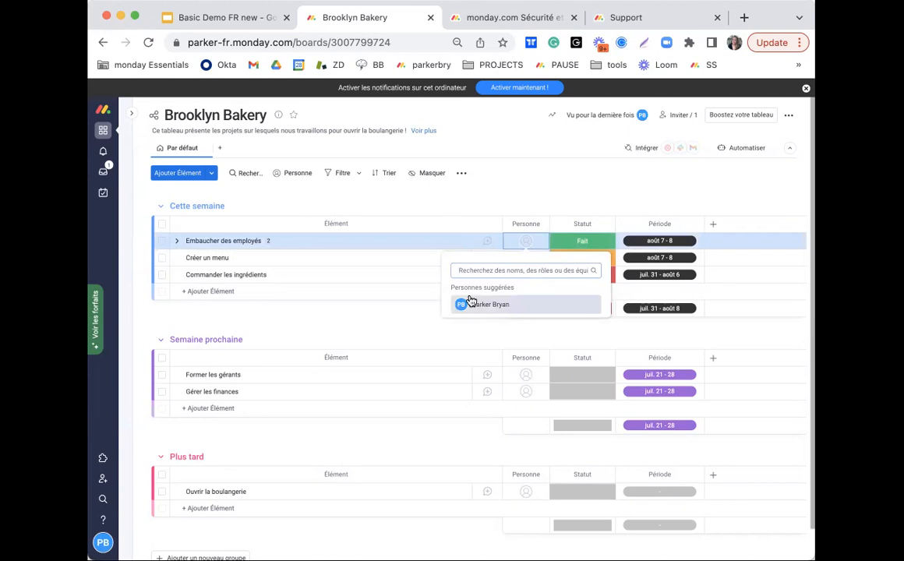
{"action": "left_click", "coordinate": [493, 306]}
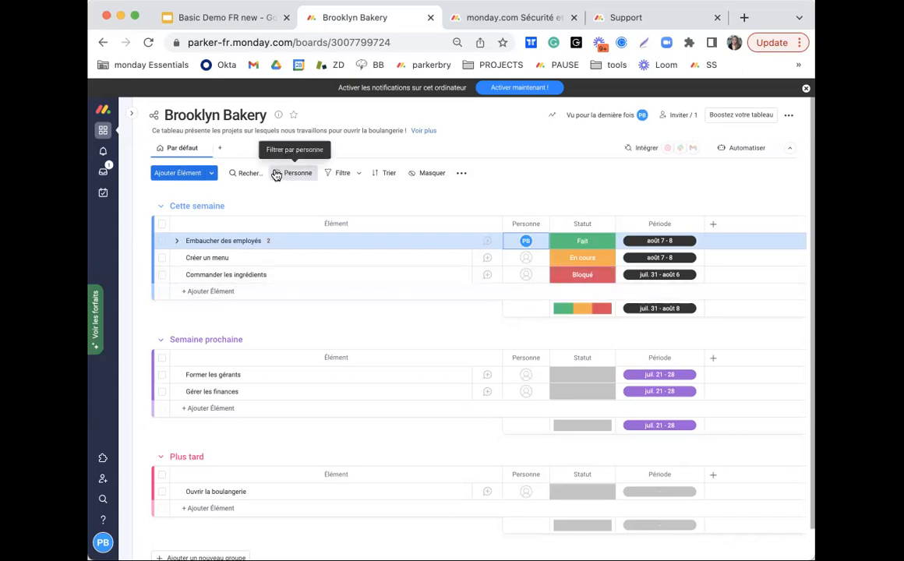
{"action": "left_click", "coordinate": [534, 178]}
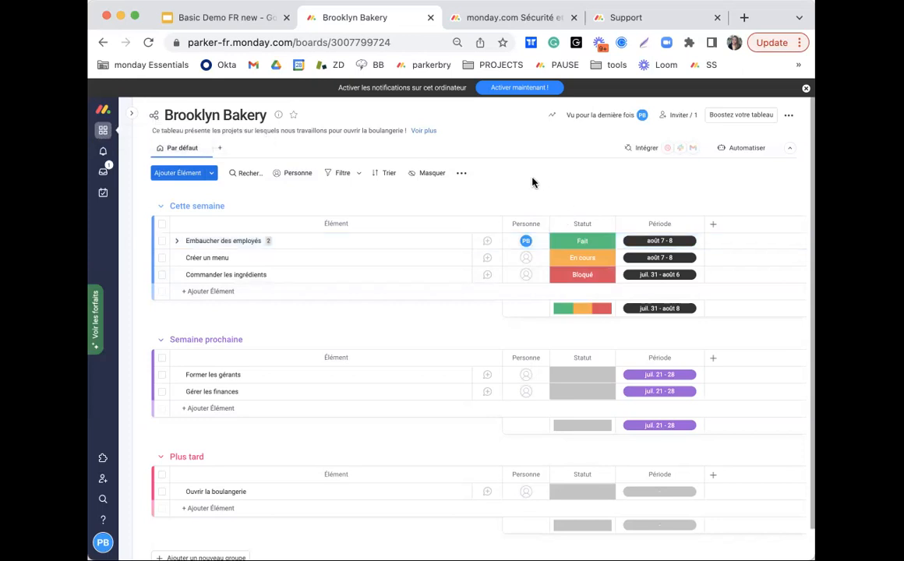
{"action": "left_click", "coordinate": [525, 261]}
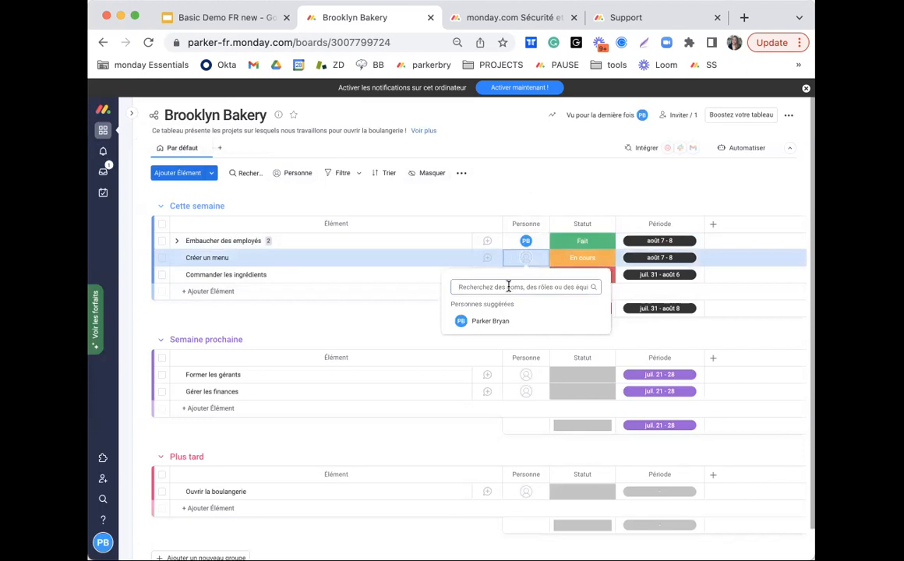
{"action": "type", "text": "Nora"}
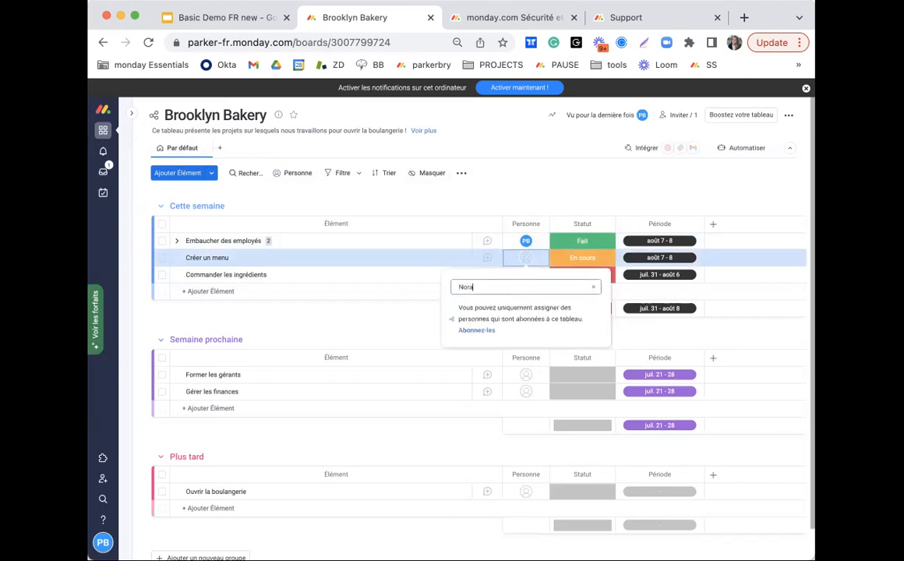
Add two colleagues as Brooklyn Bakery board members via Membres de Tableau.
{"action": "left_click", "coordinate": [475, 331]}
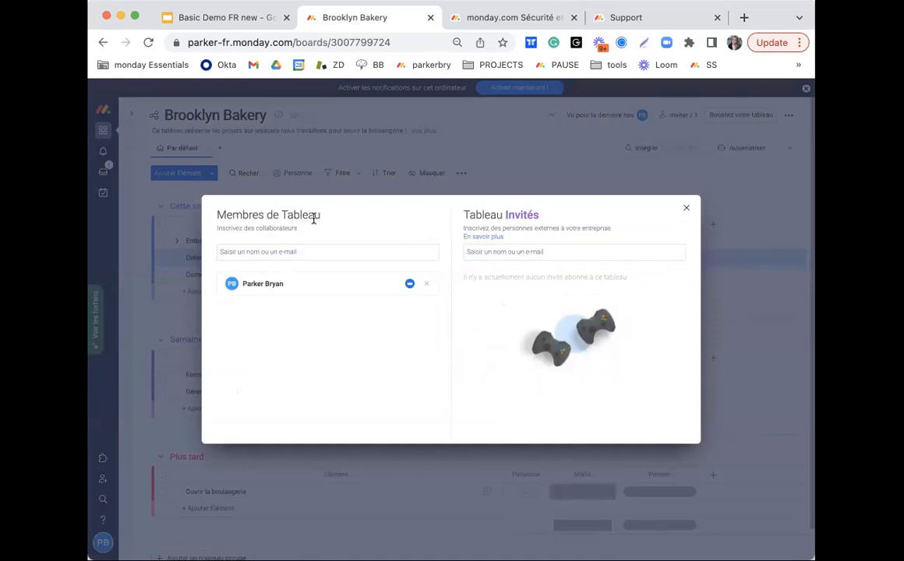
{"action": "left_click", "coordinate": [311, 255]}
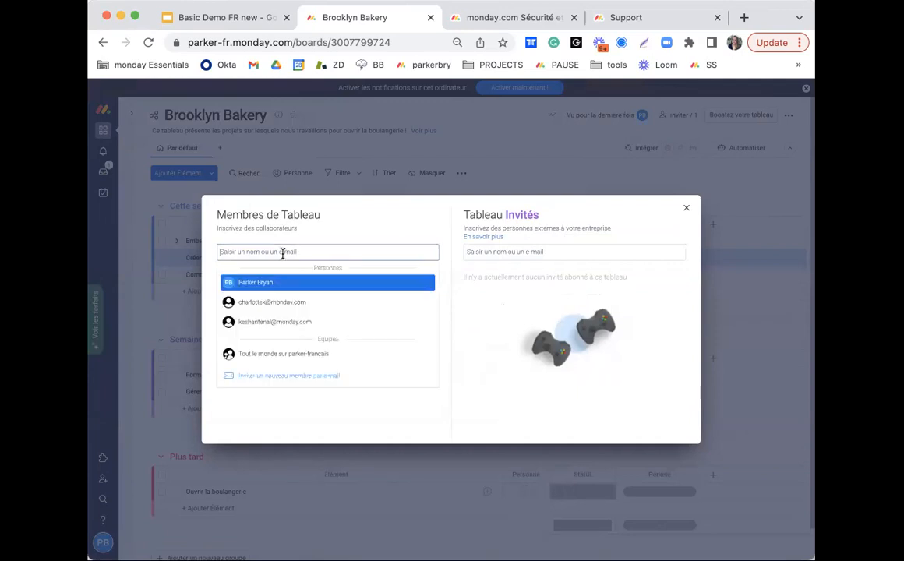
{"action": "left_click", "coordinate": [282, 252]}
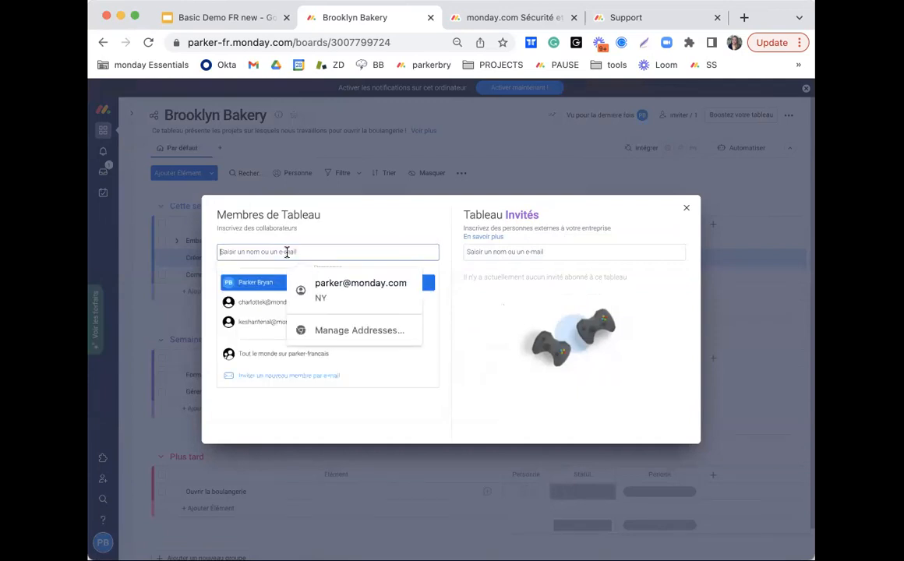
{"action": "type", "text": "nora"}
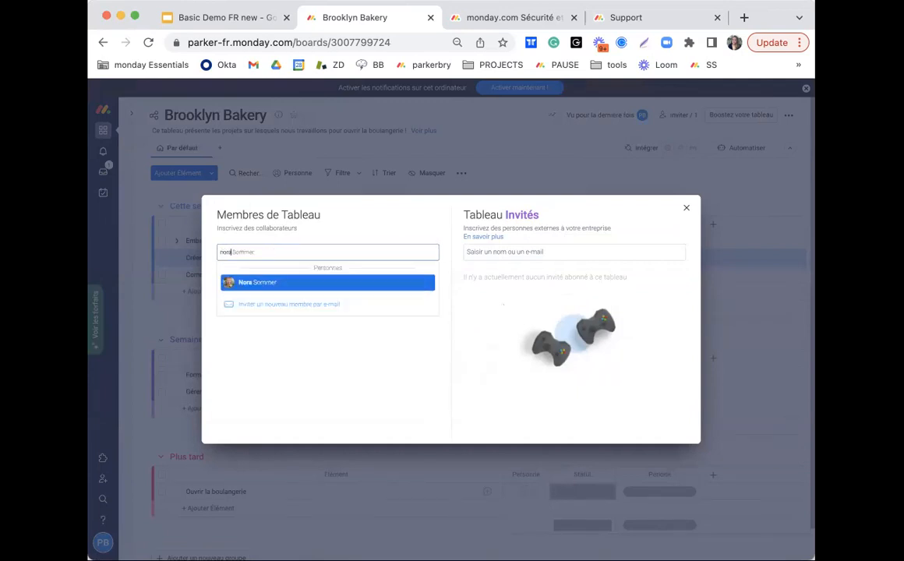
{"action": "left_click", "coordinate": [268, 283]}
{"action": "left_click", "coordinate": [262, 252]}
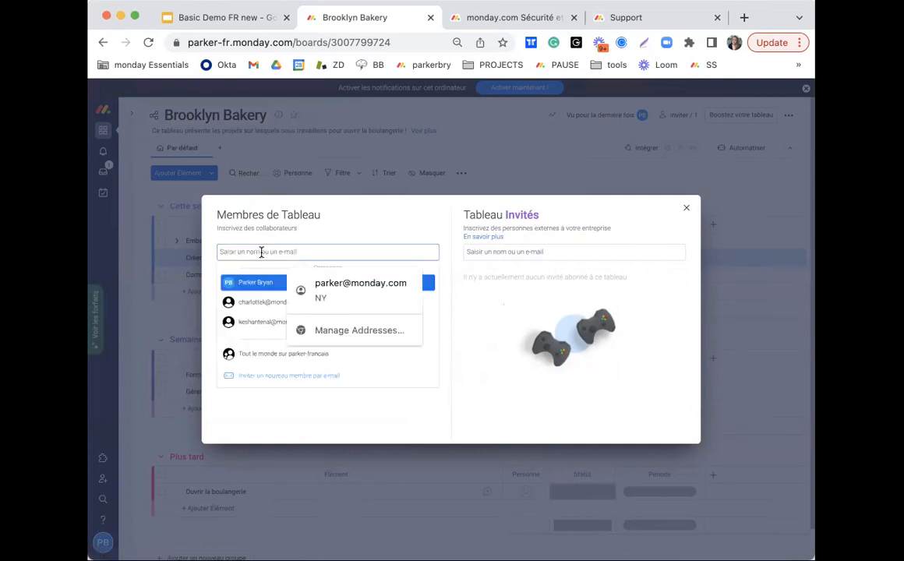
{"action": "type", "text": "Charlottek"}
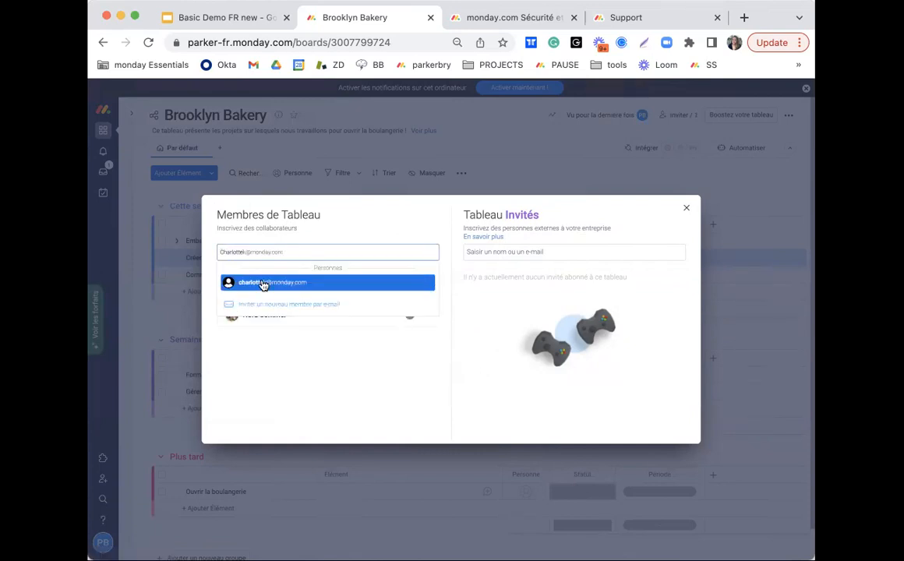
{"action": "left_click", "coordinate": [261, 283]}
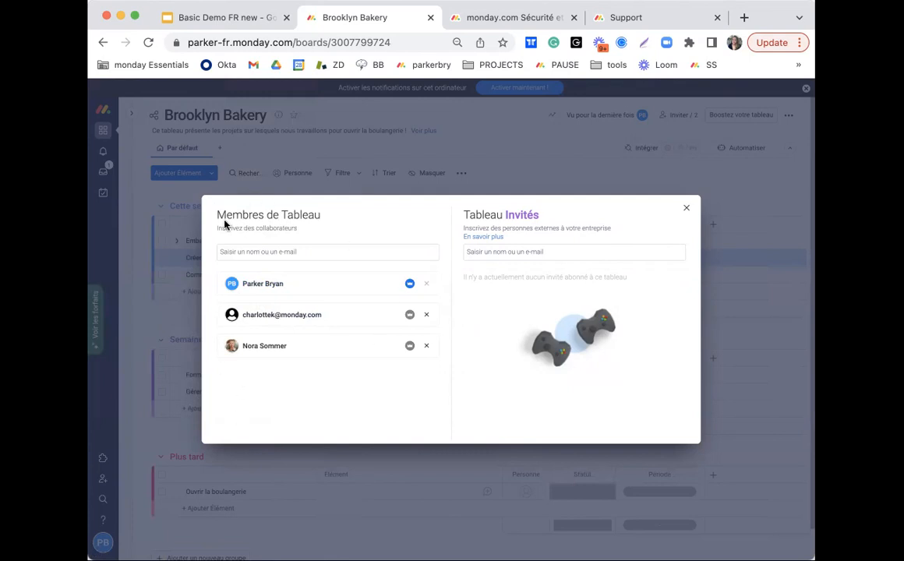
{"action": "left_click", "coordinate": [685, 207]}
{"action": "left_click", "coordinate": [526, 262]}
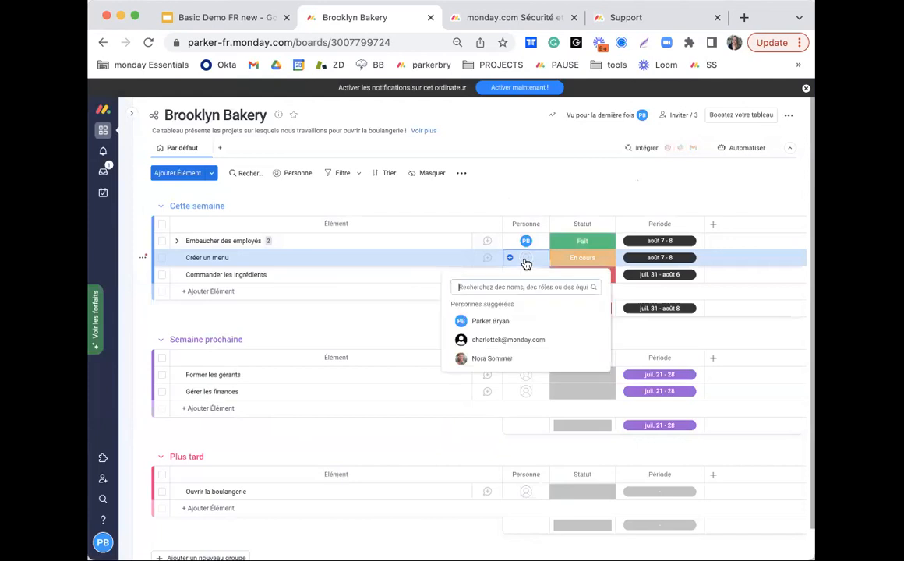
Assign the first new member as owner of Créer un menu and Commander les ingrédients.
{"action": "left_click", "coordinate": [491, 358]}
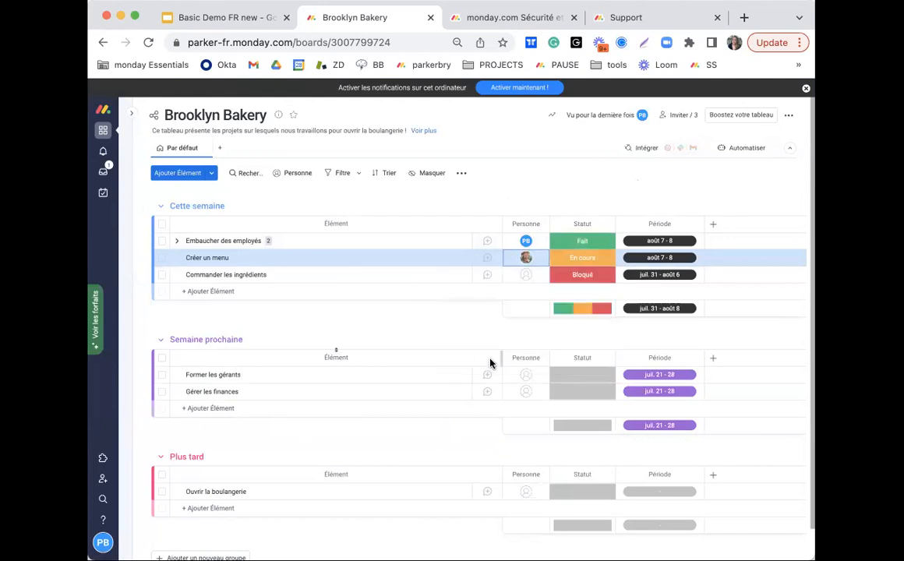
{"action": "left_click", "coordinate": [527, 274]}
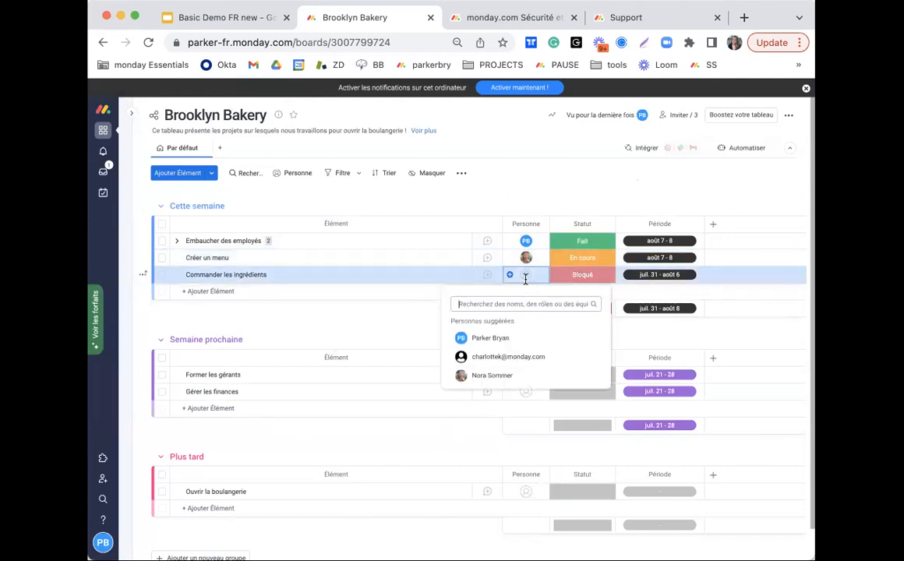
{"action": "left_click", "coordinate": [508, 375]}
Assign the other new member as owner of Former les gérants and Gérer les finances.
{"action": "left_click", "coordinate": [525, 375]}
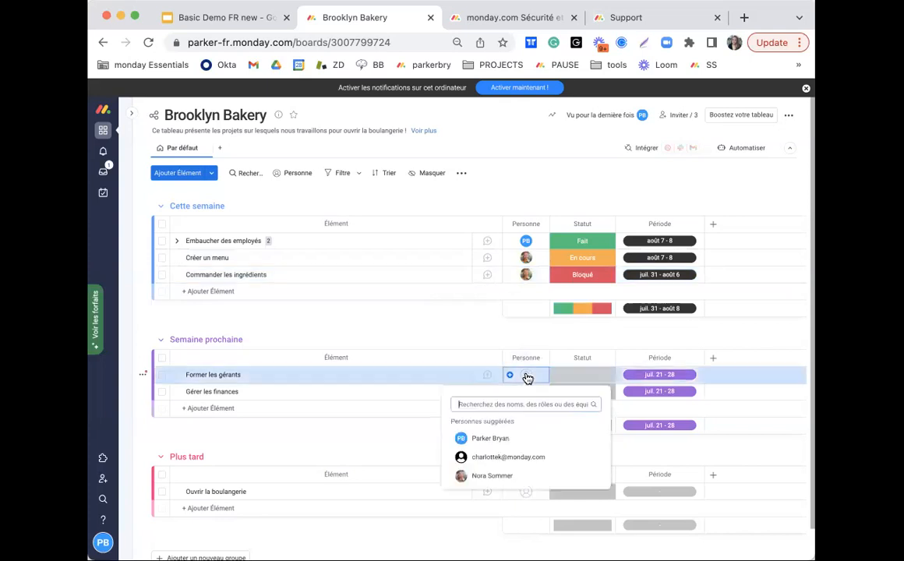
{"action": "left_click", "coordinate": [509, 456]}
{"action": "left_click", "coordinate": [522, 392]}
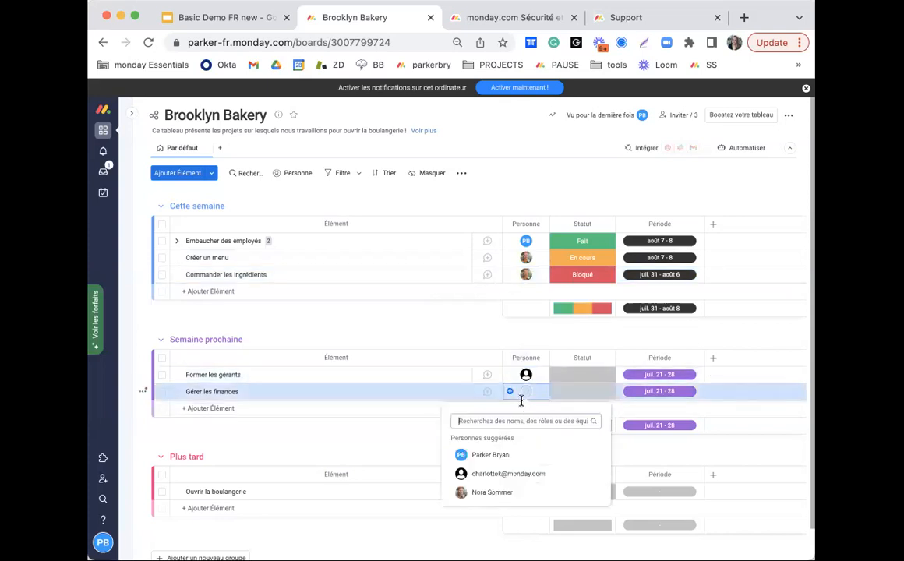
{"action": "left_click", "coordinate": [507, 474]}
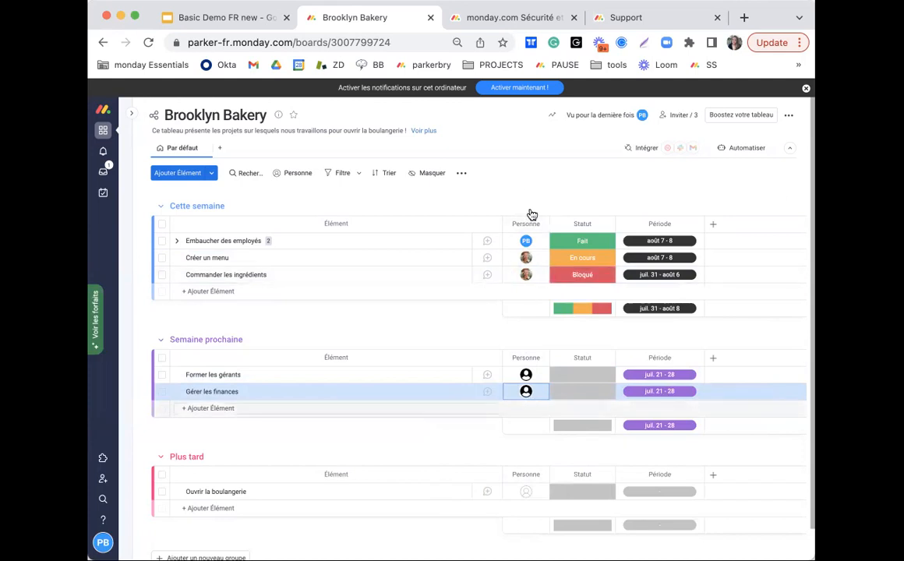
{"action": "scroll", "coordinate": [526, 340], "scroll_direction": "down", "scroll_amount": 1}
{"action": "scroll", "coordinate": [526, 338], "scroll_direction": "up", "scroll_amount": 1}
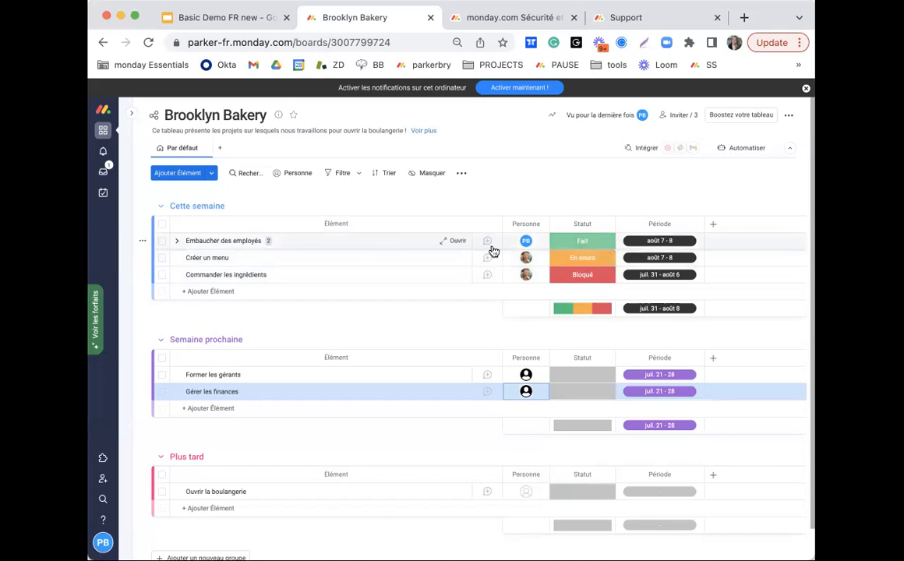
Name the empty blue Statut label 'Besoin d'aide'.
{"action": "left_click", "coordinate": [595, 277]}
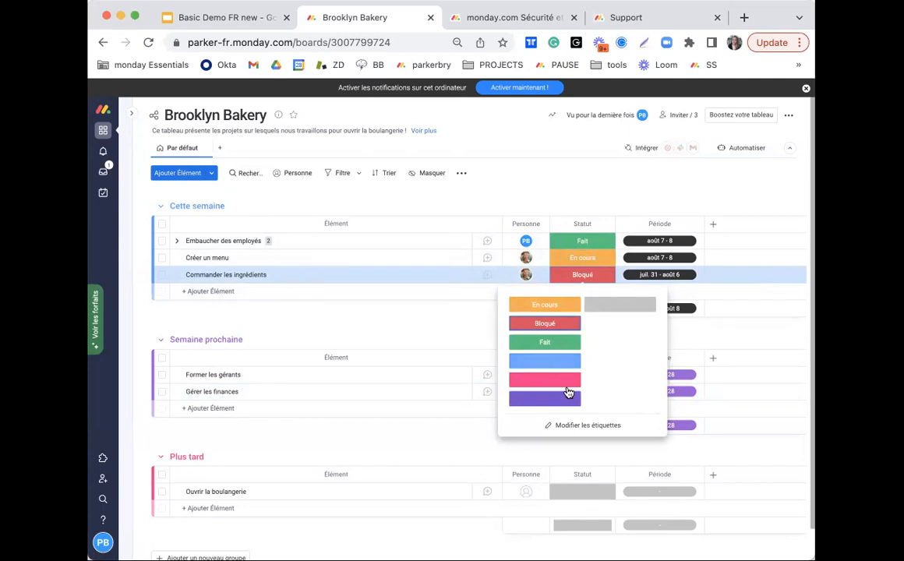
{"action": "left_click", "coordinate": [550, 427]}
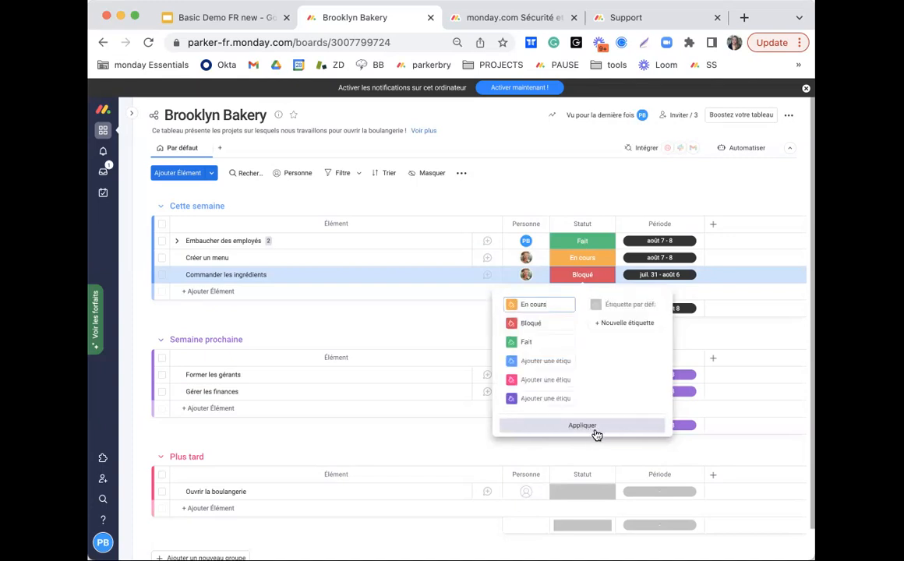
{"action": "left_click", "coordinate": [548, 362]}
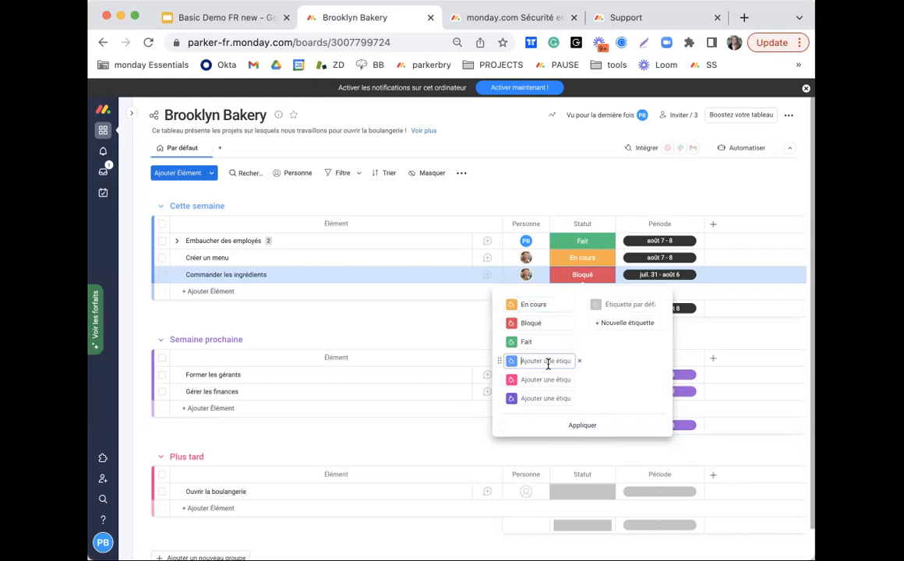
{"action": "type", "text": "Besoin d'aide"}
{"action": "key", "text": "Return"}
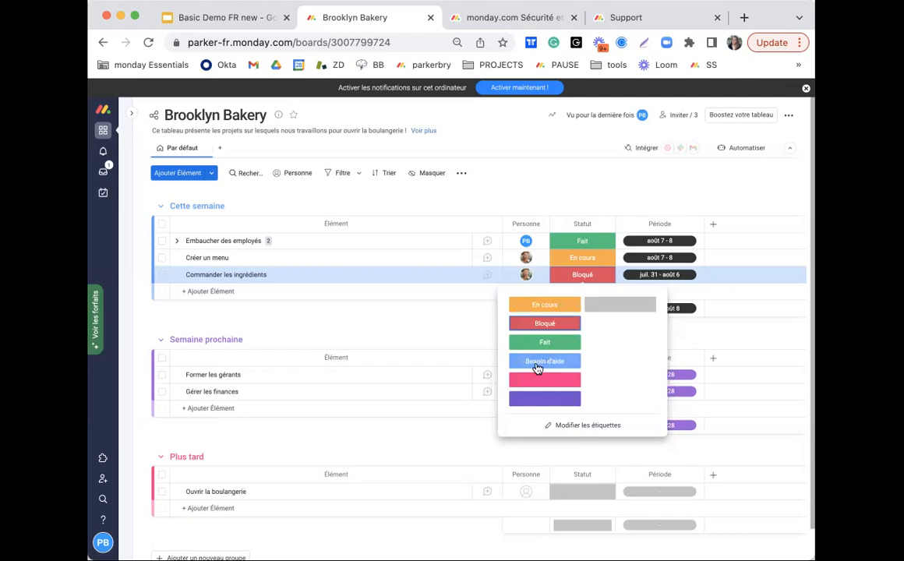
Set Embaucher des employés to En cours and Créer un menu to Besoin d'aide.
{"action": "left_click", "coordinate": [409, 322]}
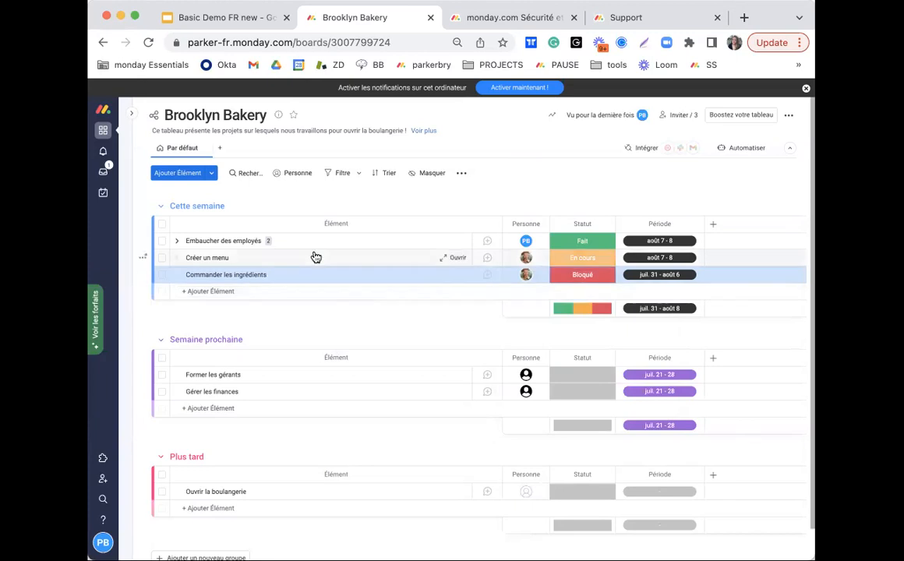
{"action": "left_click", "coordinate": [580, 246]}
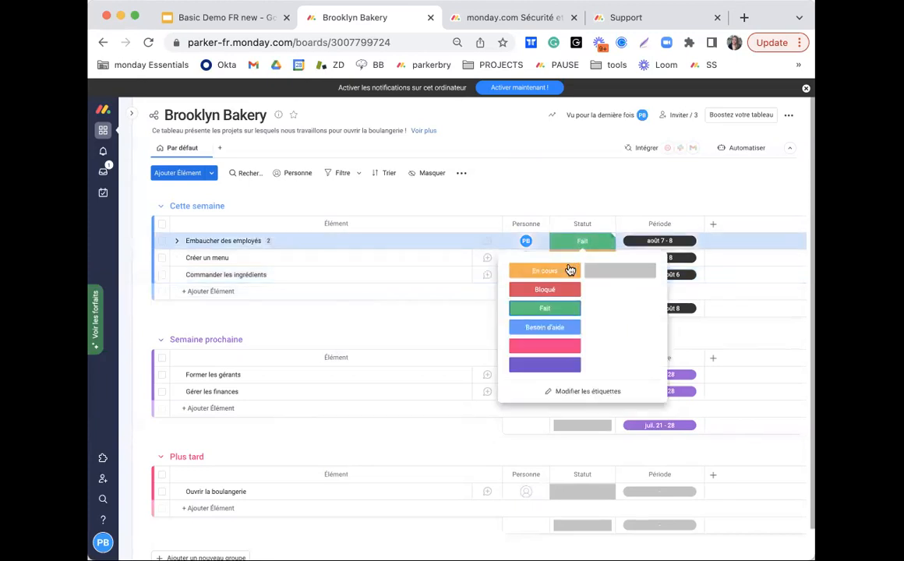
{"action": "left_click", "coordinate": [559, 267]}
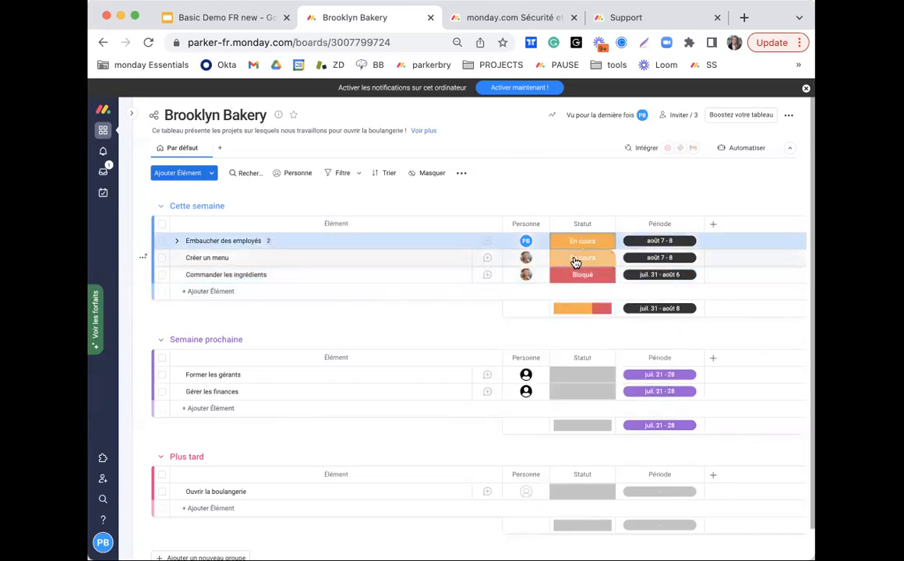
{"action": "left_click", "coordinate": [575, 262]}
{"action": "left_click", "coordinate": [547, 346]}
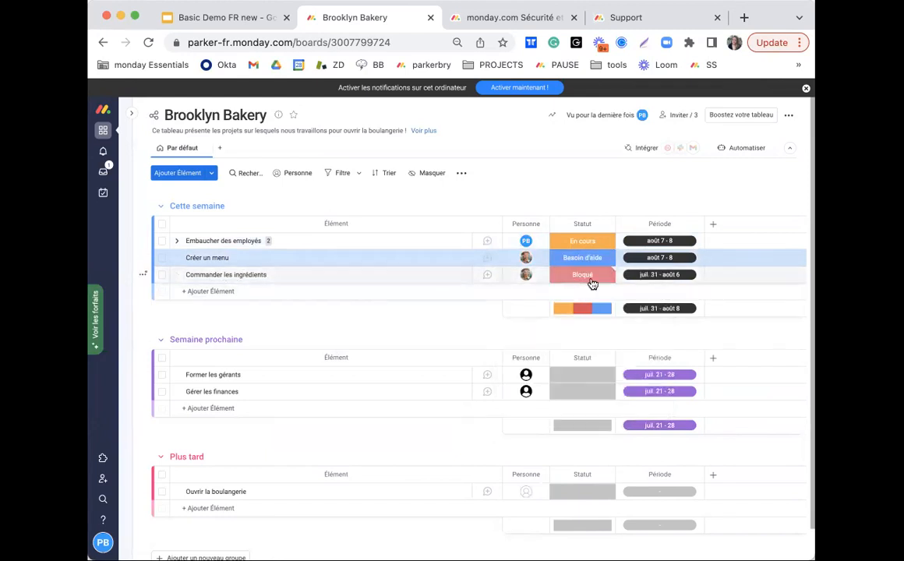
Set Former les gérants to En cours and Gérer les finances to Fait.
{"action": "scroll", "coordinate": [563, 313], "scroll_direction": "down", "scroll_amount": 1}
{"action": "left_click", "coordinate": [563, 345]}
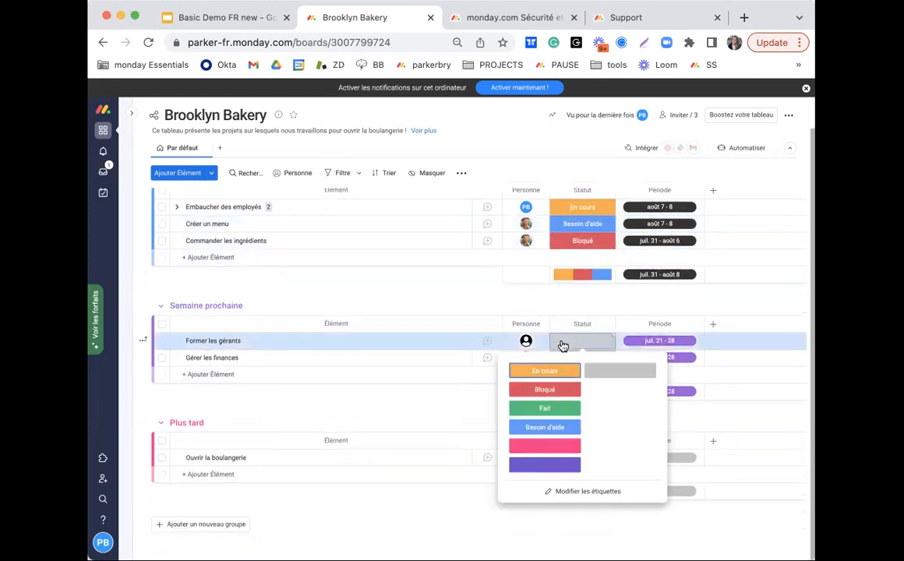
{"action": "left_click", "coordinate": [553, 369]}
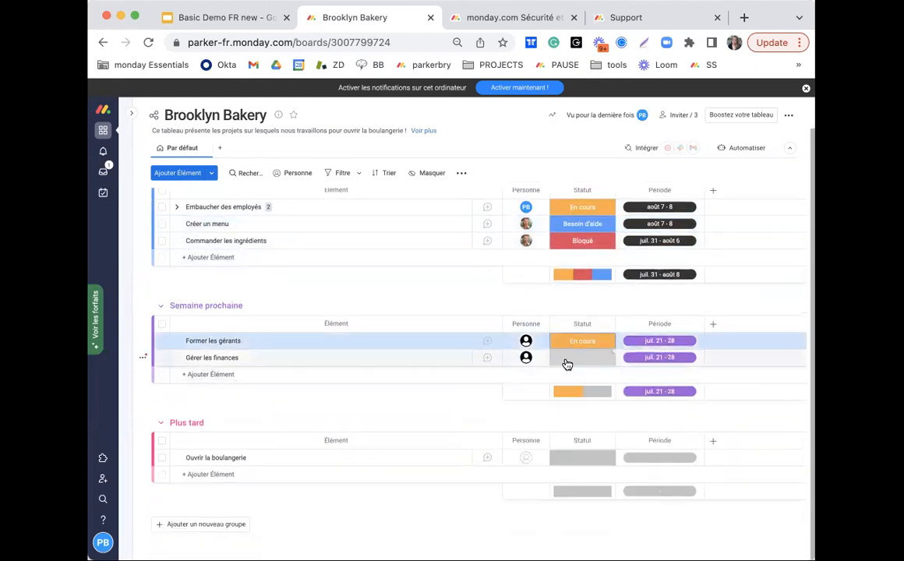
{"action": "left_click", "coordinate": [568, 363]}
{"action": "left_click", "coordinate": [548, 423]}
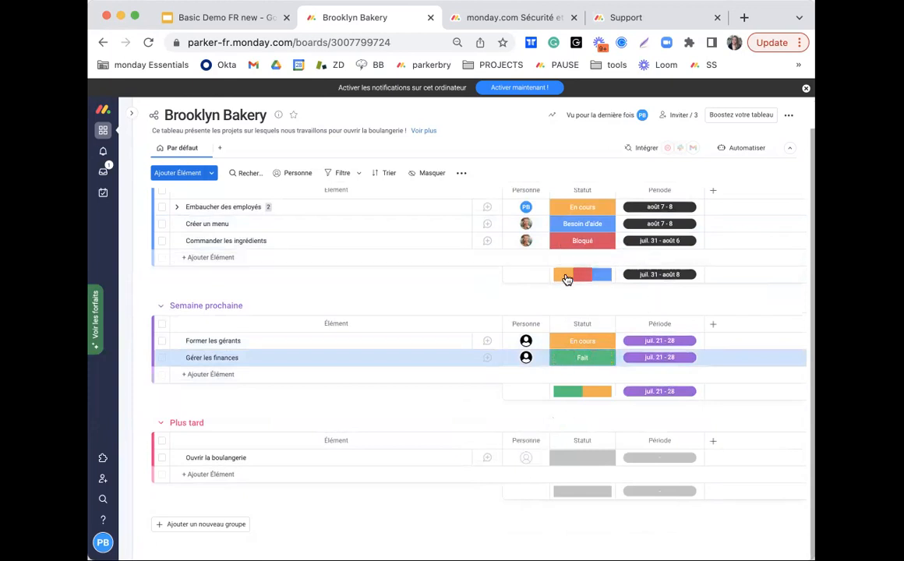
{"action": "mouse_move", "coordinate": [605, 276]}
Add a Date column from the column-type list at the end of the headers.
{"action": "scroll", "coordinate": [569, 296], "scroll_direction": "down", "scroll_amount": 2}
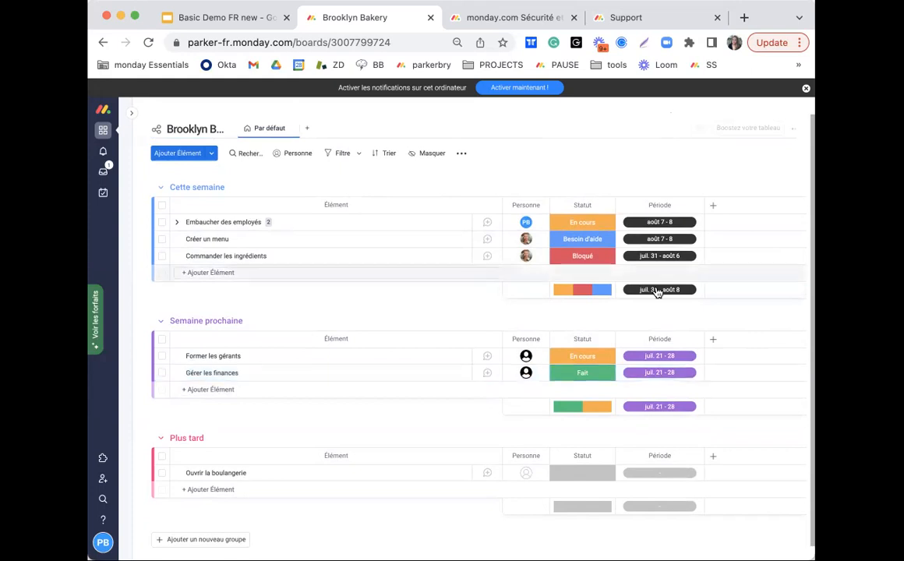
{"action": "left_click", "coordinate": [712, 208]}
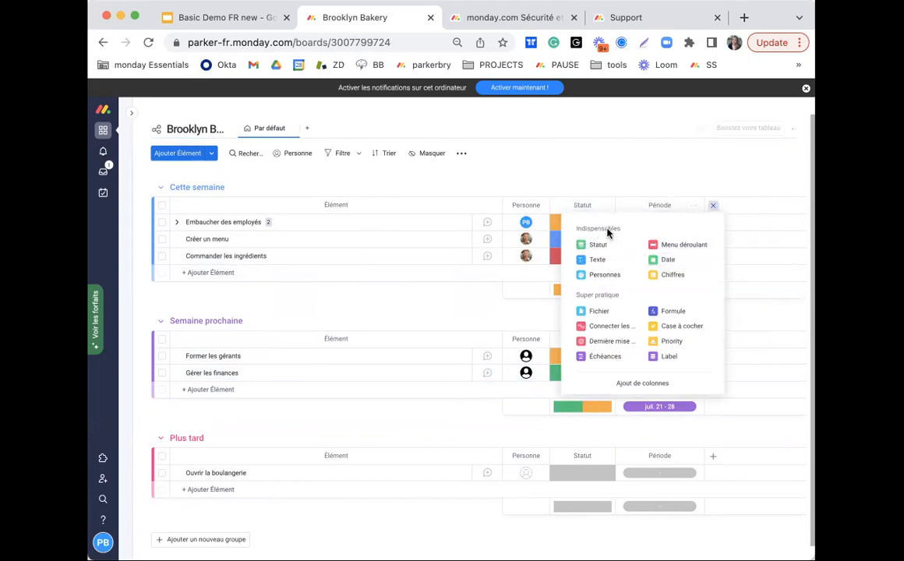
{"action": "left_click", "coordinate": [670, 262]}
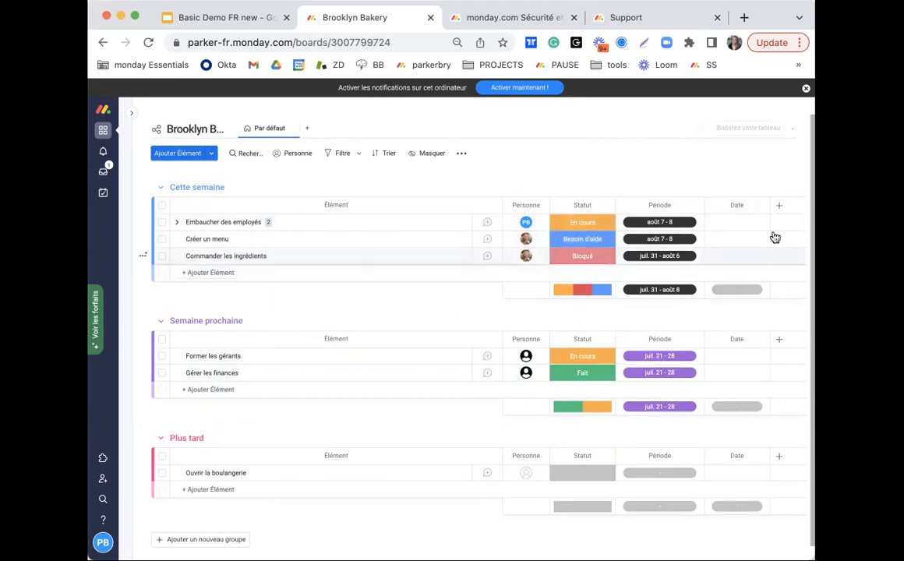
Date Embaucher des employés August 5, Créer un menu August 9, Commander les ingrédients August 11, 2022.
{"action": "left_click", "coordinate": [730, 225]}
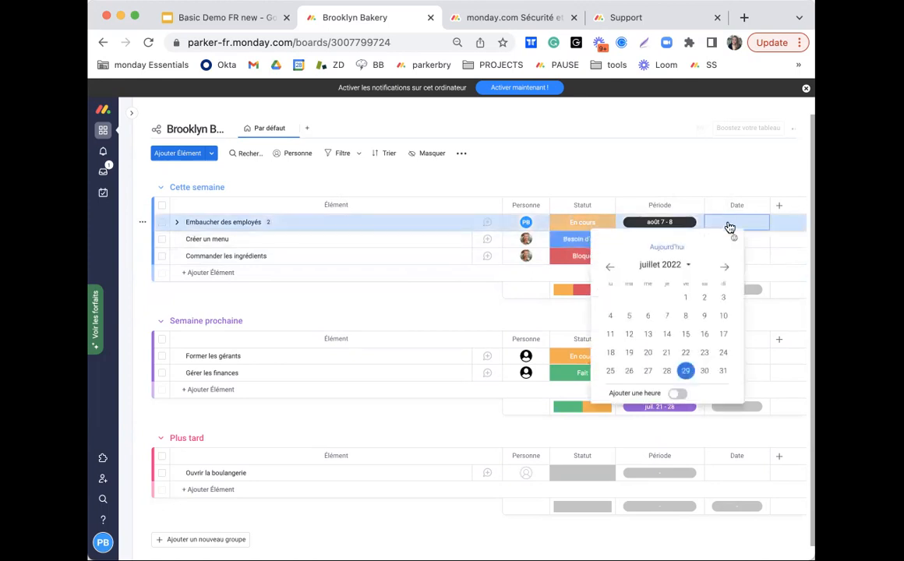
{"action": "left_click", "coordinate": [725, 267]}
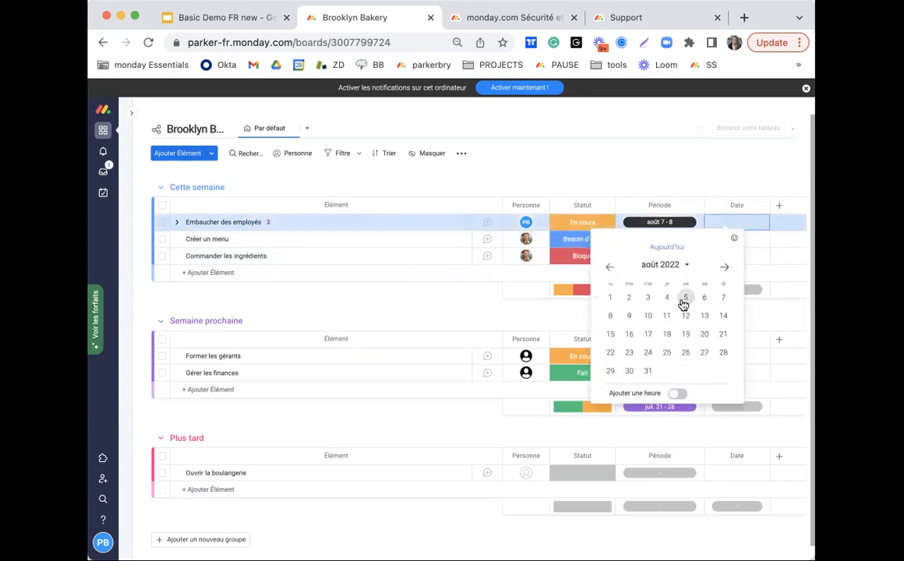
{"action": "left_click", "coordinate": [685, 298]}
{"action": "left_click", "coordinate": [724, 239]}
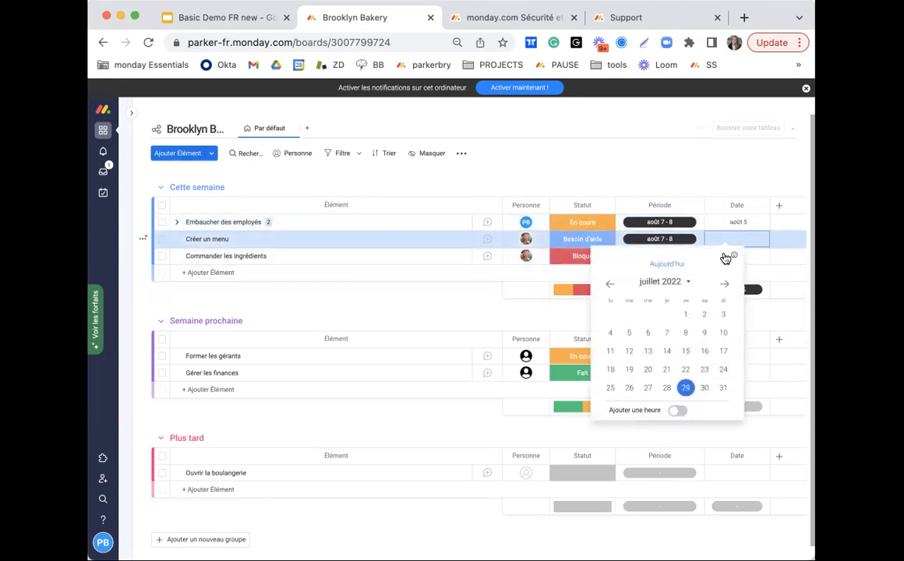
{"action": "left_click", "coordinate": [727, 284]}
{"action": "left_click", "coordinate": [629, 332]}
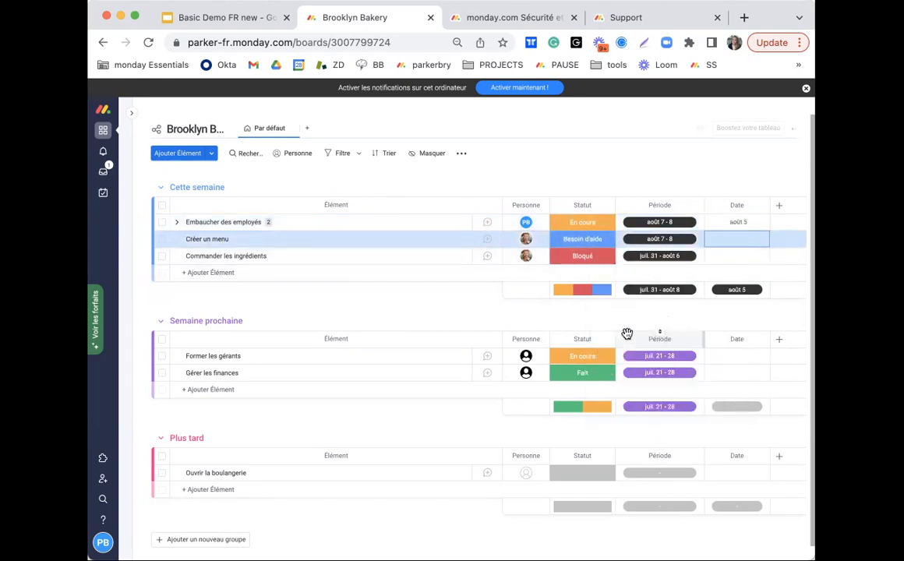
{"action": "left_click", "coordinate": [734, 254]}
{"action": "left_click", "coordinate": [723, 301]}
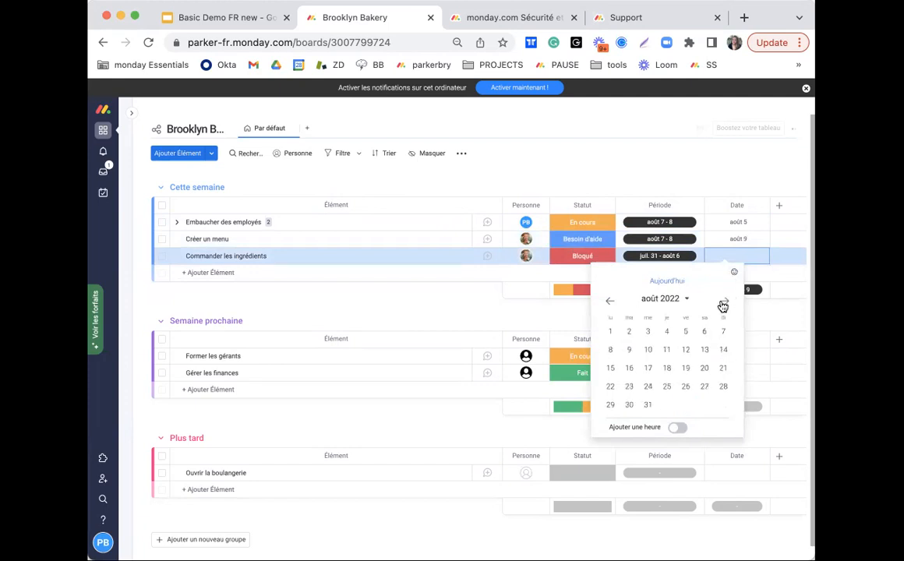
{"action": "left_click", "coordinate": [667, 350]}
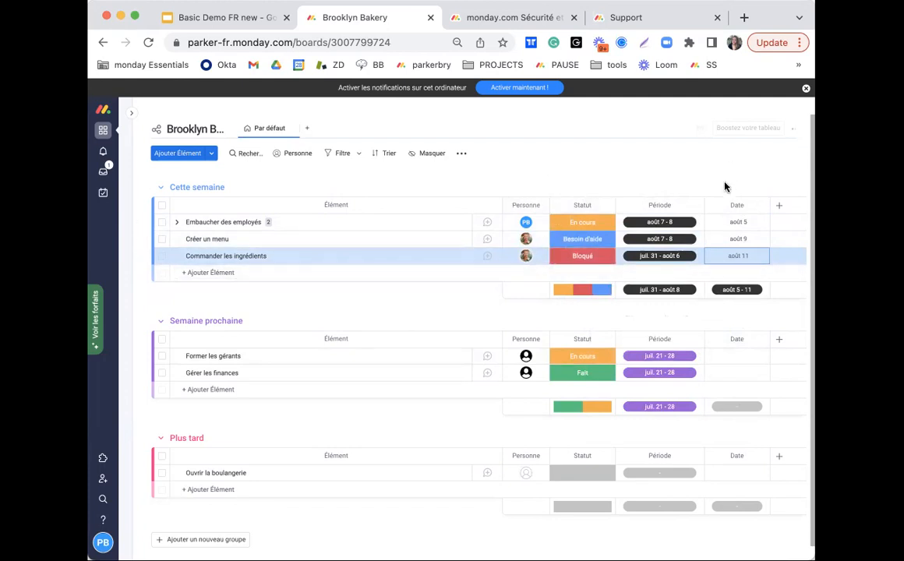
Drag the Date column header to sit between Statut and Période.
{"action": "left_click_drag", "start_coordinate": [712, 201], "coordinate": [647, 207]}
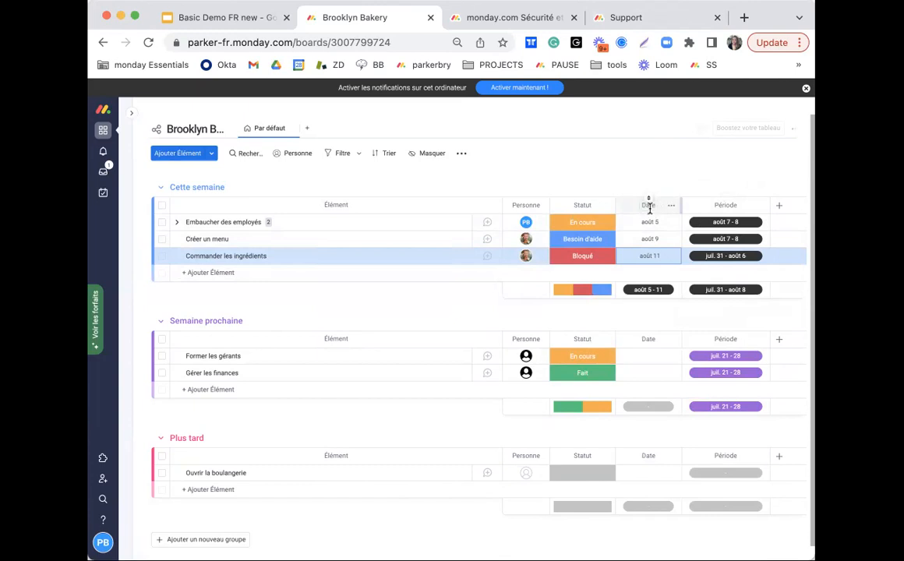
{"action": "mouse_move", "coordinate": [564, 288]}
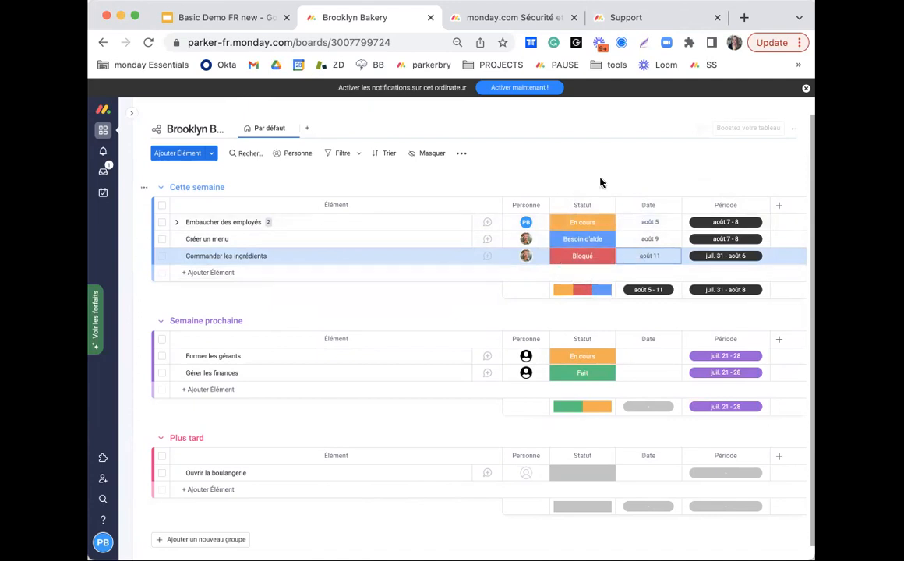
Set the Date column as a deadline (Définir comme échéance) connected to the Statut column.
{"action": "left_click", "coordinate": [671, 208]}
{"action": "mouse_move", "coordinate": [667, 229]}
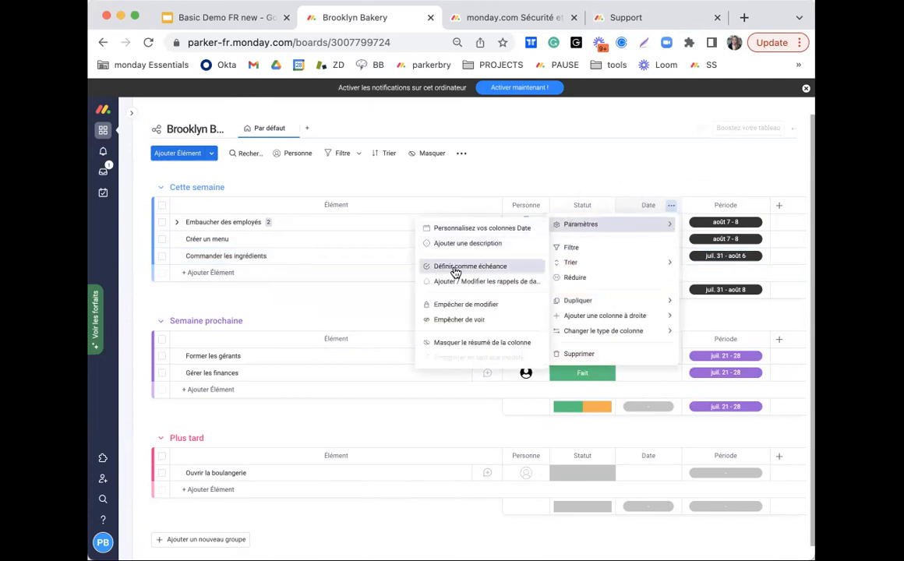
{"action": "left_click", "coordinate": [501, 270]}
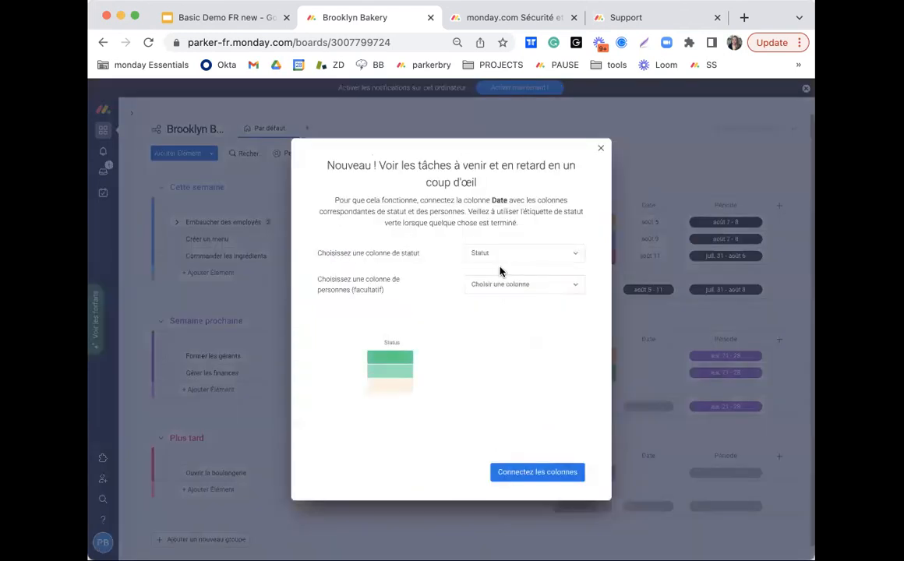
{"action": "left_click_drag", "start_coordinate": [317, 252], "coordinate": [416, 248]}
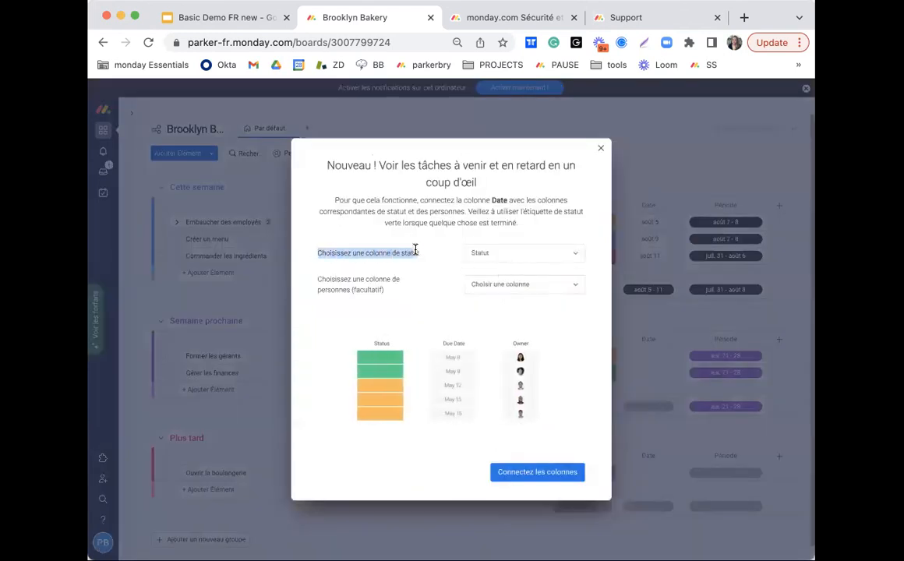
{"action": "left_click", "coordinate": [422, 253]}
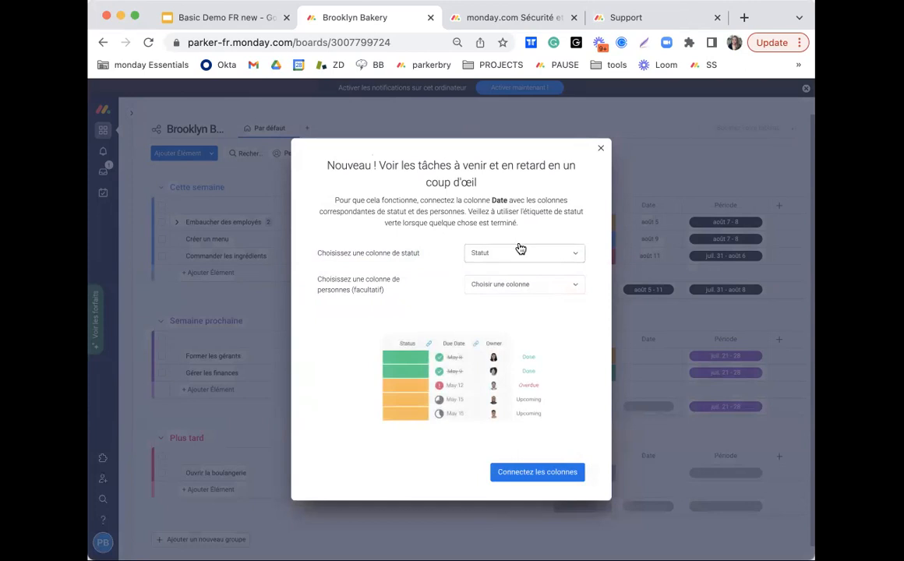
{"action": "left_click", "coordinate": [539, 473]}
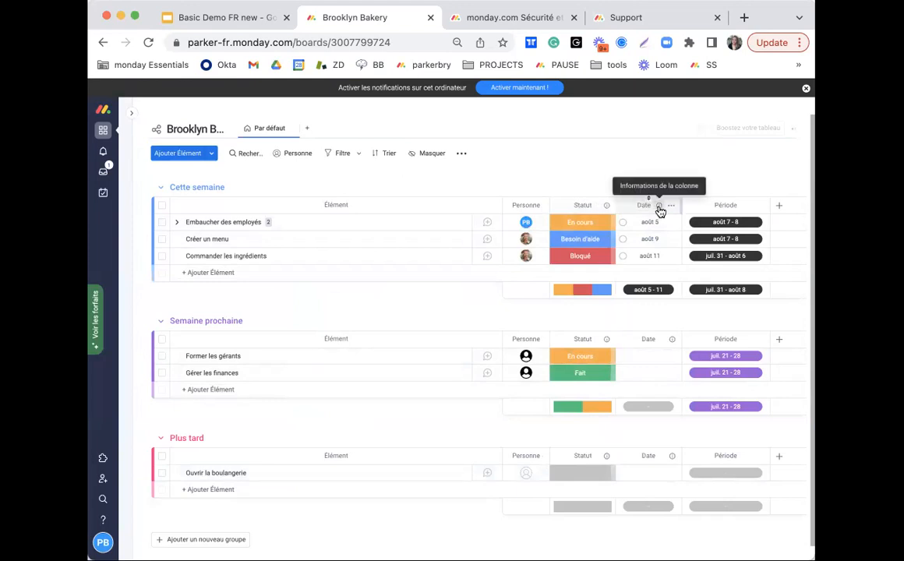
Change Embaucher des employés' date to juillet 26 so it shows 3 jours de retard.
{"action": "mouse_move", "coordinate": [624, 223]}
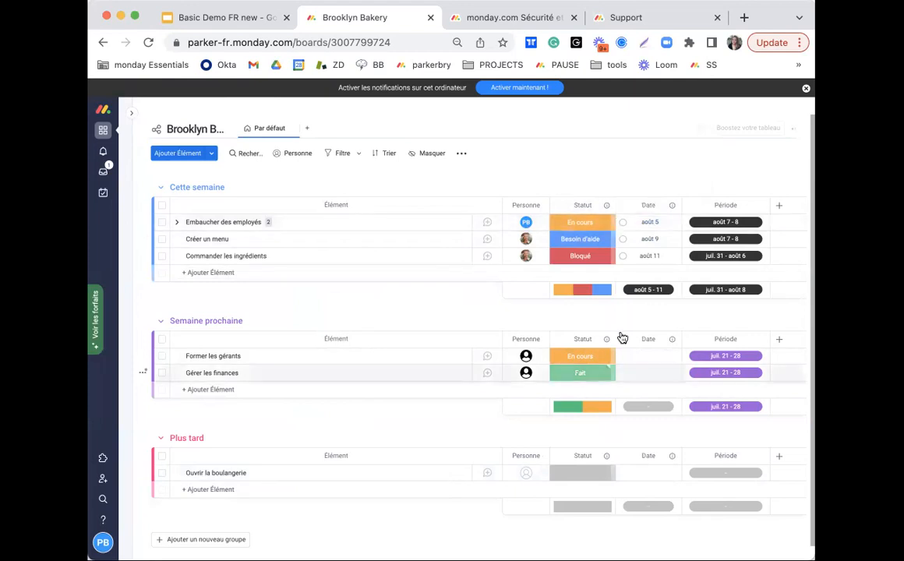
{"action": "left_click", "coordinate": [640, 233]}
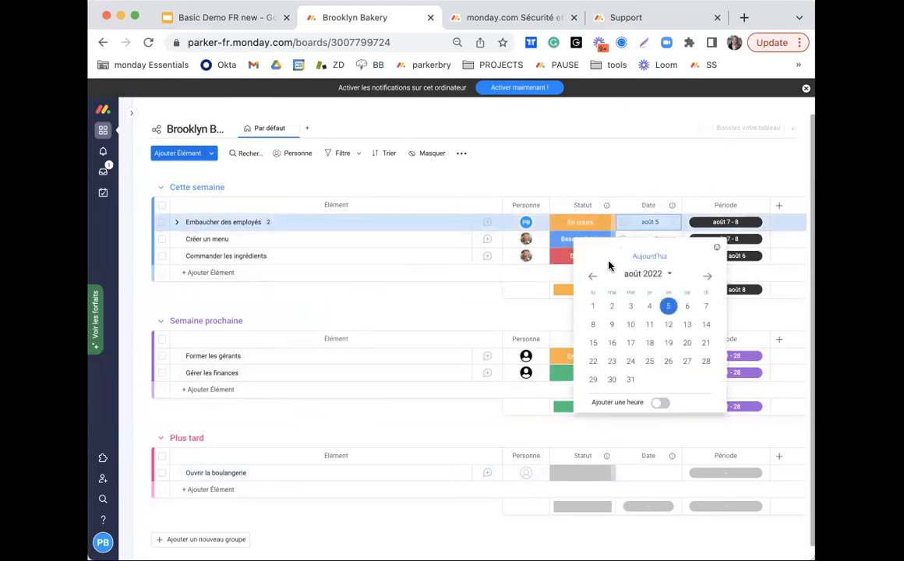
{"action": "left_click", "coordinate": [591, 279]}
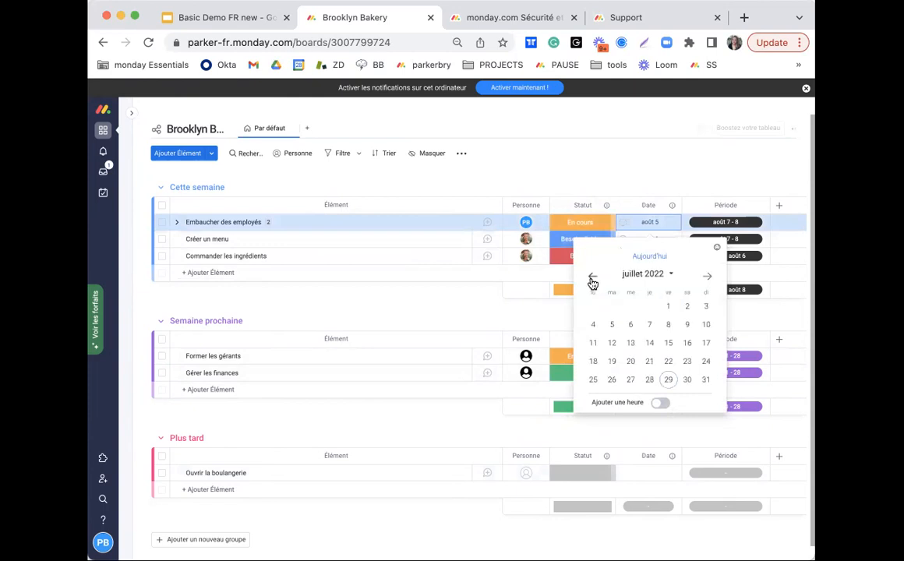
{"action": "left_click", "coordinate": [613, 381]}
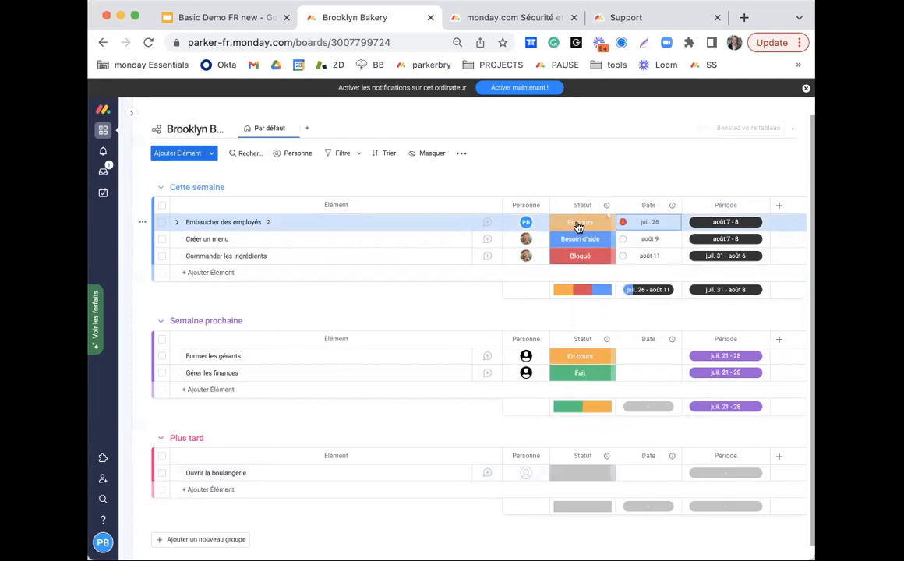
{"action": "mouse_move", "coordinate": [622, 223]}
Mark Embaucher des employés as Fait, then return its status to En cours.
{"action": "left_click", "coordinate": [580, 227]}
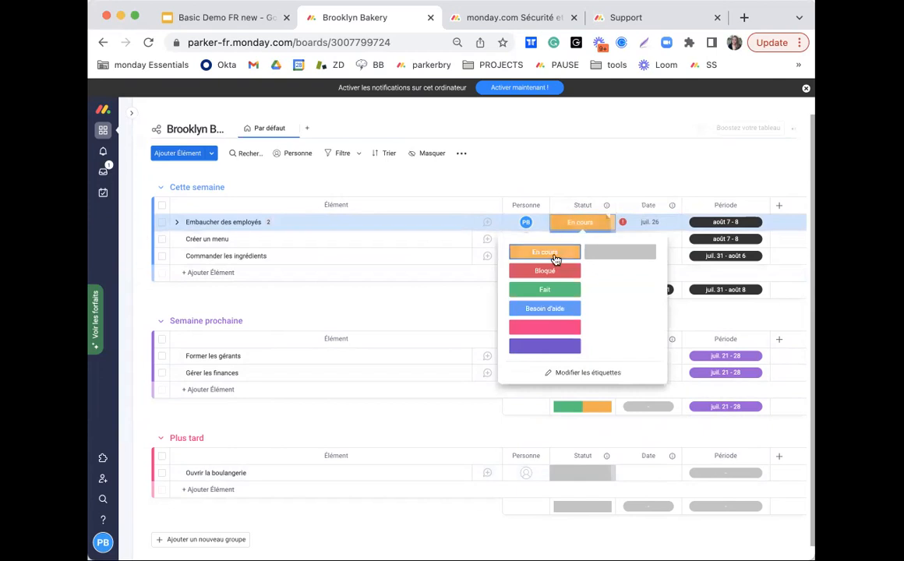
{"action": "left_click", "coordinate": [545, 289]}
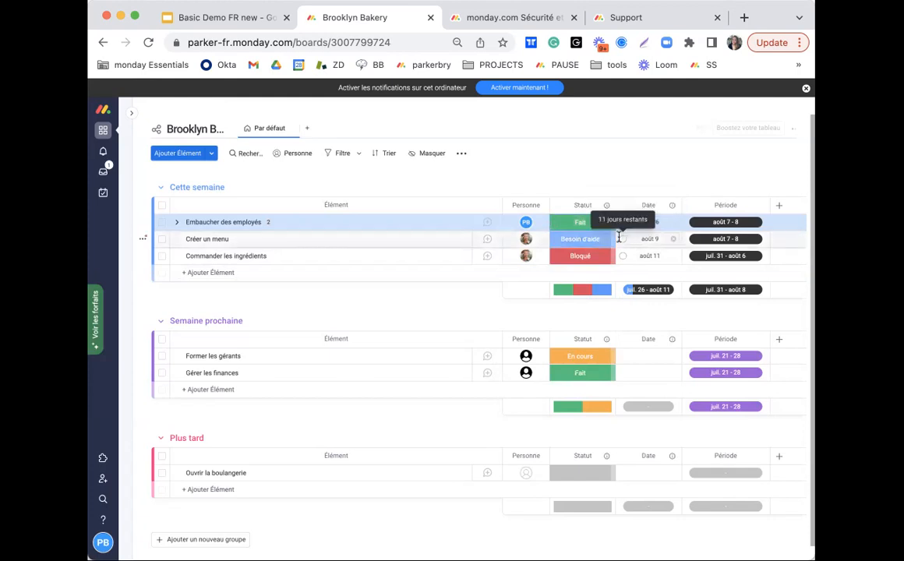
{"action": "left_click", "coordinate": [579, 227]}
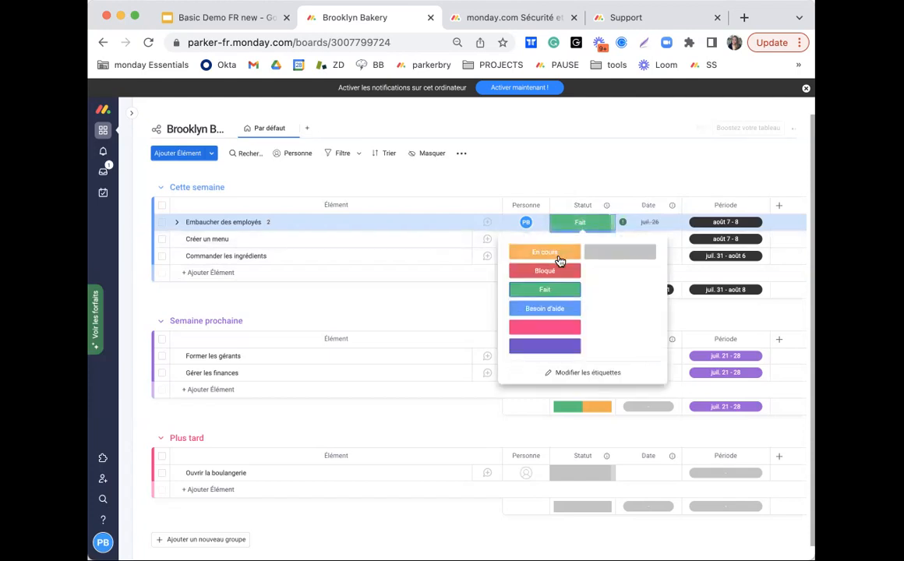
{"action": "left_click", "coordinate": [551, 253]}
Move Embaucher des employés' date forward to août 4.
{"action": "left_click", "coordinate": [639, 223]}
{"action": "left_click", "coordinate": [707, 276]}
{"action": "left_click", "coordinate": [650, 307]}
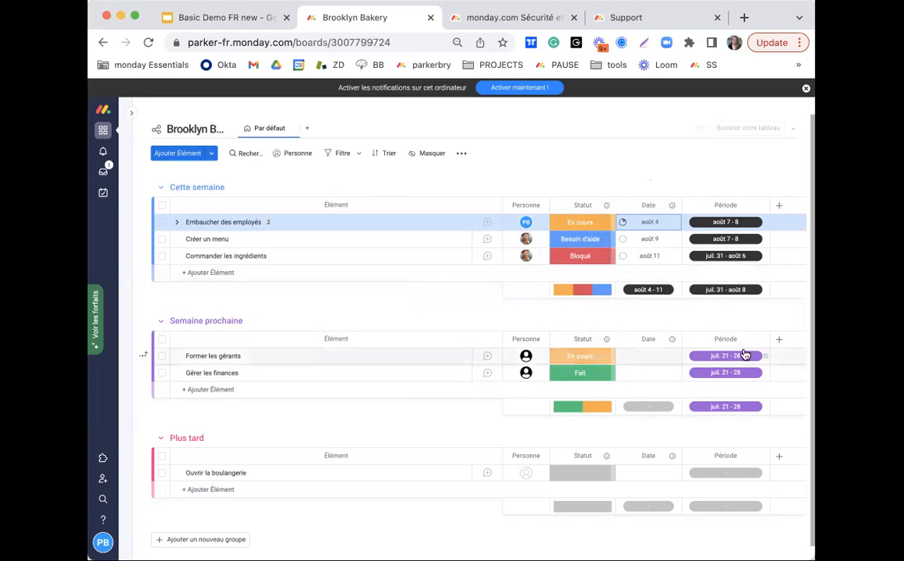
{"action": "scroll", "coordinate": [710, 318], "scroll_direction": "down", "scroll_amount": 1}
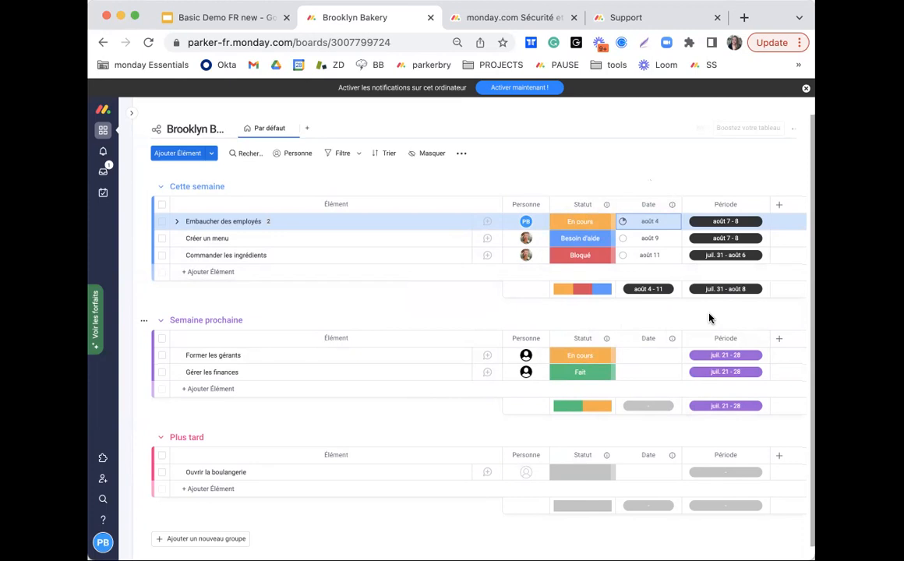
Add a Chiffres column and enter 500, 400 and 850 for the three Cette semaine items.
{"action": "left_click", "coordinate": [780, 207]}
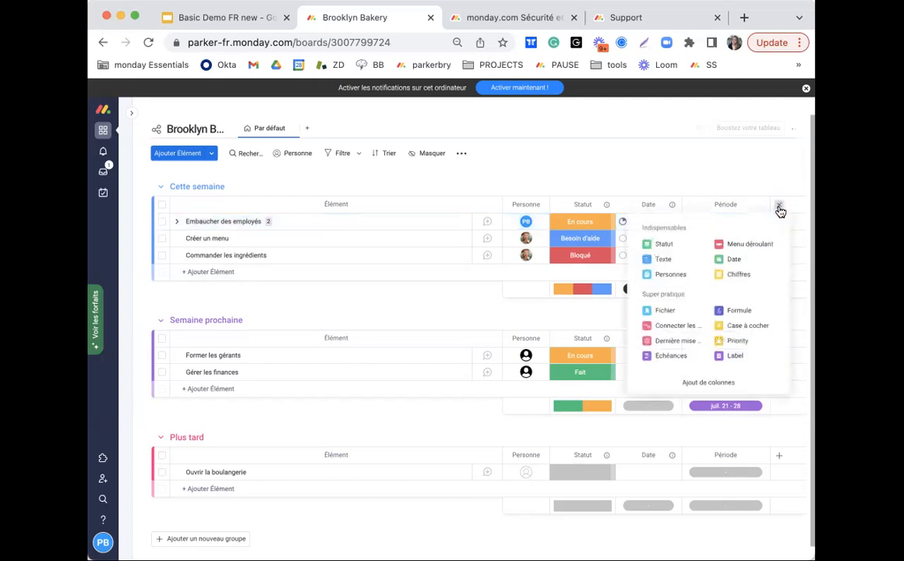
{"action": "left_click", "coordinate": [726, 275]}
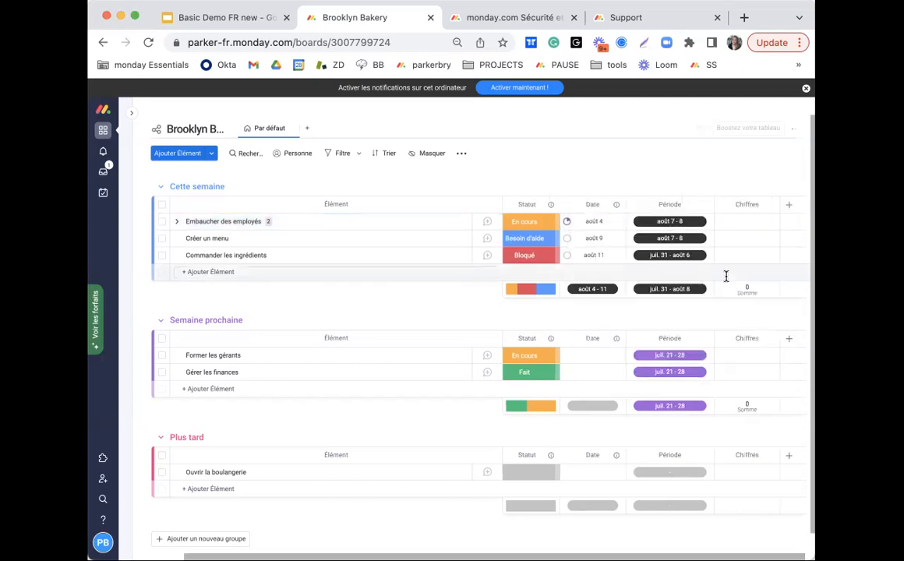
{"action": "left_click", "coordinate": [742, 222]}
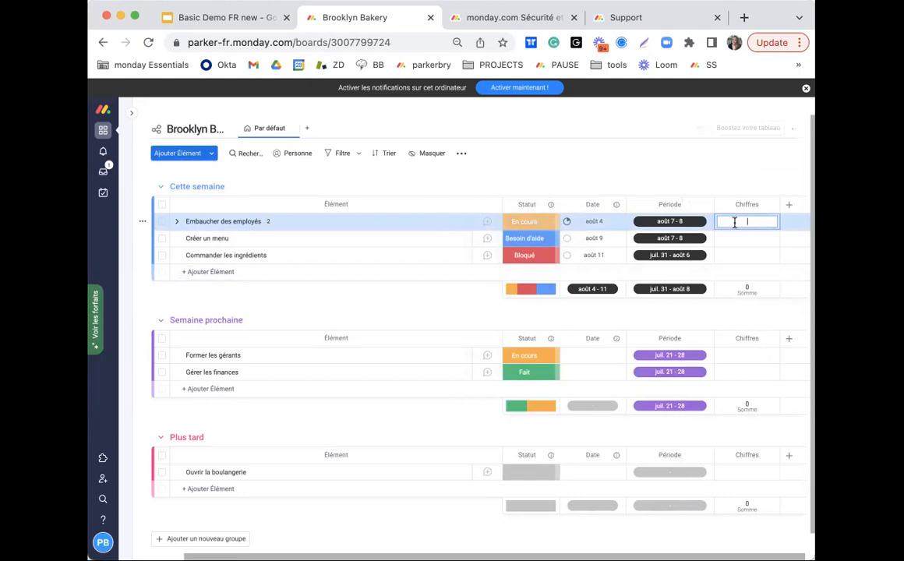
{"action": "type", "text": "500"}
{"action": "key", "text": "Return"}
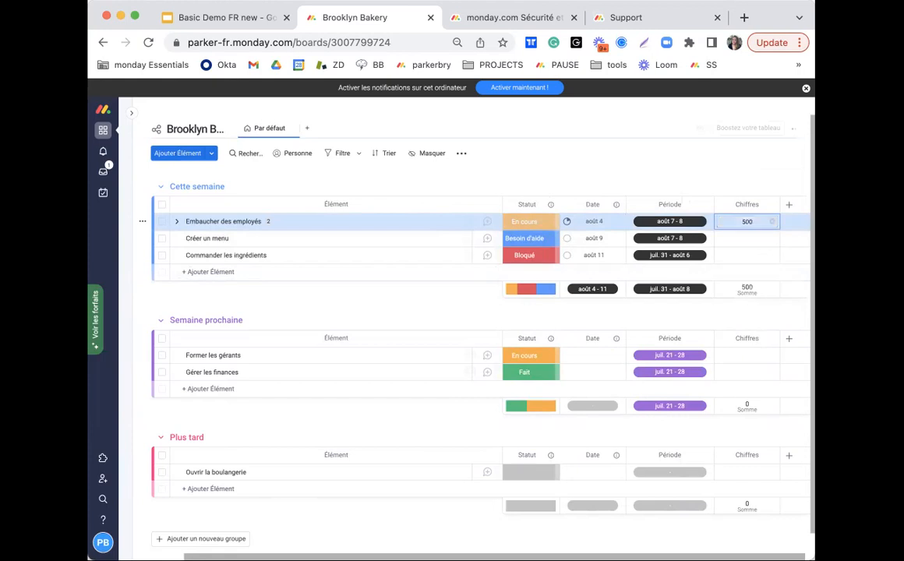
{"action": "left_click", "coordinate": [746, 238]}
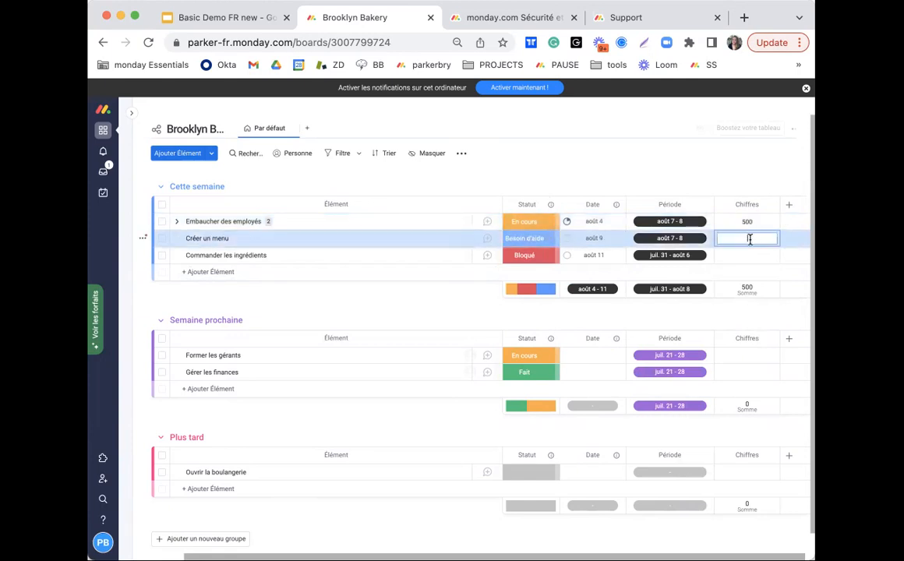
{"action": "type", "text": "400"}
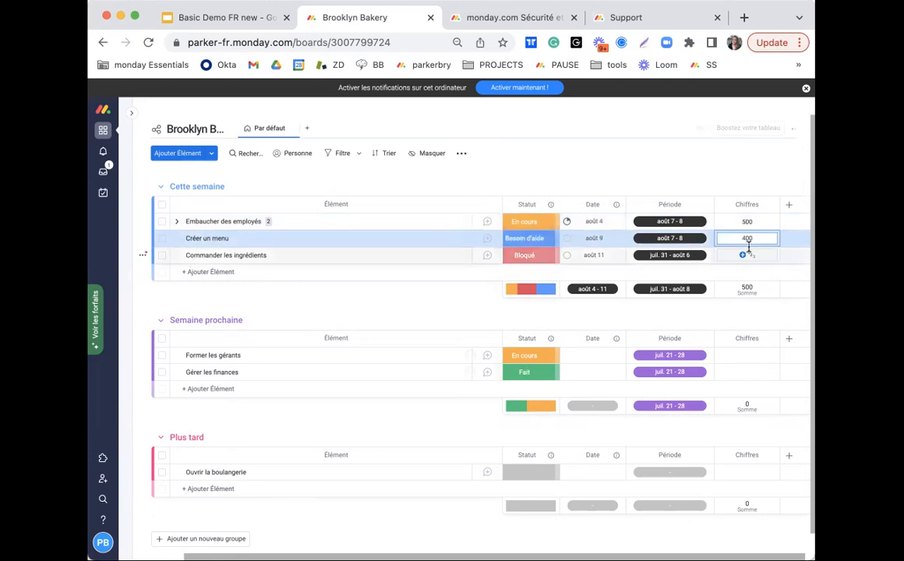
{"action": "left_click", "coordinate": [745, 256]}
{"action": "type", "text": "850"}
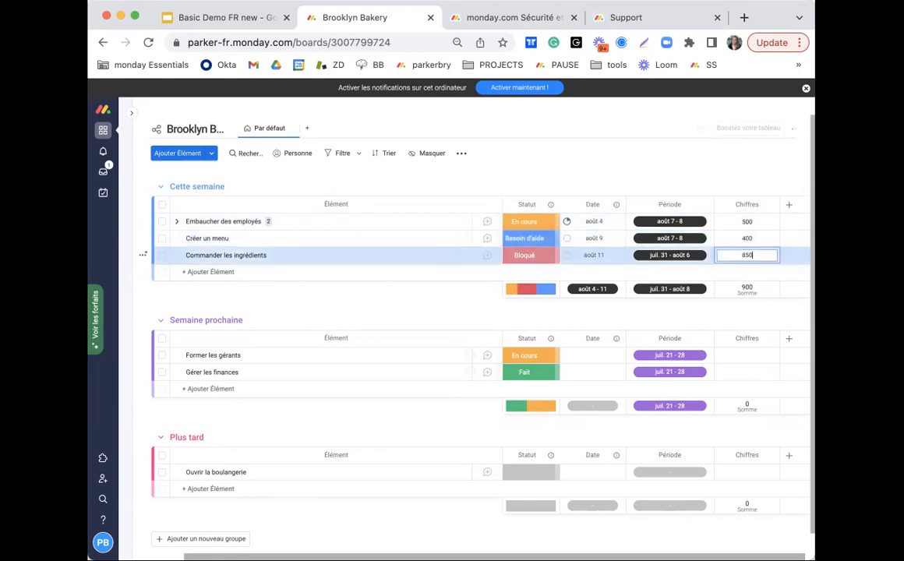
{"action": "key", "text": "Return"}
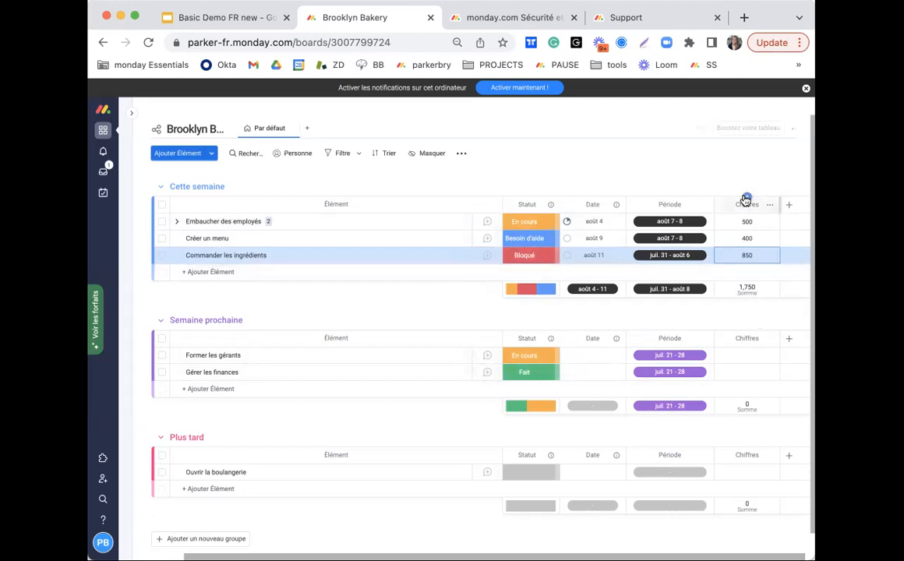
Set the Chiffres unit to € so values read €500, €400, €850 and total €1,750.
{"action": "left_click", "coordinate": [743, 290]}
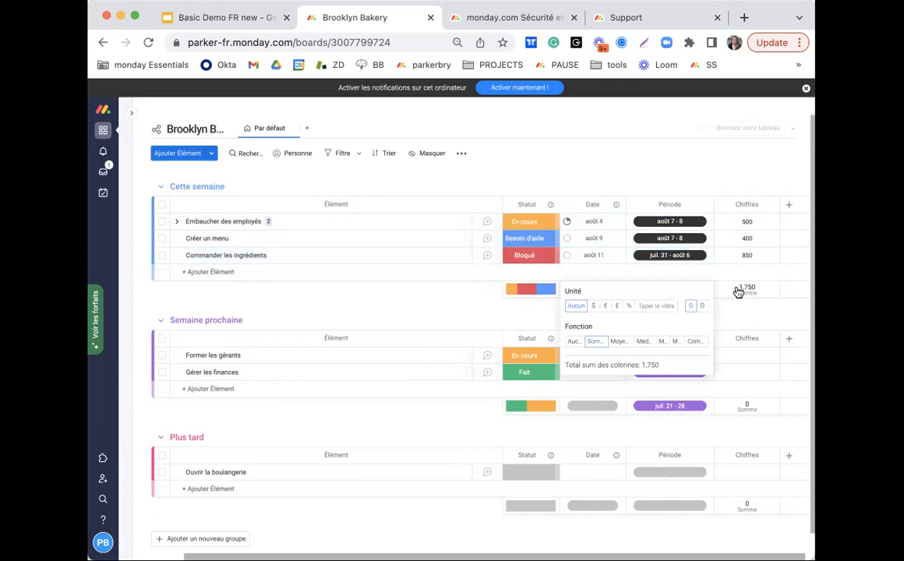
{"action": "left_click", "coordinate": [605, 309]}
{"action": "left_click", "coordinate": [647, 305]}
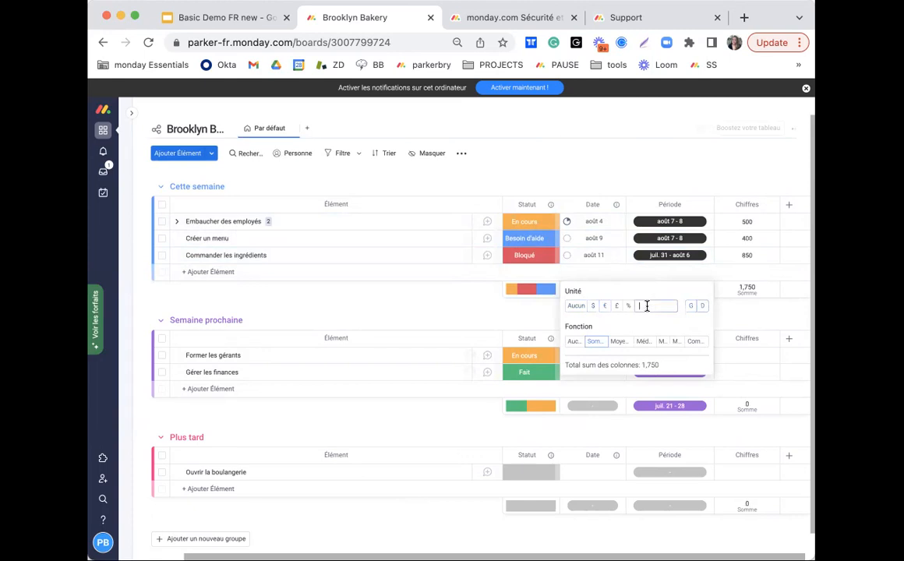
{"action": "left_click", "coordinate": [605, 308]}
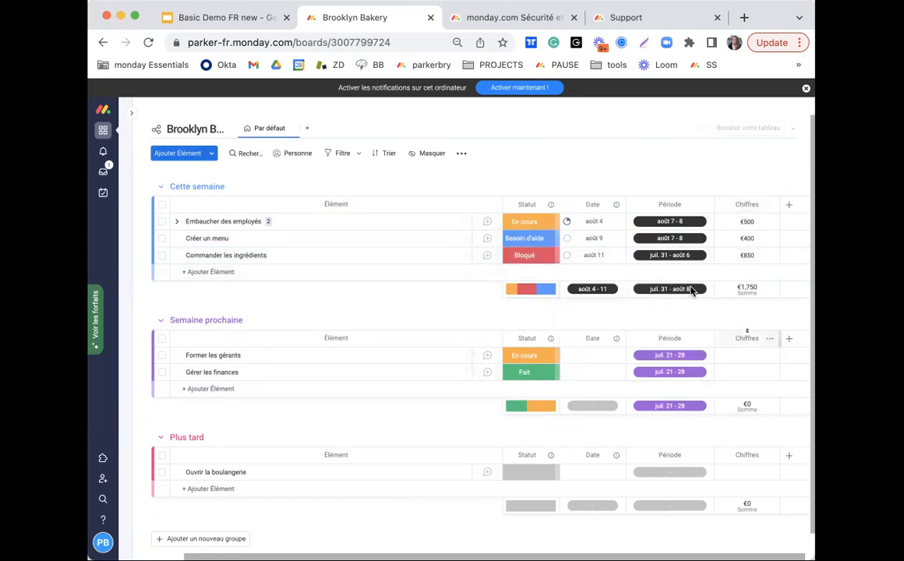
Change the Chiffres column header's title to Budget.
{"action": "left_click", "coordinate": [744, 205]}
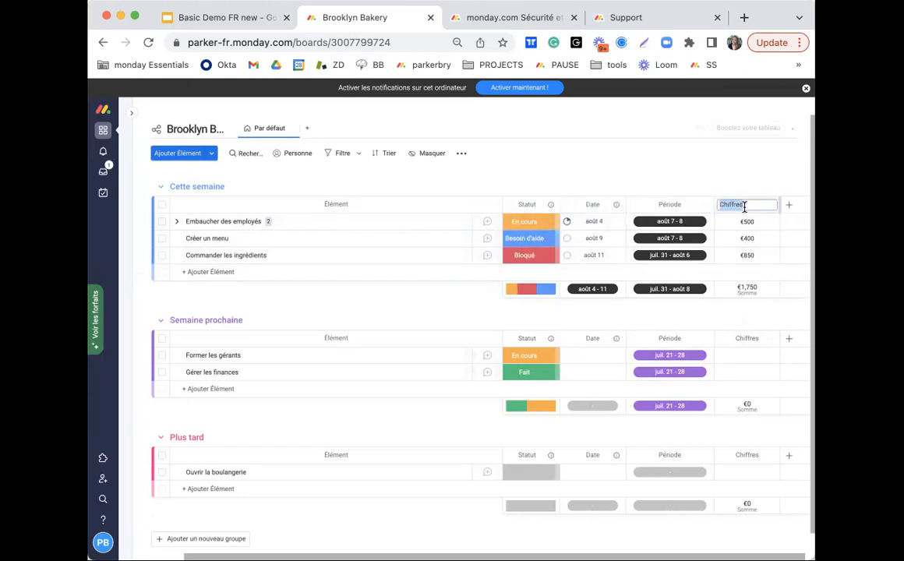
{"action": "type", "text": "Budget"}
{"action": "key", "text": "Return"}
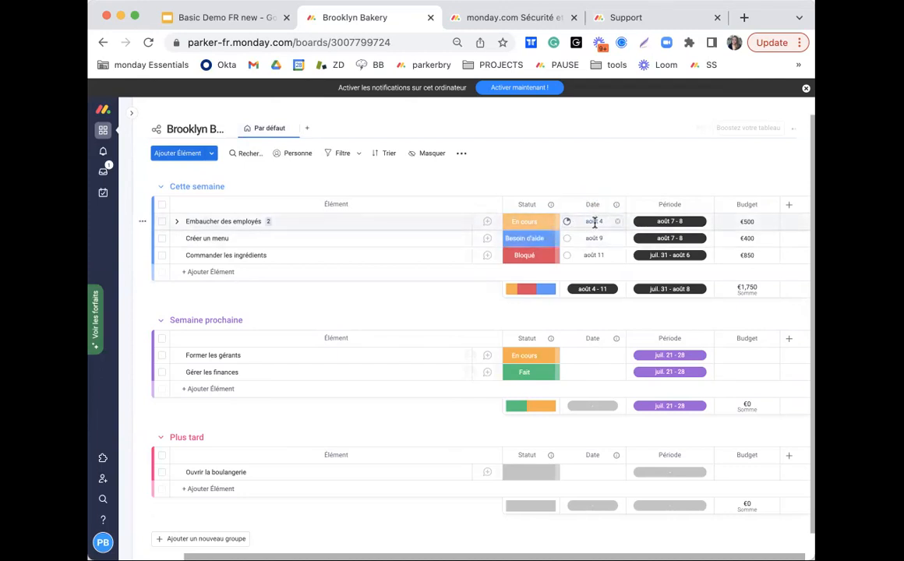
Set Période to août 2–7 for hiring, août 6–12 for the menu, août 8–14 for ordering ingredients.
{"action": "left_click", "coordinate": [653, 223]}
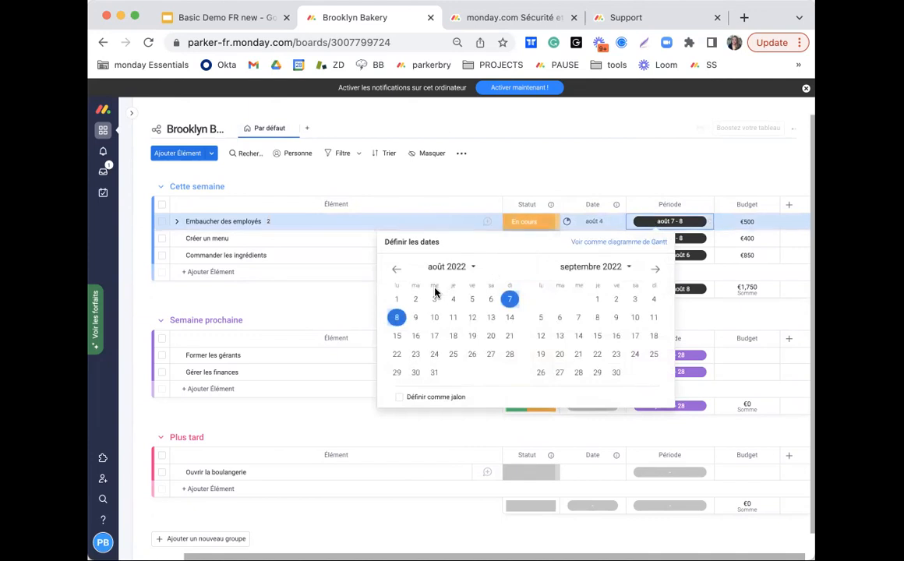
{"action": "left_click", "coordinate": [415, 300]}
{"action": "left_click", "coordinate": [510, 299]}
{"action": "left_click", "coordinate": [679, 155]}
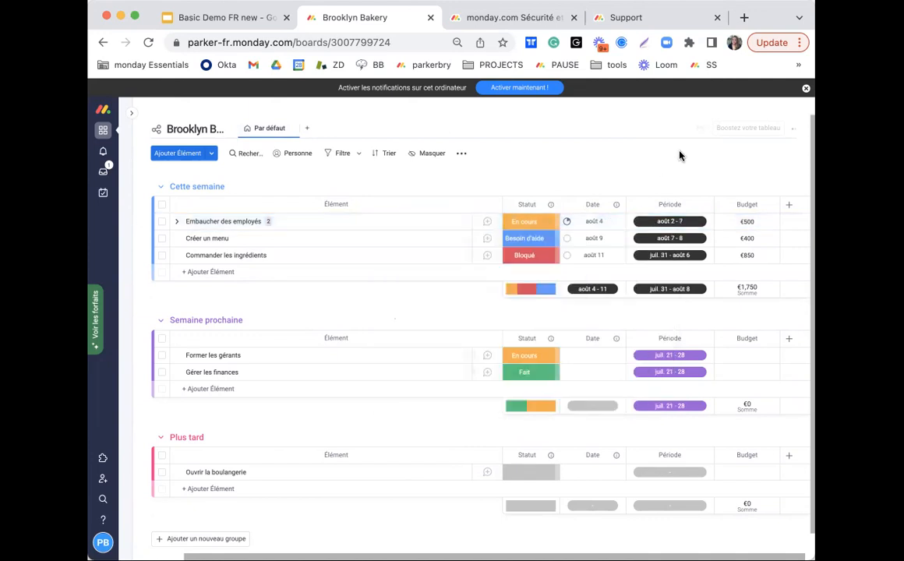
{"action": "left_click", "coordinate": [661, 237]}
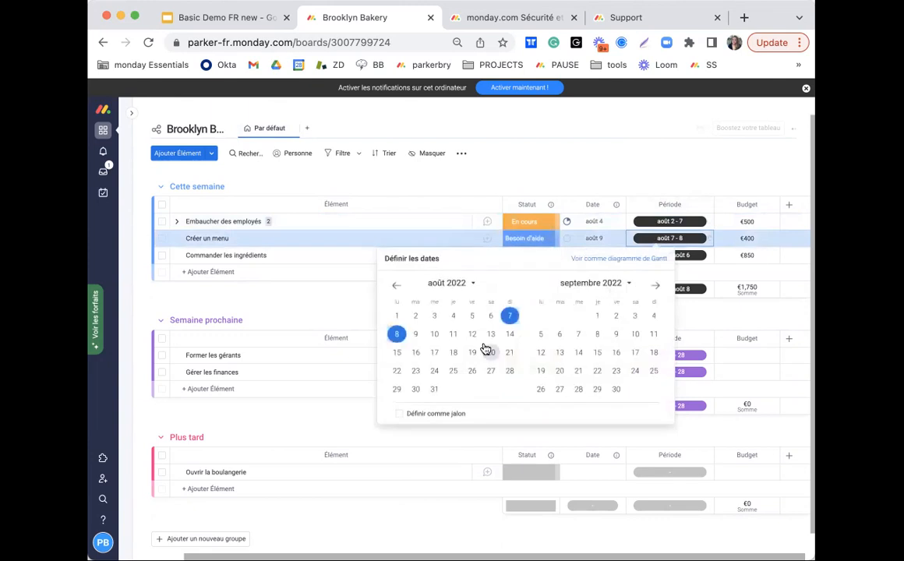
{"action": "left_click", "coordinate": [490, 316]}
{"action": "left_click", "coordinate": [471, 335]}
{"action": "left_click", "coordinate": [564, 137]}
{"action": "left_click", "coordinate": [653, 260]}
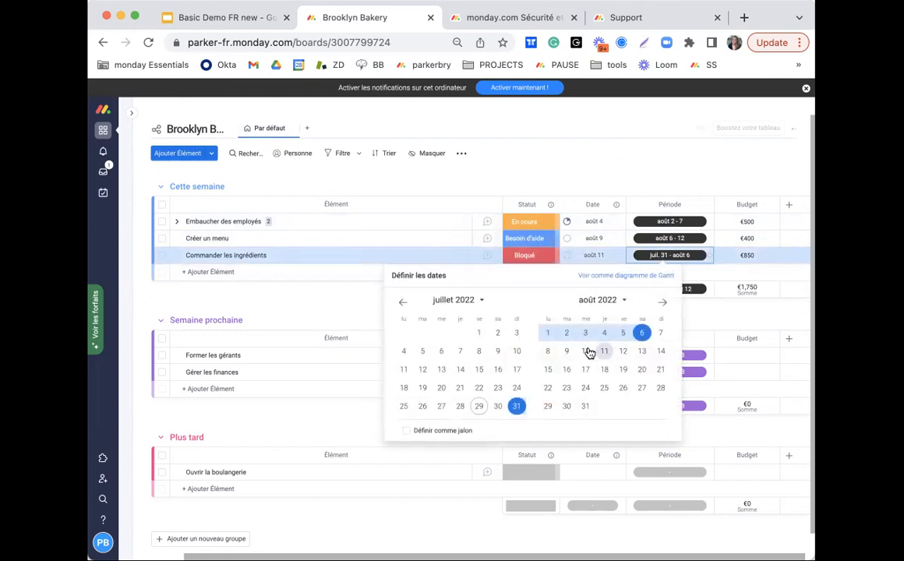
{"action": "left_click", "coordinate": [548, 351]}
{"action": "left_click", "coordinate": [677, 168]}
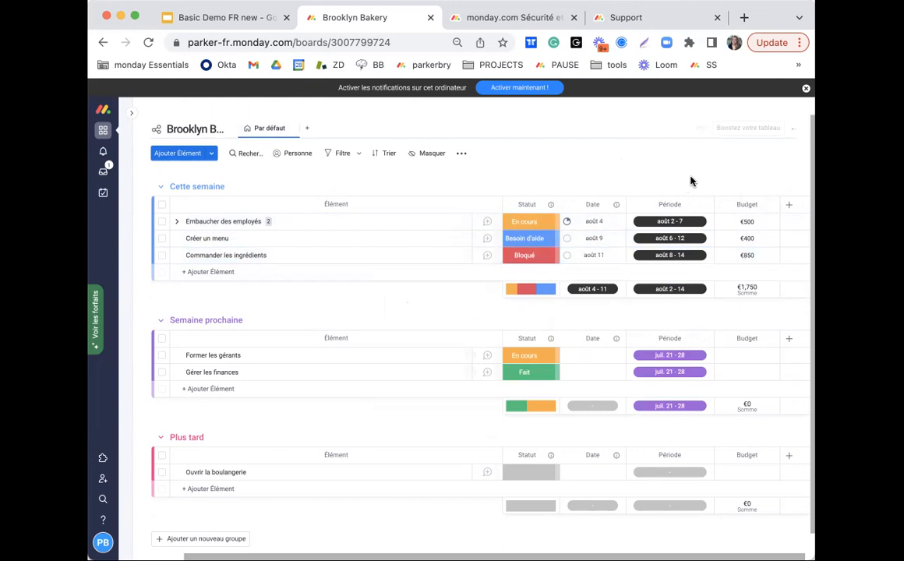
{"action": "mouse_move", "coordinate": [689, 259]}
{"action": "scroll", "coordinate": [688, 259], "scroll_direction": "right", "scroll_amount": 1}
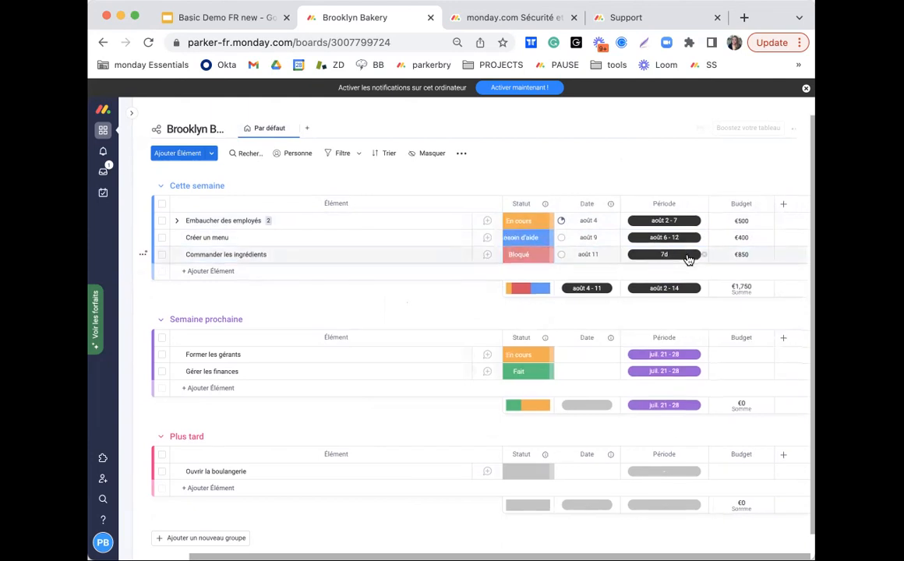
Add a new status column and name it Priorité.
{"action": "left_click", "coordinate": [784, 204]}
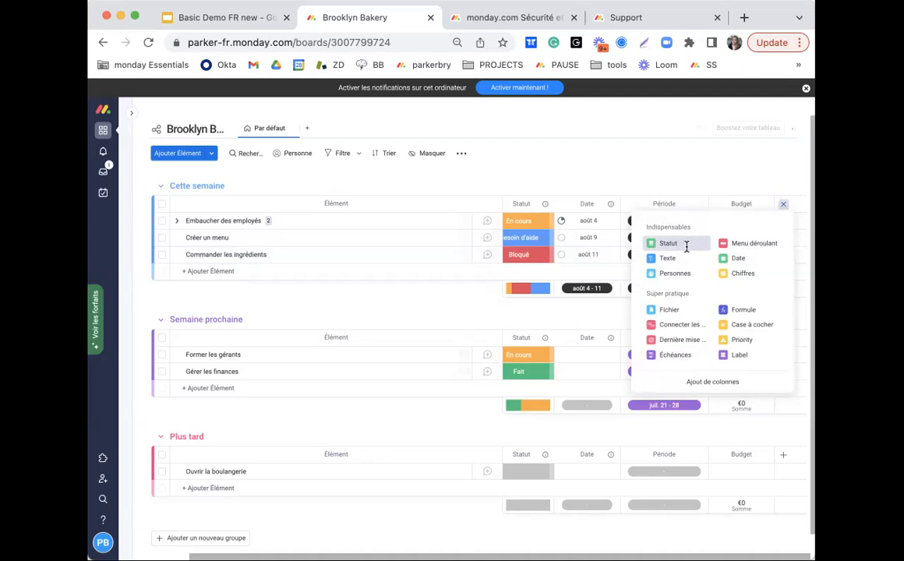
{"action": "left_click", "coordinate": [689, 251]}
{"action": "left_click", "coordinate": [744, 204]}
{"action": "type", "text": "Prio"}
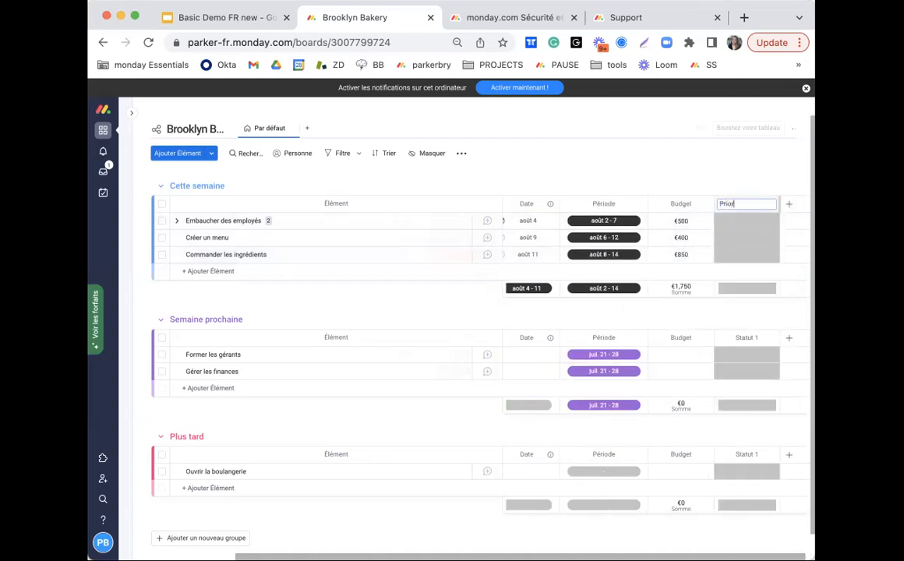
{"action": "type", "text": "rité"}
{"action": "key", "text": "Return"}
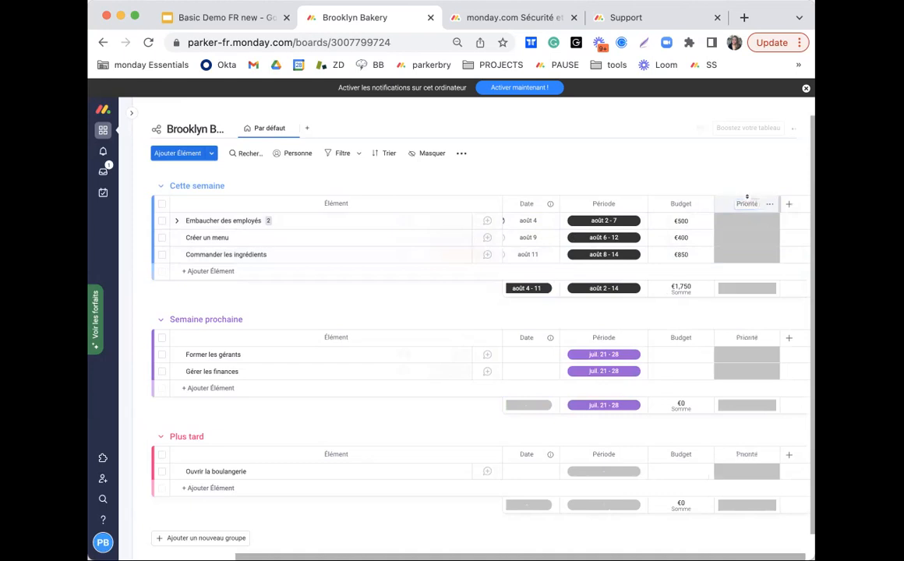
Delete the default Stuck, Working on it and Done labels from Priorité.
{"action": "left_click", "coordinate": [747, 222]}
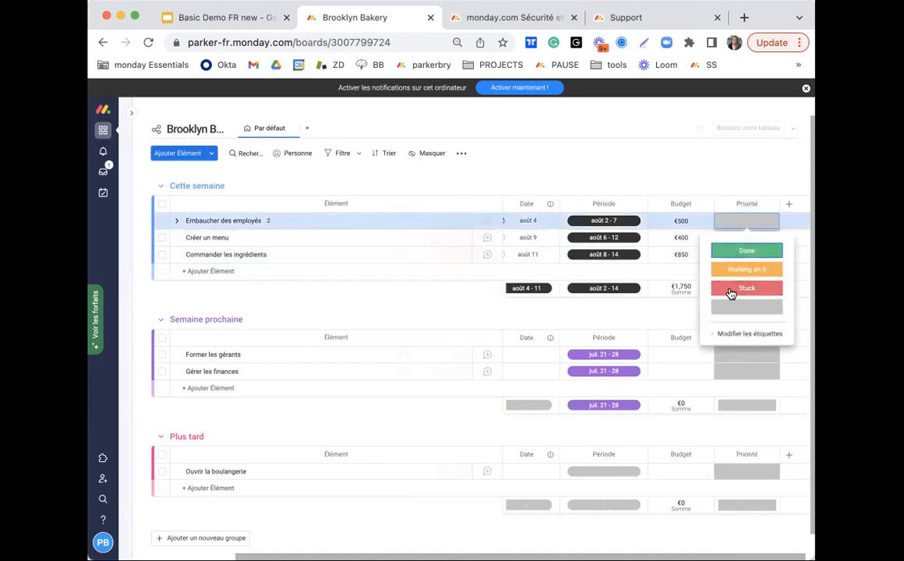
{"action": "left_click", "coordinate": [731, 335]}
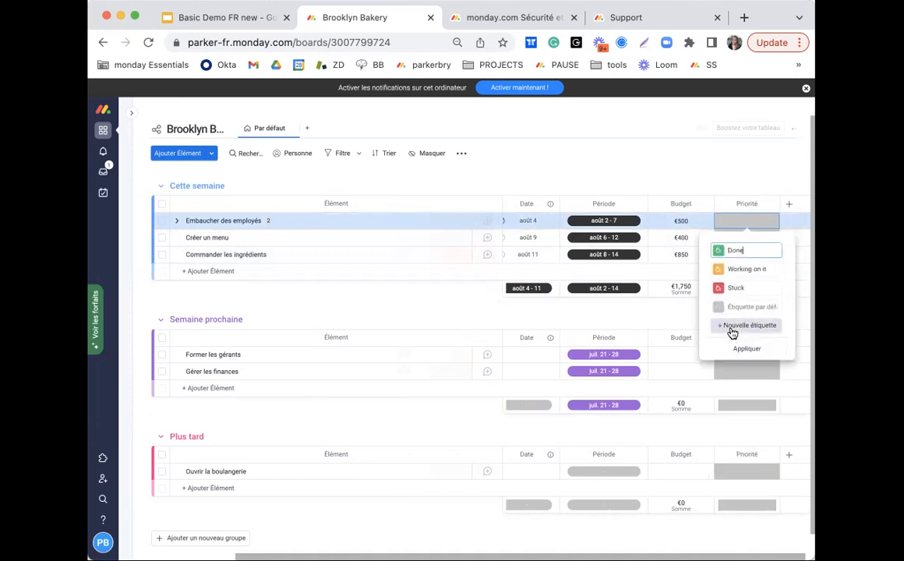
{"action": "left_click", "coordinate": [787, 290]}
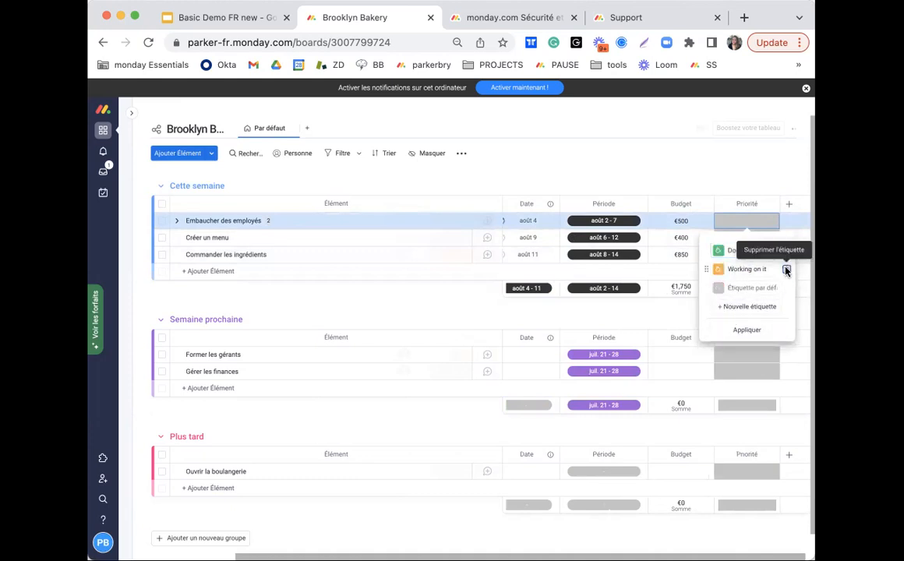
{"action": "left_click", "coordinate": [787, 269]}
{"action": "left_click", "coordinate": [787, 251]}
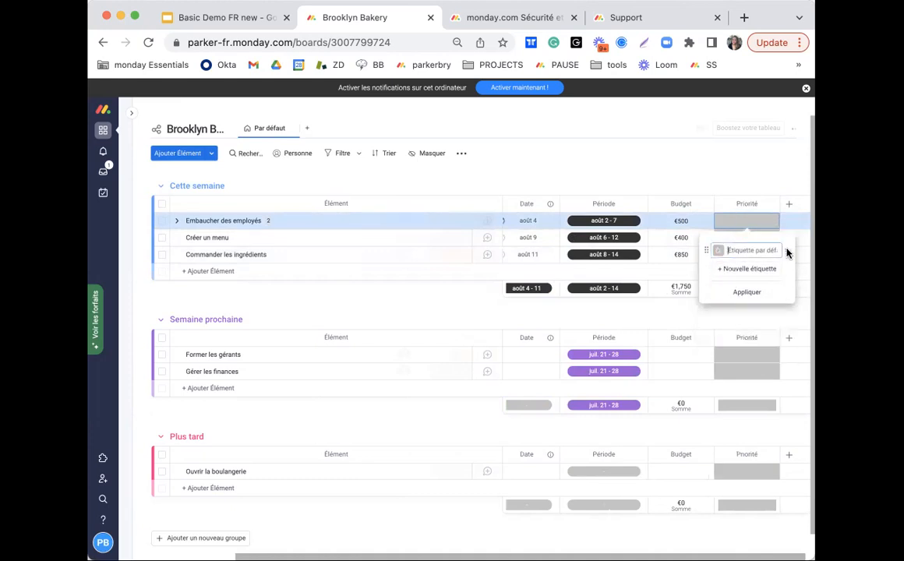
Add a pink Haute label to Priorité.
{"action": "left_click", "coordinate": [721, 272]}
{"action": "left_click", "coordinate": [717, 269]}
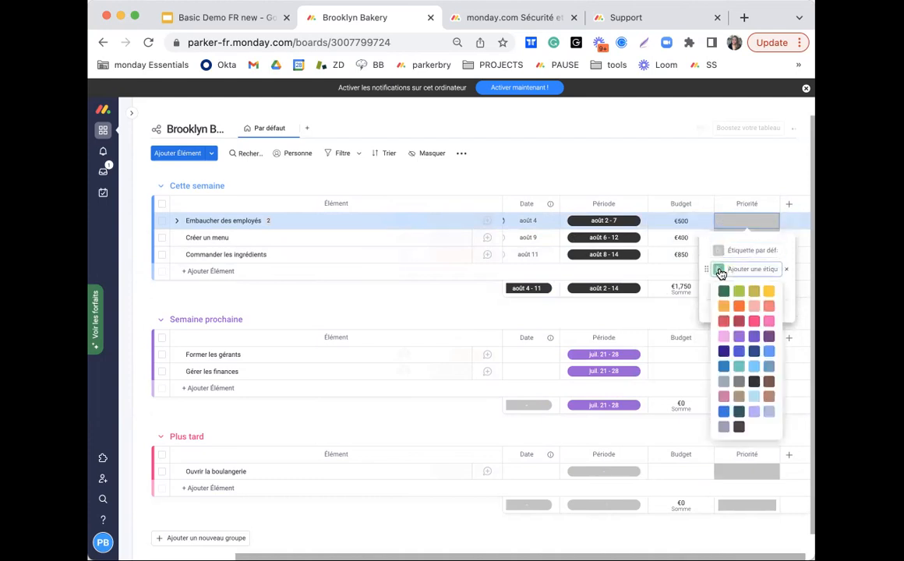
{"action": "left_click", "coordinate": [754, 321]}
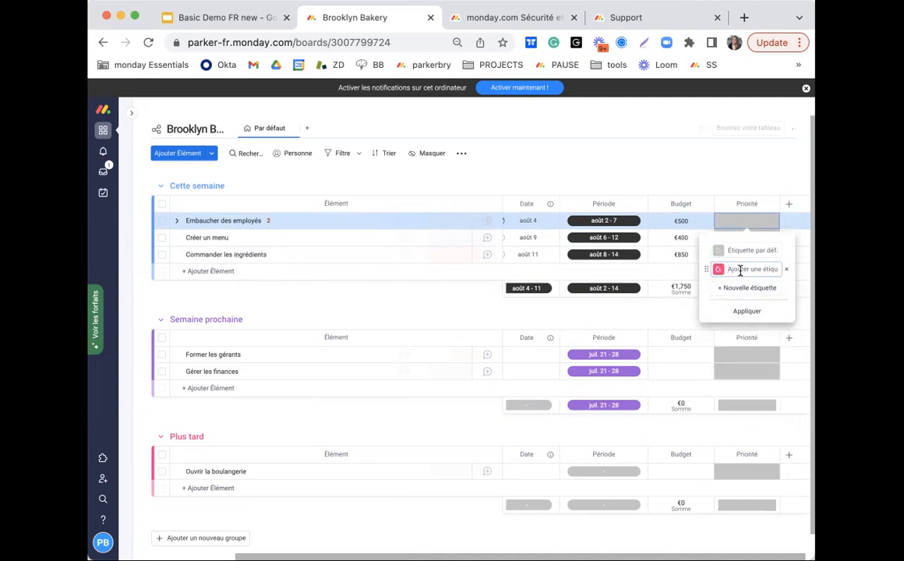
{"action": "type", "text": "Haute"}
{"action": "key", "text": "Return"}
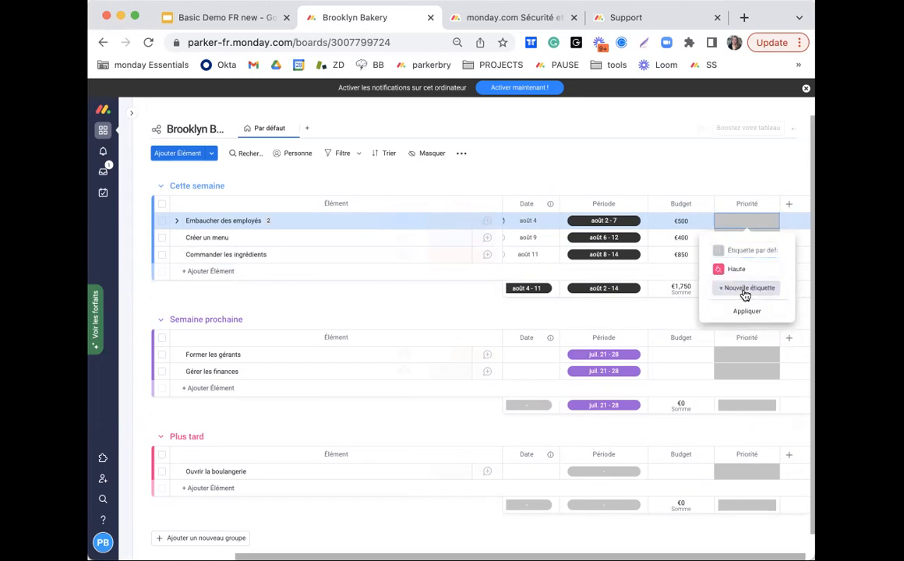
Add a purple Moyenne label to Priorité.
{"action": "left_click", "coordinate": [745, 290]}
{"action": "left_click", "coordinate": [722, 293]}
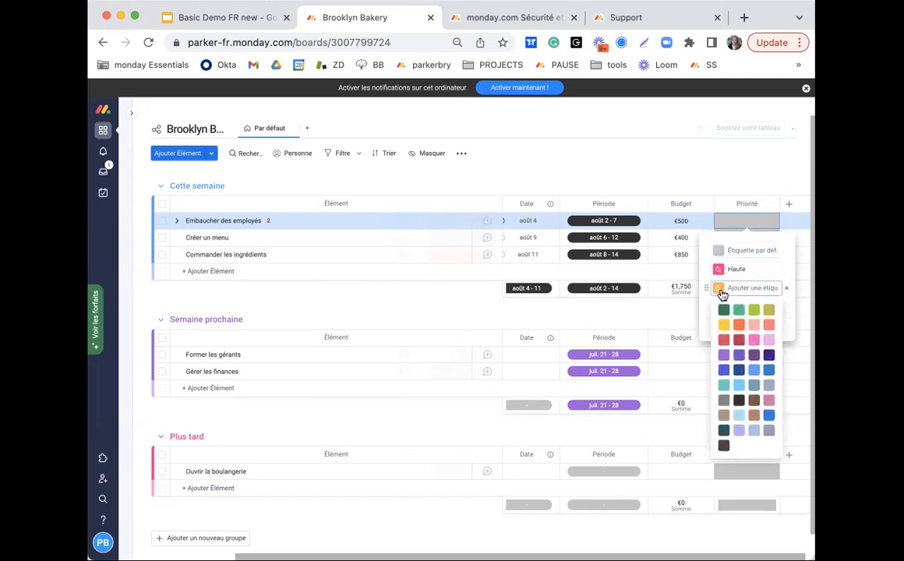
{"action": "left_click", "coordinate": [726, 356]}
{"action": "left_click", "coordinate": [741, 288]}
{"action": "type", "text": "Moyenne"}
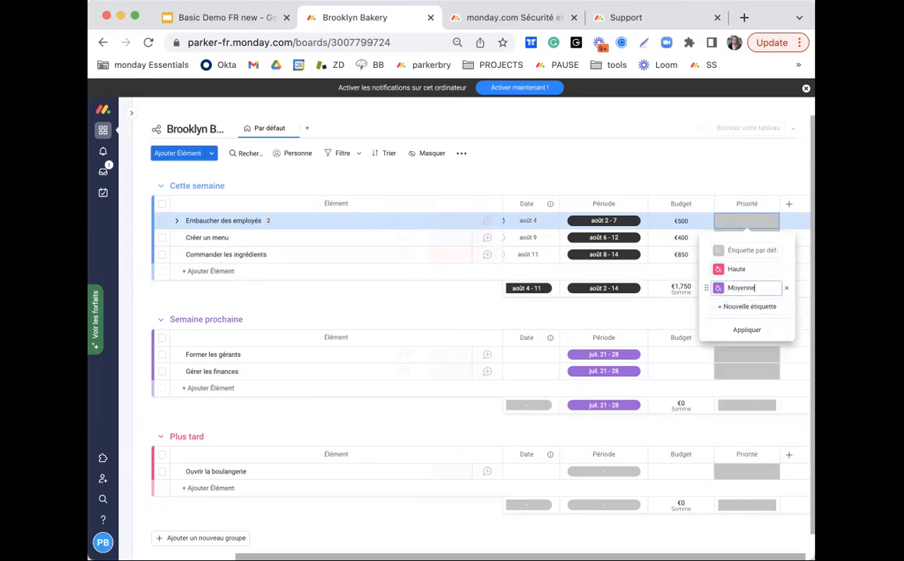
{"action": "key", "text": "Return"}
Add a teal Faible label, correcting its spelling, and save the labels.
{"action": "left_click", "coordinate": [766, 316]}
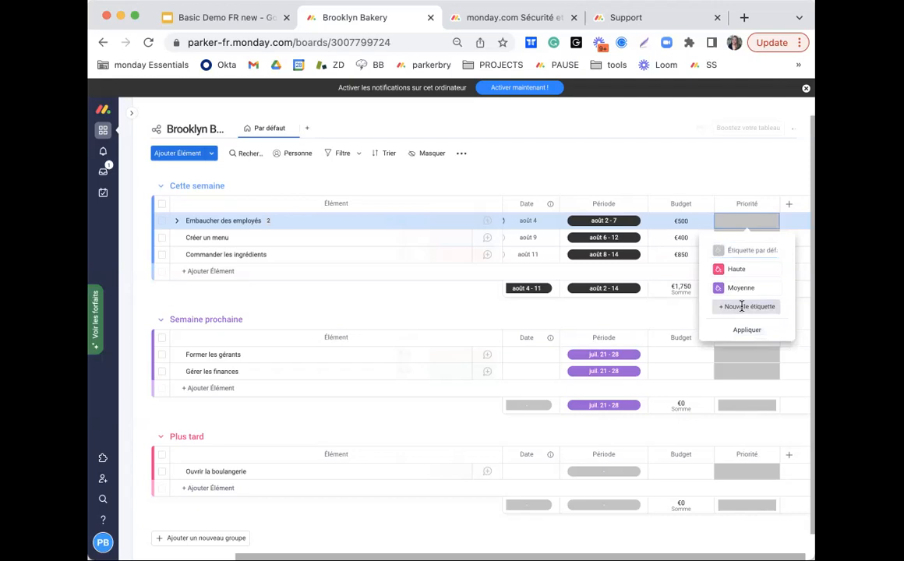
{"action": "left_click", "coordinate": [742, 306]}
{"action": "left_click", "coordinate": [718, 309]}
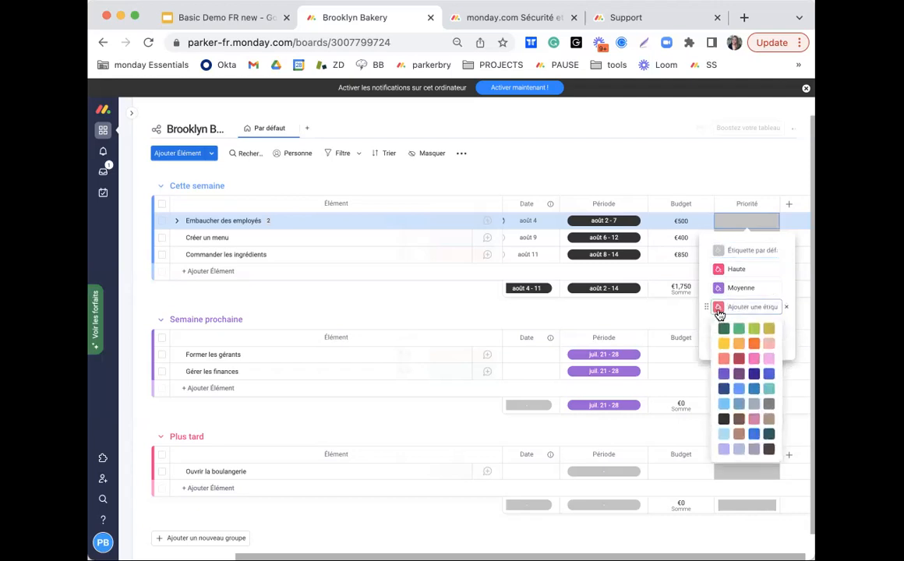
{"action": "left_click", "coordinate": [770, 396]}
{"action": "type", "text": "Faib"}
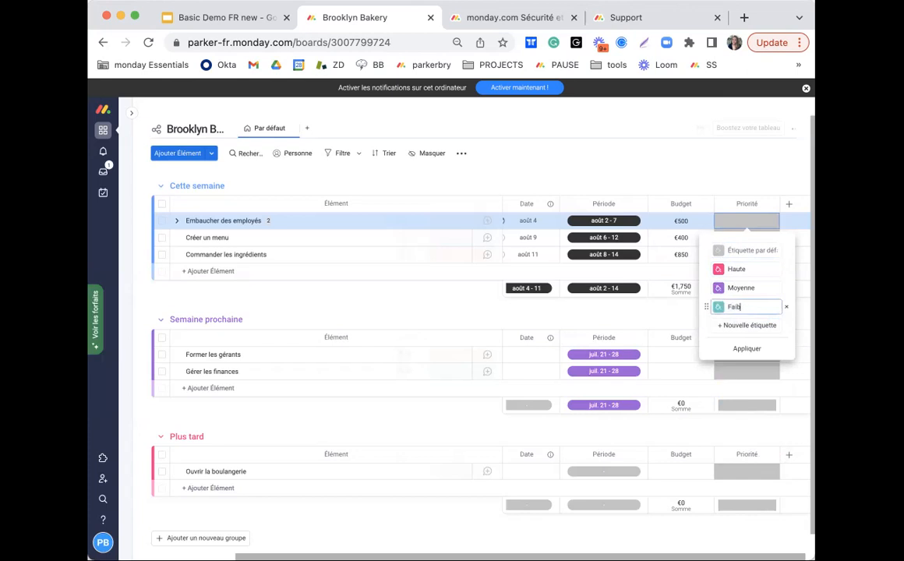
{"action": "type", "text": "le"}
{"action": "key", "text": "Return"}
{"action": "left_click", "coordinate": [749, 336]}
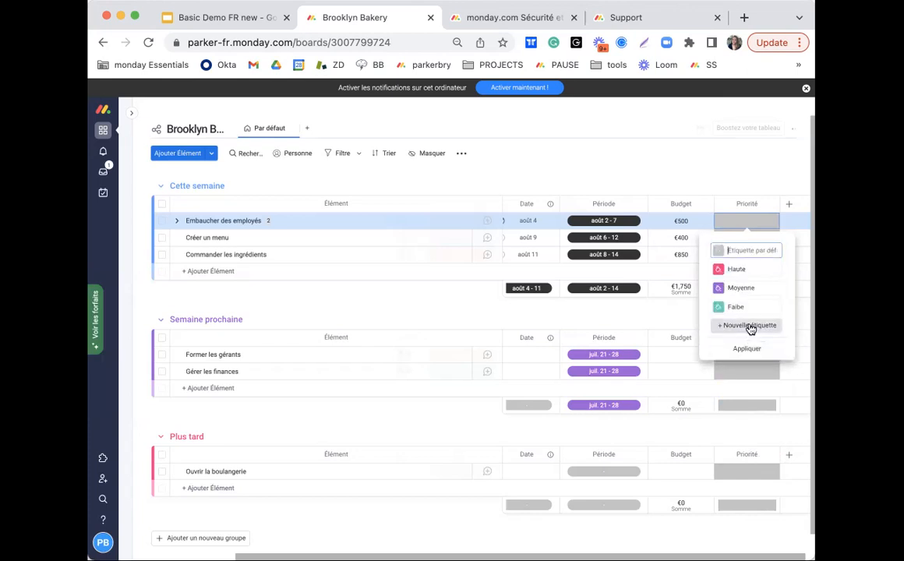
{"action": "left_click", "coordinate": [742, 307]}
{"action": "type", "text": "l"}
{"action": "key", "text": "Return"}
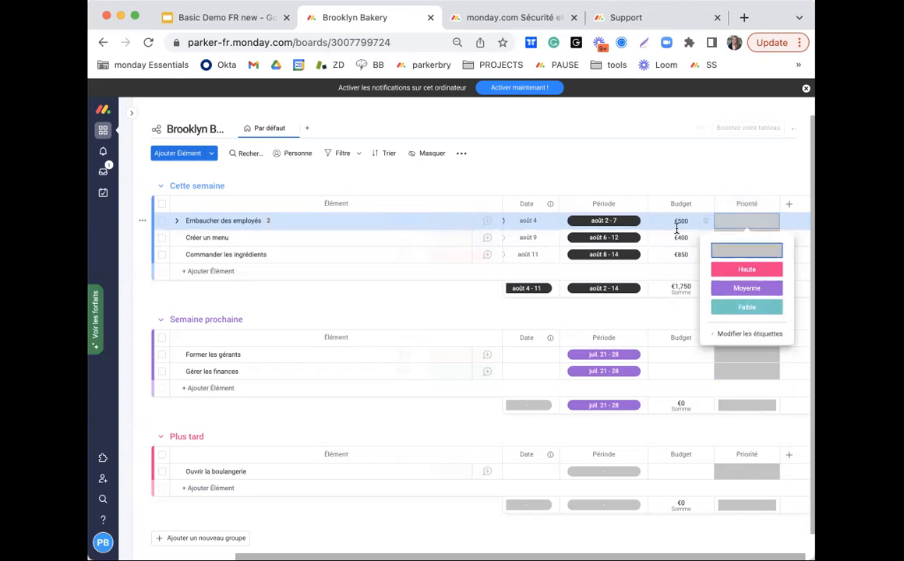
Give the Cette semaine tasks Haute, Moyenne and Faible priority respectively.
{"action": "scroll", "coordinate": [677, 227], "scroll_direction": "left", "scroll_amount": 4}
{"action": "scroll", "coordinate": [686, 249], "scroll_direction": "right", "scroll_amount": 4}
{"action": "scroll", "coordinate": [773, 248], "scroll_direction": "up", "scroll_amount": 1}
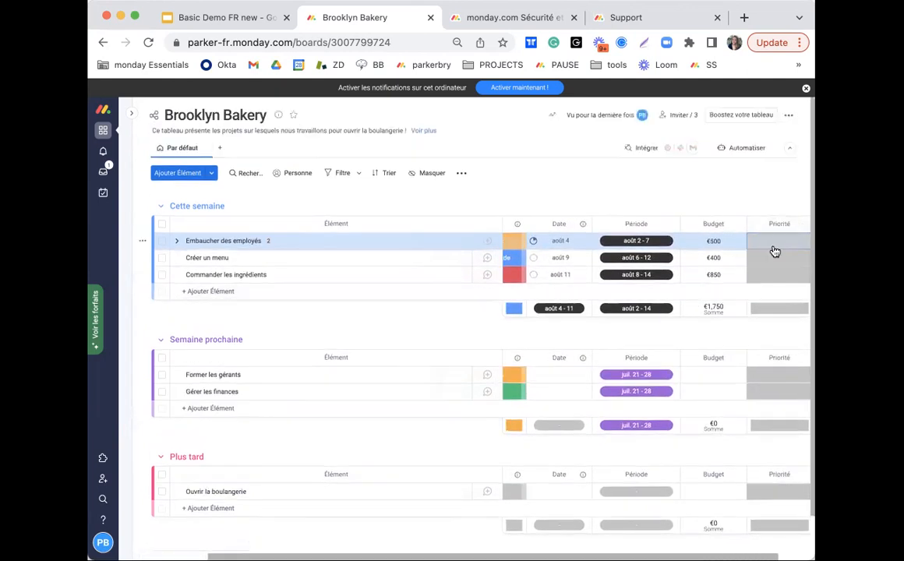
{"action": "scroll", "coordinate": [769, 244], "scroll_direction": "right", "scroll_amount": 2}
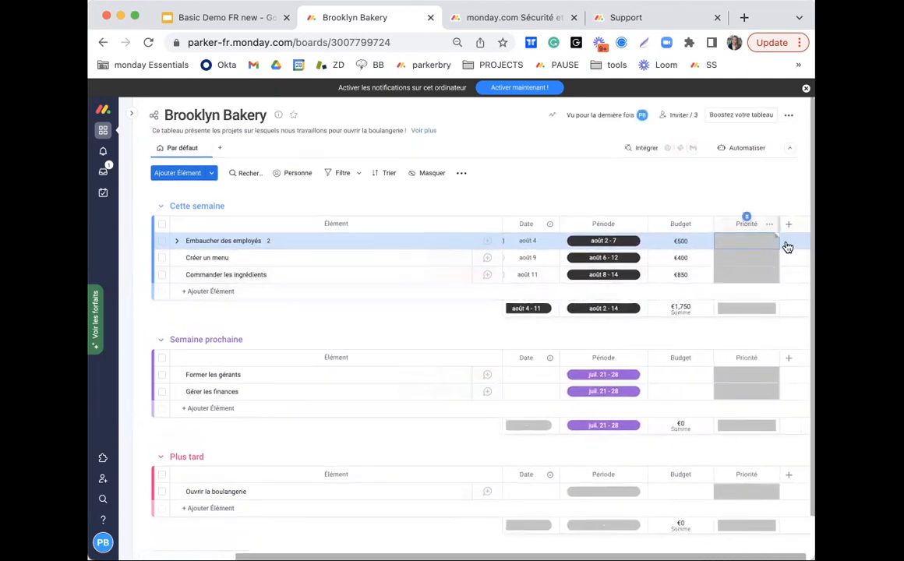
{"action": "scroll", "coordinate": [722, 201], "scroll_direction": "left", "scroll_amount": 3}
{"action": "scroll", "coordinate": [722, 201], "scroll_direction": "left", "scroll_amount": 2}
{"action": "scroll", "coordinate": [723, 200], "scroll_direction": "right", "scroll_amount": 5}
{"action": "left_click", "coordinate": [736, 247]}
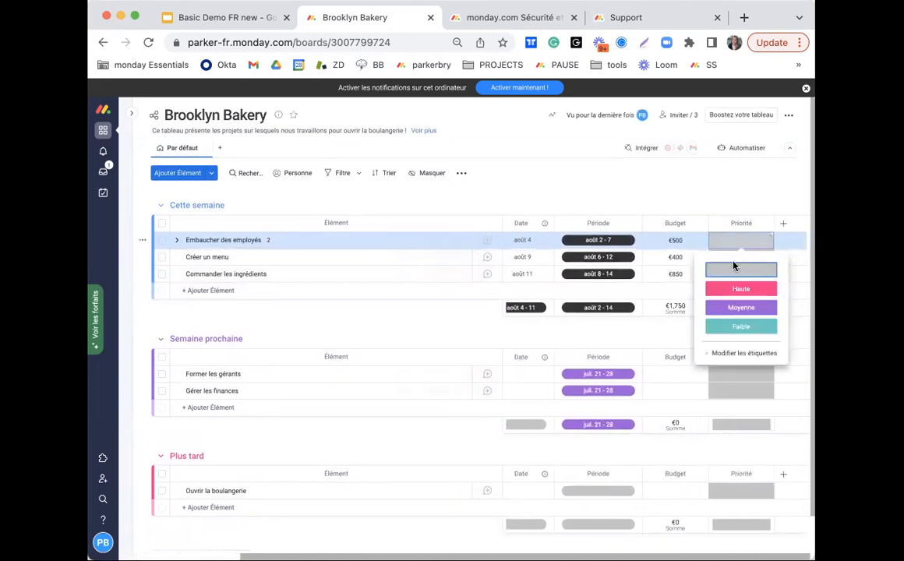
{"action": "left_click", "coordinate": [733, 288]}
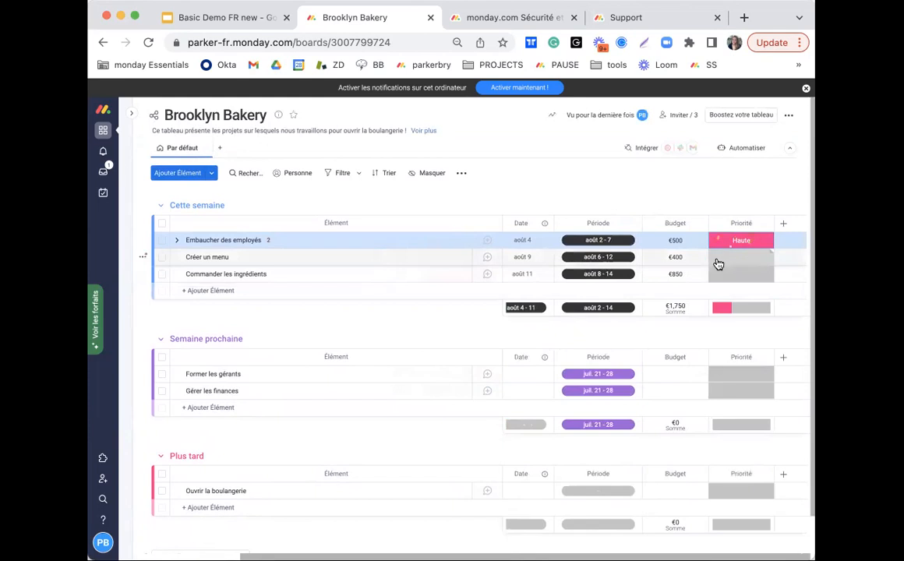
{"action": "left_click", "coordinate": [718, 262]}
{"action": "left_click", "coordinate": [725, 323]}
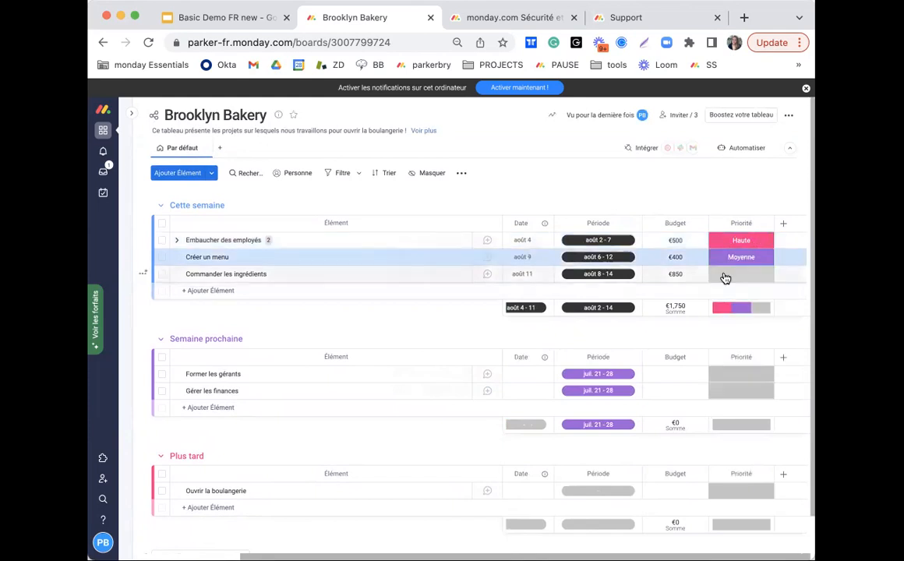
{"action": "left_click", "coordinate": [724, 275]}
{"action": "left_click", "coordinate": [733, 358]}
Give Former les gérants Moyenne and Gérer les finances Haute priority.
{"action": "scroll", "coordinate": [733, 360], "scroll_direction": "down", "scroll_amount": 2}
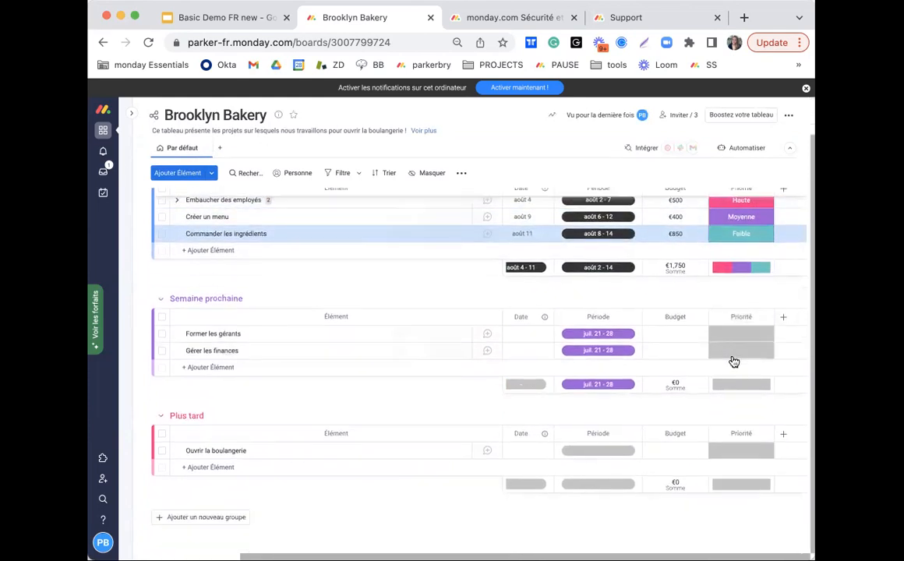
{"action": "left_click", "coordinate": [729, 336]}
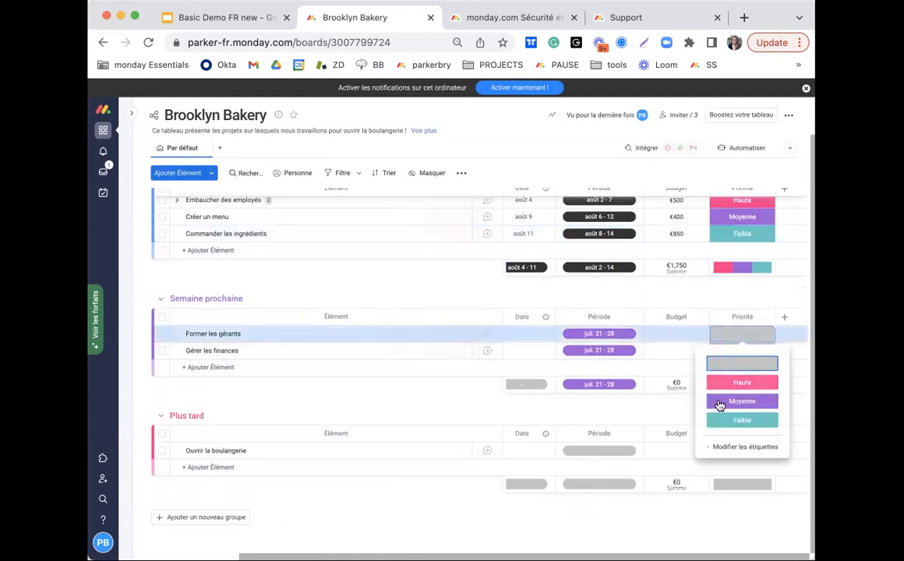
{"action": "left_click", "coordinate": [721, 403]}
{"action": "left_click", "coordinate": [726, 352]}
{"action": "left_click", "coordinate": [723, 399]}
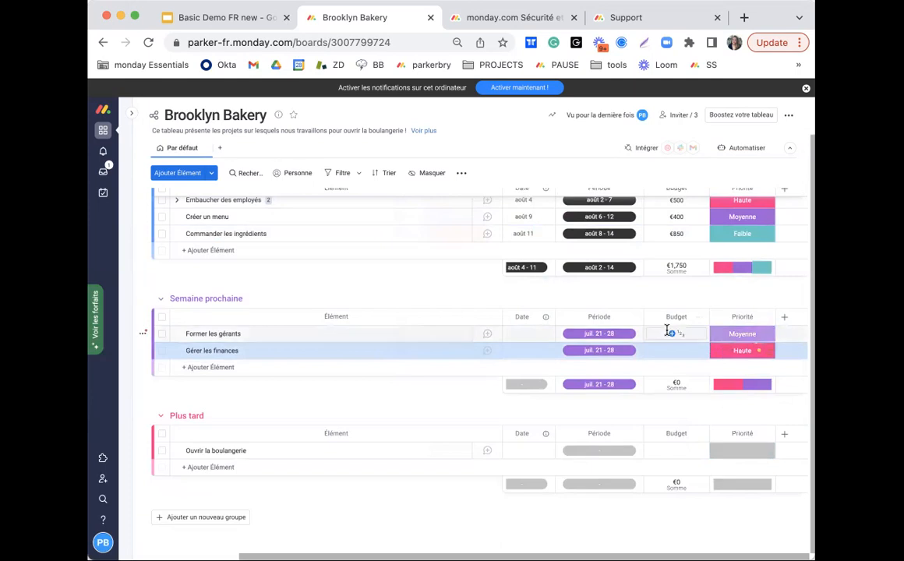
{"action": "scroll", "coordinate": [667, 332], "scroll_direction": "left", "scroll_amount": 5}
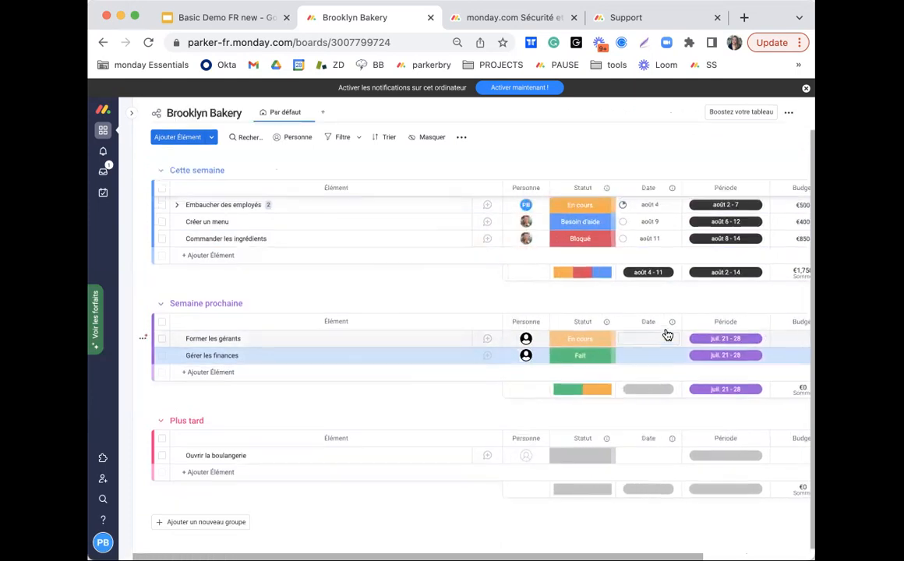
{"action": "scroll", "coordinate": [668, 334], "scroll_direction": "up", "scroll_amount": 1}
{"action": "scroll", "coordinate": [667, 333], "scroll_direction": "right", "scroll_amount": 5}
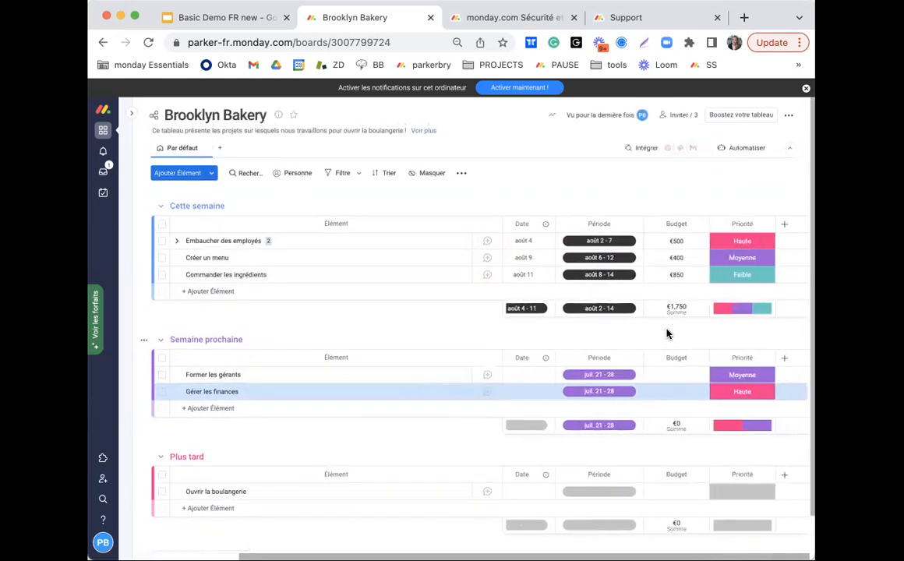
{"action": "scroll", "coordinate": [666, 334], "scroll_direction": "left", "scroll_amount": 5}
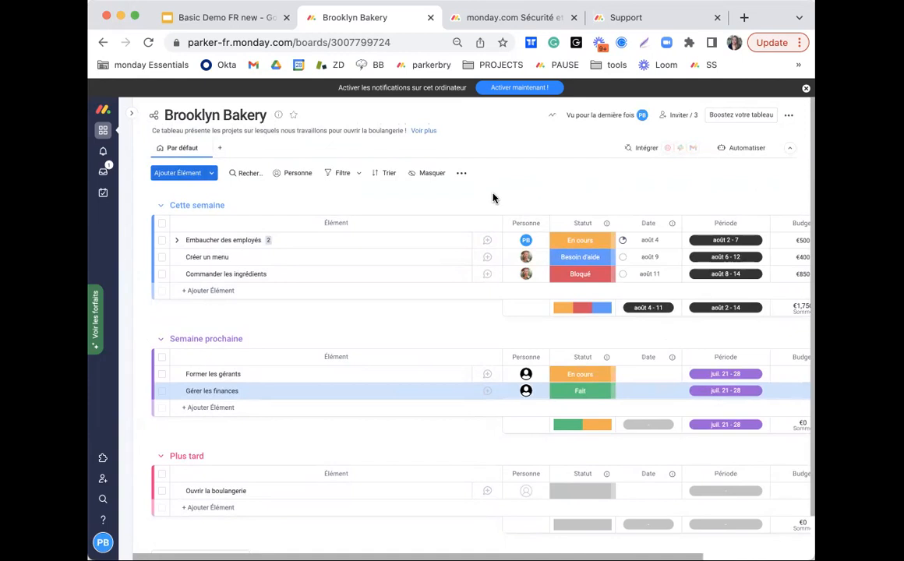
{"action": "scroll", "coordinate": [493, 198], "scroll_direction": "right", "scroll_amount": 2}
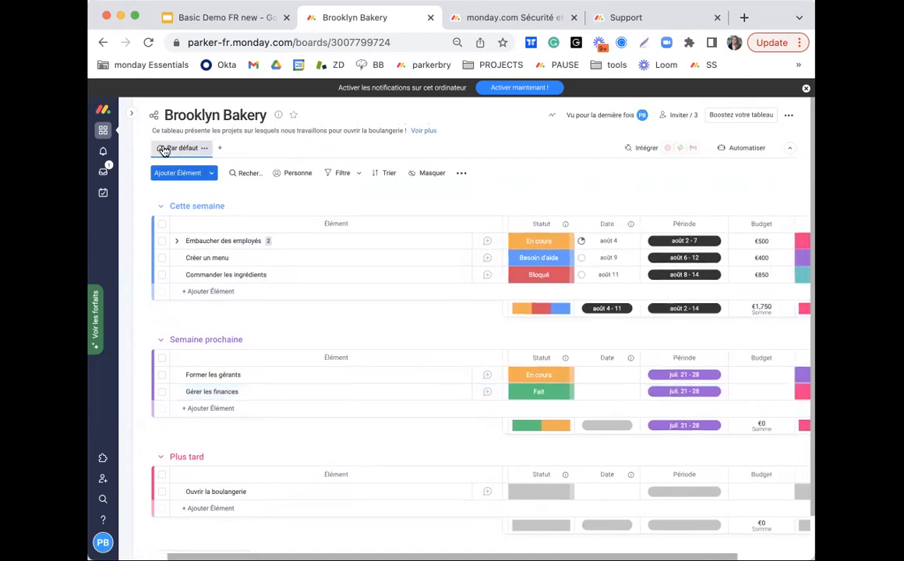
Add an Échéances timeline view from the views gallery and enlarge its widget.
{"action": "left_click", "coordinate": [220, 151]}
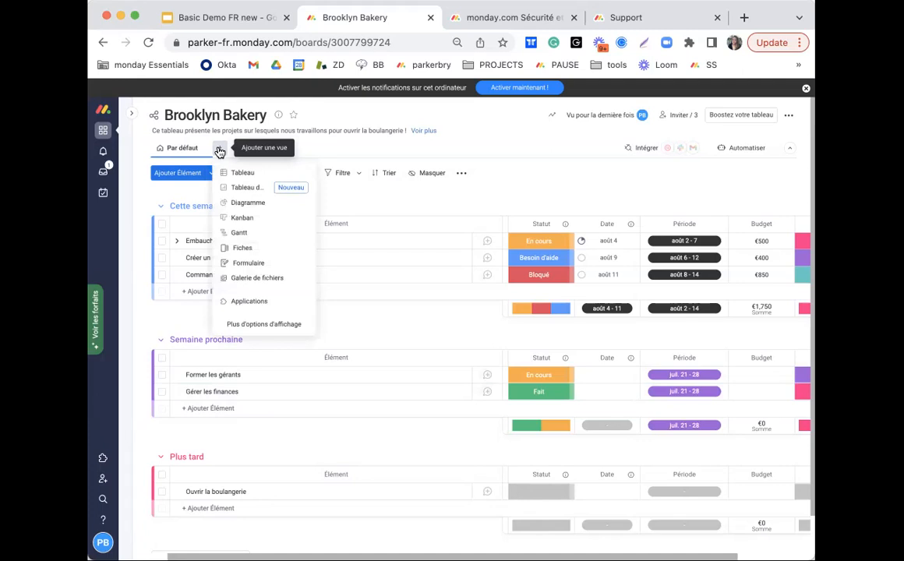
{"action": "left_click", "coordinate": [236, 323]}
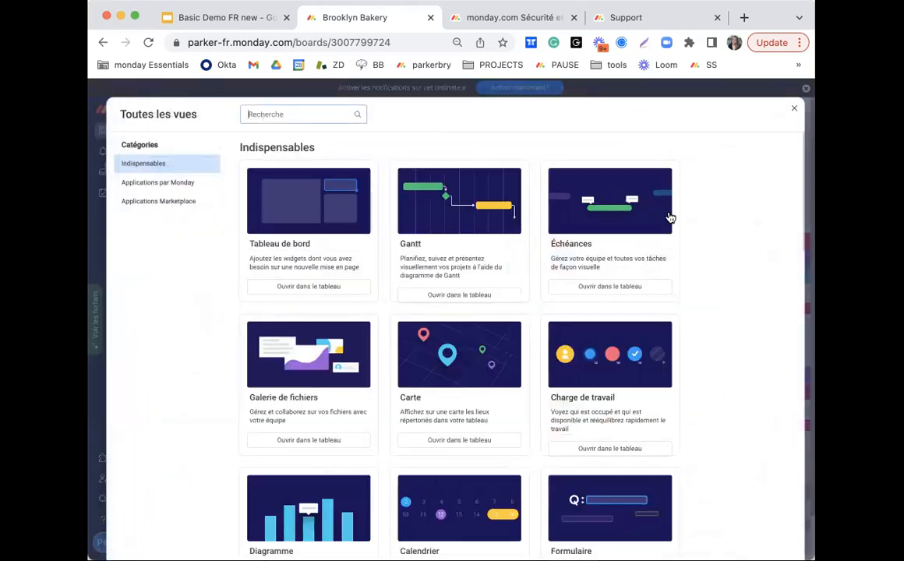
{"action": "scroll", "coordinate": [727, 276], "scroll_direction": "down", "scroll_amount": 1}
{"action": "scroll", "coordinate": [726, 277], "scroll_direction": "up", "scroll_amount": 1}
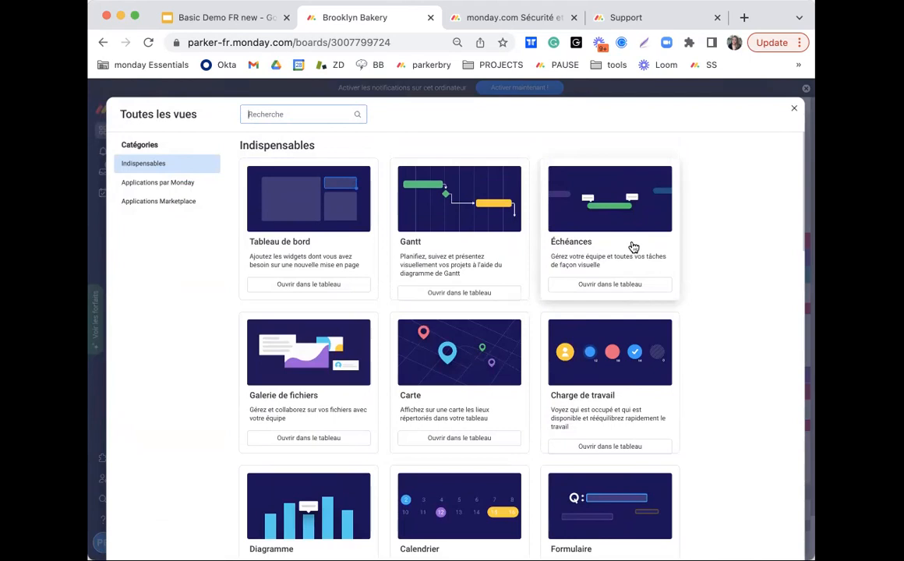
{"action": "left_click", "coordinate": [567, 287]}
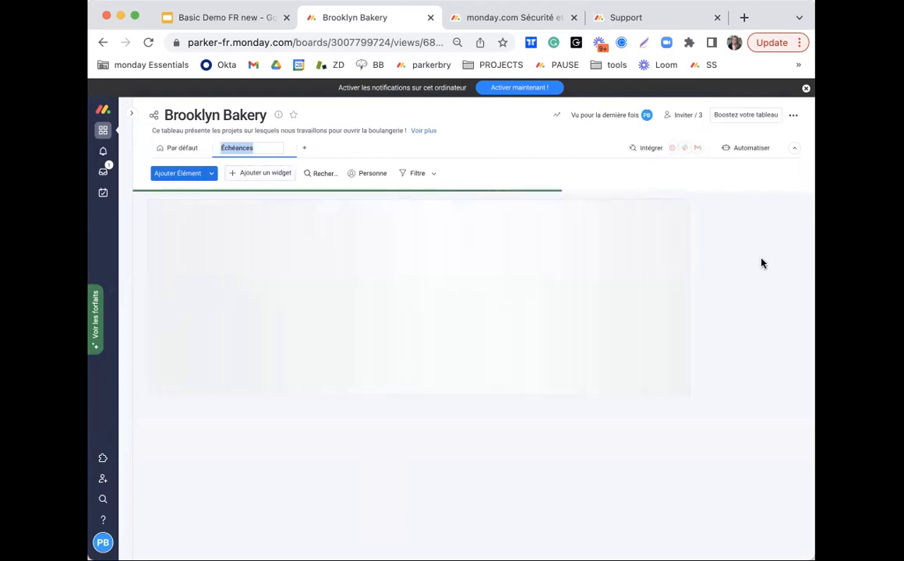
{"action": "left_click_drag", "start_coordinate": [690, 394], "coordinate": [785, 516]}
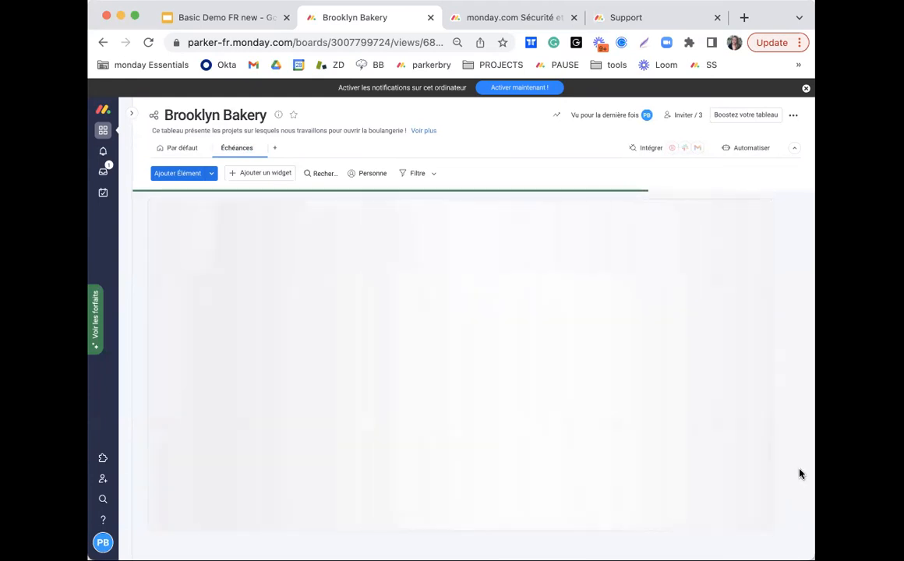
Add a Diagramme chart view and enlarge its widget.
{"action": "left_click", "coordinate": [277, 151]}
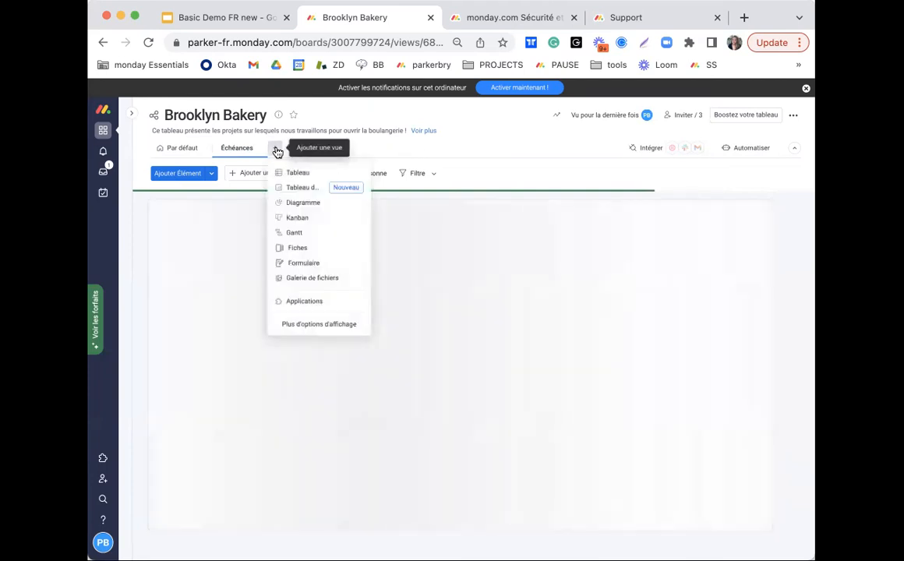
{"action": "left_click", "coordinate": [287, 204]}
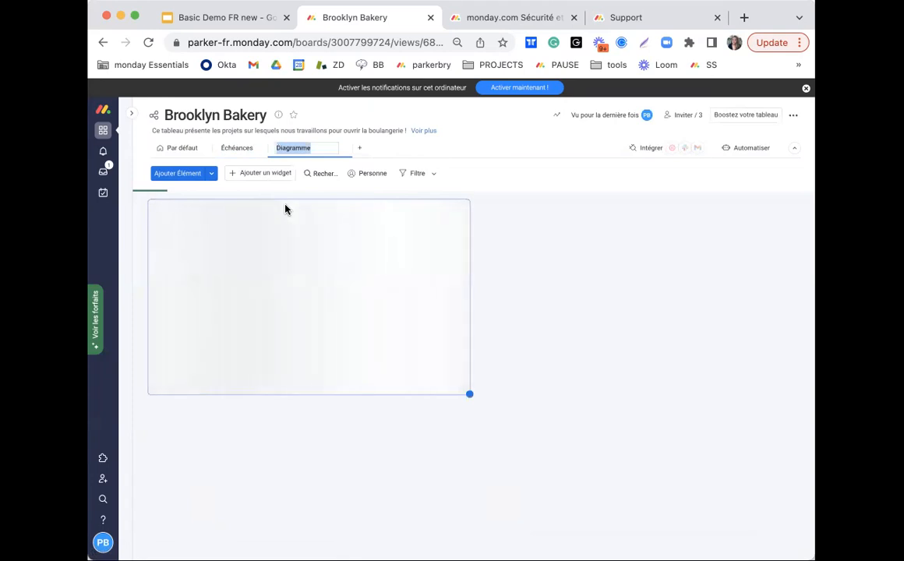
{"action": "left_click_drag", "start_coordinate": [469, 393], "coordinate": [579, 493]}
On Échéances, drag Former les gérants and Gérer les finances to span août 20 – sept. 1.
{"action": "left_click", "coordinate": [234, 150]}
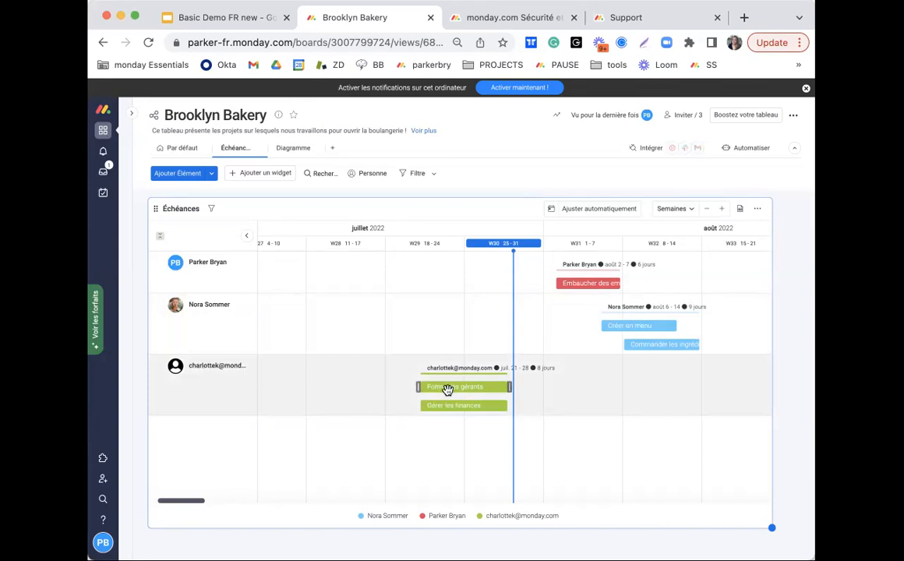
{"action": "scroll", "coordinate": [447, 389], "scroll_direction": "right", "scroll_amount": 3}
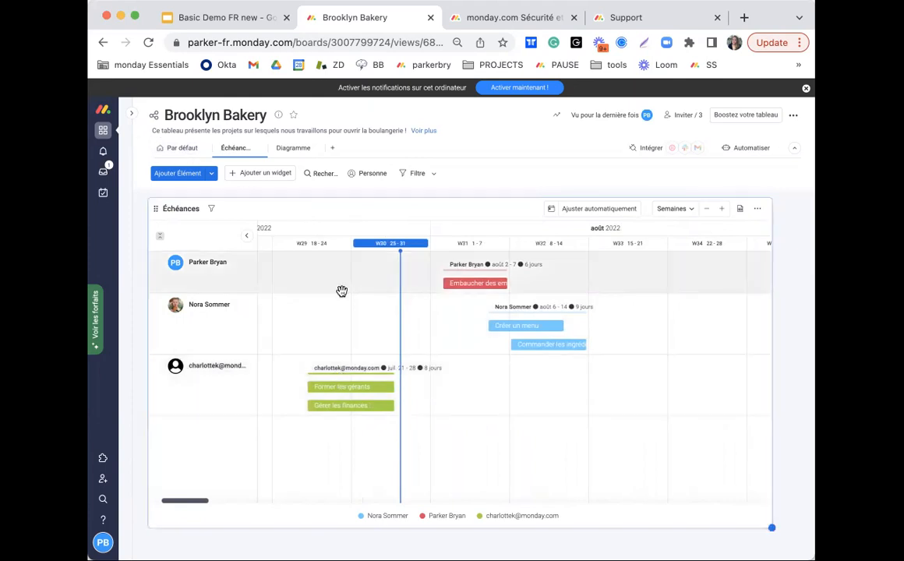
{"action": "left_click_drag", "start_coordinate": [331, 385], "coordinate": [665, 389]}
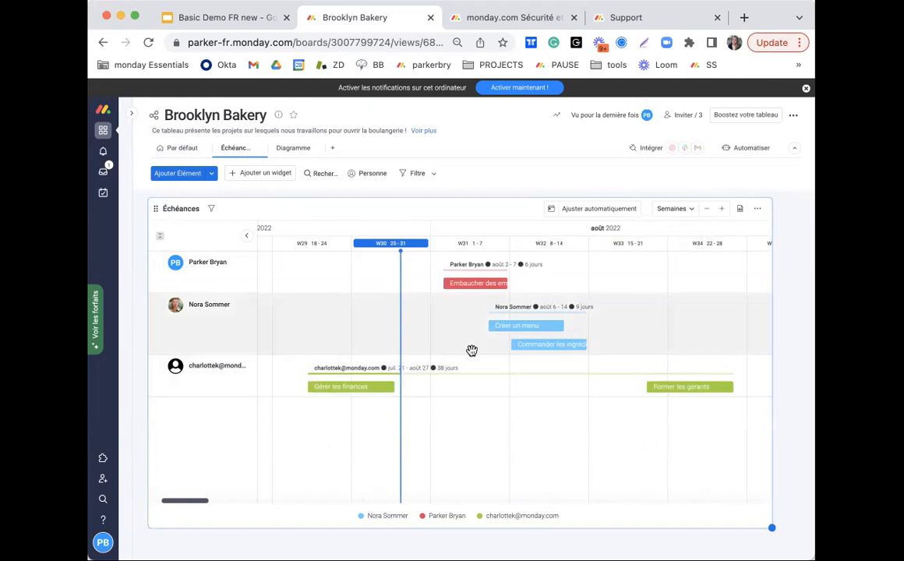
{"action": "left_click_drag", "start_coordinate": [348, 390], "coordinate": [742, 386]}
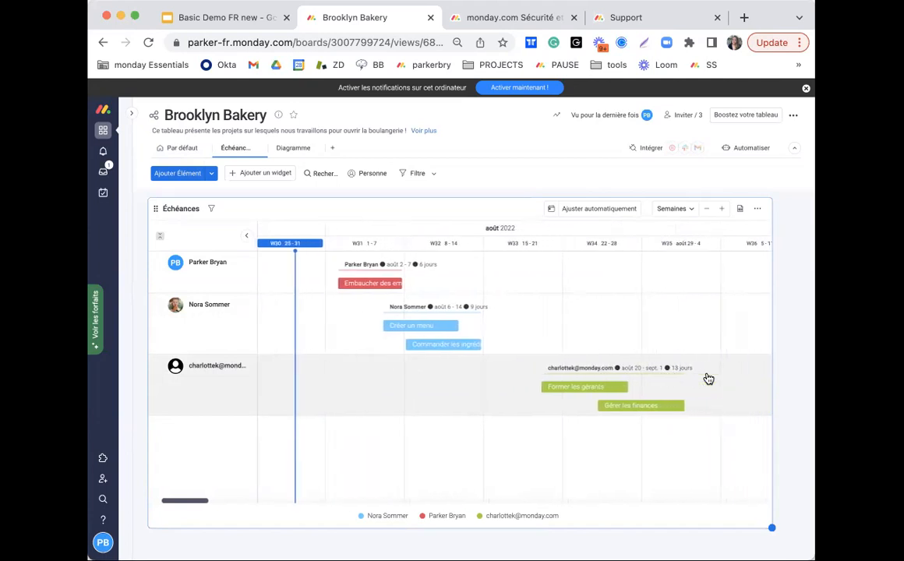
{"action": "left_click", "coordinate": [678, 209]}
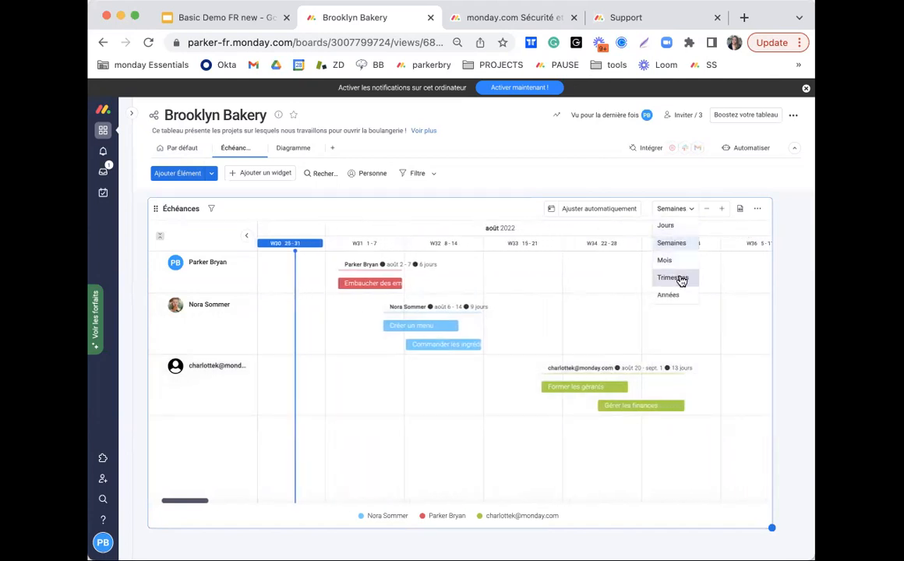
{"action": "left_click", "coordinate": [684, 207]}
{"action": "scroll", "coordinate": [622, 301], "scroll_direction": "left", "scroll_amount": 1}
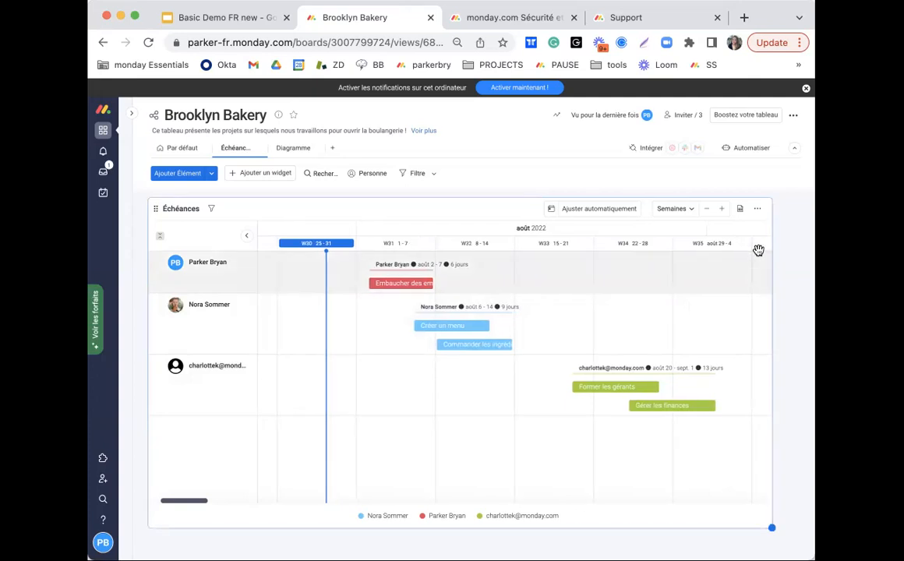
{"action": "left_click", "coordinate": [758, 209]}
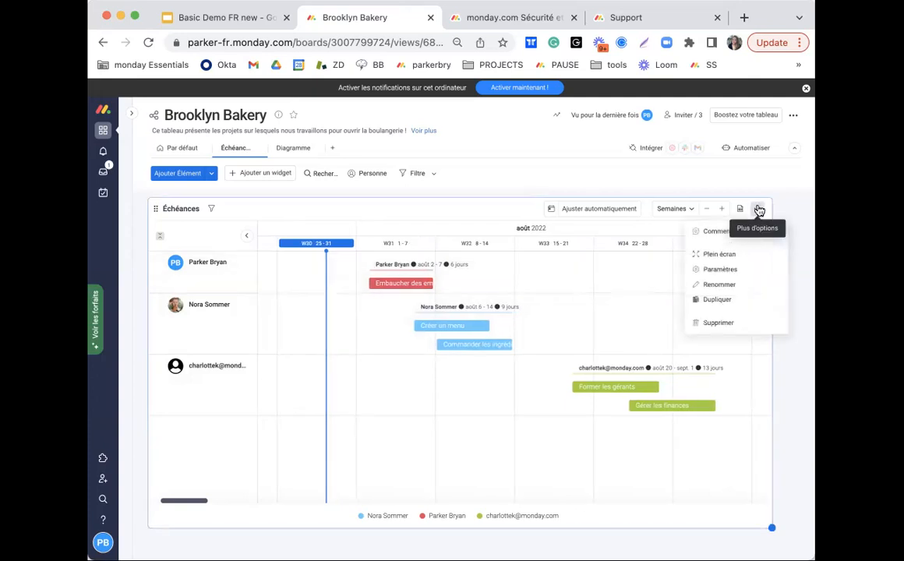
Group the Échéances timeline by Personne, after trying Statut, Priorité and board group.
{"action": "left_click", "coordinate": [737, 269]}
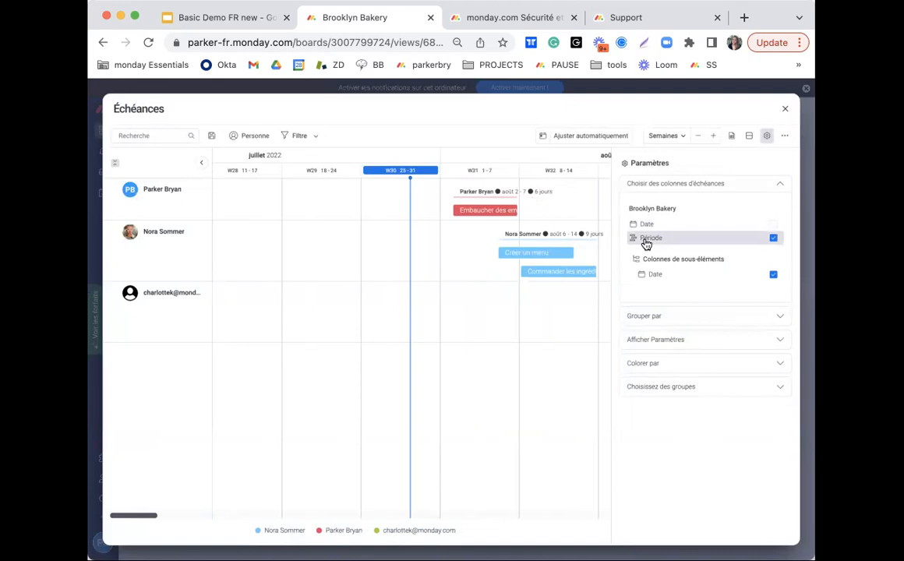
{"action": "scroll", "coordinate": [562, 356], "scroll_direction": "right", "scroll_amount": 3}
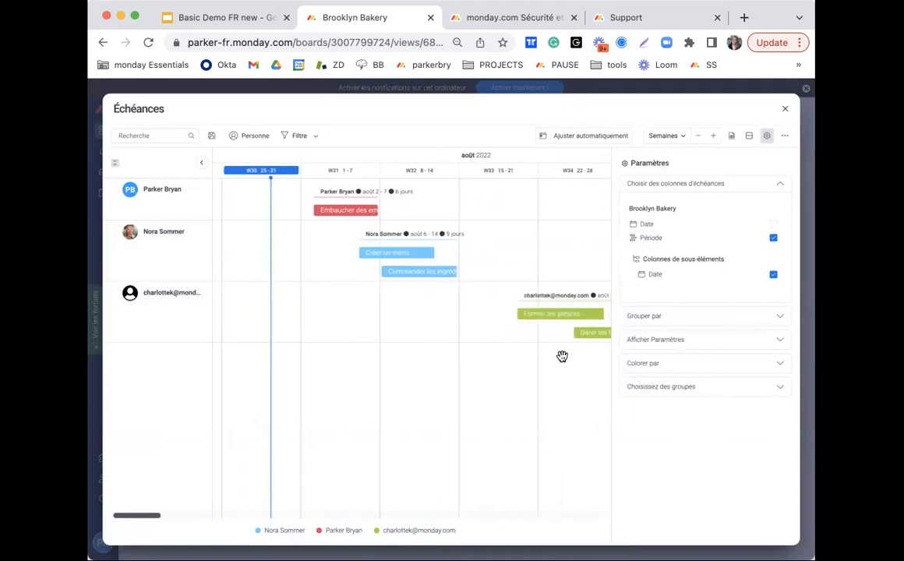
{"action": "left_click", "coordinate": [746, 316]}
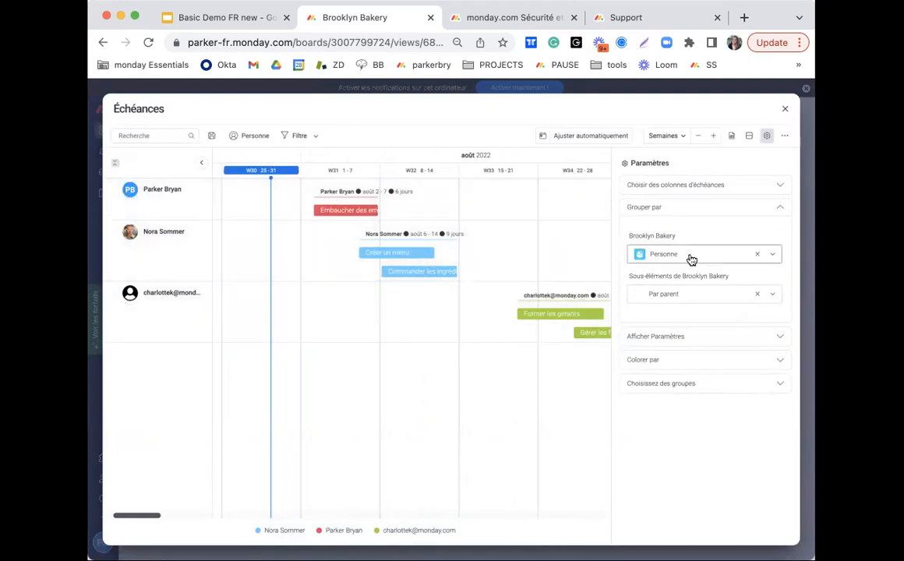
{"action": "left_click", "coordinate": [690, 258]}
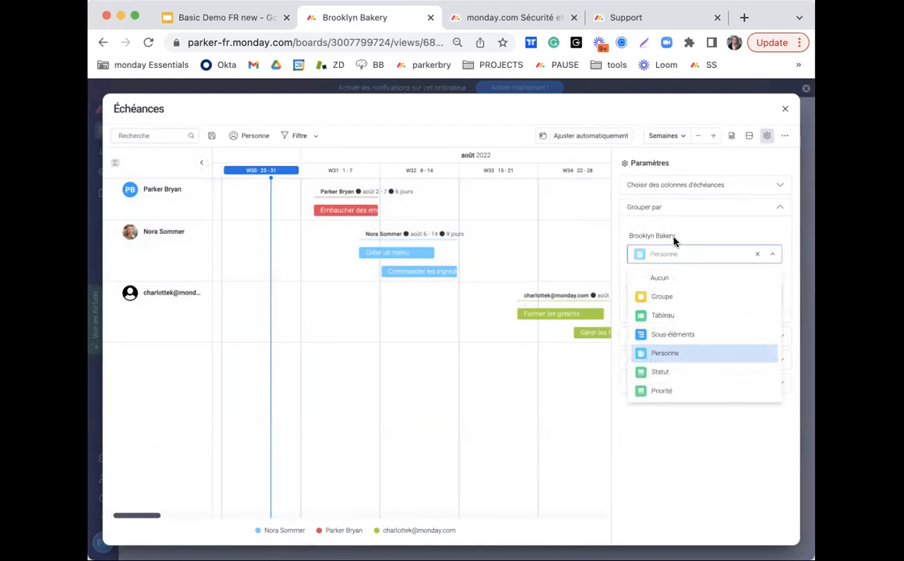
{"action": "left_click", "coordinate": [683, 373]}
{"action": "scroll", "coordinate": [535, 371], "scroll_direction": "right", "scroll_amount": 3}
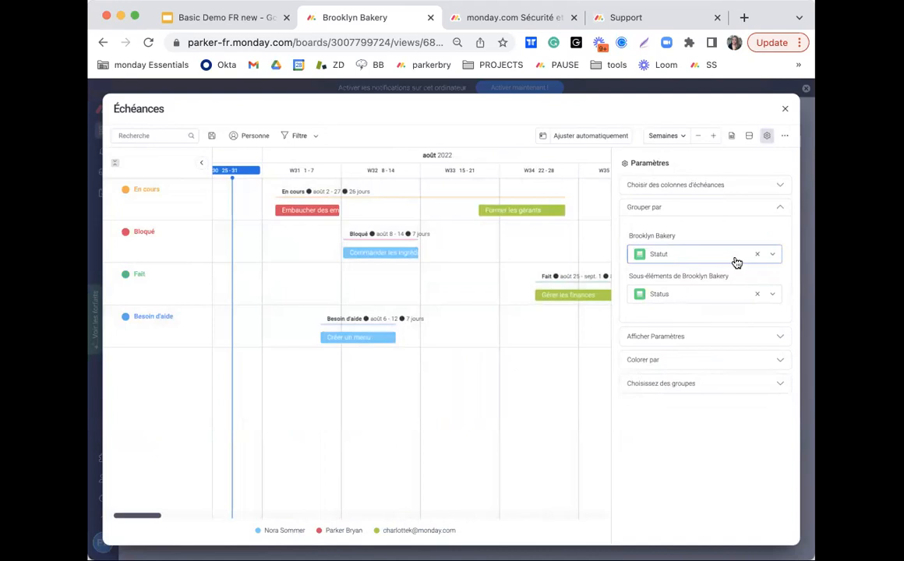
{"action": "left_click", "coordinate": [709, 260]}
{"action": "left_click", "coordinate": [682, 318]}
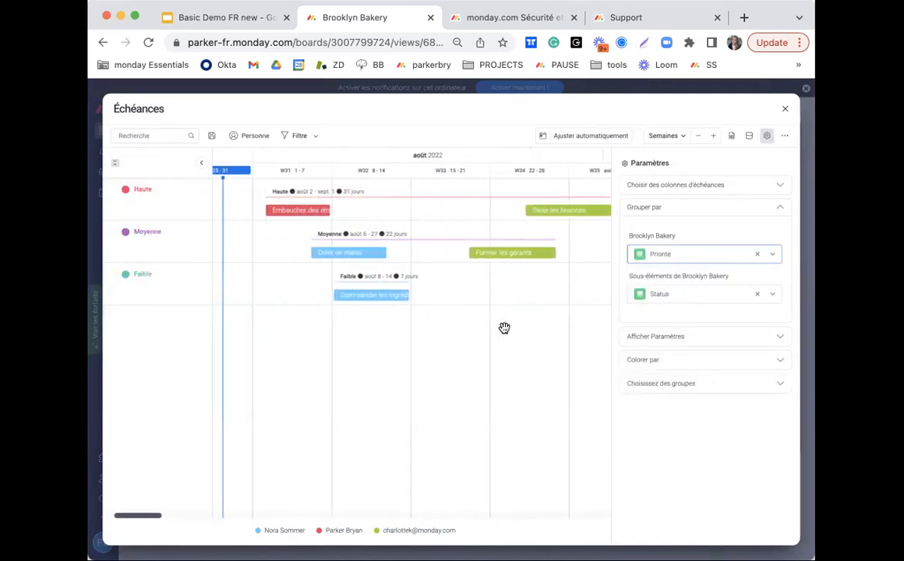
{"action": "left_click", "coordinate": [664, 261]}
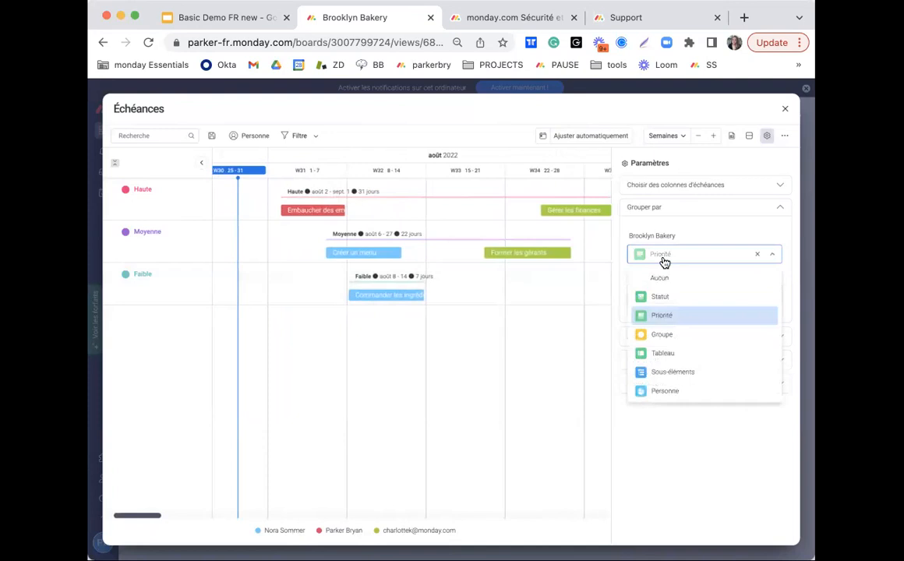
{"action": "left_click", "coordinate": [672, 336]}
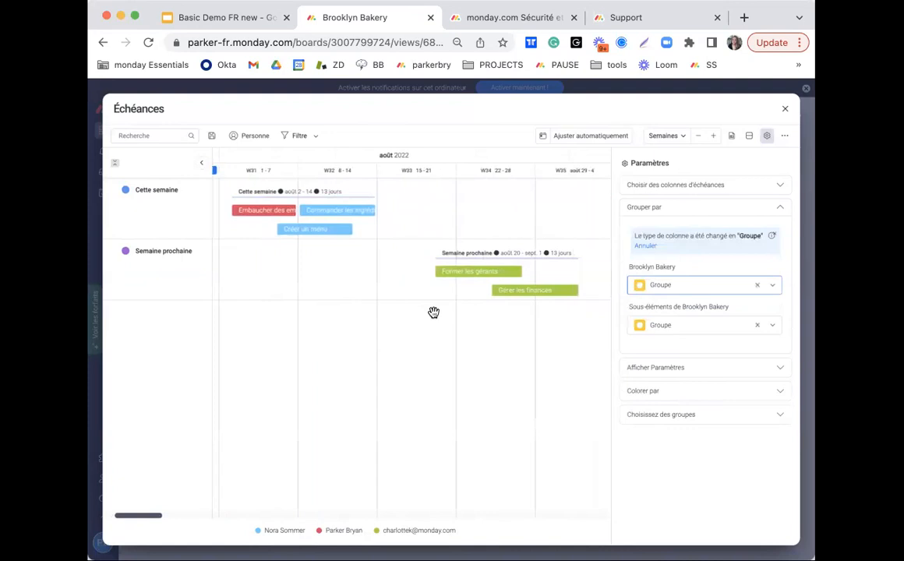
{"action": "left_click", "coordinate": [666, 284]}
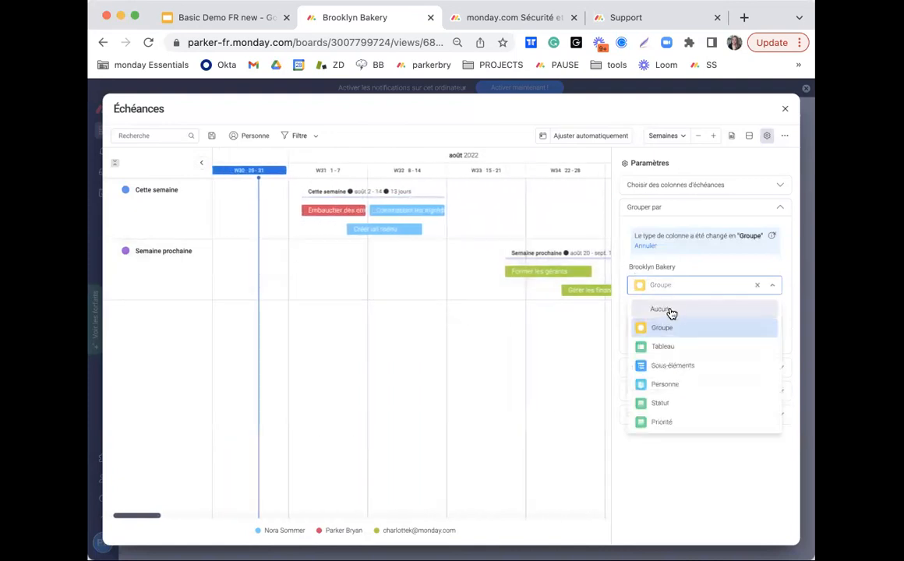
{"action": "left_click", "coordinate": [667, 385]}
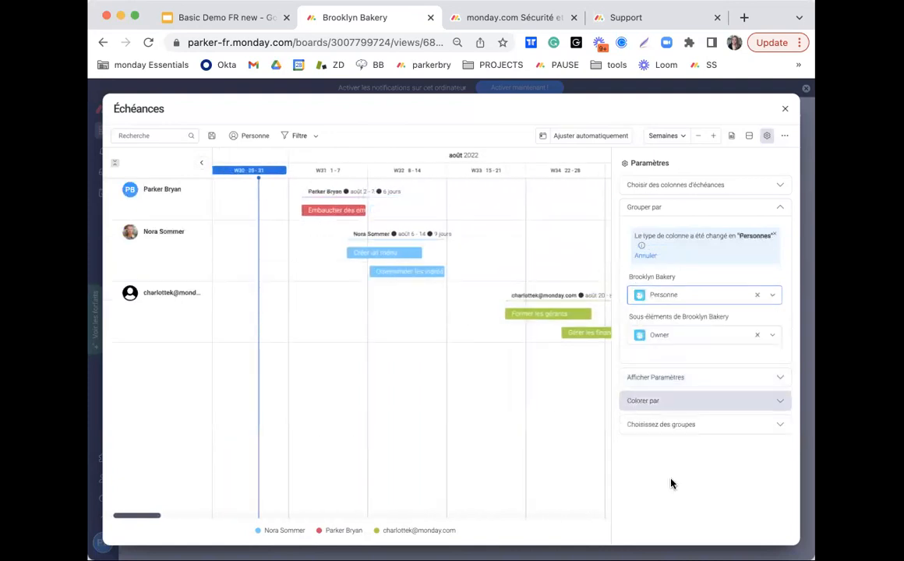
Review the display, Colorer par and group settings unchanged, then exit full screen.
{"action": "left_click", "coordinate": [685, 378]}
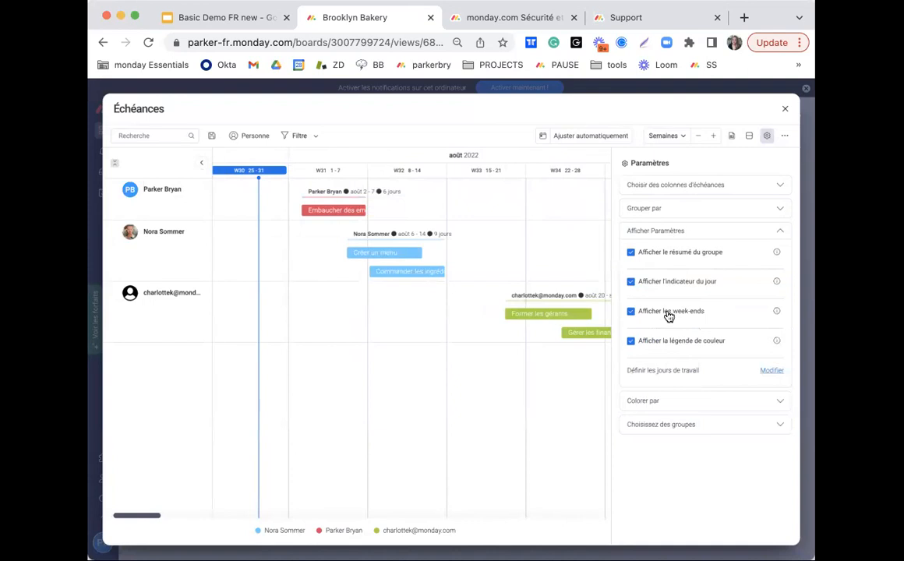
{"action": "left_click", "coordinate": [685, 401]}
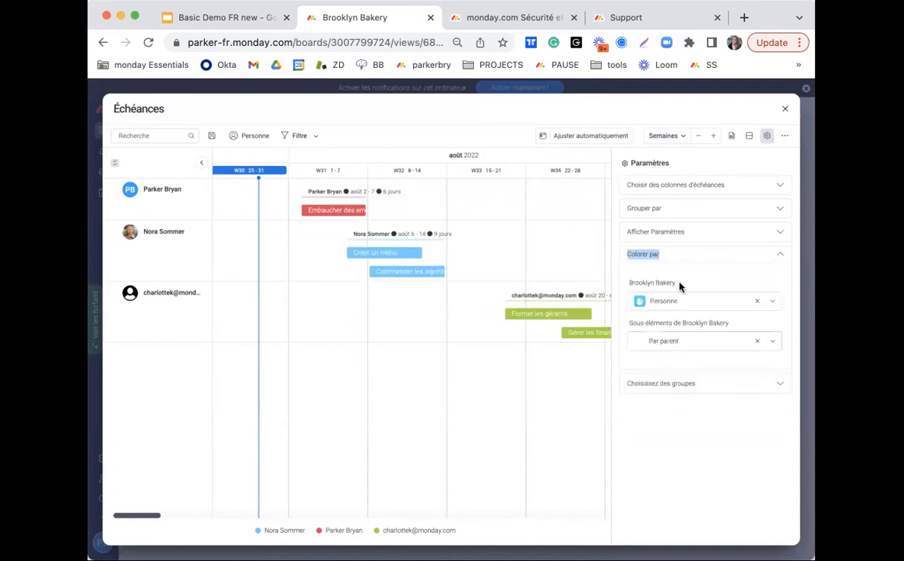
{"action": "left_click", "coordinate": [665, 301]}
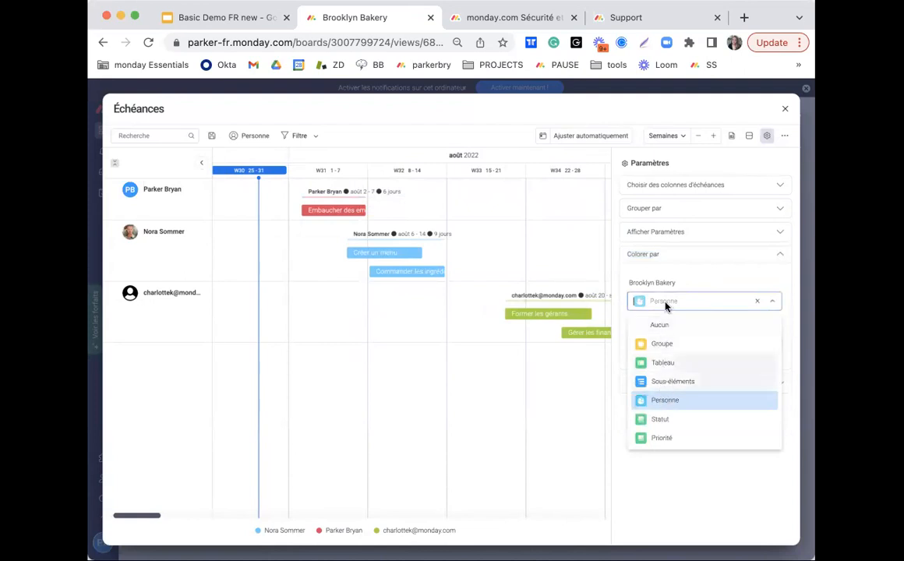
{"action": "left_click", "coordinate": [686, 259]}
{"action": "left_click", "coordinate": [678, 277]}
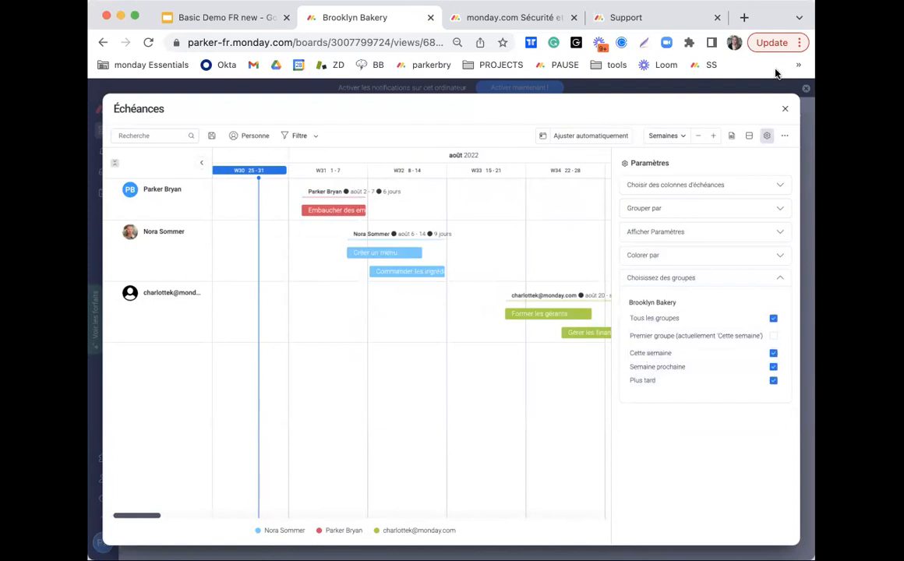
{"action": "left_click", "coordinate": [787, 104]}
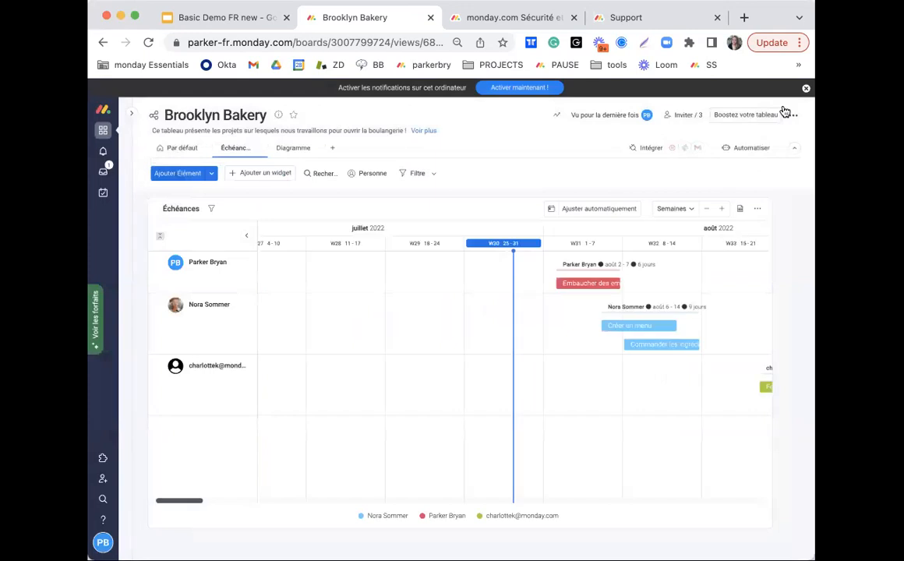
Scroll the timeline to later weeks, then switch to the Diagramme status chart.
{"action": "scroll", "coordinate": [784, 337], "scroll_direction": "down", "scroll_amount": 1}
{"action": "scroll", "coordinate": [784, 336], "scroll_direction": "up", "scroll_amount": 1}
{"action": "scroll", "coordinate": [713, 347], "scroll_direction": "right", "scroll_amount": 5}
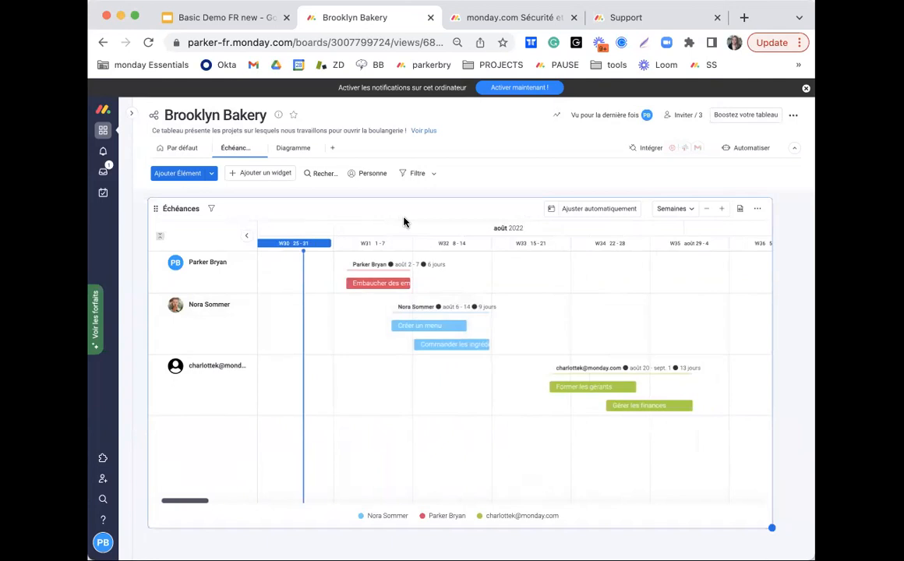
{"action": "left_click", "coordinate": [288, 153]}
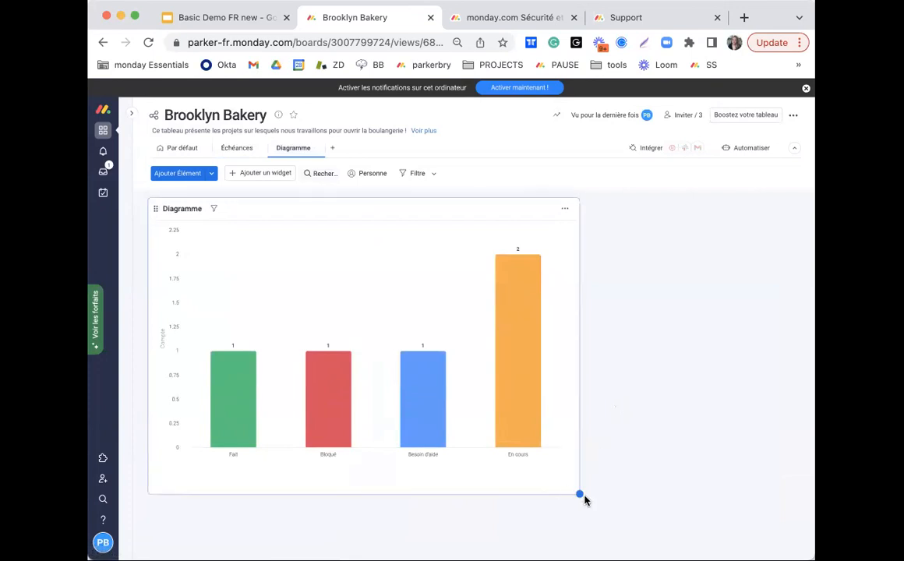
Enlarge the Diagramme chart widget by dragging its corner.
{"action": "left_click_drag", "start_coordinate": [581, 494], "coordinate": [747, 537]}
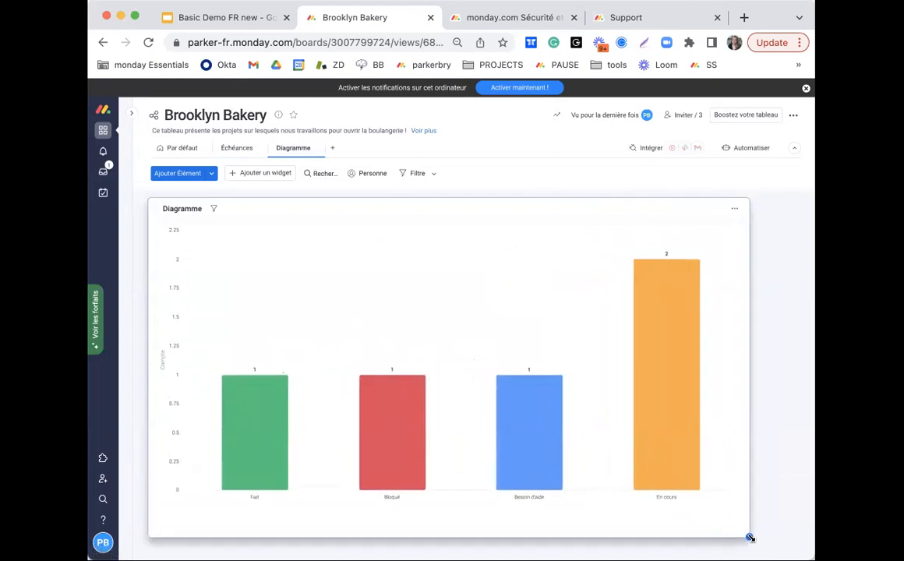
{"action": "scroll", "coordinate": [789, 453], "scroll_direction": "down", "scroll_amount": 1}
{"action": "scroll", "coordinate": [790, 453], "scroll_direction": "down", "scroll_amount": 1}
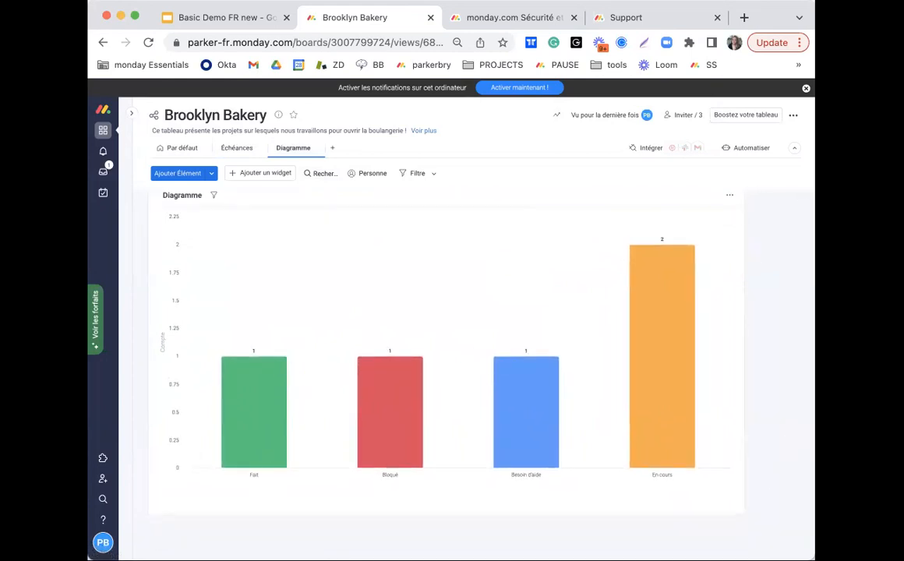
{"action": "mouse_move", "coordinate": [696, 314]}
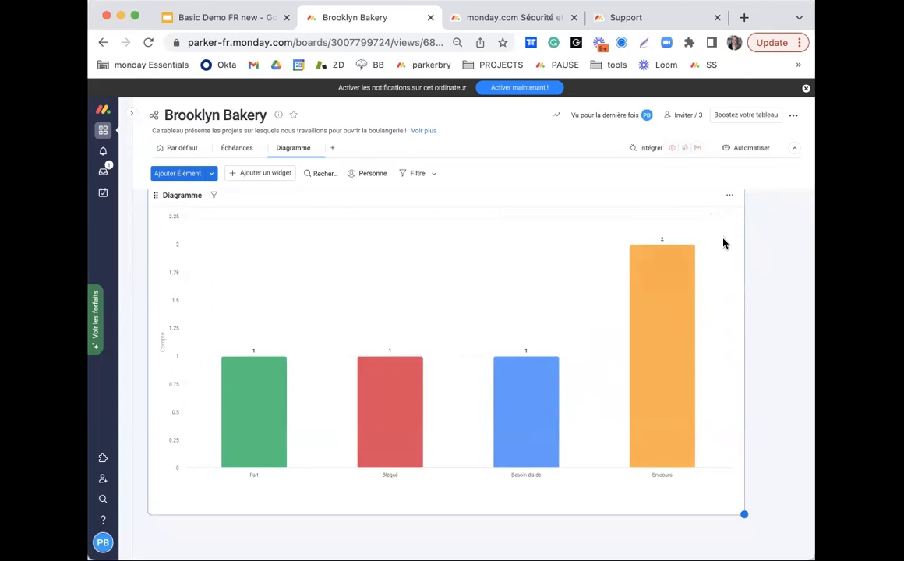
Open the chart widget's full Paramètres with its chart-type choices.
{"action": "scroll", "coordinate": [723, 243], "scroll_direction": "up", "scroll_amount": 1}
{"action": "left_click", "coordinate": [731, 209]}
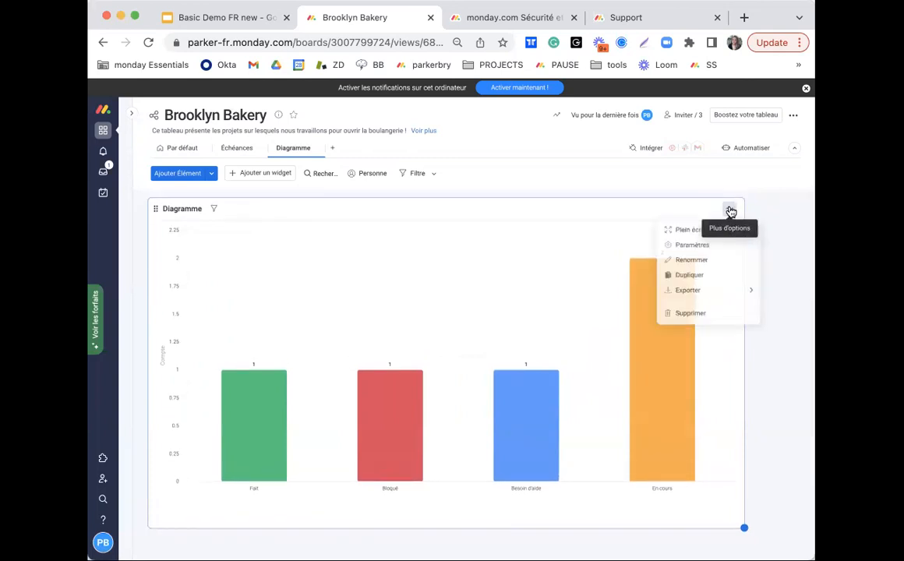
{"action": "left_click", "coordinate": [715, 246]}
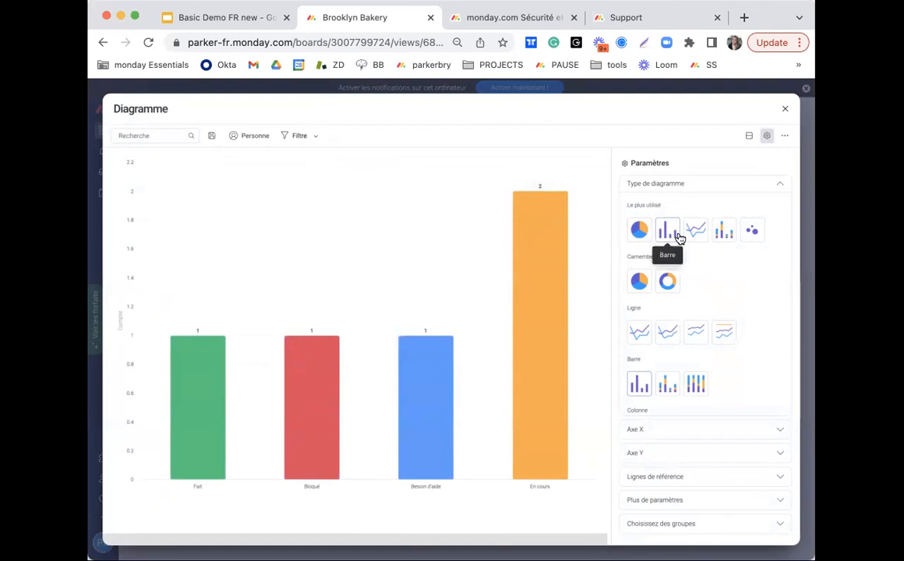
Make the Y axis sum Budget instead of counting items, keeping Statut on X.
{"action": "scroll", "coordinate": [686, 335], "scroll_direction": "down", "scroll_amount": 2}
{"action": "scroll", "coordinate": [678, 354], "scroll_direction": "down", "scroll_amount": 5}
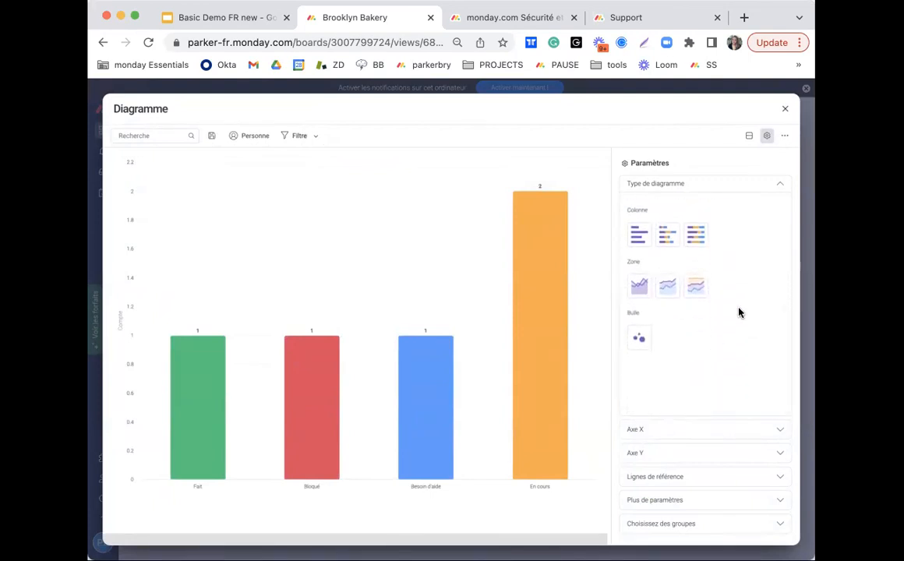
{"action": "left_click", "coordinate": [741, 430]}
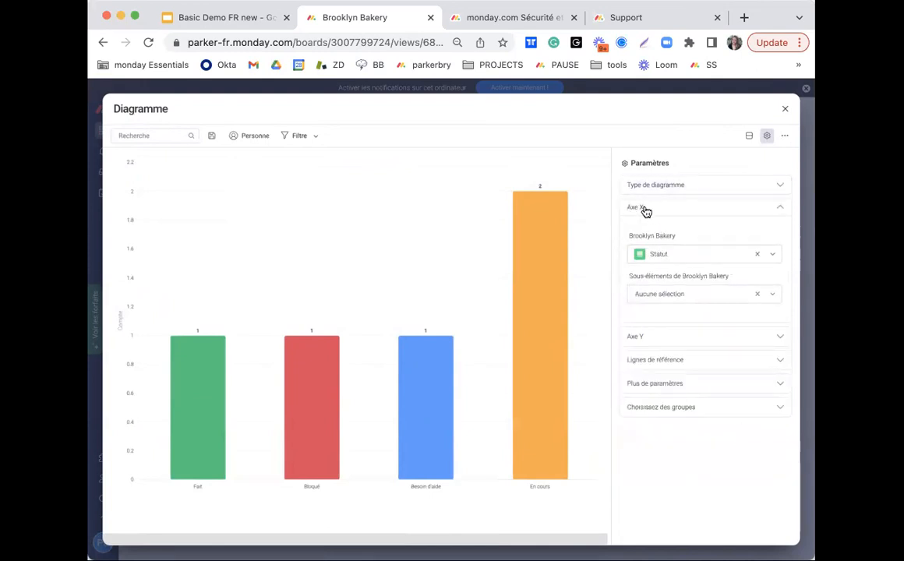
{"action": "left_click", "coordinate": [659, 255]}
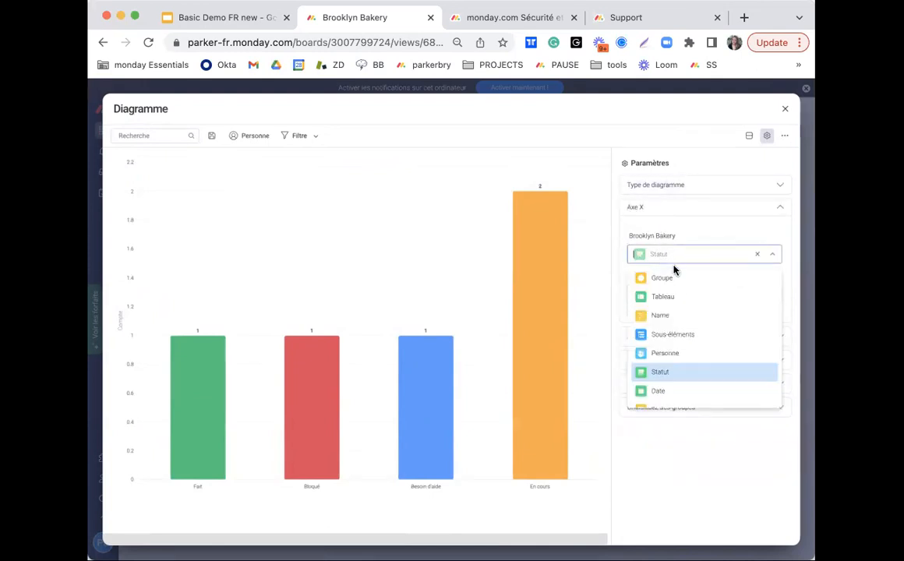
{"action": "scroll", "coordinate": [676, 297], "scroll_direction": "down", "scroll_amount": 2}
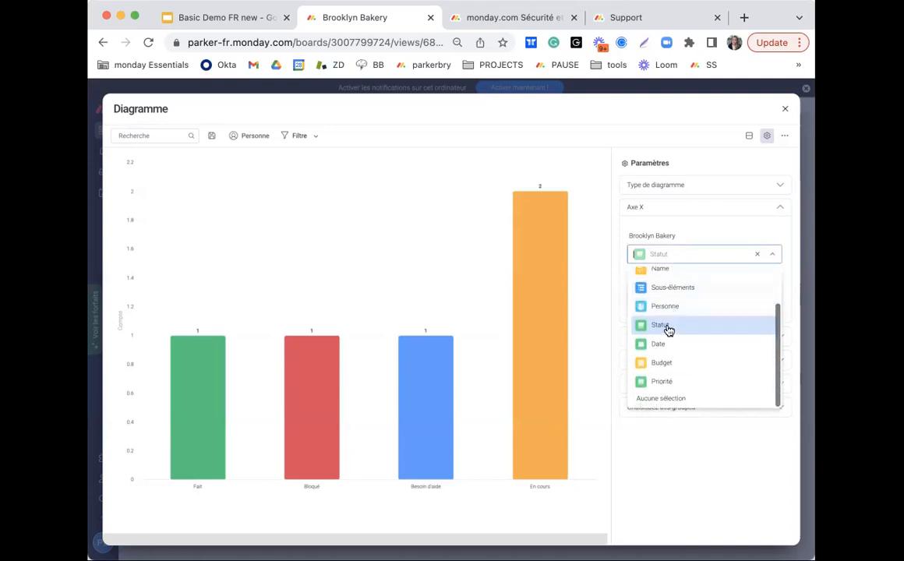
{"action": "left_click", "coordinate": [668, 330]}
{"action": "left_click", "coordinate": [657, 338]}
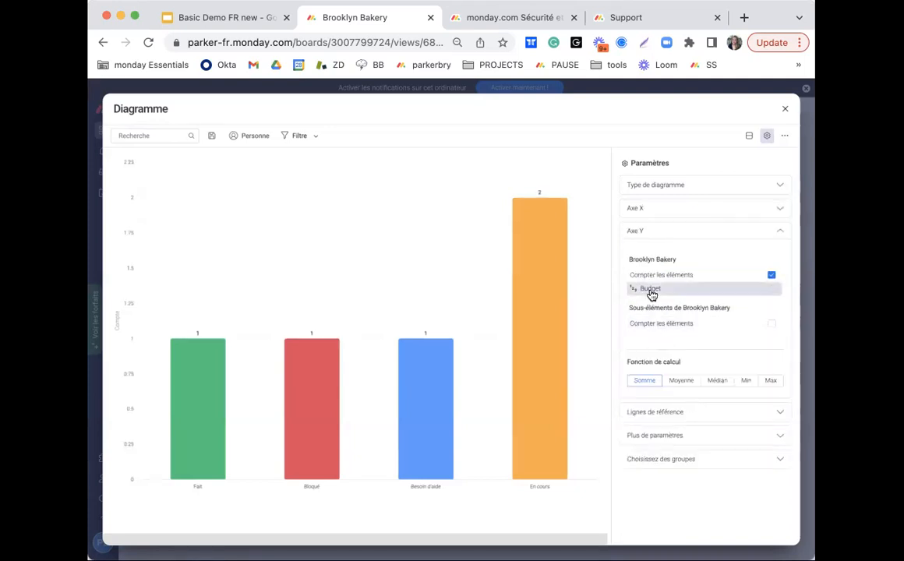
{"action": "left_click", "coordinate": [772, 276]}
{"action": "left_click", "coordinate": [771, 290]}
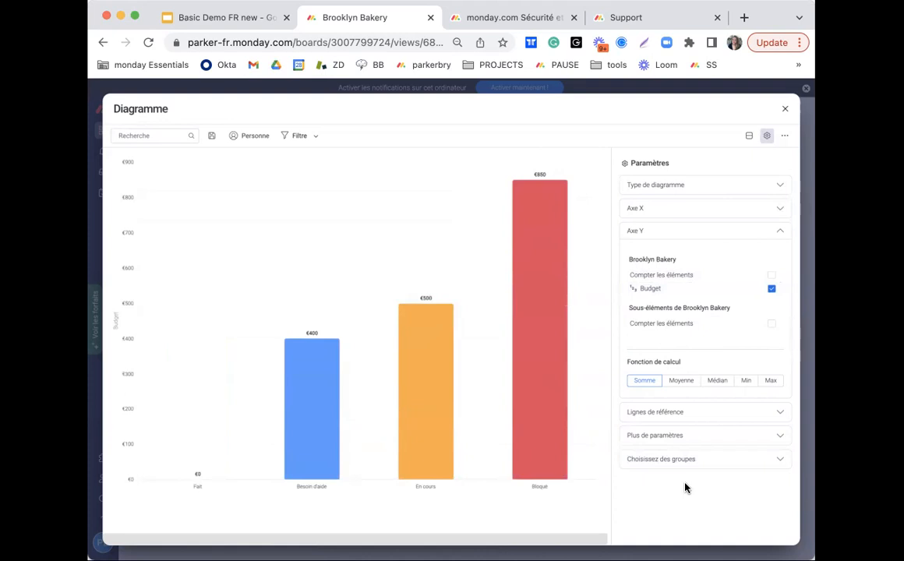
Try Personne, Priorité and Name as the X-axis breakdown of the Budget total.
{"action": "mouse_move", "coordinate": [555, 318]}
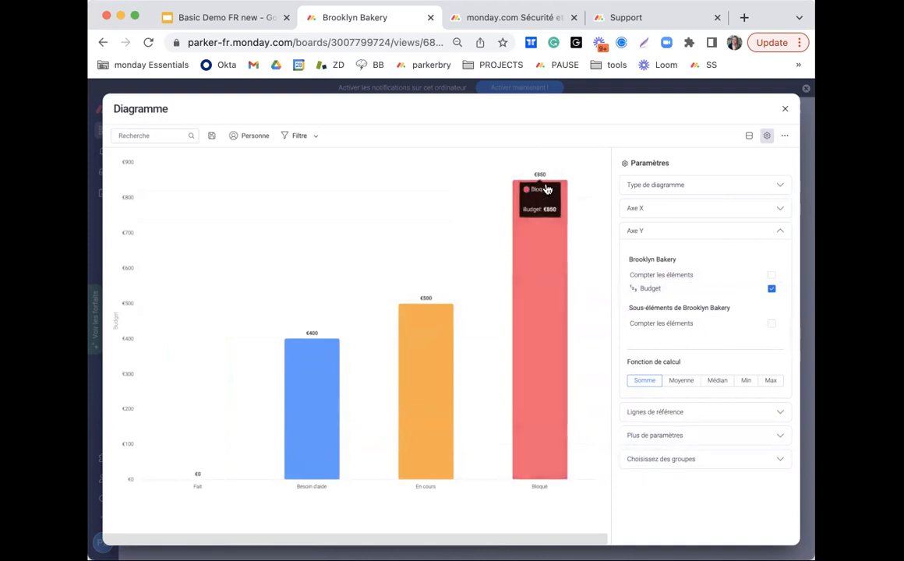
{"action": "left_click", "coordinate": [717, 208]}
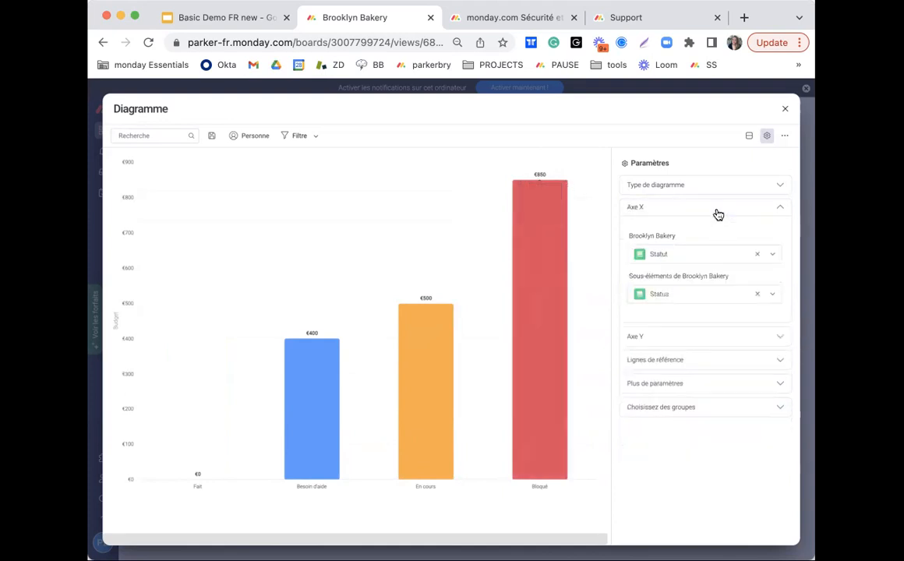
{"action": "left_click", "coordinate": [671, 257]}
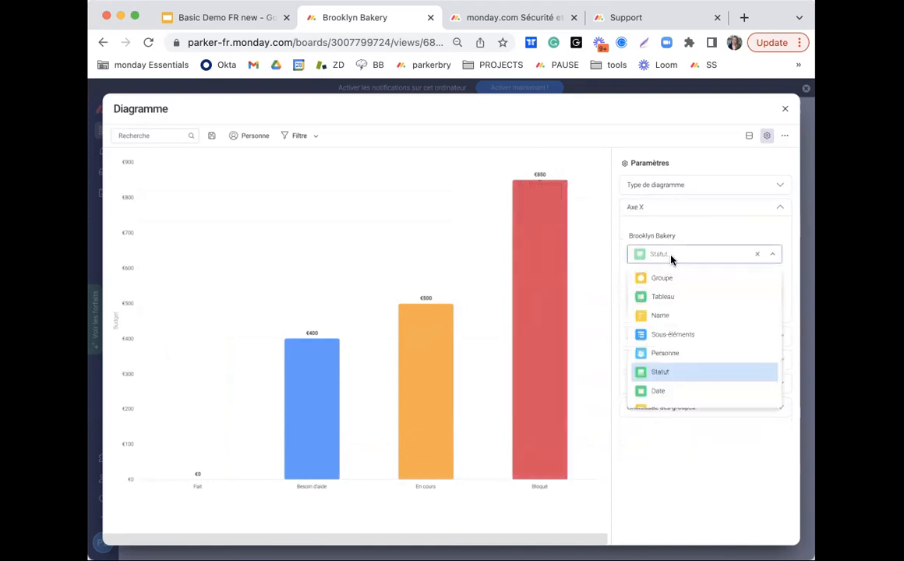
{"action": "left_click", "coordinate": [673, 354]}
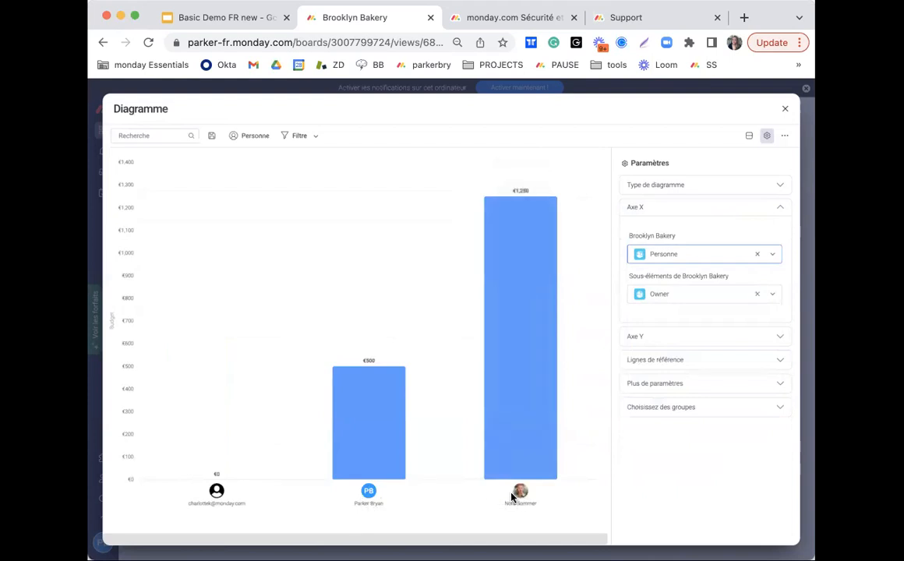
{"action": "left_click", "coordinate": [664, 262]}
{"action": "scroll", "coordinate": [677, 343], "scroll_direction": "down", "scroll_amount": 3}
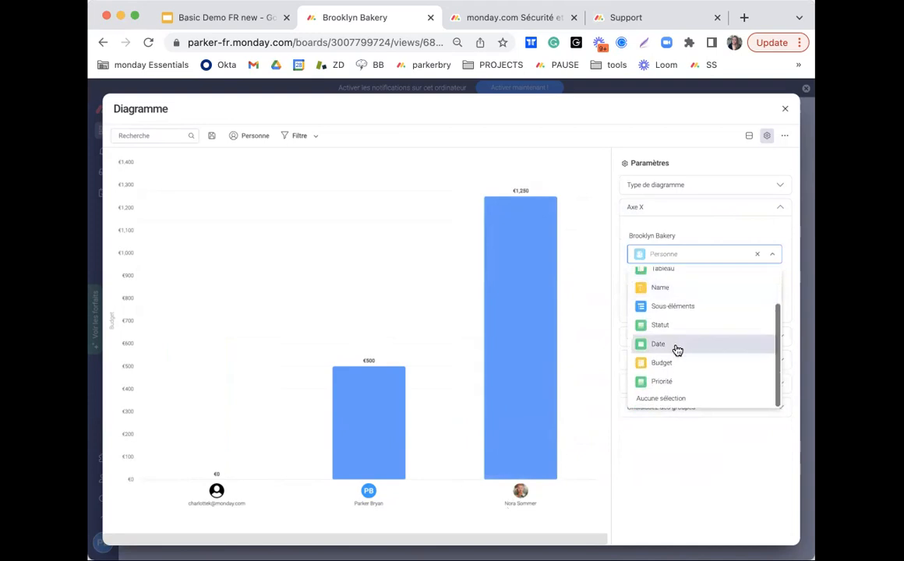
{"action": "left_click", "coordinate": [675, 381]}
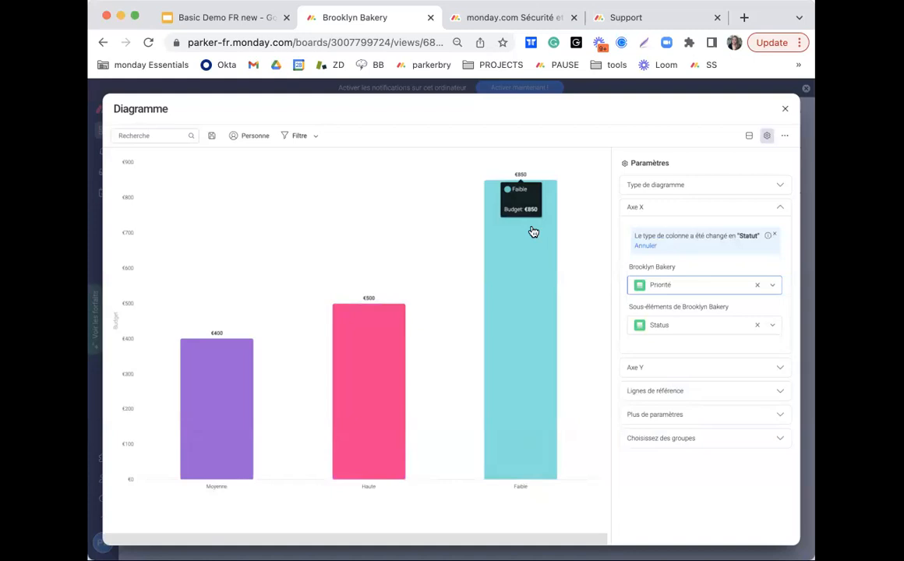
{"action": "left_click", "coordinate": [682, 286]}
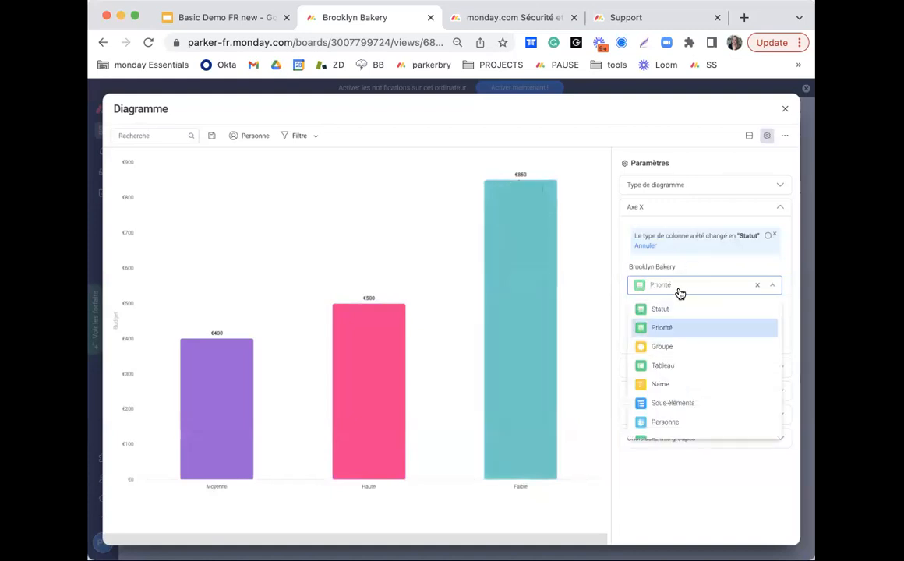
{"action": "scroll", "coordinate": [661, 406], "scroll_direction": "down", "scroll_amount": 2}
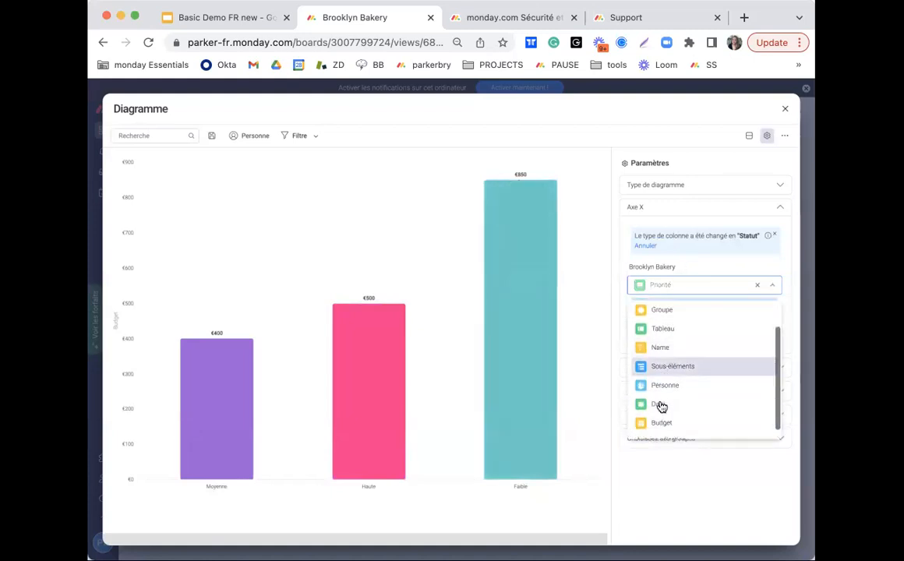
{"action": "left_click", "coordinate": [659, 349]}
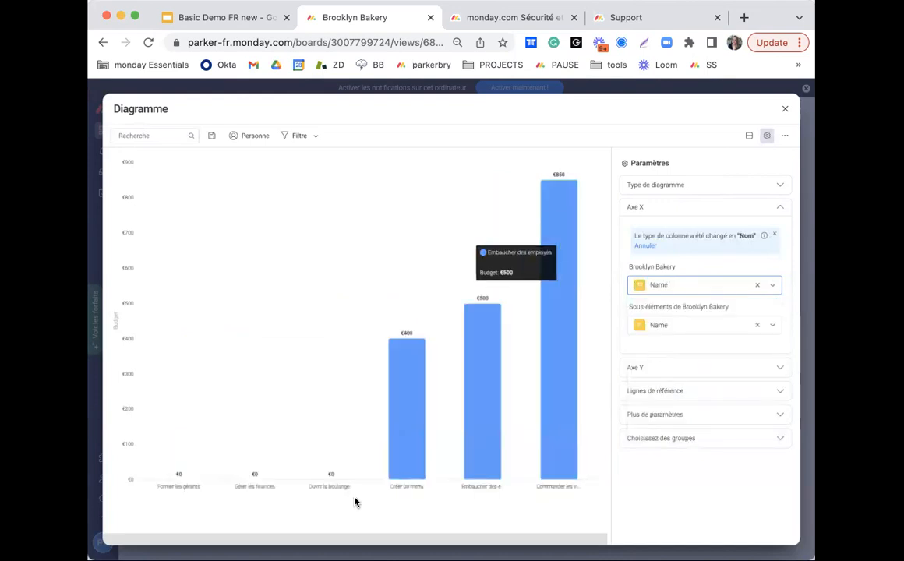
Set the X axis to Personne after trying board groups, and check the Budget Somme value.
{"action": "left_click", "coordinate": [686, 289]}
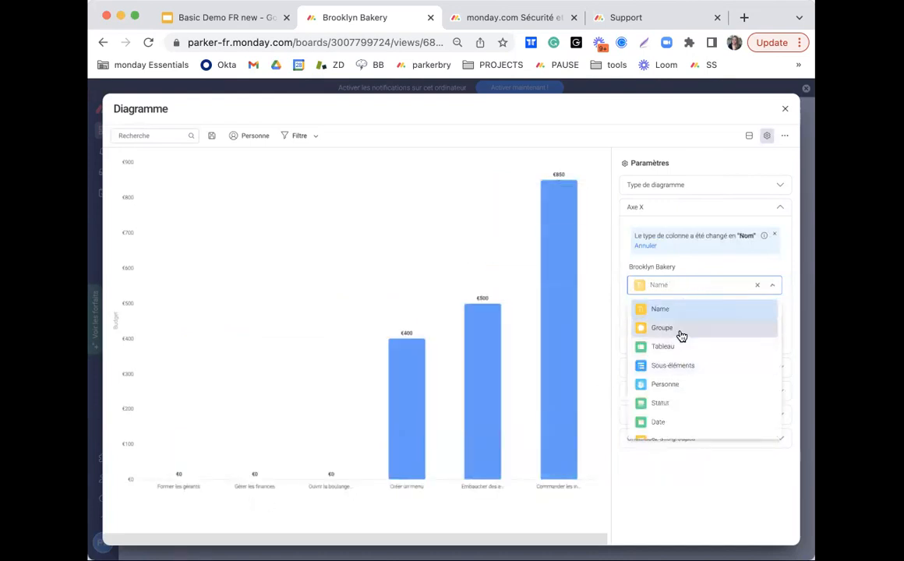
{"action": "left_click", "coordinate": [679, 331]}
{"action": "left_click", "coordinate": [658, 290]}
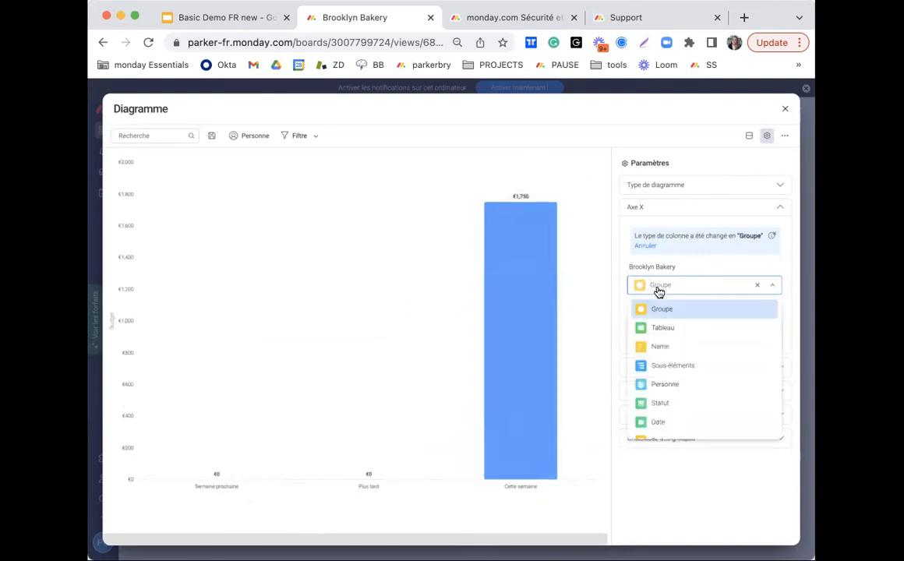
{"action": "scroll", "coordinate": [685, 366], "scroll_direction": "down", "scroll_amount": 1}
{"action": "scroll", "coordinate": [685, 366], "scroll_direction": "down", "scroll_amount": 1}
{"action": "left_click", "coordinate": [666, 343]}
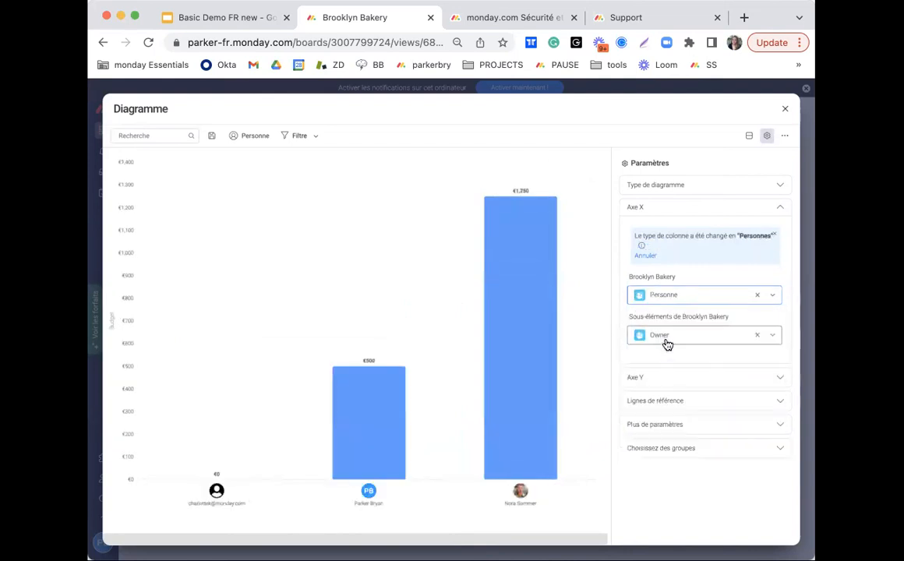
{"action": "left_click", "coordinate": [669, 377]}
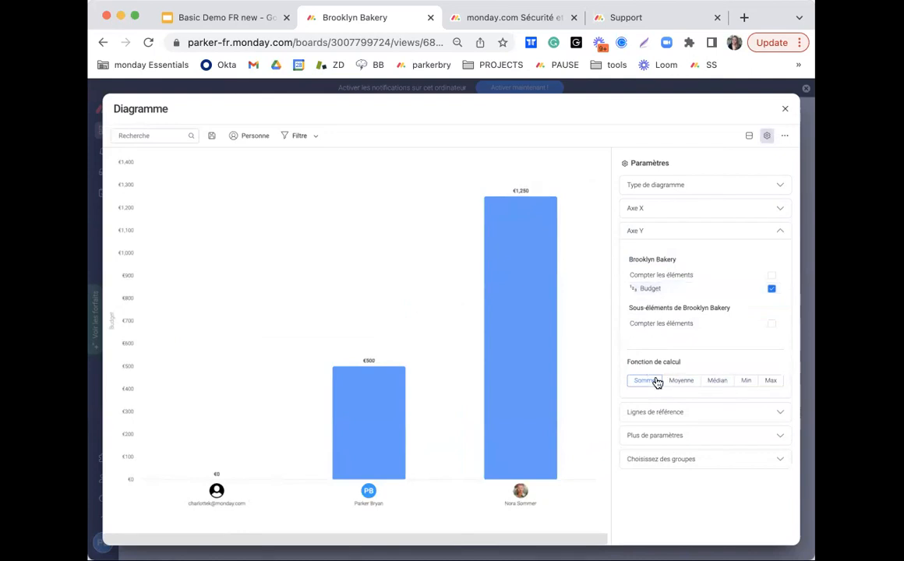
Review Lignes de référence, Plus de paramètres and Choisissez des groupes, then close the full-screen chart.
{"action": "left_click", "coordinate": [668, 413]}
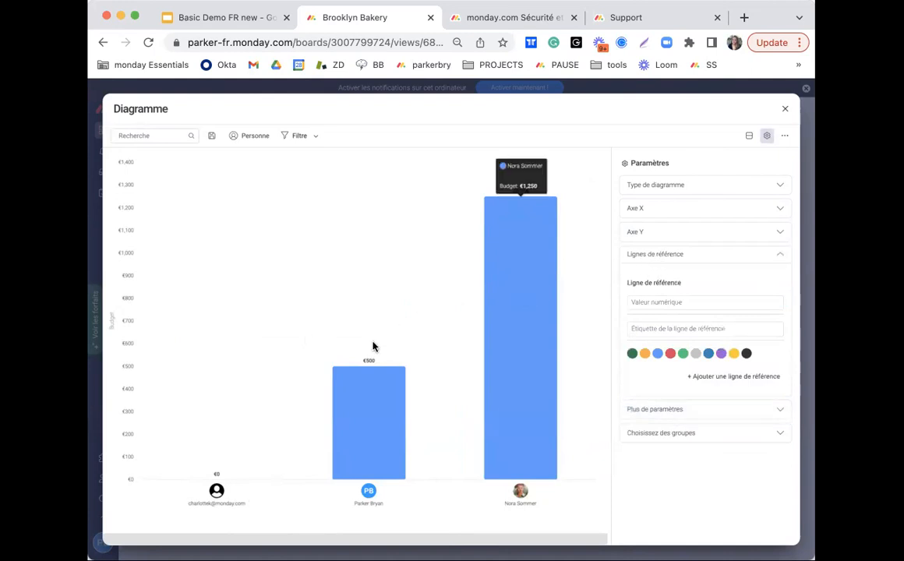
{"action": "left_click", "coordinate": [672, 409]}
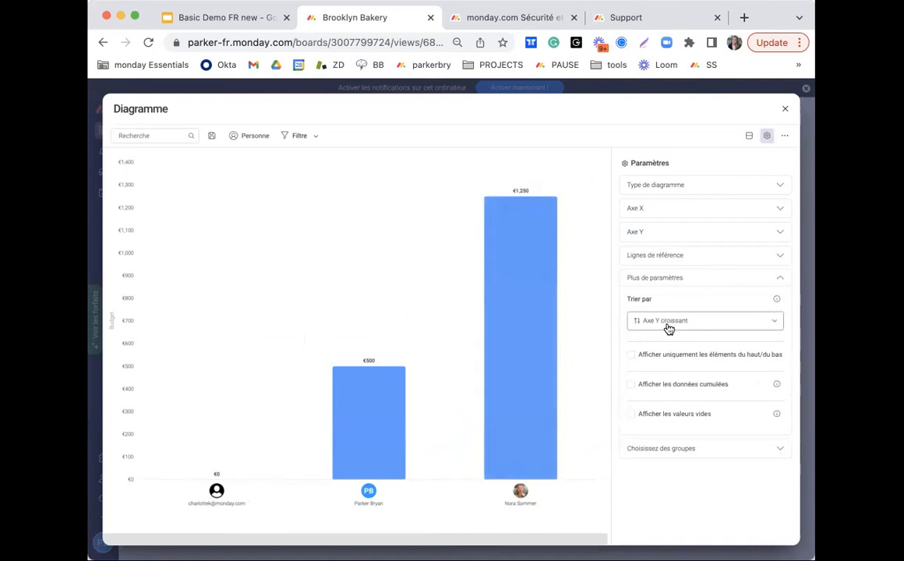
{"action": "left_click", "coordinate": [686, 452]}
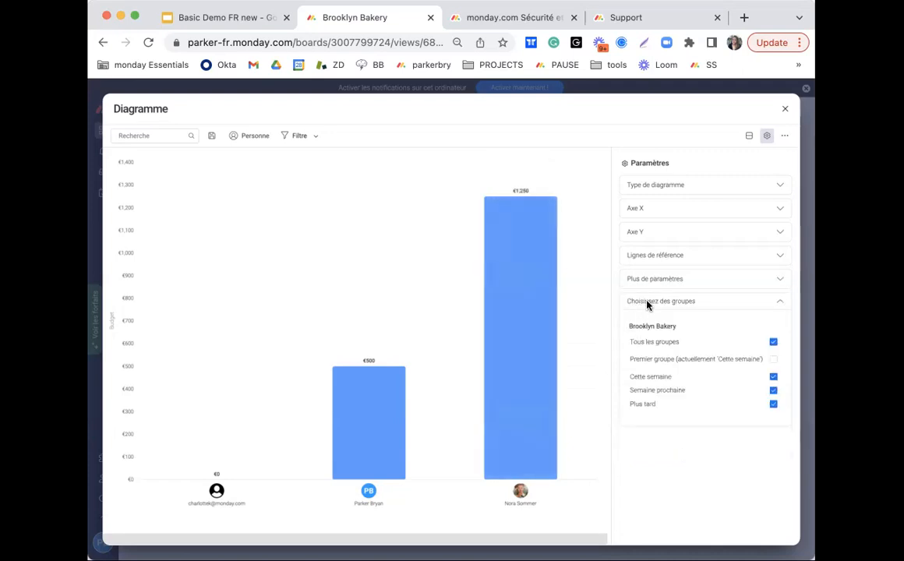
{"action": "mouse_move", "coordinate": [503, 262]}
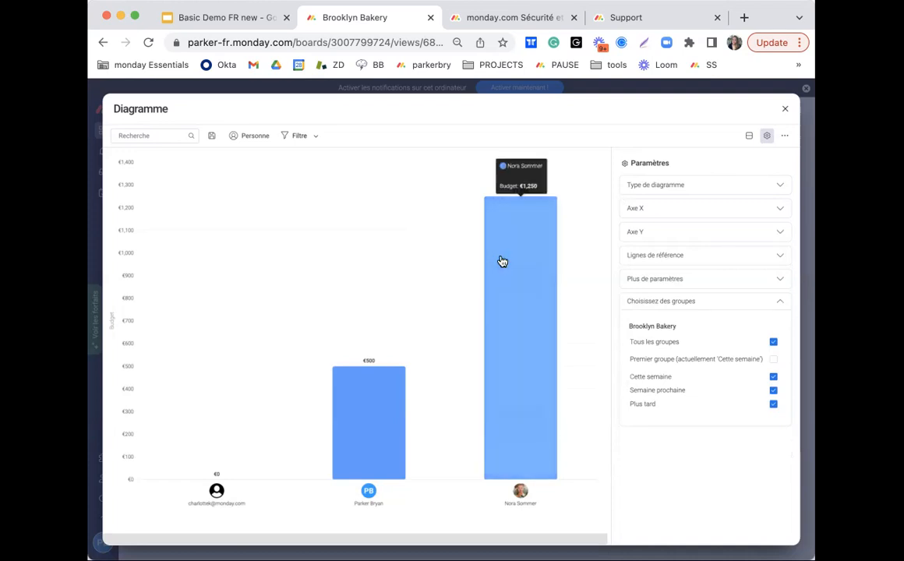
{"action": "left_click", "coordinate": [783, 111]}
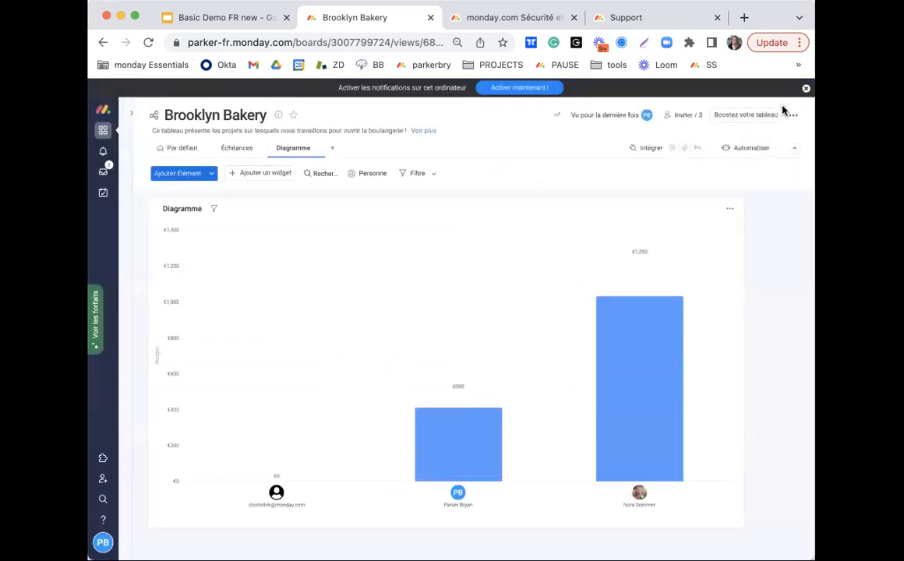
{"action": "left_click", "coordinate": [332, 148]}
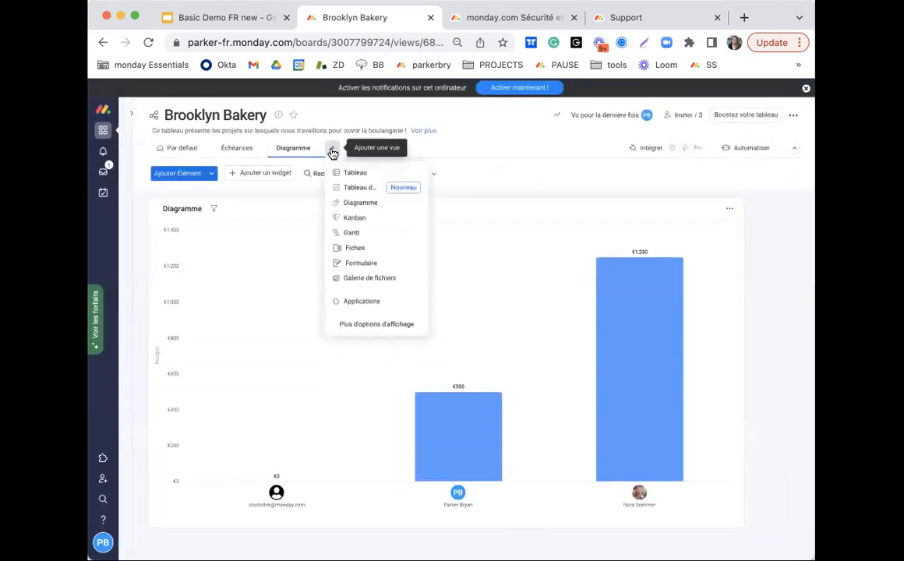
{"action": "left_click", "coordinate": [365, 326]}
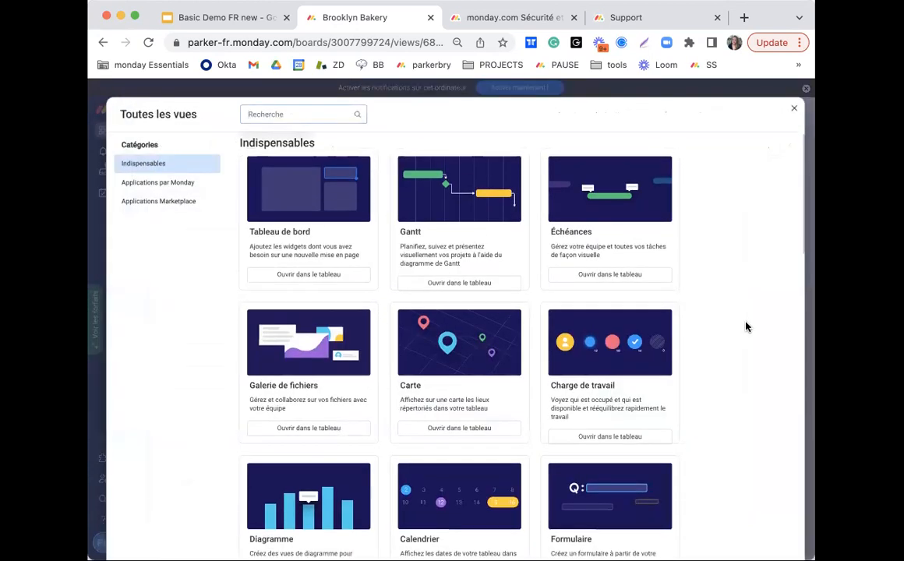
{"action": "scroll", "coordinate": [745, 327], "scroll_direction": "down", "scroll_amount": 1}
{"action": "scroll", "coordinate": [746, 326], "scroll_direction": "down", "scroll_amount": 3}
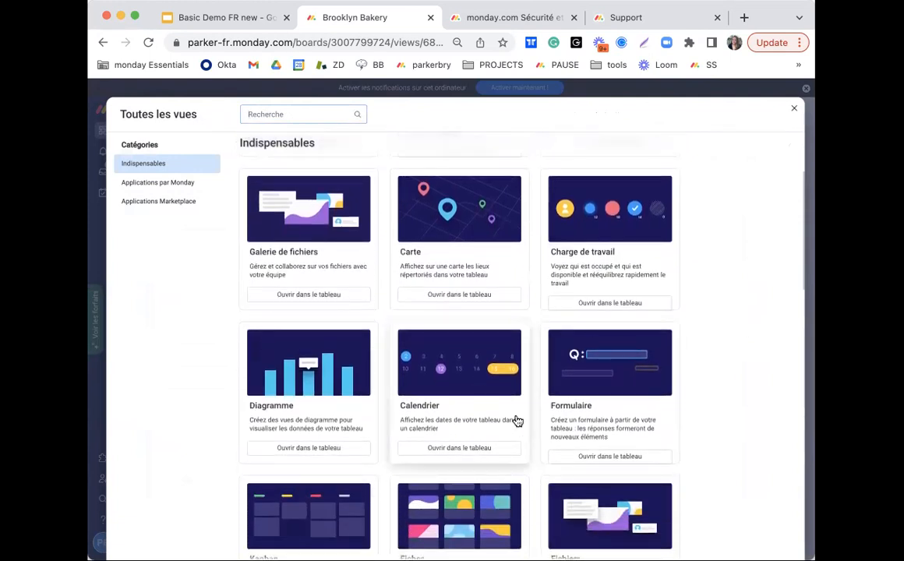
{"action": "scroll", "coordinate": [491, 392], "scroll_direction": "up", "scroll_amount": 3}
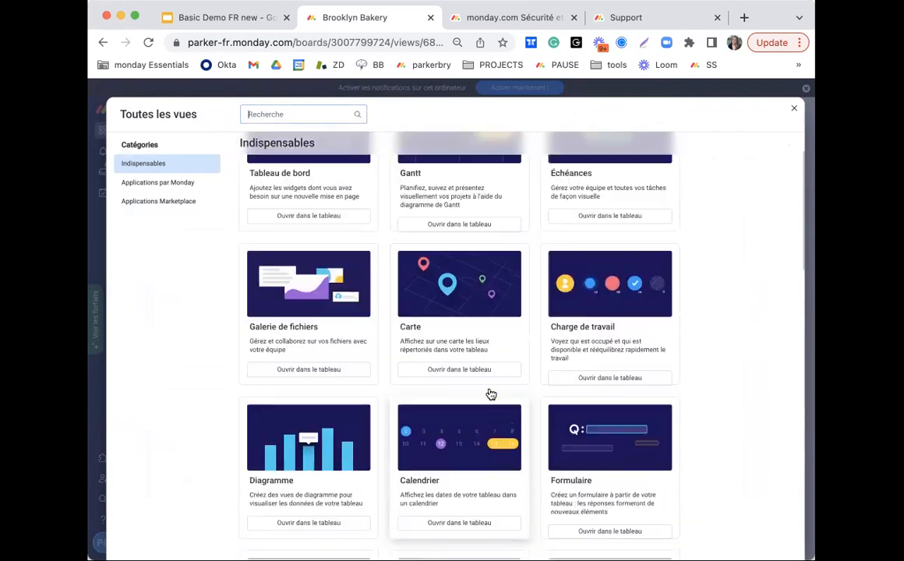
{"action": "scroll", "coordinate": [491, 392], "scroll_direction": "down", "scroll_amount": 5}
{"action": "scroll", "coordinate": [491, 392], "scroll_direction": "down", "scroll_amount": 2}
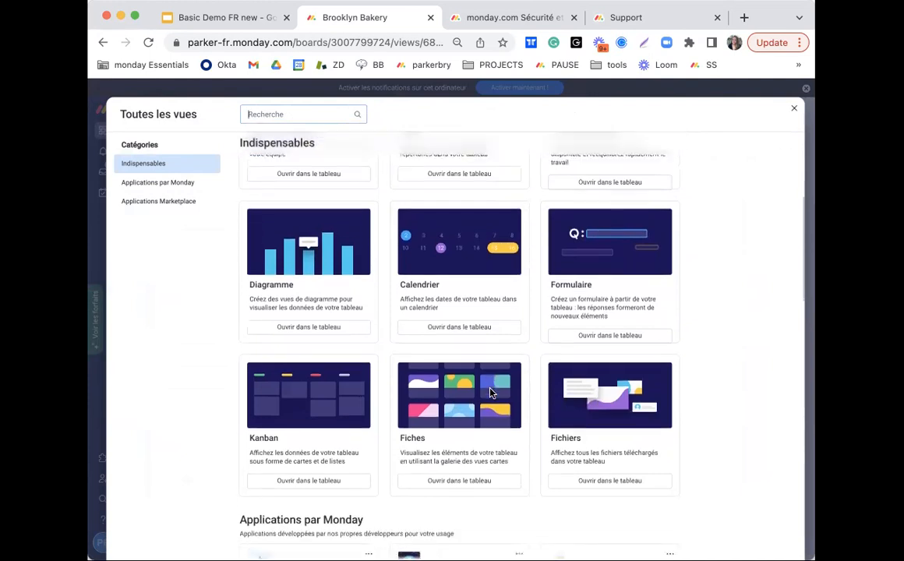
{"action": "scroll", "coordinate": [490, 392], "scroll_direction": "up", "scroll_amount": 3}
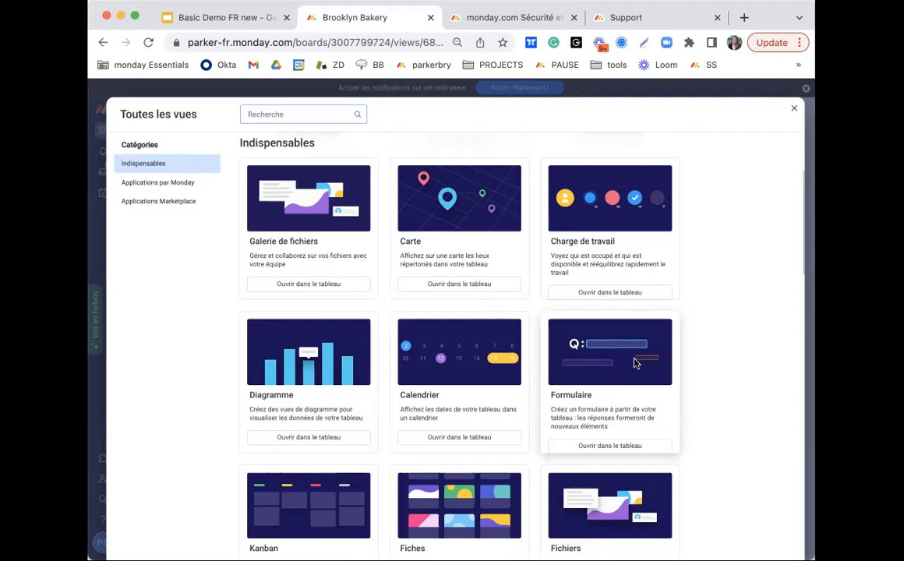
{"action": "scroll", "coordinate": [637, 364], "scroll_direction": "down", "scroll_amount": 2}
{"action": "scroll", "coordinate": [637, 364], "scroll_direction": "up", "scroll_amount": 4}
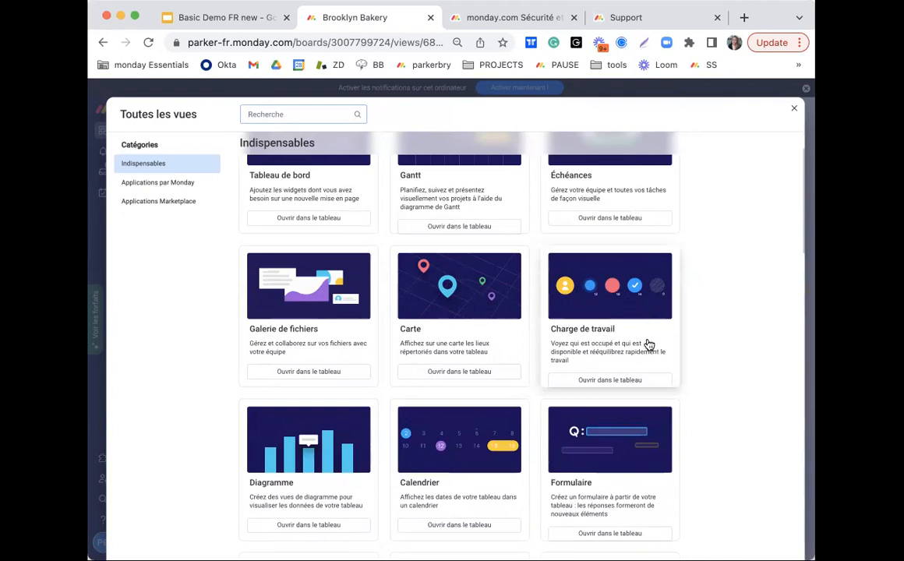
{"action": "scroll", "coordinate": [636, 346], "scroll_direction": "down", "scroll_amount": 5}
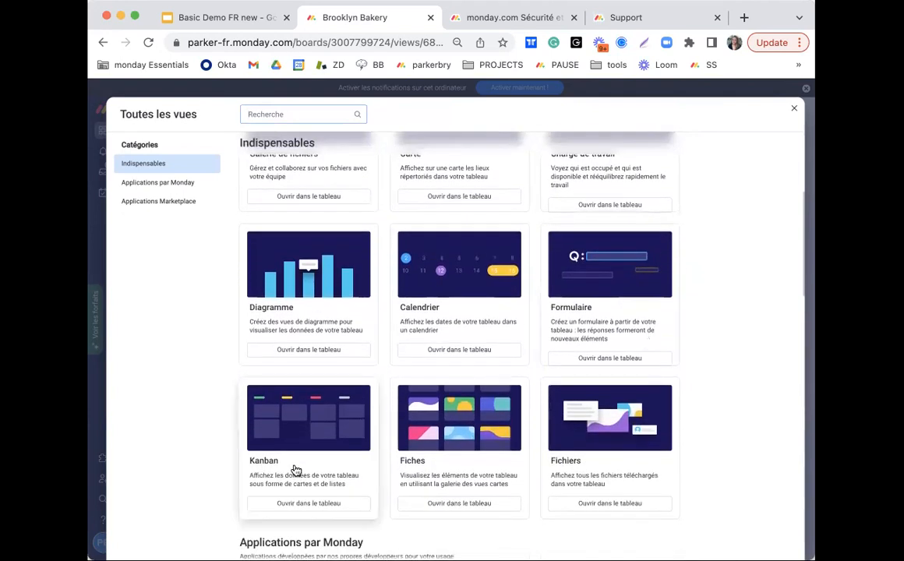
{"action": "scroll", "coordinate": [546, 464], "scroll_direction": "up", "scroll_amount": 3}
{"action": "scroll", "coordinate": [575, 453], "scroll_direction": "up", "scroll_amount": 4}
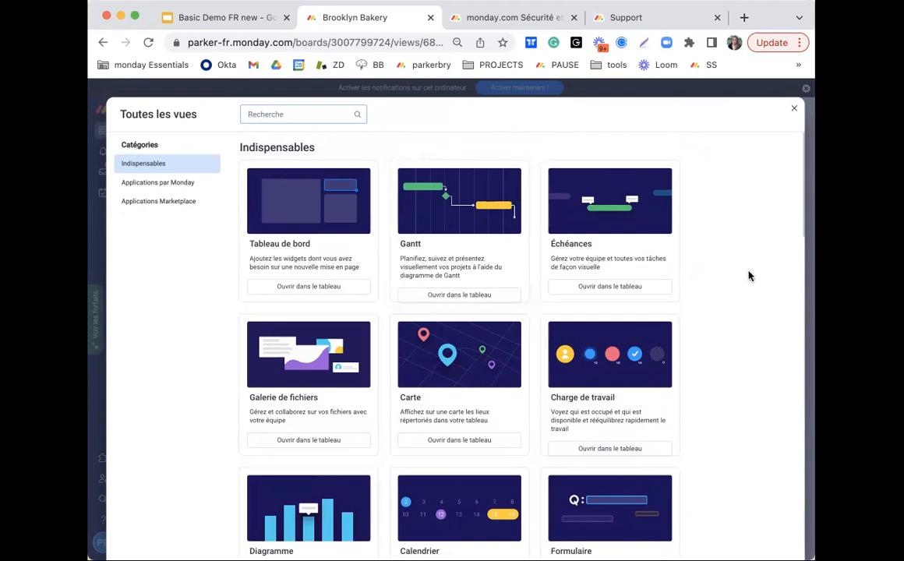
{"action": "scroll", "coordinate": [751, 277], "scroll_direction": "down", "scroll_amount": 2}
{"action": "left_click", "coordinate": [794, 110]}
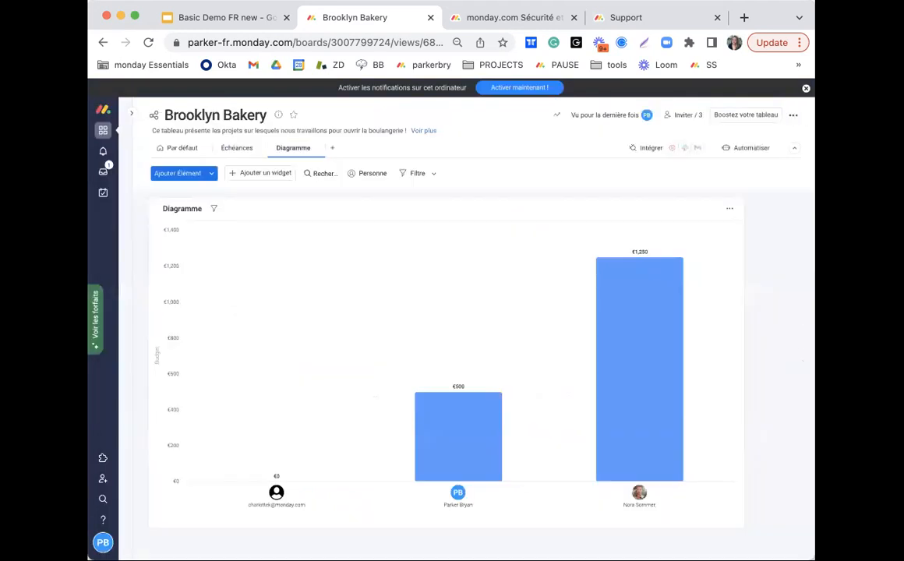
Show the Par défaut table and drag Commander les ingrédients into Semaine prochaine.
{"action": "left_click", "coordinate": [166, 155]}
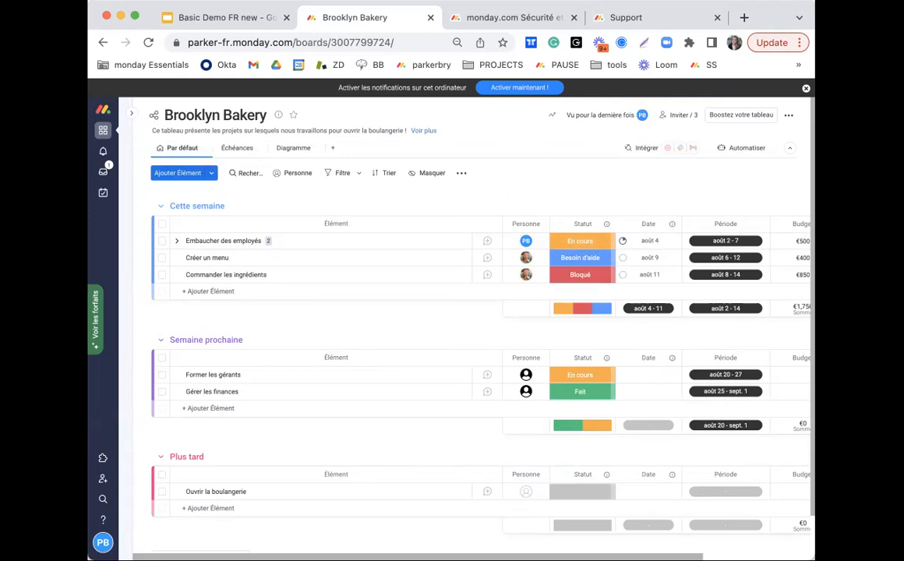
{"action": "scroll", "coordinate": [711, 382], "scroll_direction": "down", "scroll_amount": 2}
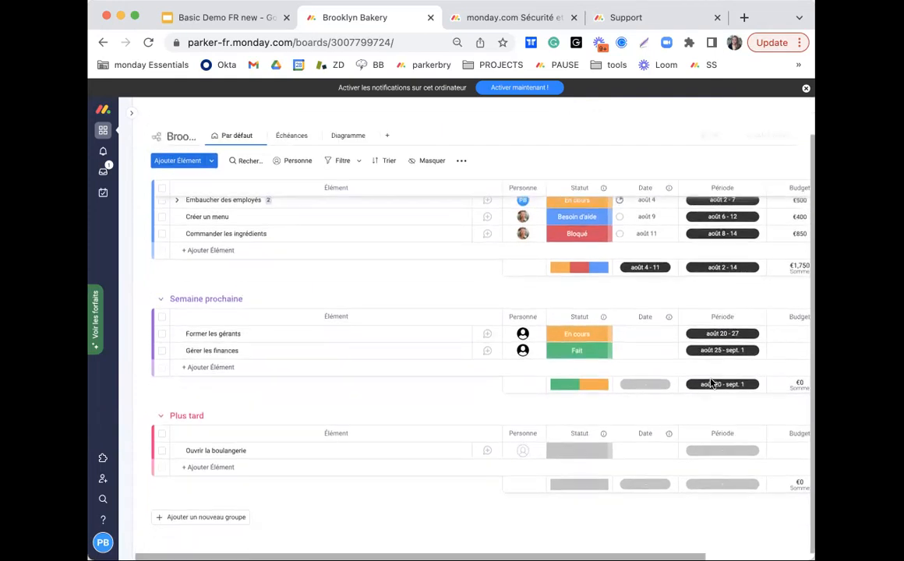
{"action": "scroll", "coordinate": [711, 383], "scroll_direction": "up", "scroll_amount": 2}
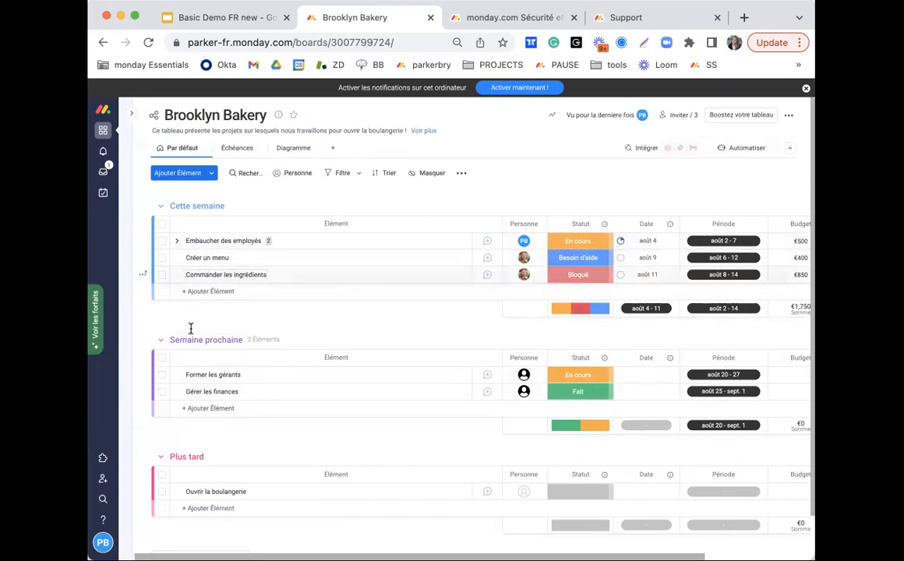
{"action": "scroll", "coordinate": [308, 197], "scroll_direction": "down", "scroll_amount": 1}
{"action": "scroll", "coordinate": [307, 198], "scroll_direction": "down", "scroll_amount": 2}
{"action": "scroll", "coordinate": [308, 197], "scroll_direction": "up", "scroll_amount": 3}
{"action": "left_click_drag", "start_coordinate": [183, 282], "coordinate": [163, 390]}
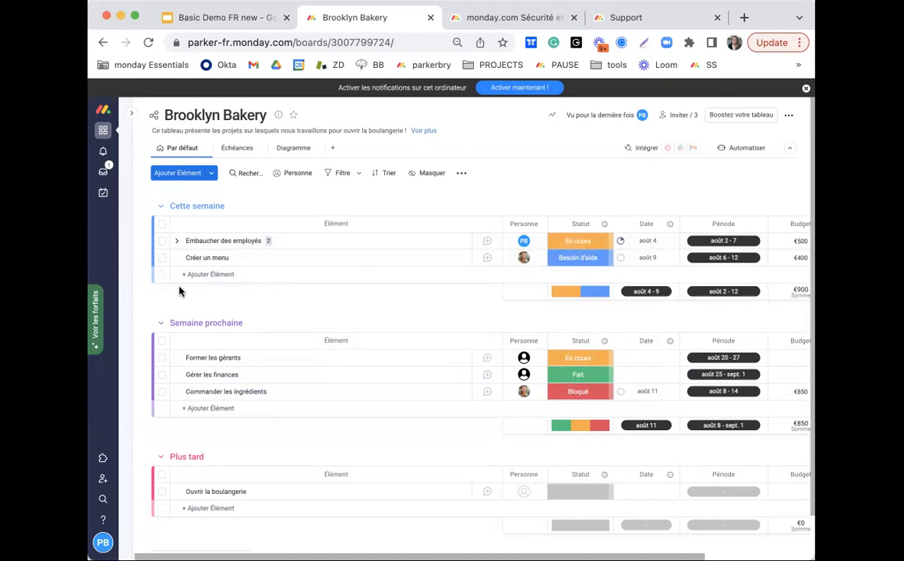
Move Gérer les finances and Commander les ingrédients to Plus tard, with Commander listed first.
{"action": "left_click", "coordinate": [163, 377]}
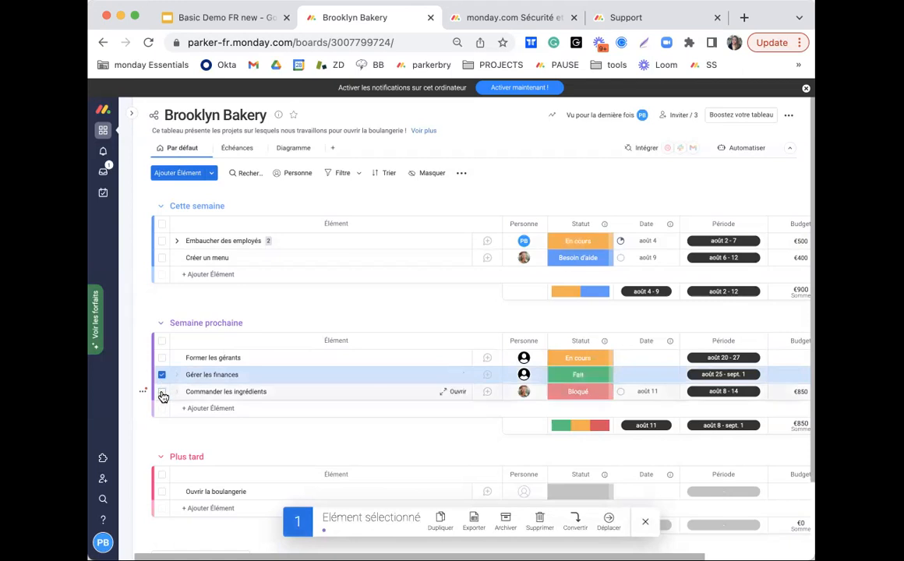
{"action": "left_click", "coordinate": [162, 392]}
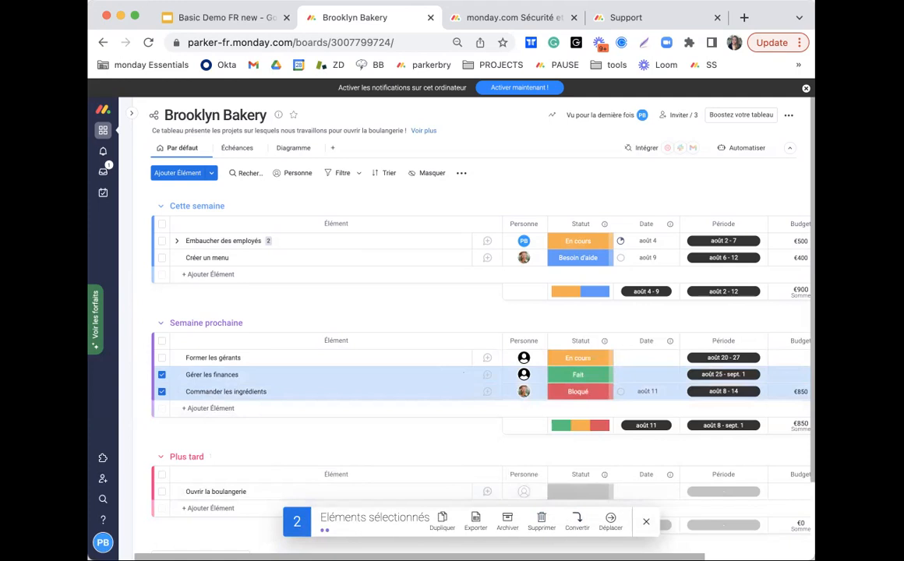
{"action": "left_click", "coordinate": [611, 526]}
{"action": "left_click", "coordinate": [602, 473]}
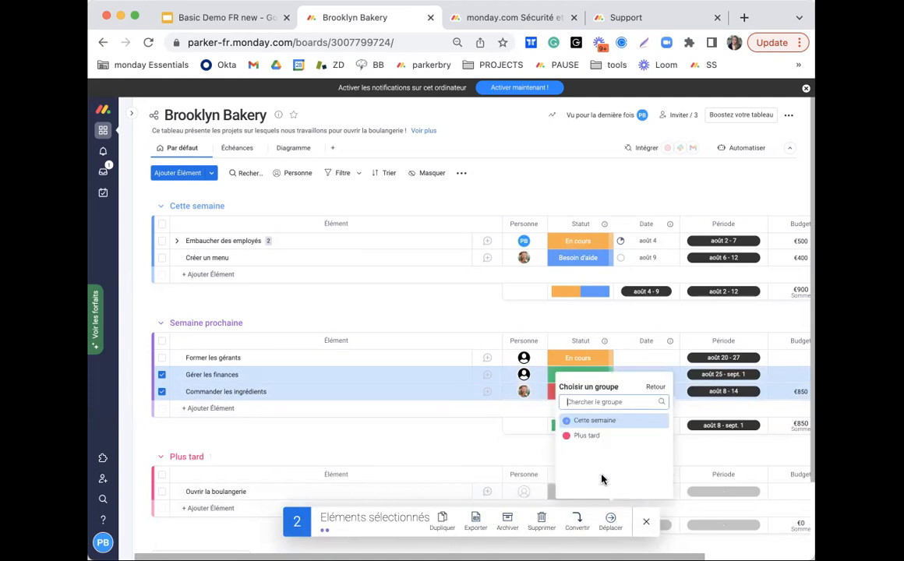
{"action": "left_click", "coordinate": [578, 438]}
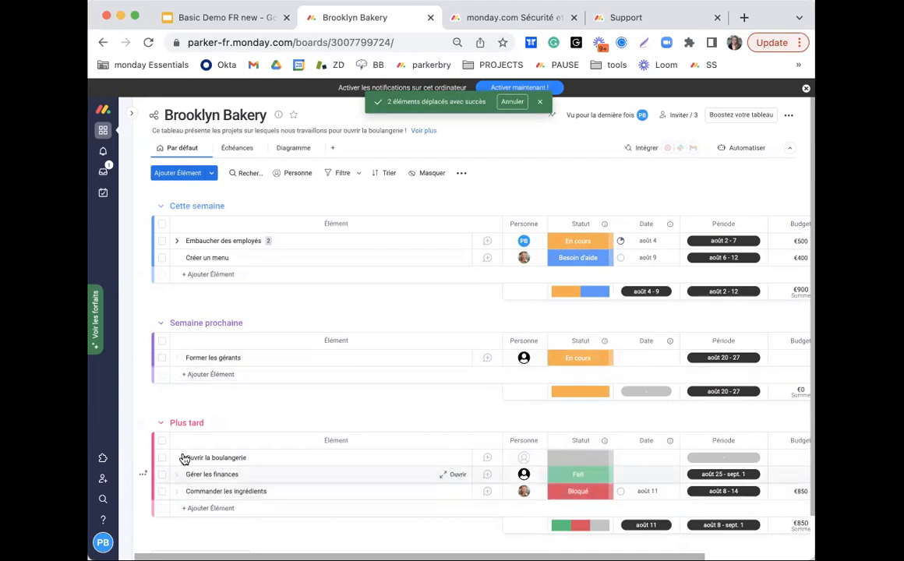
{"action": "left_click_drag", "start_coordinate": [180, 490], "coordinate": [161, 466]}
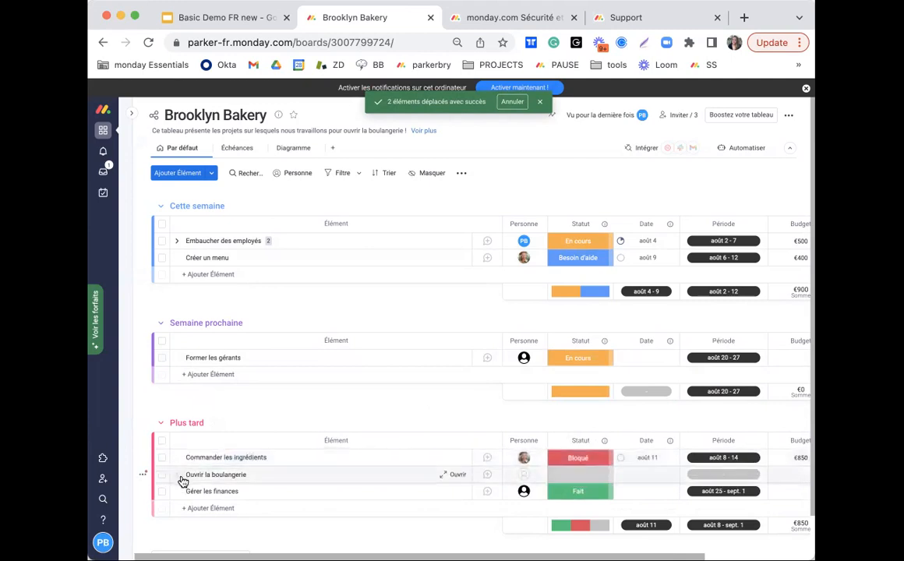
{"action": "left_click_drag", "start_coordinate": [179, 499], "coordinate": [178, 499]}
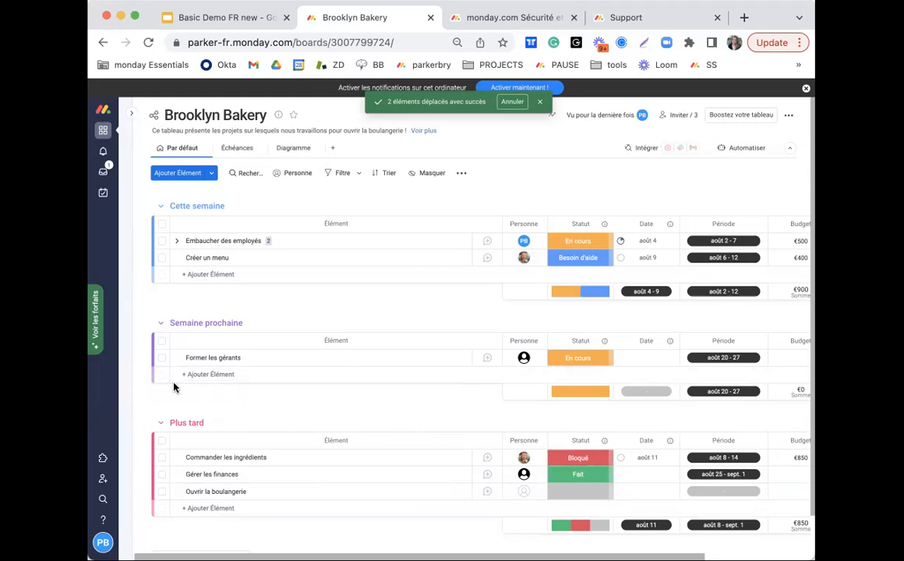
Archive the Ouvrir la boulangerie item, then undo so it stays on the board.
{"action": "left_click", "coordinate": [161, 492]}
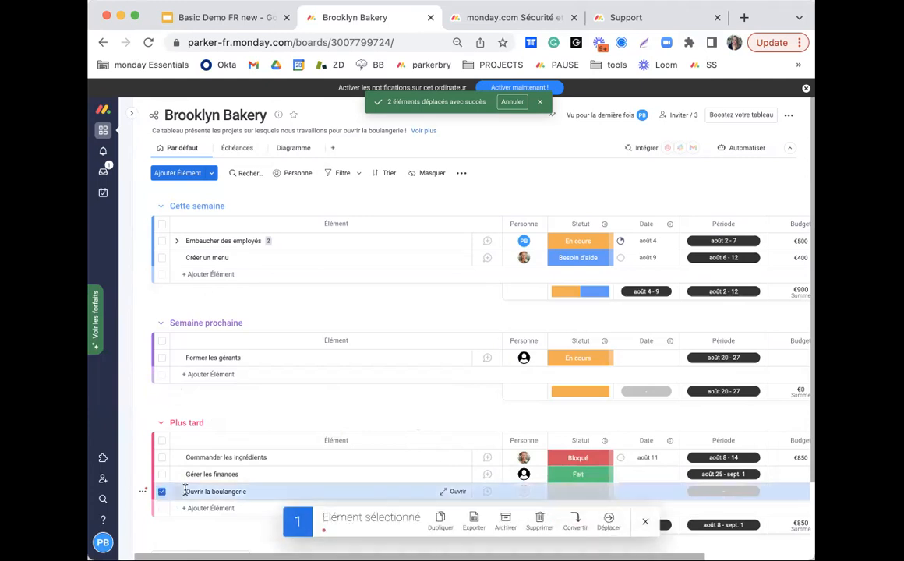
{"action": "left_click", "coordinate": [505, 527]}
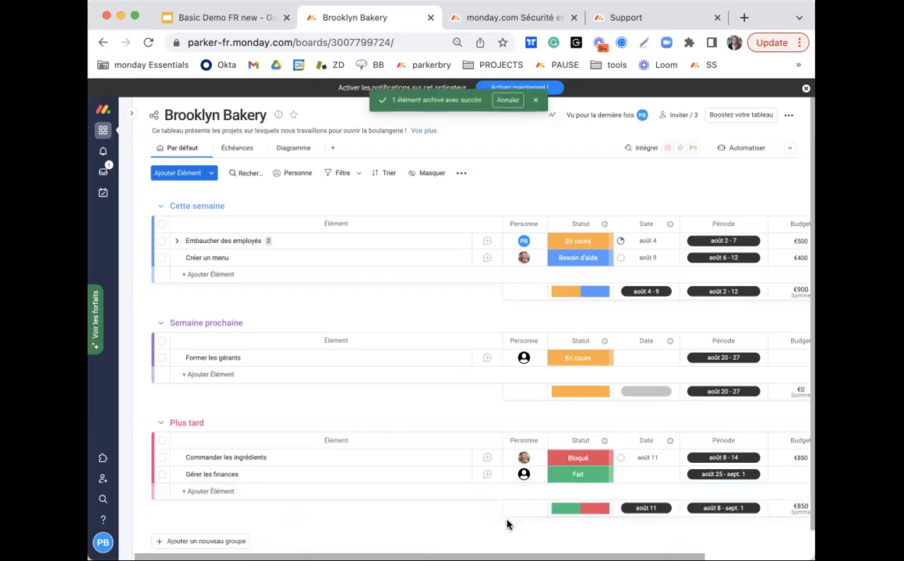
{"action": "left_click", "coordinate": [507, 103]}
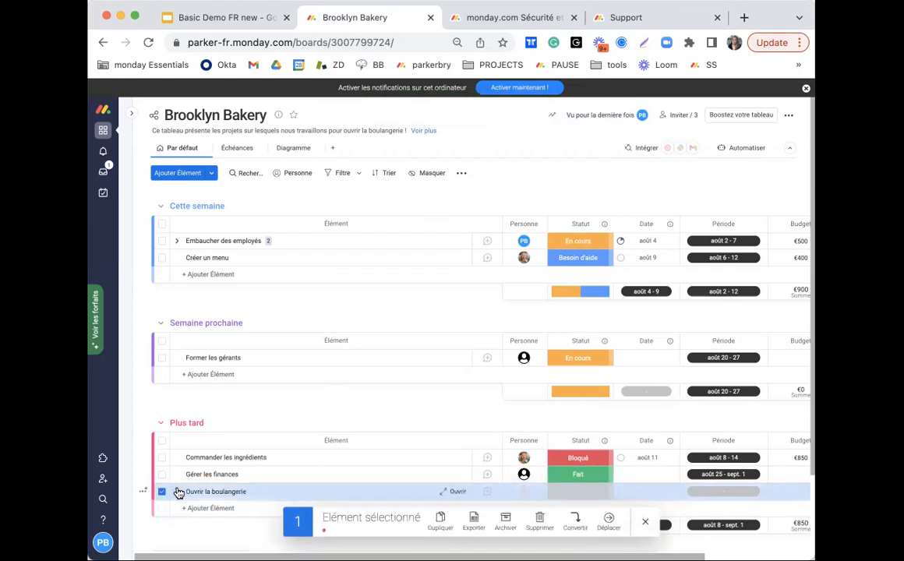
{"action": "left_click", "coordinate": [162, 492]}
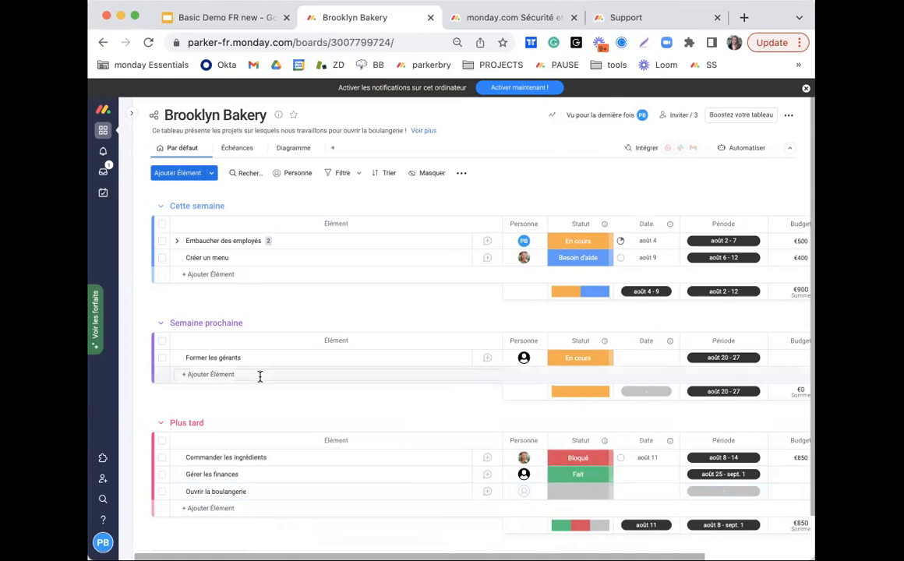
Select Gérer les finances and Ouvrir la boulangerie, clear the selection, then show Plus tard's group options.
{"action": "left_click", "coordinate": [162, 474]}
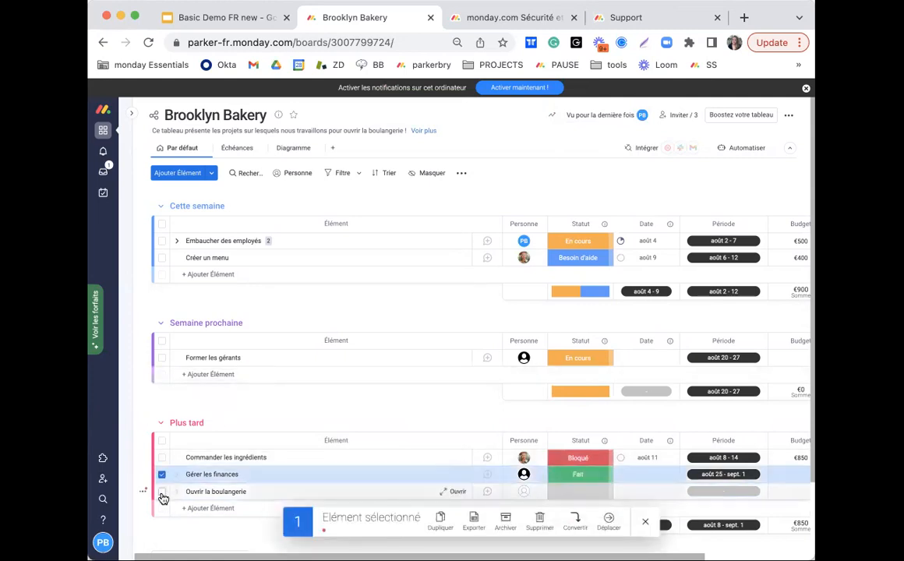
{"action": "left_click", "coordinate": [161, 492]}
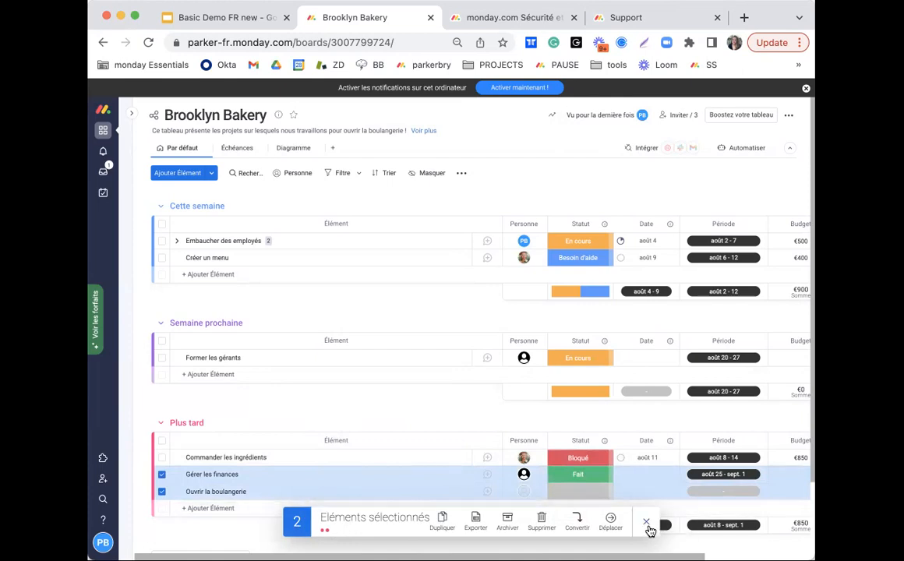
{"action": "left_click", "coordinate": [646, 524]}
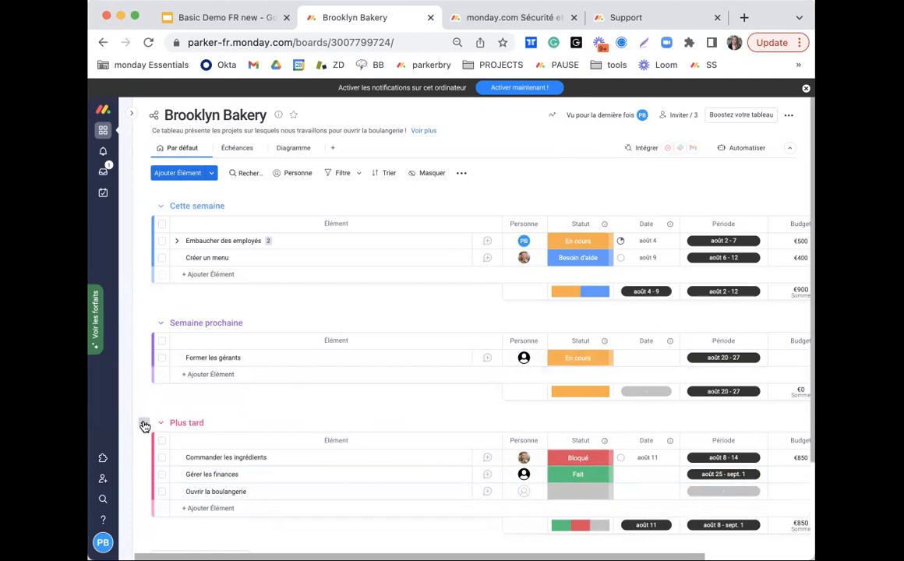
{"action": "left_click", "coordinate": [144, 426]}
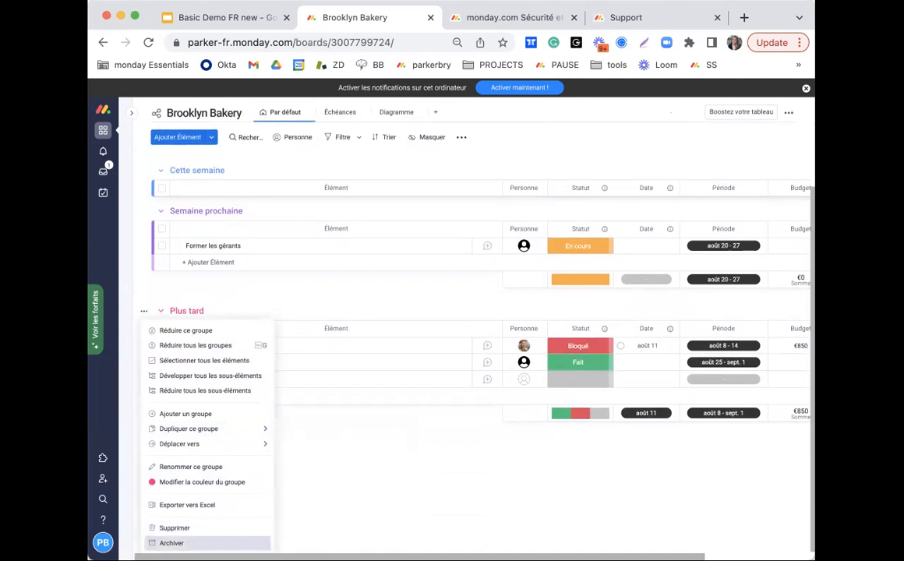
Dismiss the group menu, check the board's options menu, then bring up the PB account menu.
{"action": "left_click", "coordinate": [381, 491]}
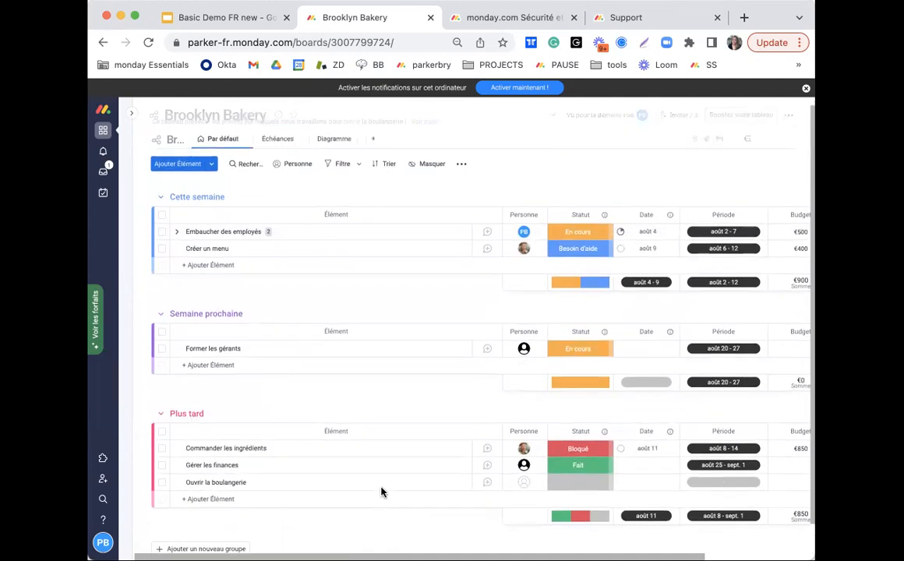
{"action": "scroll", "coordinate": [381, 491], "scroll_direction": "up", "scroll_amount": 2}
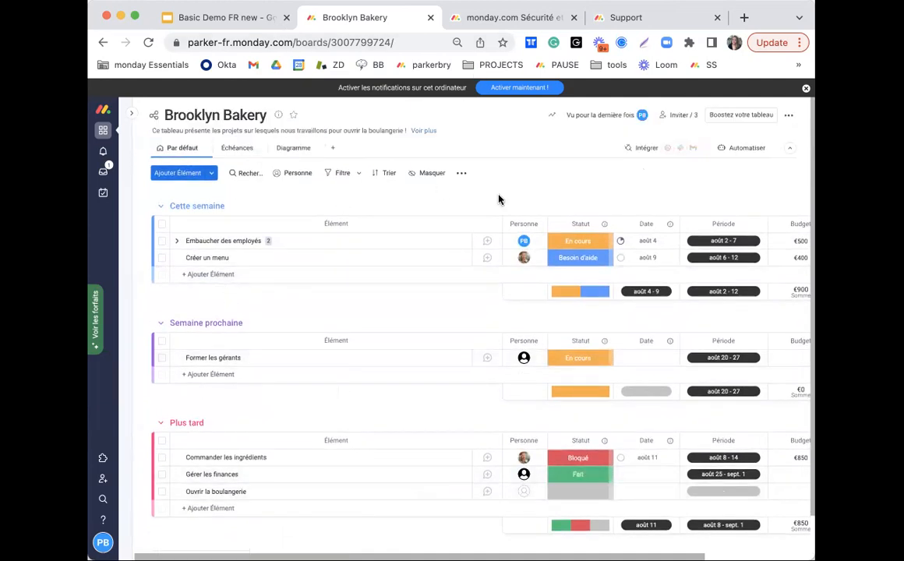
{"action": "left_click", "coordinate": [788, 118]}
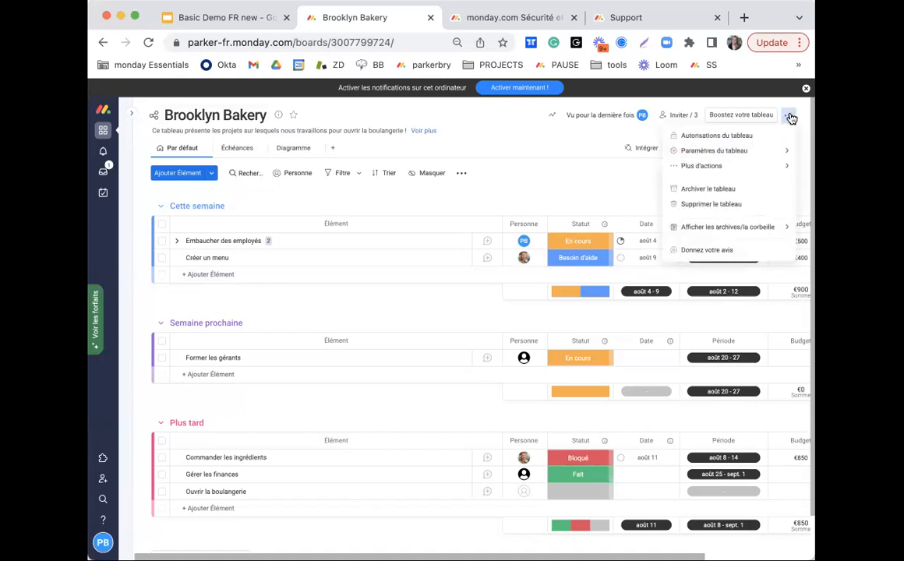
{"action": "mouse_move", "coordinate": [785, 155]}
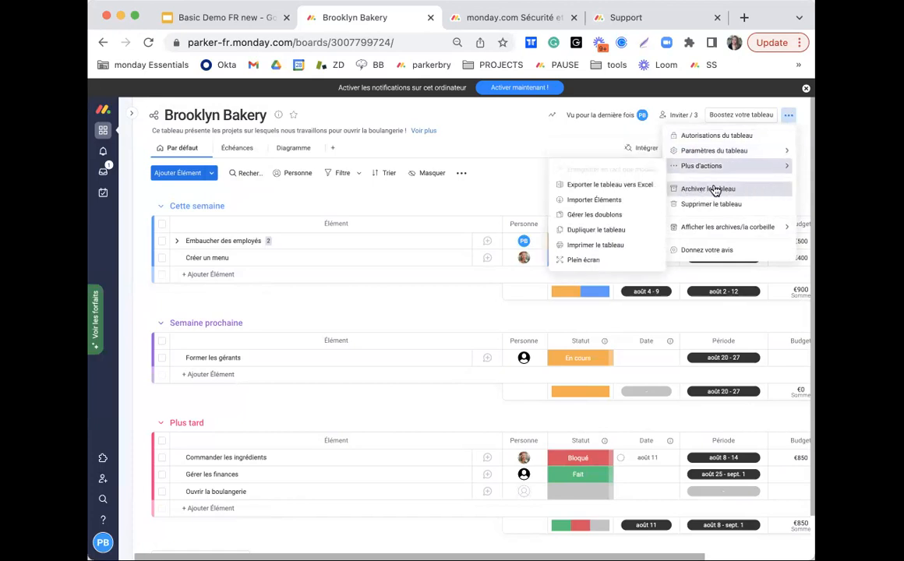
{"action": "left_click", "coordinate": [490, 138]}
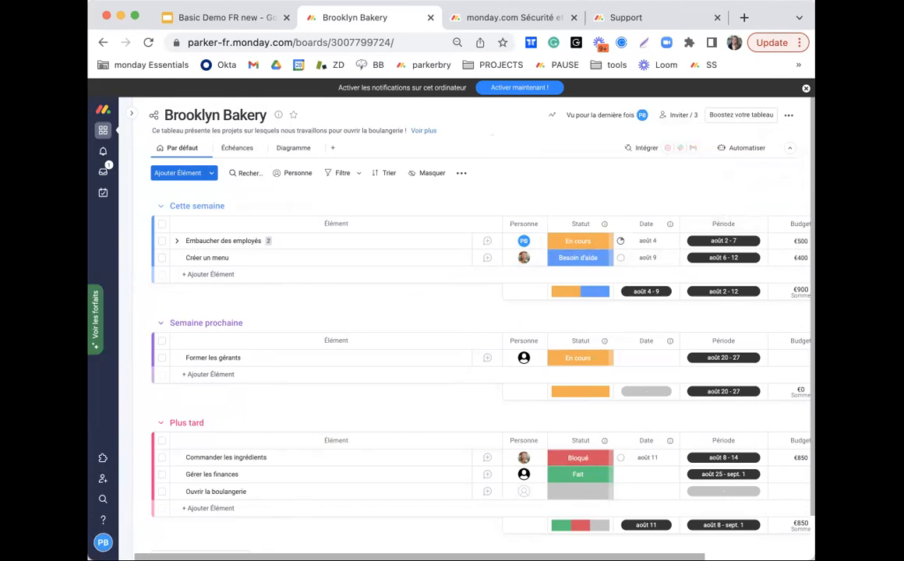
{"action": "left_click", "coordinate": [102, 543]}
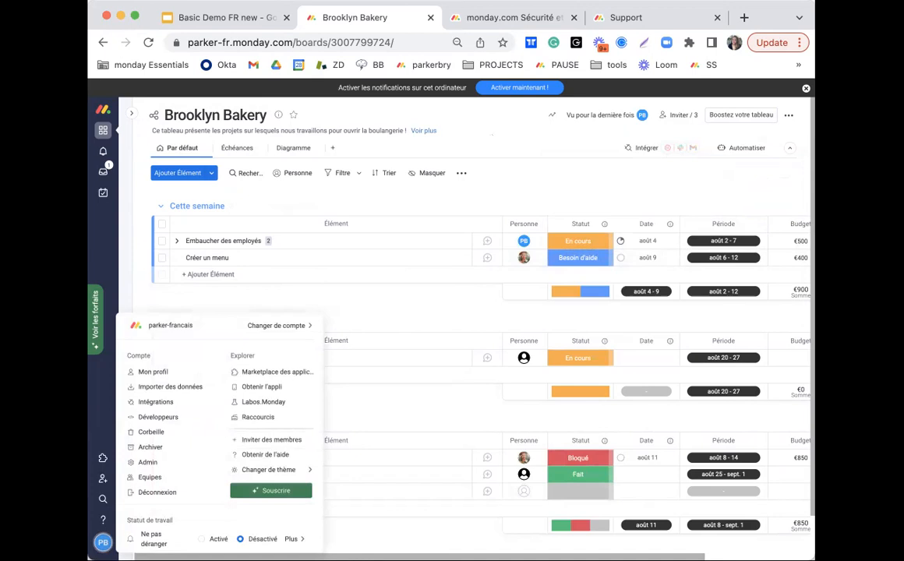
View the archived boards under Archiver, then return to the Brooklyn Bakery board.
{"action": "left_click", "coordinate": [137, 447]}
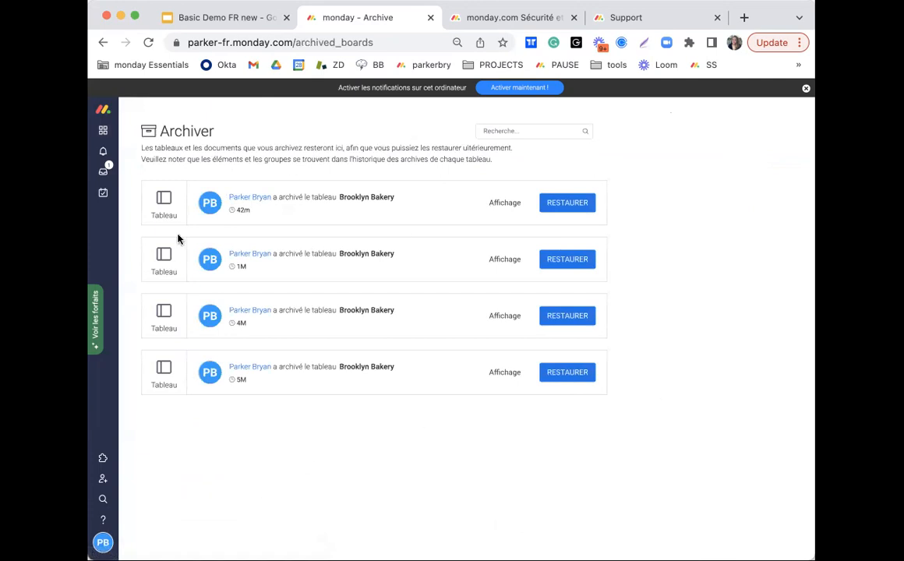
{"action": "left_click", "coordinate": [103, 543]}
{"action": "left_click", "coordinate": [102, 543]}
{"action": "left_click", "coordinate": [106, 133]}
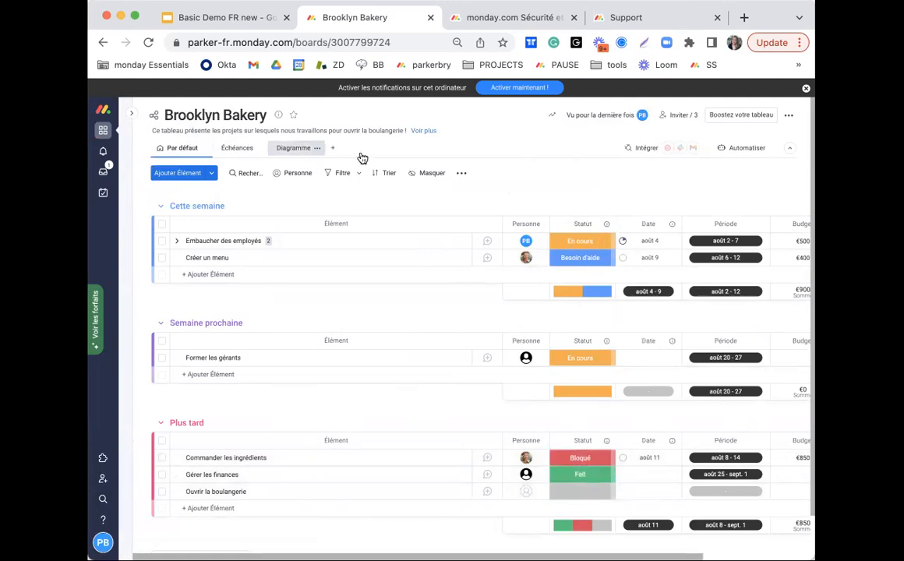
Show the workspace sidebar and the DEMOS selector's list of available workspaces.
{"action": "left_click", "coordinate": [132, 114]}
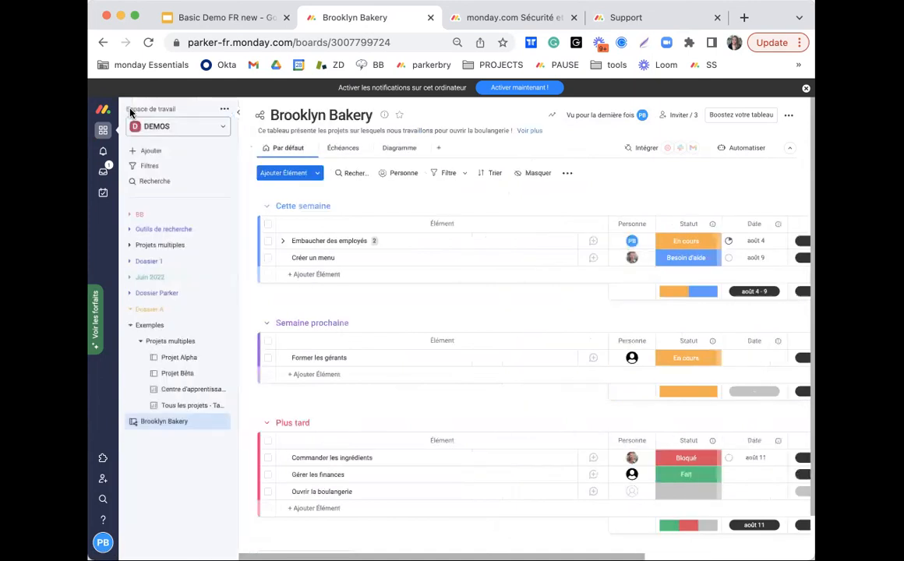
{"action": "left_click", "coordinate": [169, 133]}
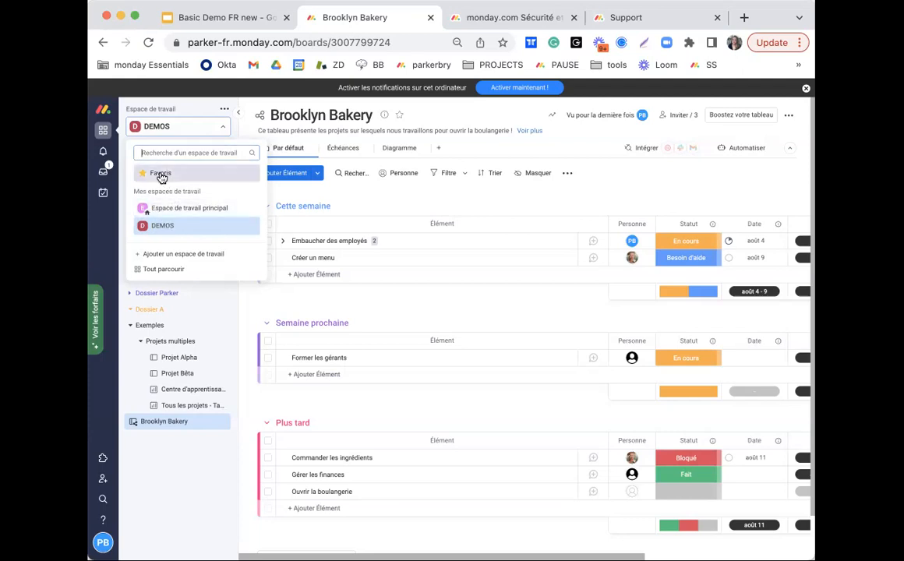
Start then cancel a new workspace, and switch to the DEMOS workspace overview.
{"action": "left_click", "coordinate": [178, 254]}
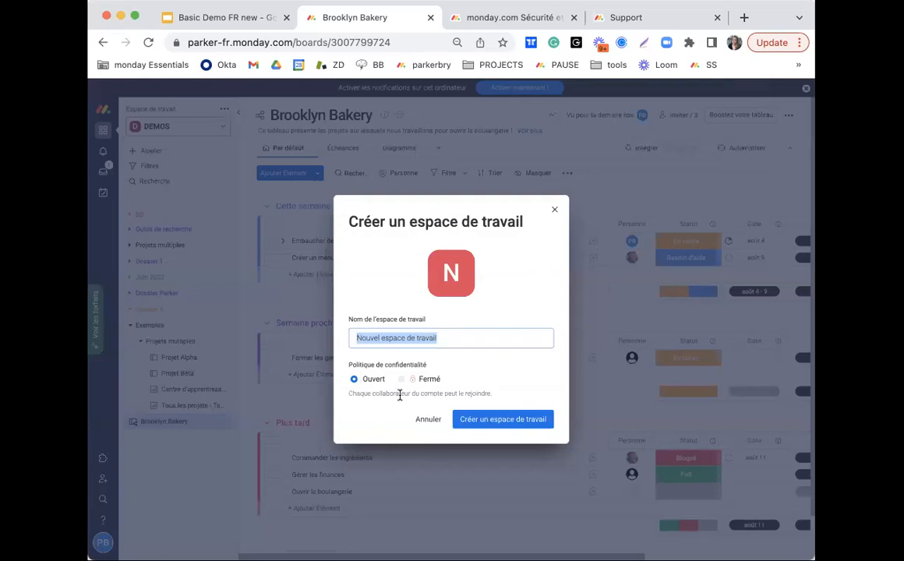
{"action": "left_click", "coordinate": [554, 212]}
{"action": "left_click", "coordinate": [188, 127]}
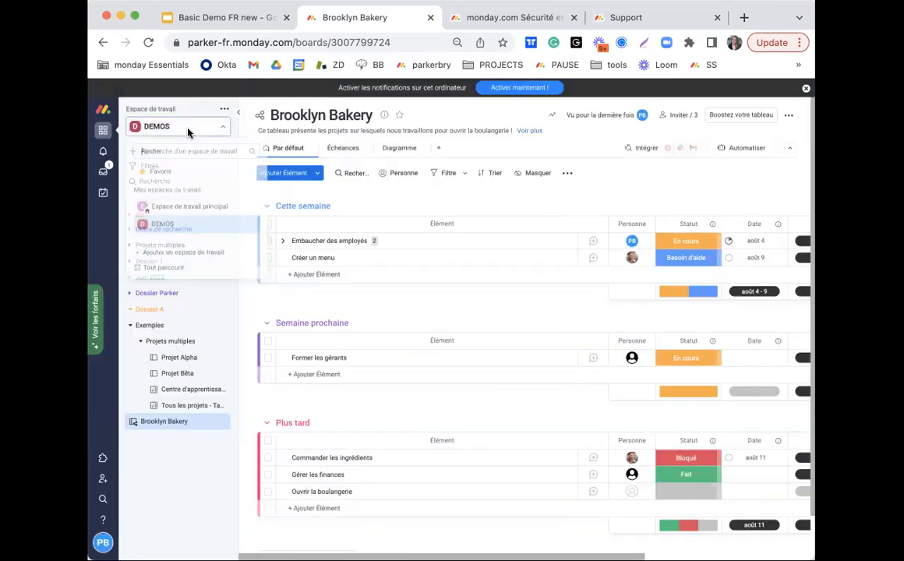
{"action": "left_click", "coordinate": [173, 230]}
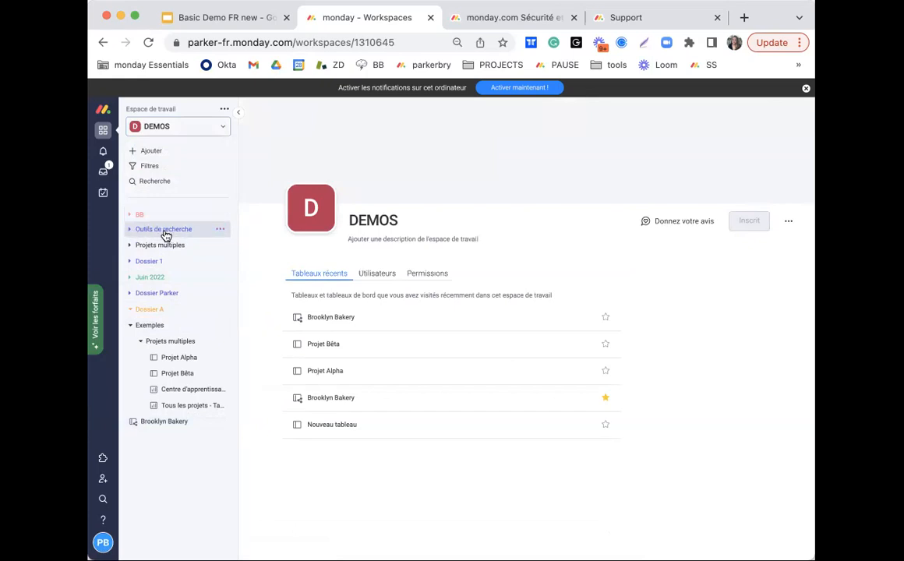
Expand and collapse the Outils de recherche folder, then bring up the sidebar's Ajouter menu.
{"action": "left_click", "coordinate": [130, 231]}
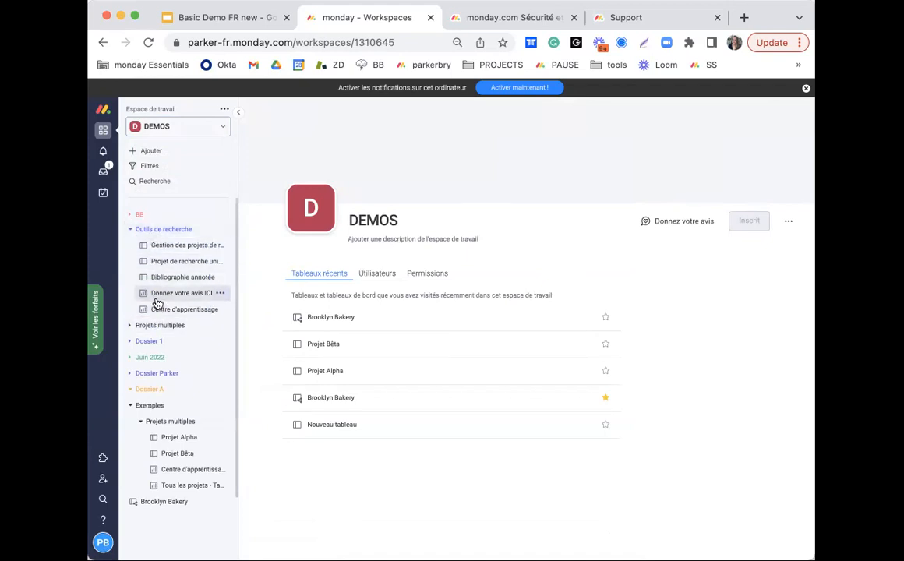
{"action": "left_click", "coordinate": [131, 230]}
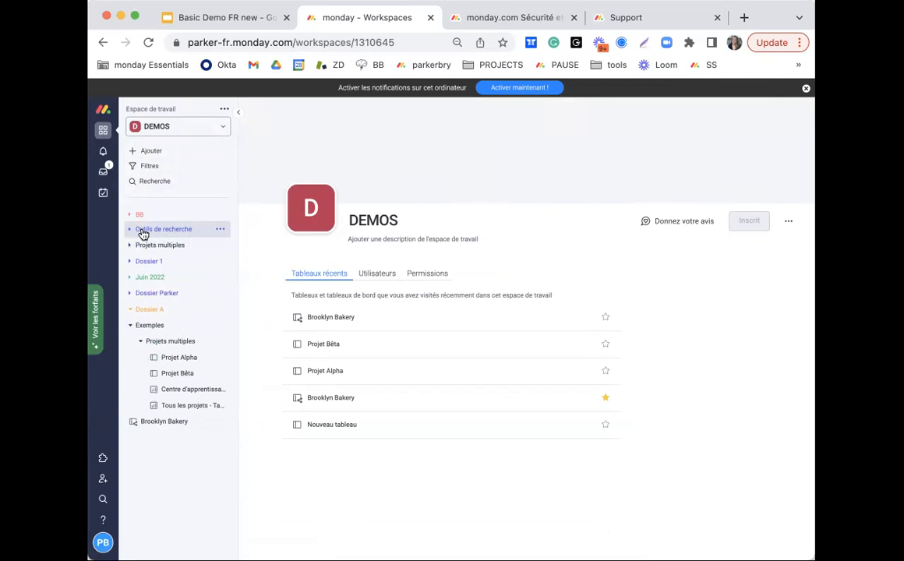
{"action": "left_click", "coordinate": [142, 153]}
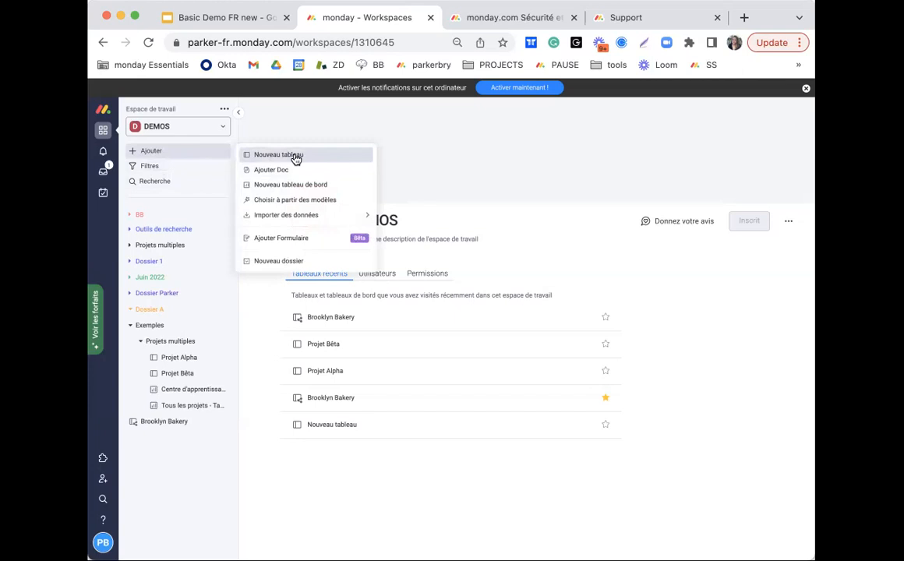
Create a new folder named 'juillet 2022' in the DEMOS workspace.
{"action": "left_click", "coordinate": [273, 261]}
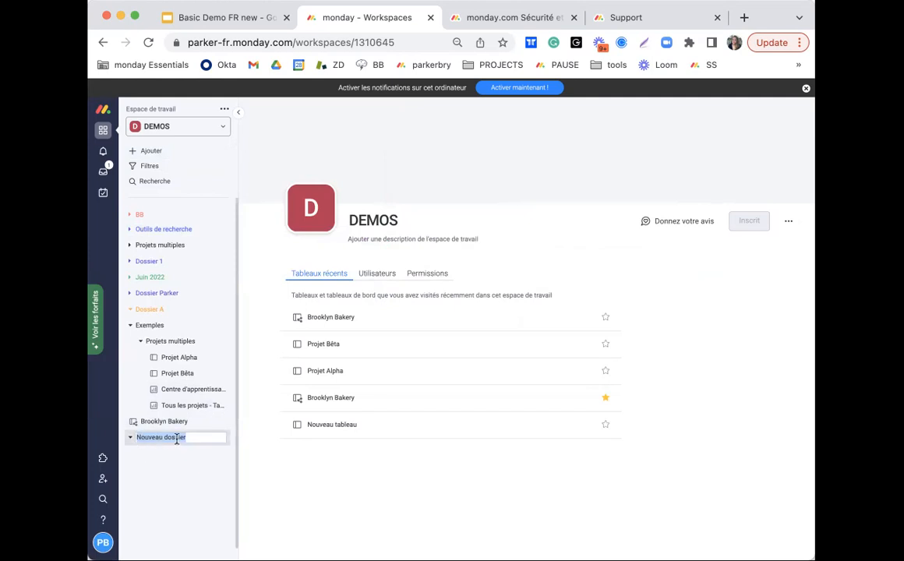
{"action": "type", "text": "juli"}
{"action": "key", "text": "BackSpace"}
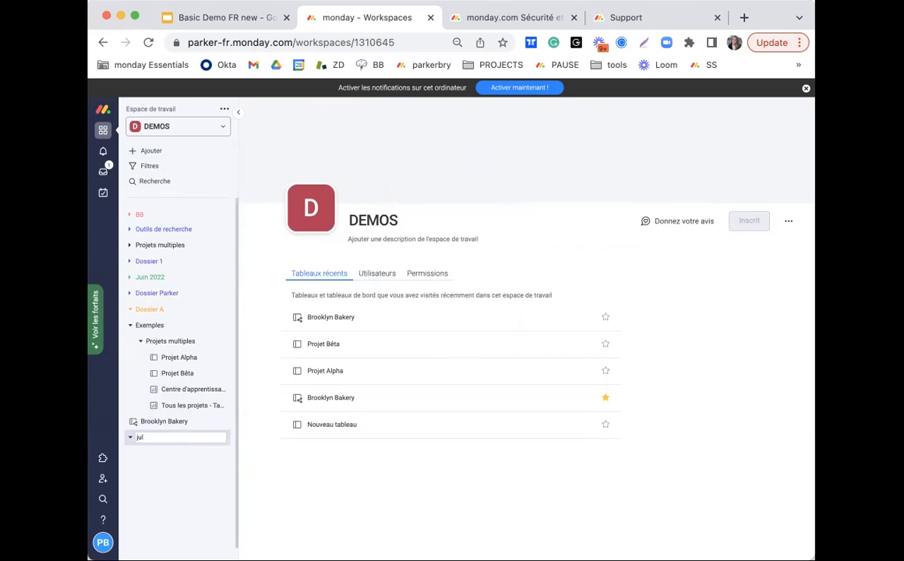
{"action": "type", "text": "llet 2022"}
{"action": "key", "text": "Return"}
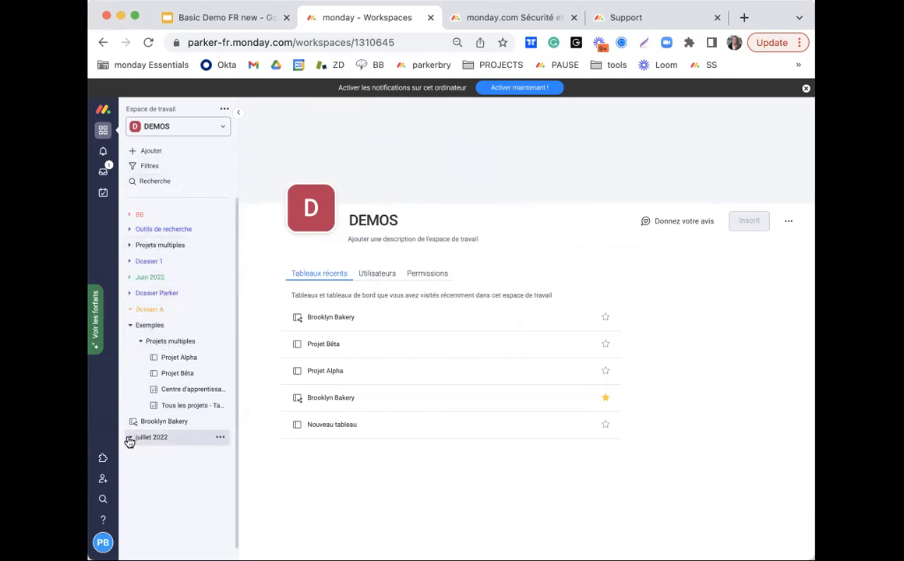
Change the juillet 2022 folder's colour to light blue.
{"action": "left_click", "coordinate": [219, 437]}
{"action": "mouse_move", "coordinate": [234, 395]}
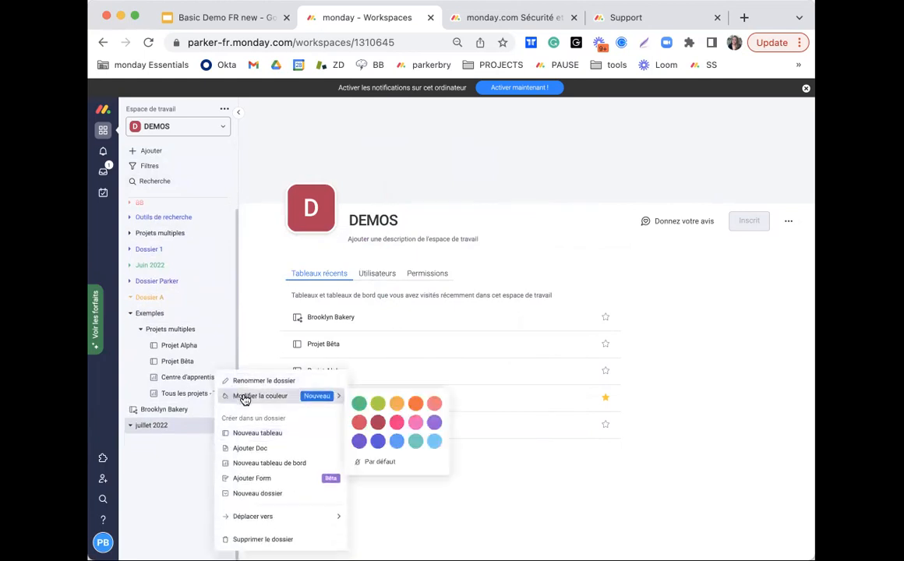
{"action": "left_click", "coordinate": [434, 441]}
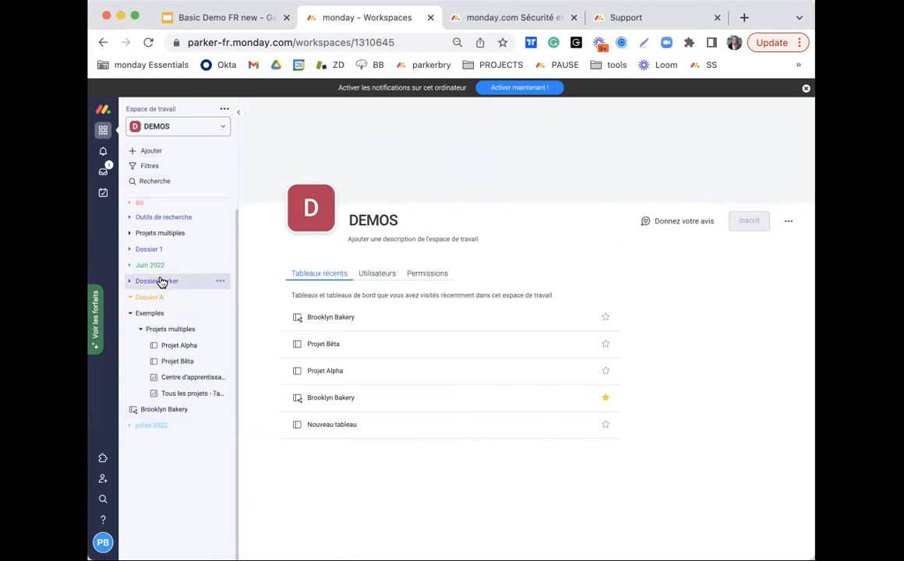
{"action": "scroll", "coordinate": [162, 234], "scroll_direction": "up", "scroll_amount": 1}
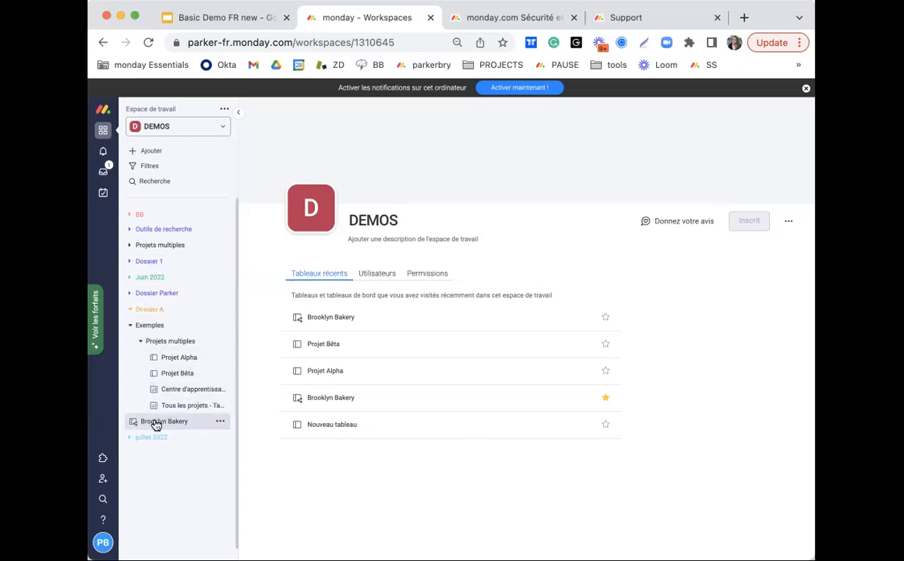
Move Brooklyn Bakery into juillet 2022 and collapse the juillet 2022, Projets multiples and Exemples folders.
{"action": "left_click_drag", "start_coordinate": [156, 431], "coordinate": [151, 450]}
{"action": "left_click", "coordinate": [131, 423]}
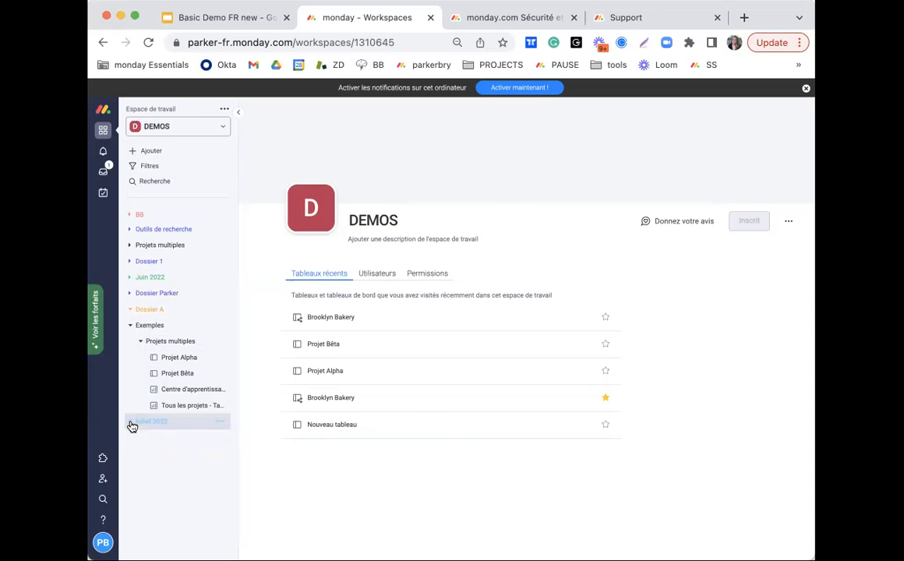
{"action": "left_click", "coordinate": [140, 341]}
{"action": "left_click", "coordinate": [131, 326]}
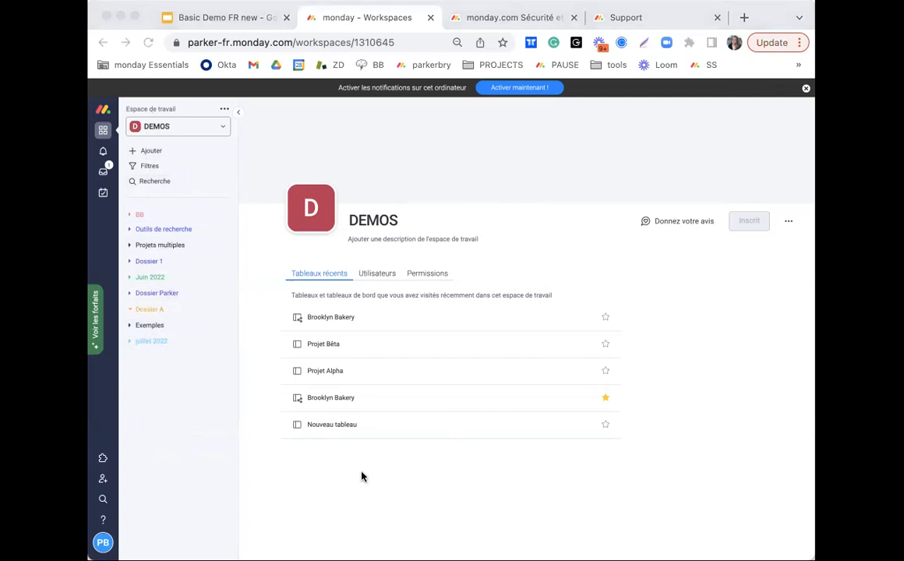
Expand the juillet 2022 folder and open the Brooklyn Bakery board.
{"action": "left_click", "coordinate": [190, 466]}
{"action": "left_click", "coordinate": [127, 342]}
{"action": "left_click", "coordinate": [154, 358]}
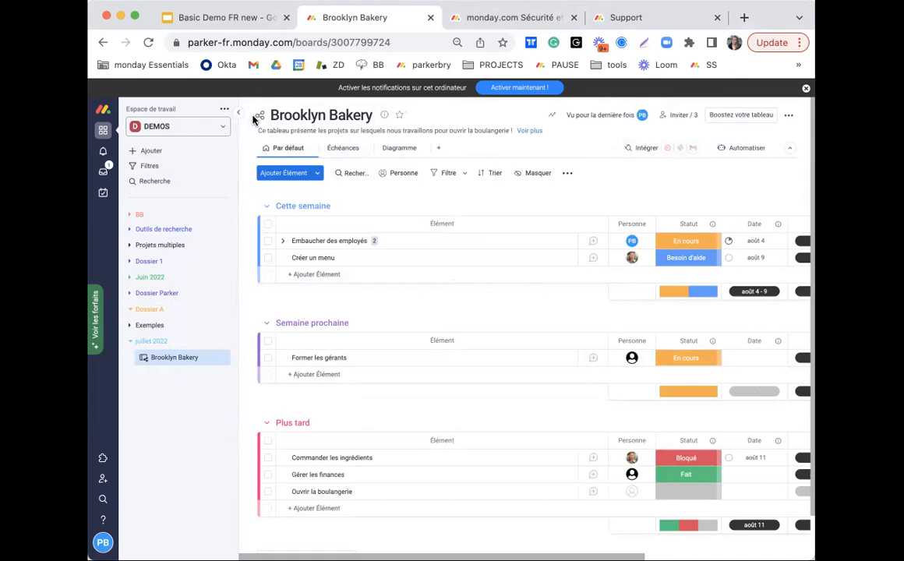
Star Brooklyn Bakery as a favourite, filter the sidebar to Favoris, and collapse the navigation panel.
{"action": "left_click", "coordinate": [399, 117]}
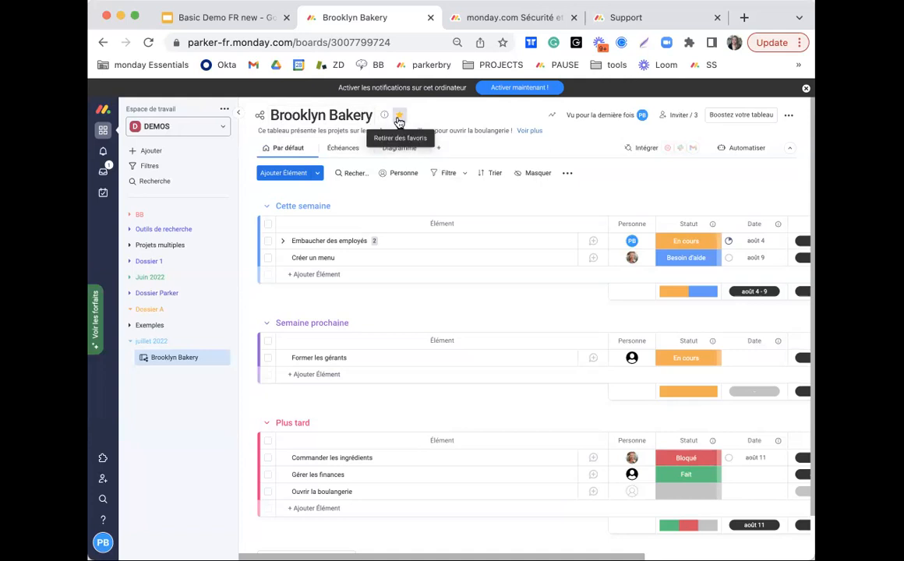
{"action": "left_click", "coordinate": [164, 129]}
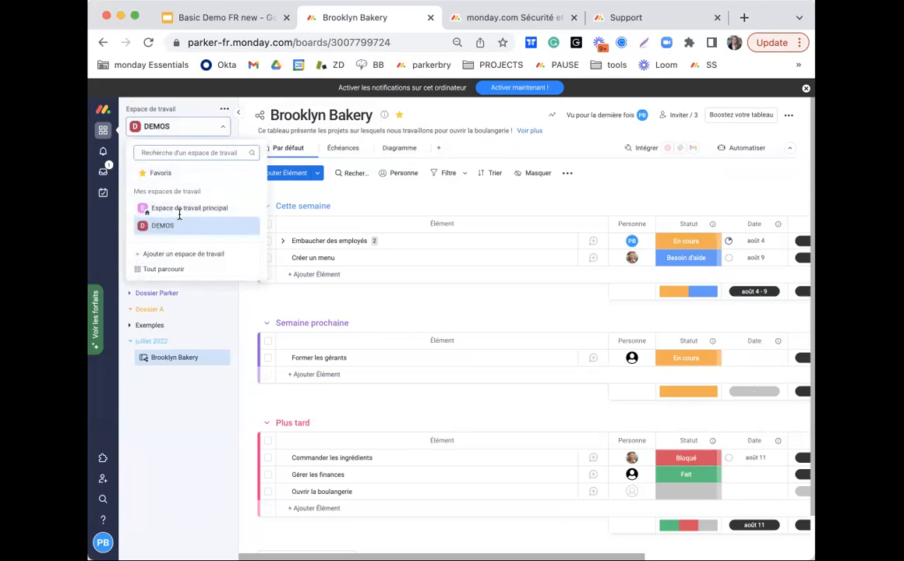
{"action": "left_click", "coordinate": [159, 173]}
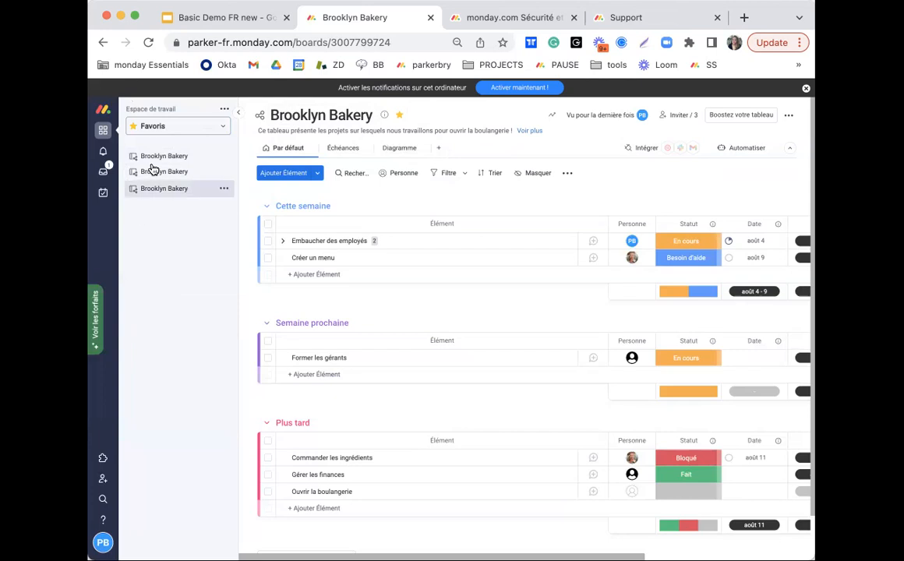
{"action": "left_click", "coordinate": [238, 113]}
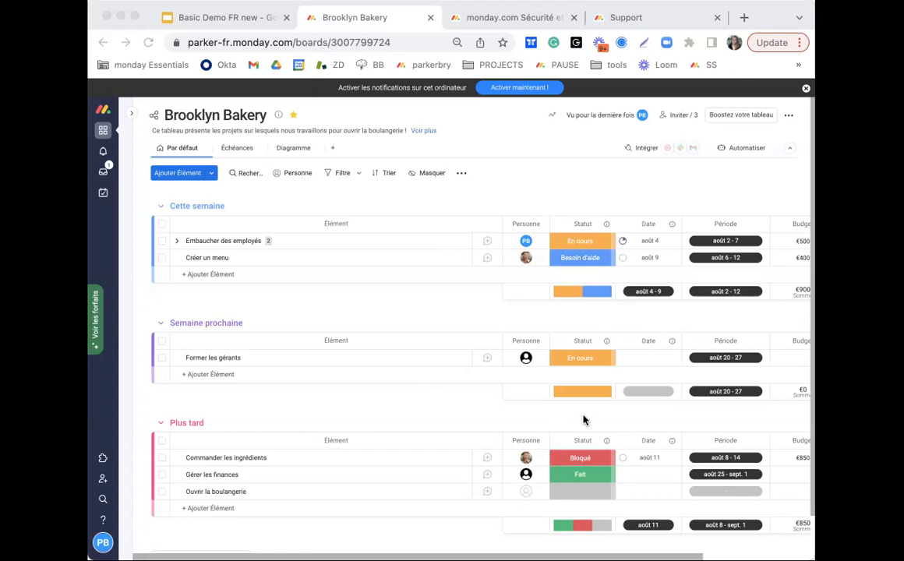
{"action": "left_click", "coordinate": [592, 175]}
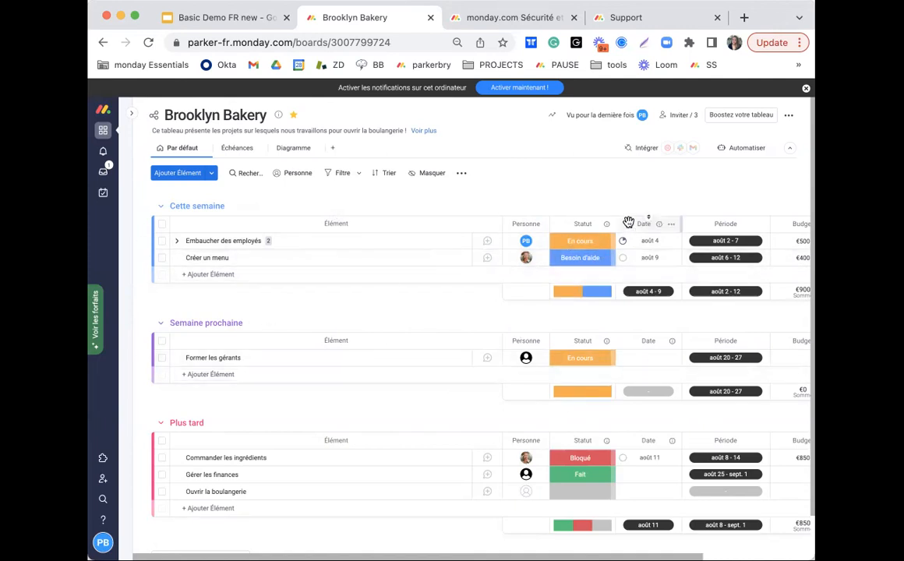
{"action": "left_click", "coordinate": [676, 117]}
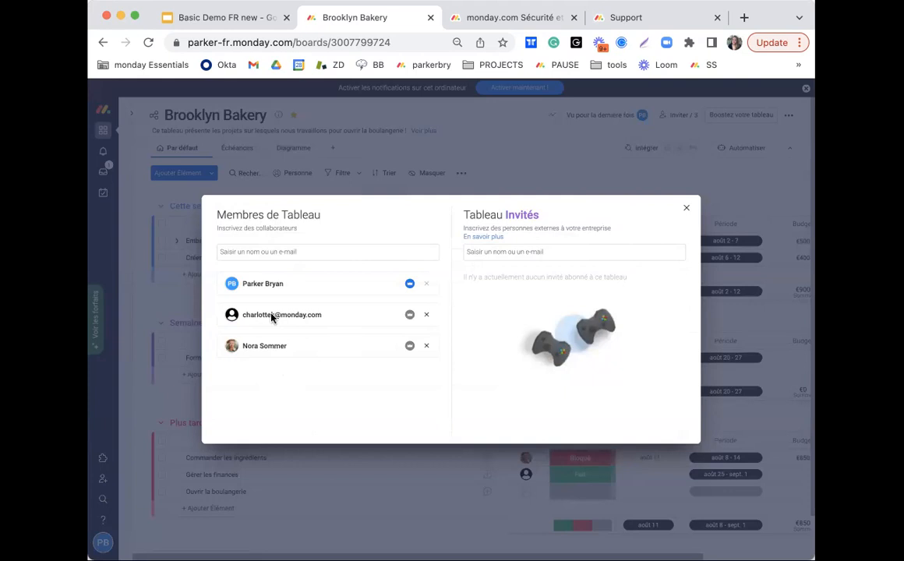
{"action": "left_click_drag", "start_coordinate": [464, 228], "coordinate": [608, 227]}
{"action": "left_click", "coordinate": [507, 251]}
{"action": "left_click", "coordinate": [480, 252]}
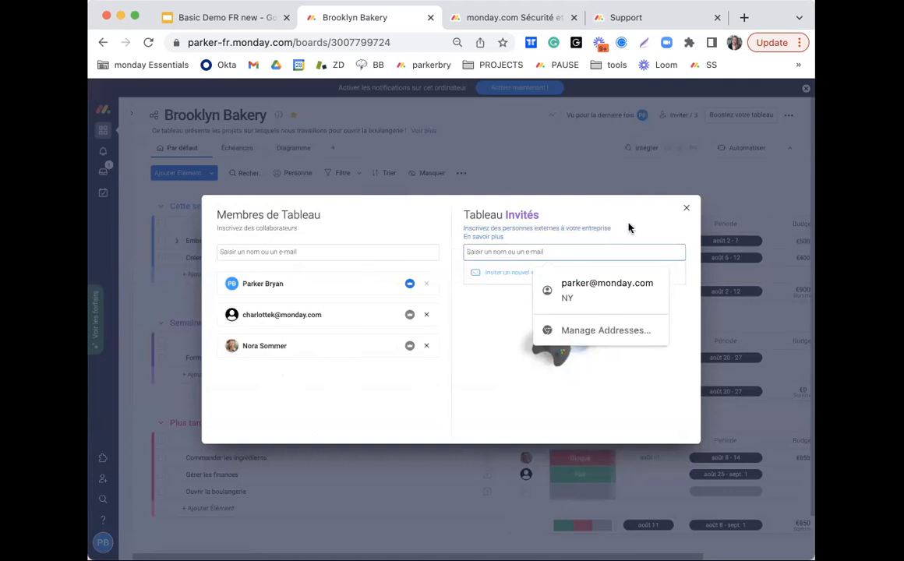
{"action": "left_click", "coordinate": [685, 209]}
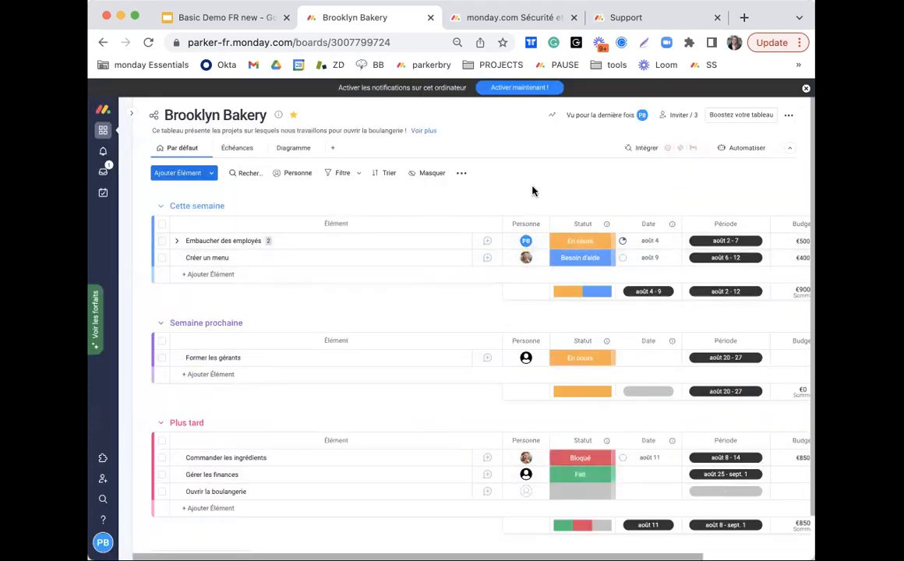
{"action": "scroll", "coordinate": [537, 350], "scroll_direction": "down", "scroll_amount": 2}
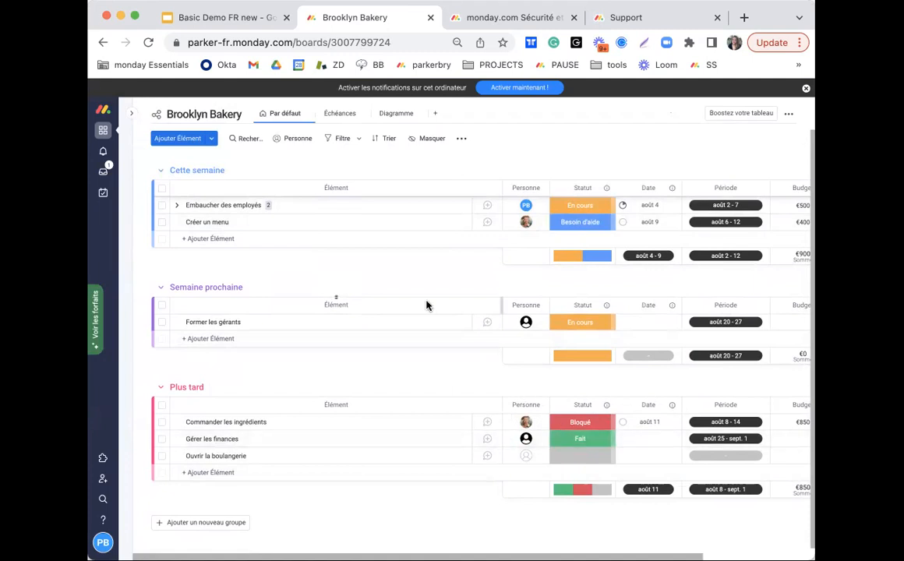
{"action": "scroll", "coordinate": [431, 308], "scroll_direction": "up", "scroll_amount": 2}
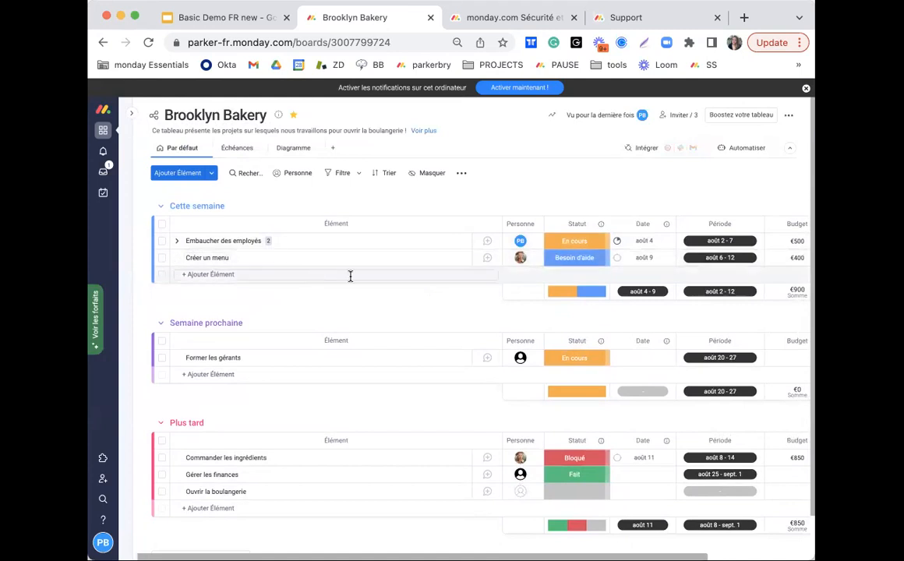
Post an update on Créer un menu mentioning a teammate: 'svp fegarder cet élement!'.
{"action": "left_click", "coordinate": [488, 259]}
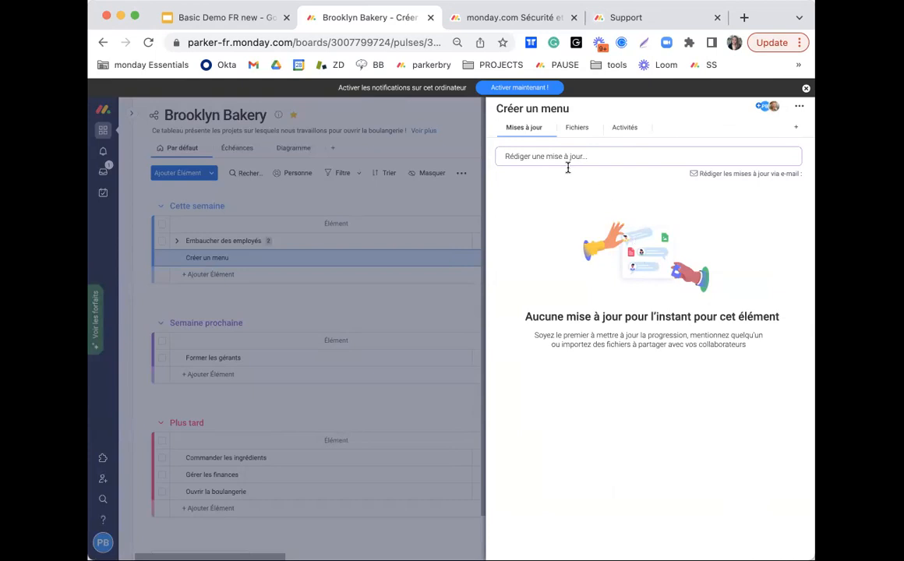
{"action": "left_click", "coordinate": [537, 156]}
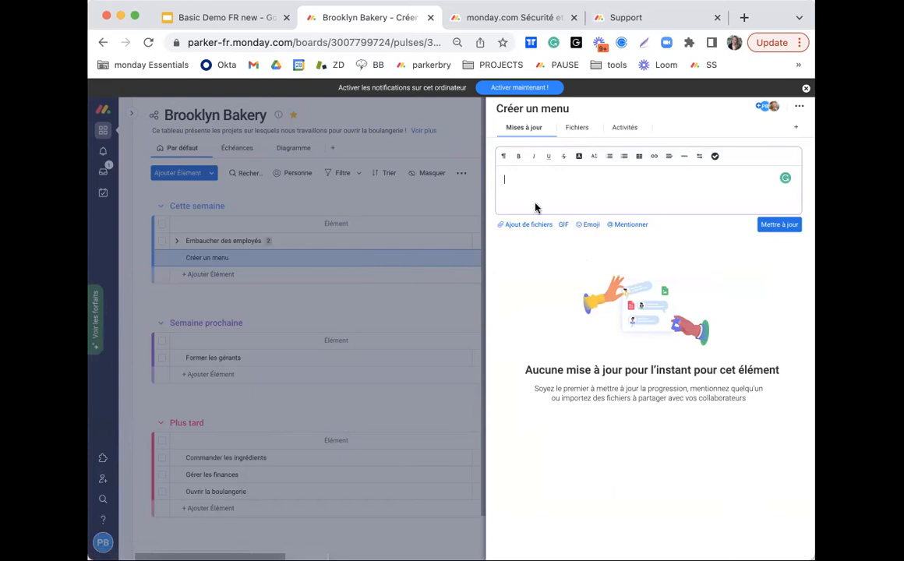
{"action": "type", "text": "@"}
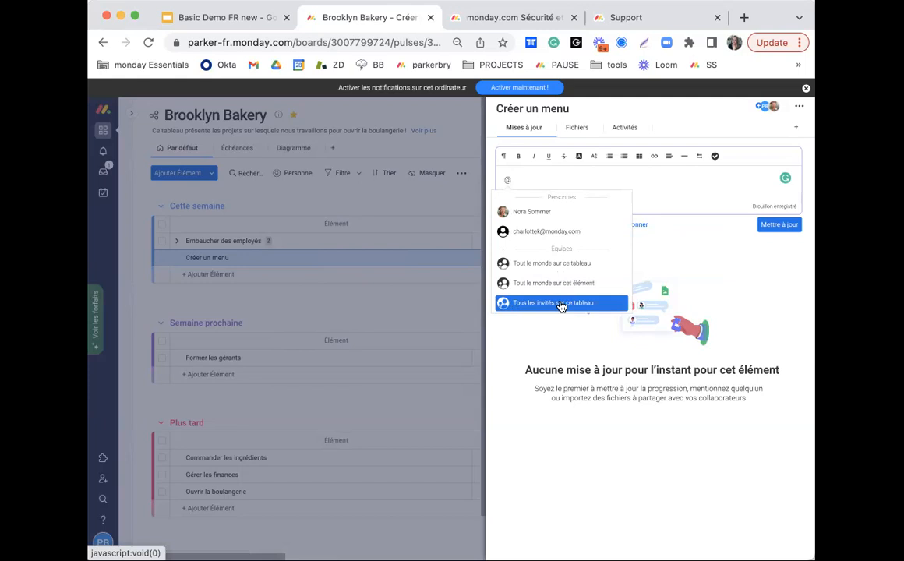
{"action": "left_click", "coordinate": [534, 212]}
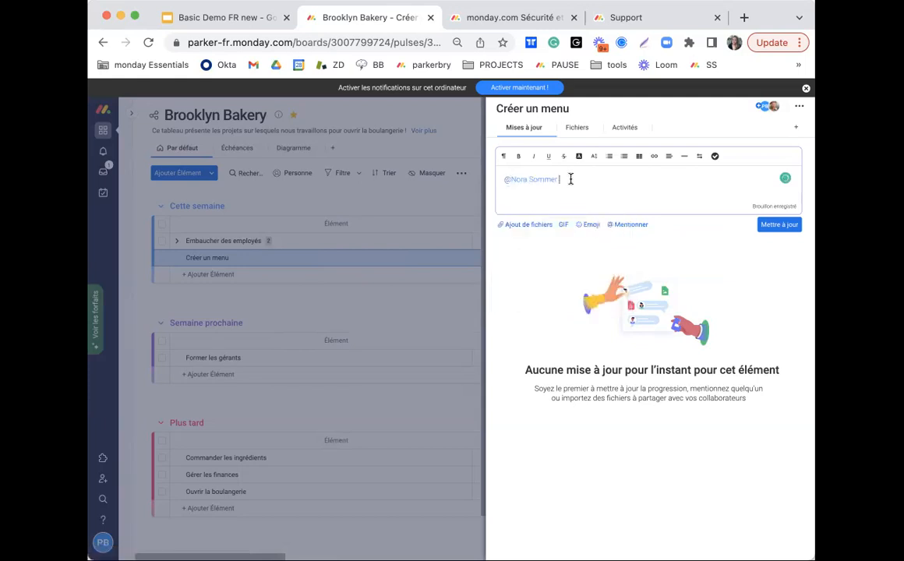
{"action": "type", "text": "svp f"}
{"action": "type", "text": "egarder cet éle"}
{"action": "type", "text": "ment!"}
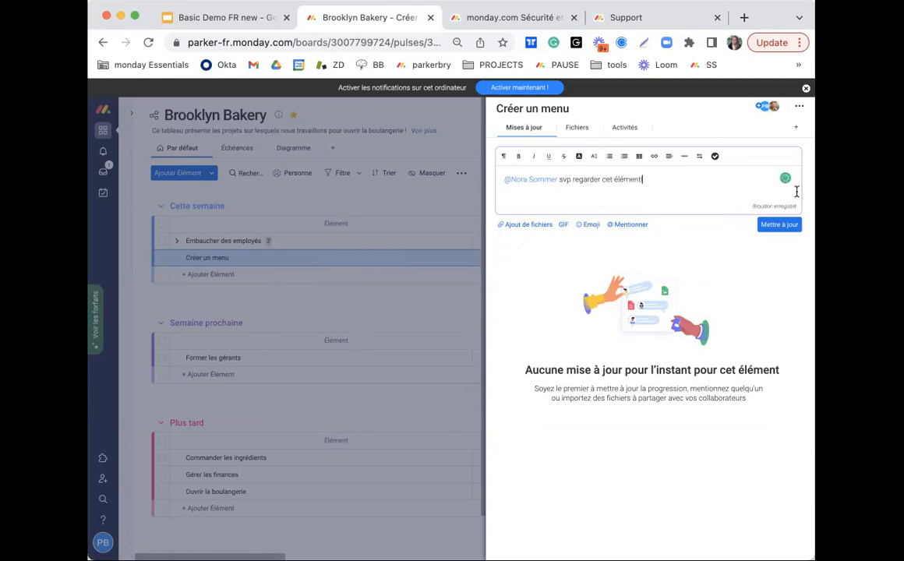
{"action": "left_click", "coordinate": [775, 227]}
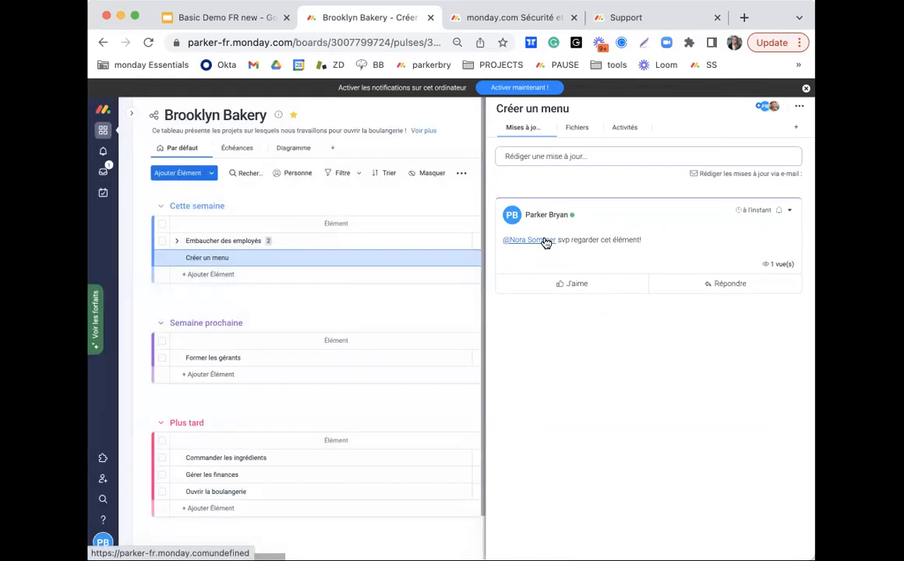
Dismiss the desktop notifications banner and close the Créer un menu updates panel.
{"action": "left_click", "coordinate": [104, 154]}
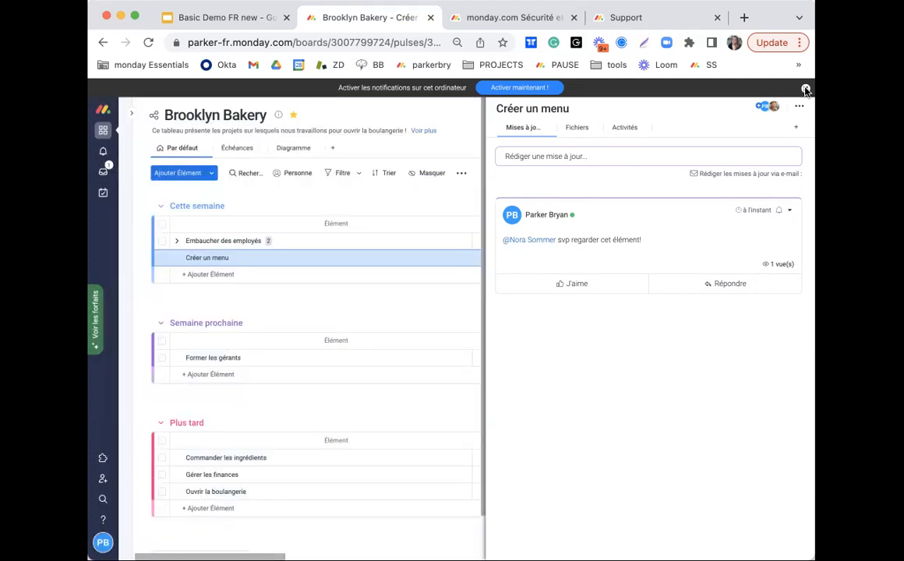
{"action": "left_click", "coordinate": [806, 91]}
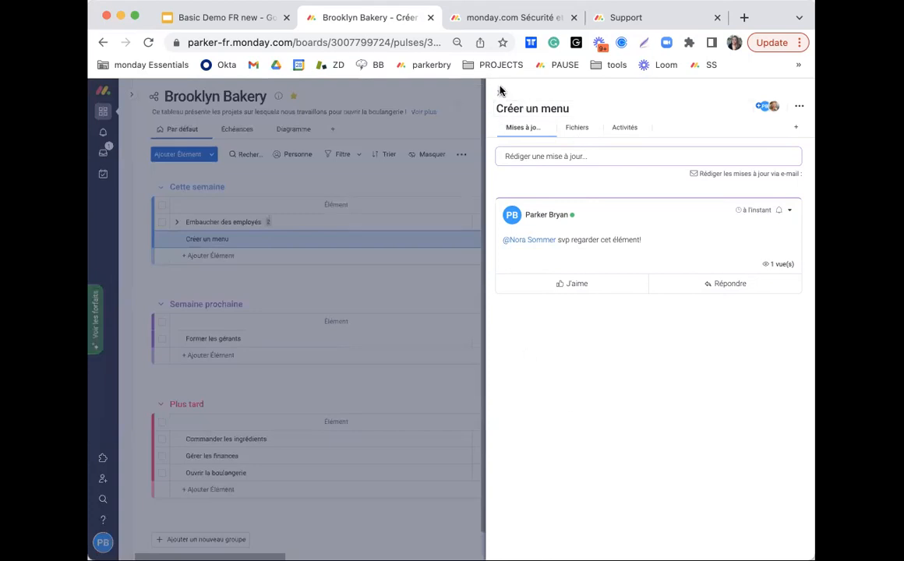
{"action": "left_click", "coordinate": [501, 91]}
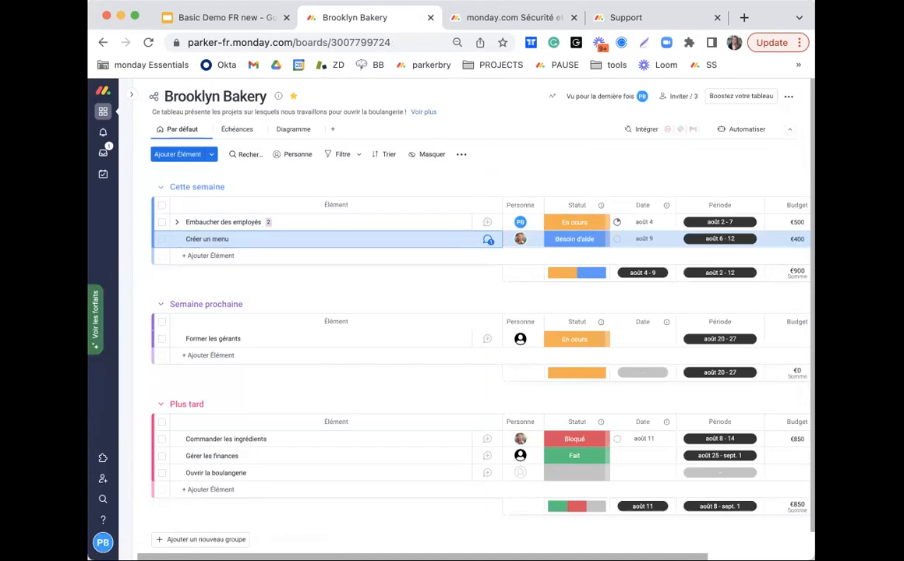
Check the Tous, Je suis mentionné and M'a été assigné notification tabs, then close Notifications.
{"action": "left_click", "coordinate": [103, 133]}
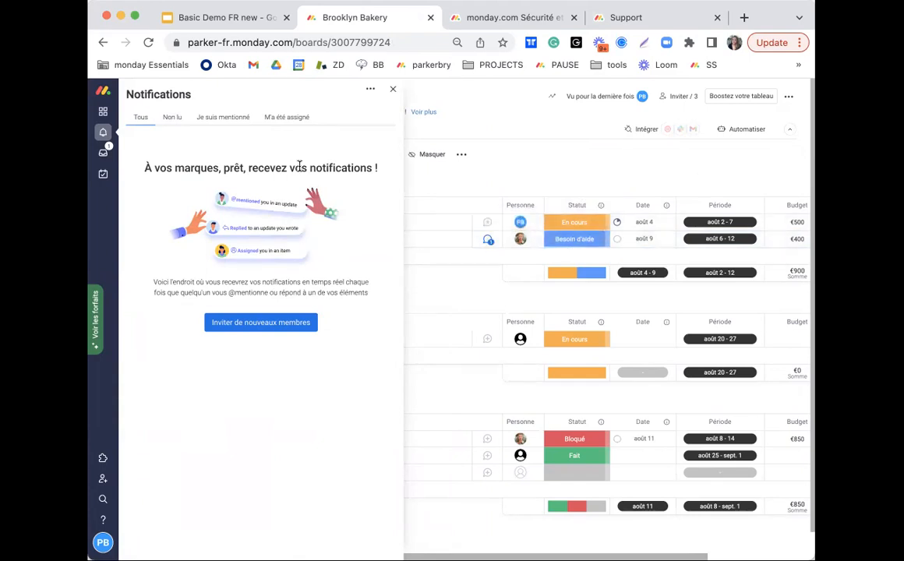
{"action": "left_click", "coordinate": [231, 117]}
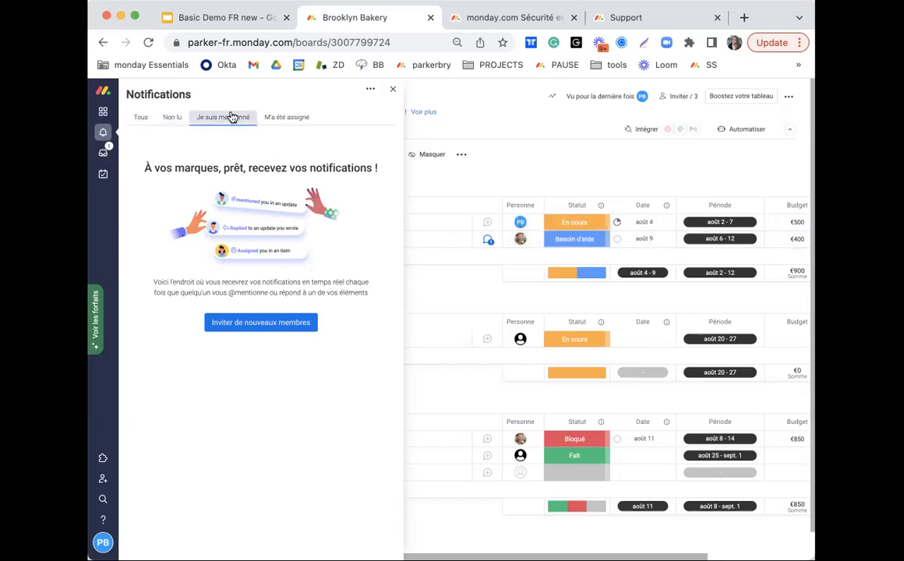
{"action": "left_click", "coordinate": [282, 123]}
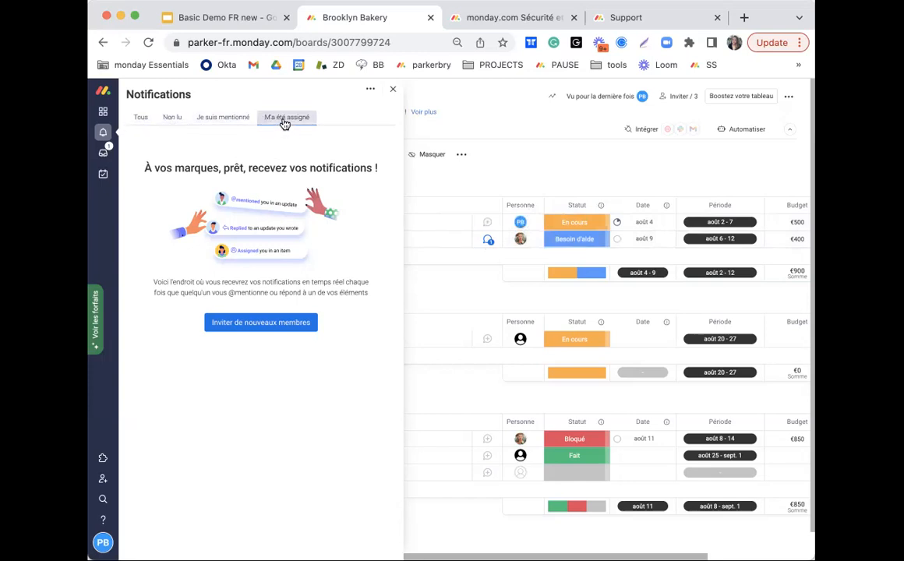
{"action": "left_click", "coordinate": [143, 117]}
{"action": "left_click", "coordinate": [204, 118]}
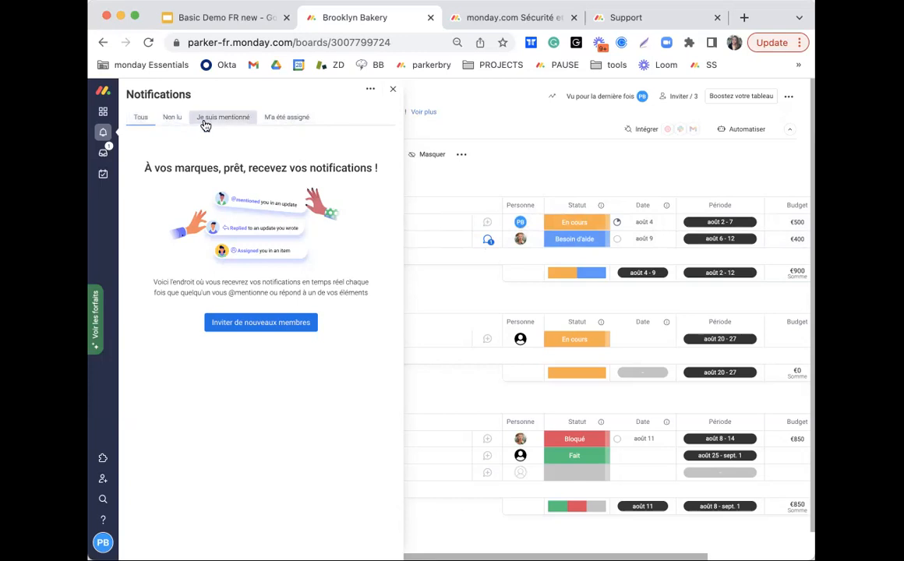
{"action": "left_click", "coordinate": [394, 92]}
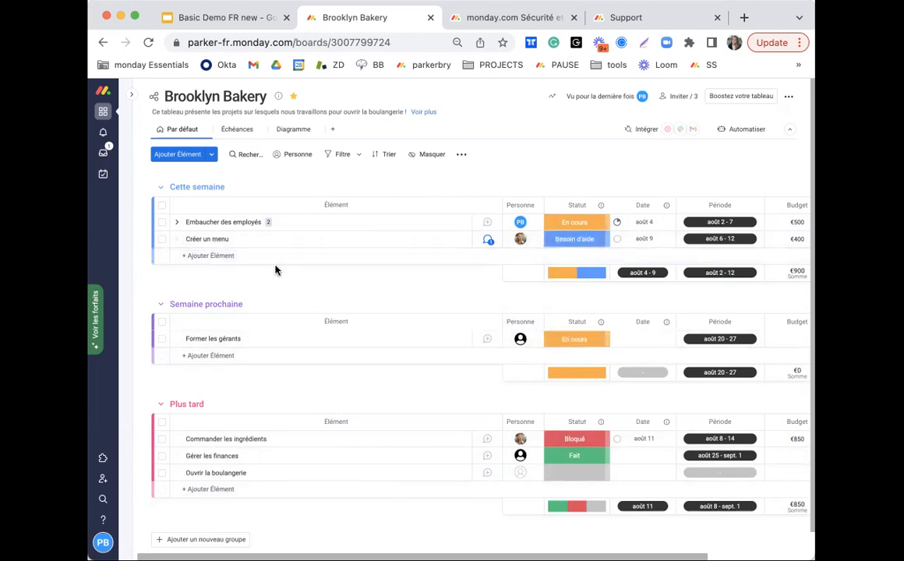
{"action": "left_click", "coordinate": [243, 153]}
{"action": "type", "text": "menu"}
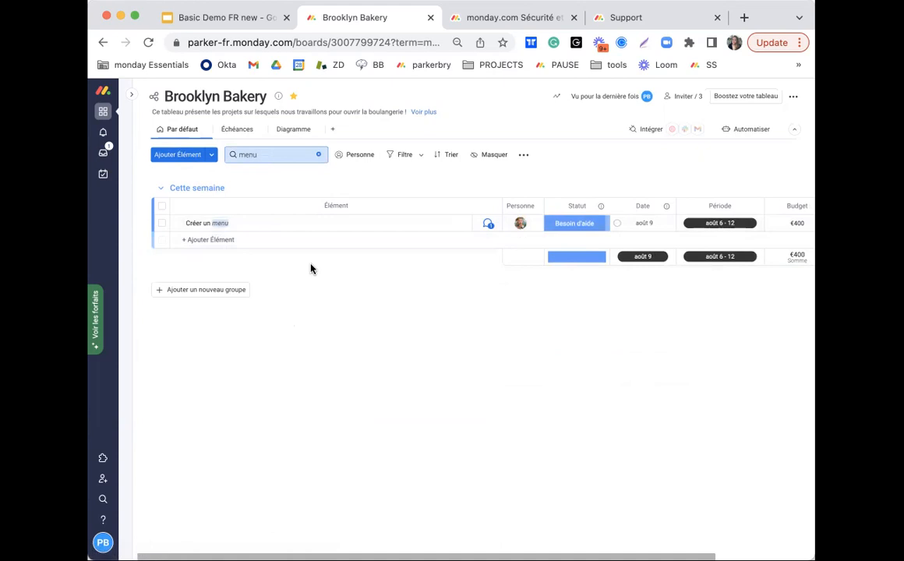
{"action": "left_click", "coordinate": [318, 155]}
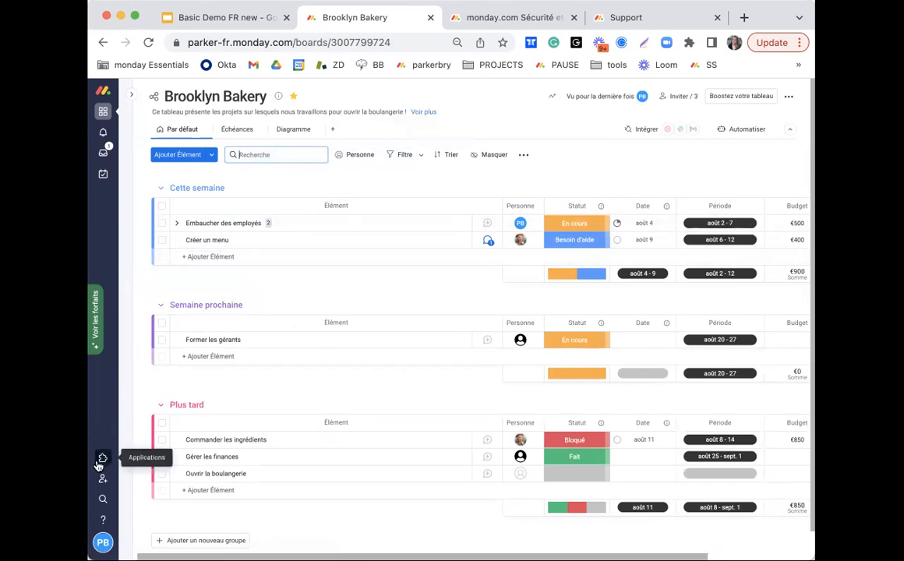
{"action": "left_click", "coordinate": [102, 501]}
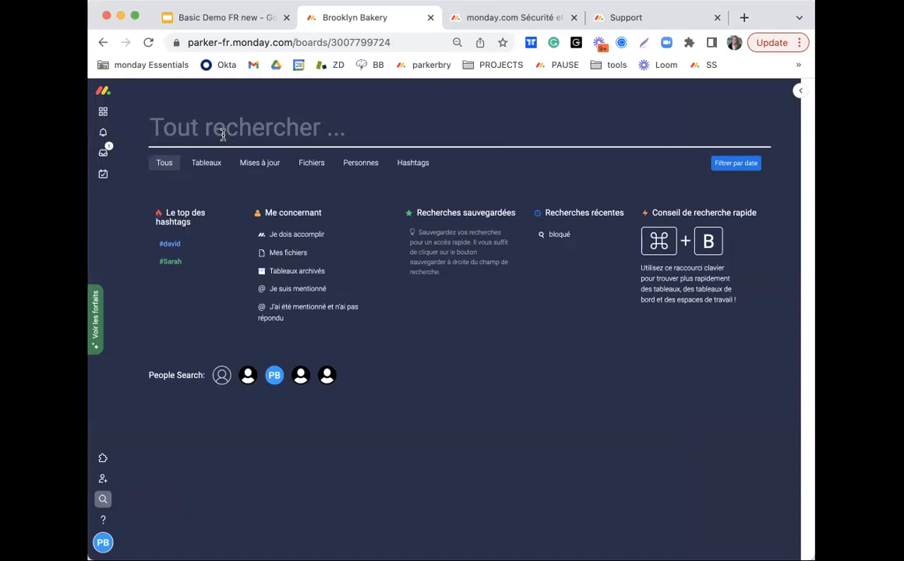
{"action": "type", "text": "menu"}
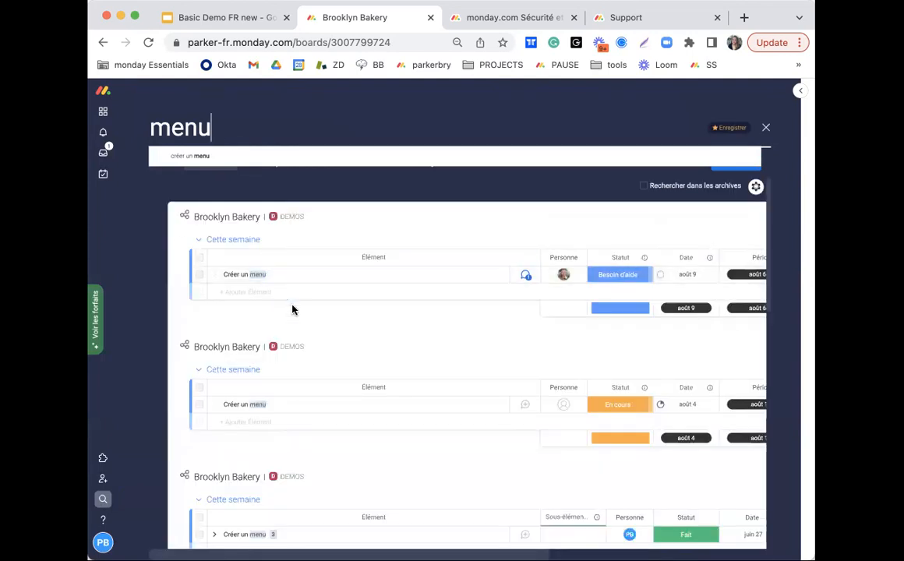
{"action": "scroll", "coordinate": [292, 309], "scroll_direction": "down", "scroll_amount": 3}
{"action": "scroll", "coordinate": [292, 309], "scroll_direction": "down", "scroll_amount": 8}
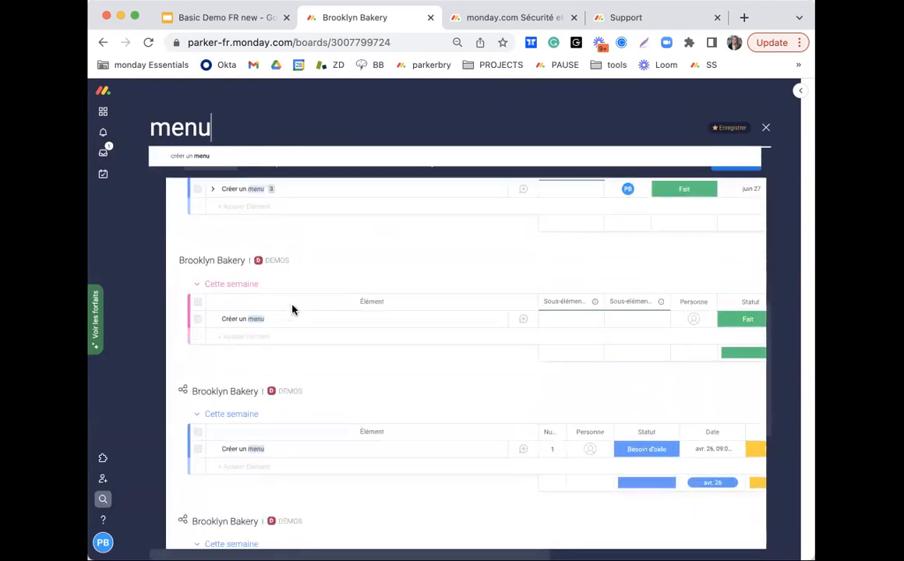
{"action": "scroll", "coordinate": [291, 355], "scroll_direction": "down", "scroll_amount": 6}
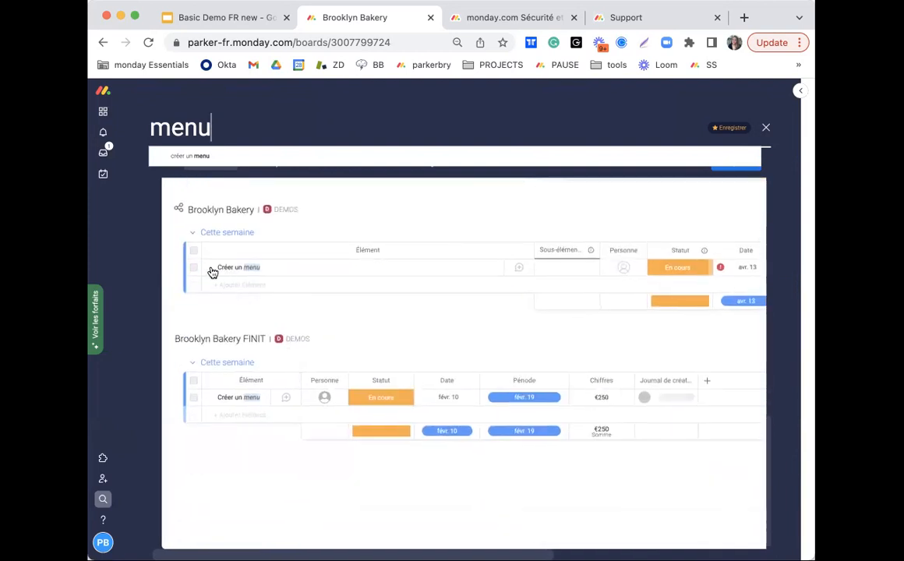
{"action": "scroll", "coordinate": [246, 268], "scroll_direction": "up", "scroll_amount": 15}
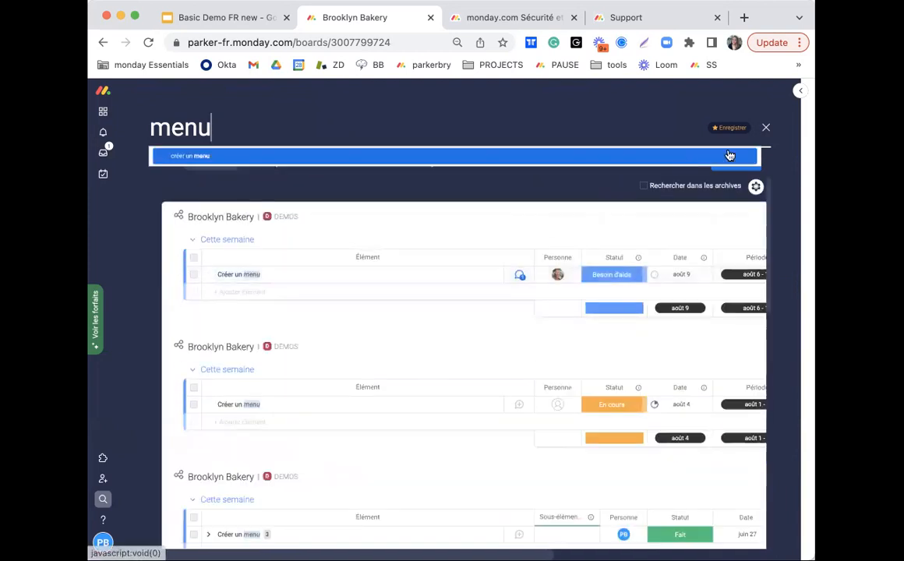
{"action": "left_click", "coordinate": [766, 131]}
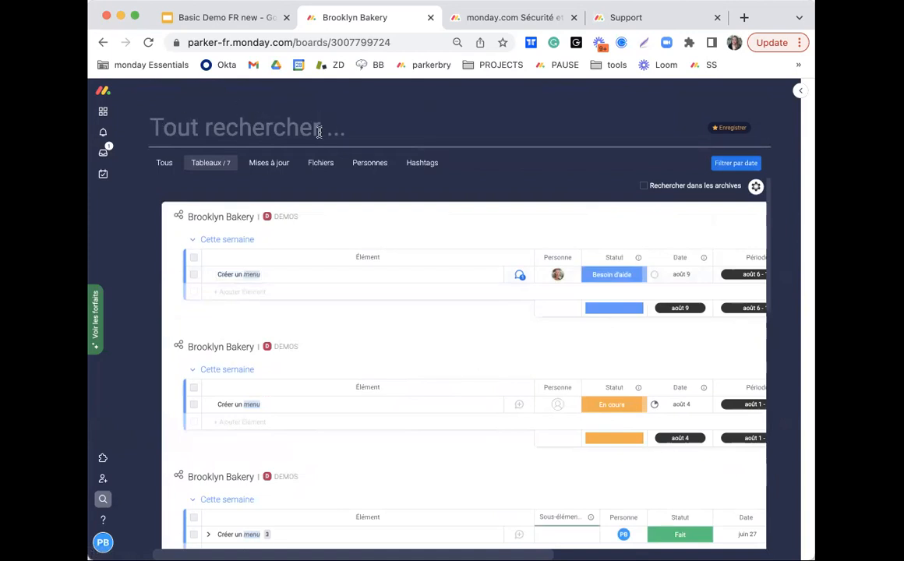
{"action": "left_click", "coordinate": [800, 90]}
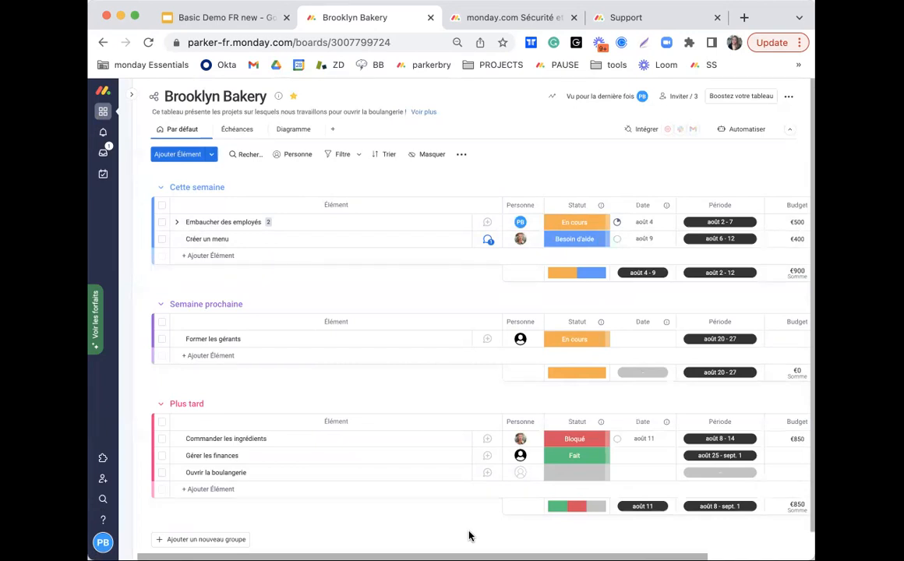
{"action": "mouse_move", "coordinate": [596, 381]}
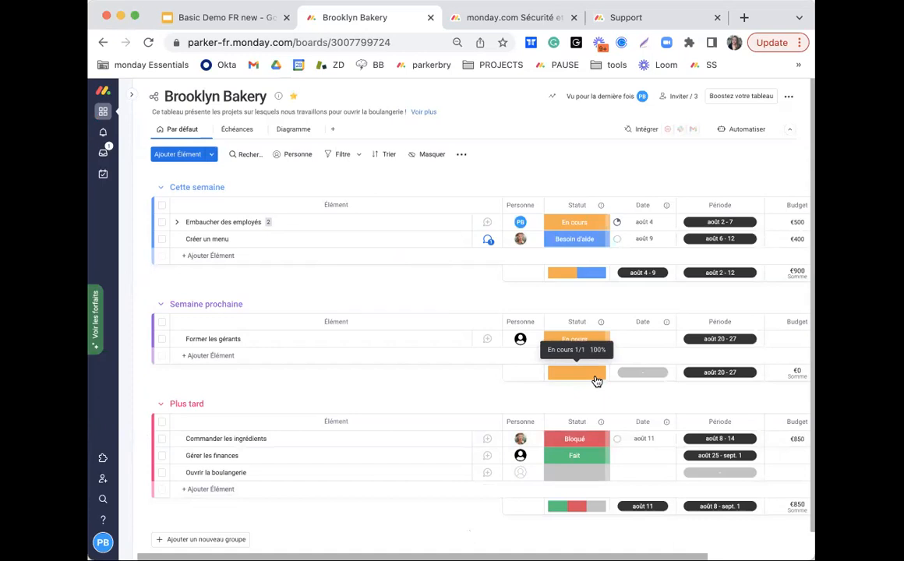
Apply quick filters Statut En cours and Personne Moi, leaving only Embaucher des employés.
{"action": "left_click", "coordinate": [358, 157]}
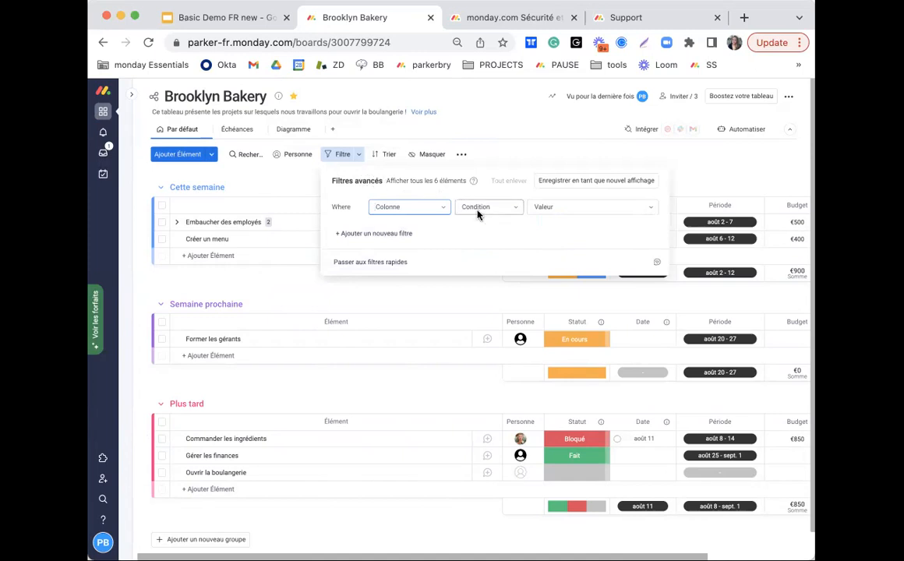
{"action": "left_click", "coordinate": [364, 263]}
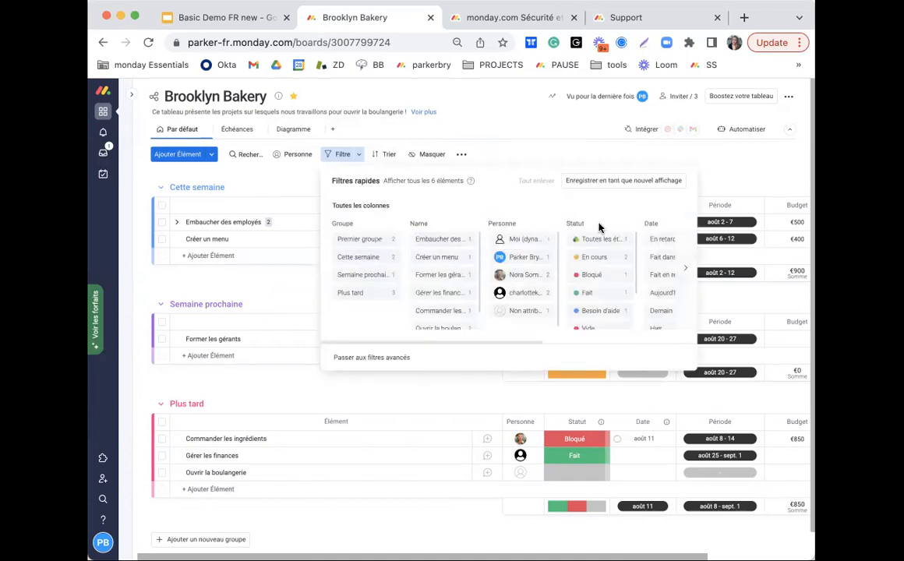
{"action": "left_click", "coordinate": [600, 257]}
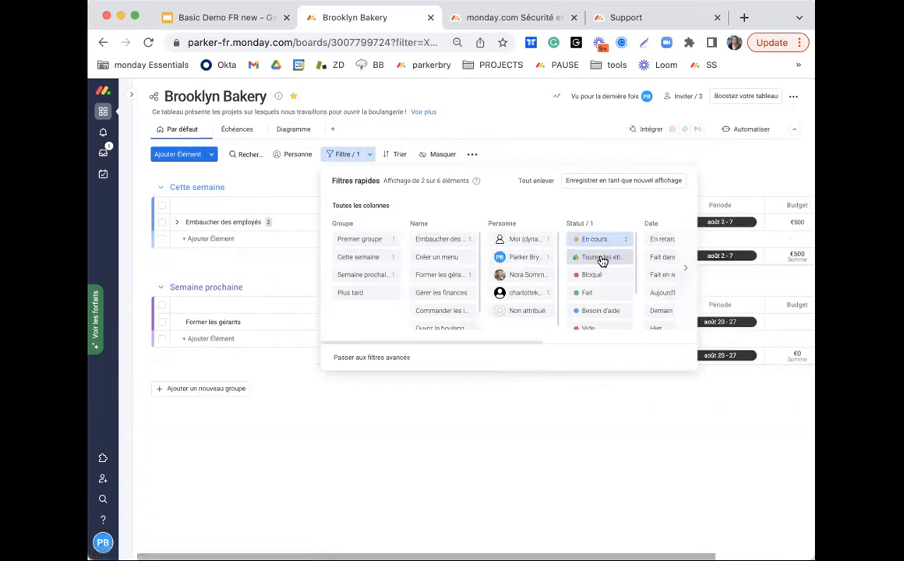
{"action": "left_click", "coordinate": [505, 239]}
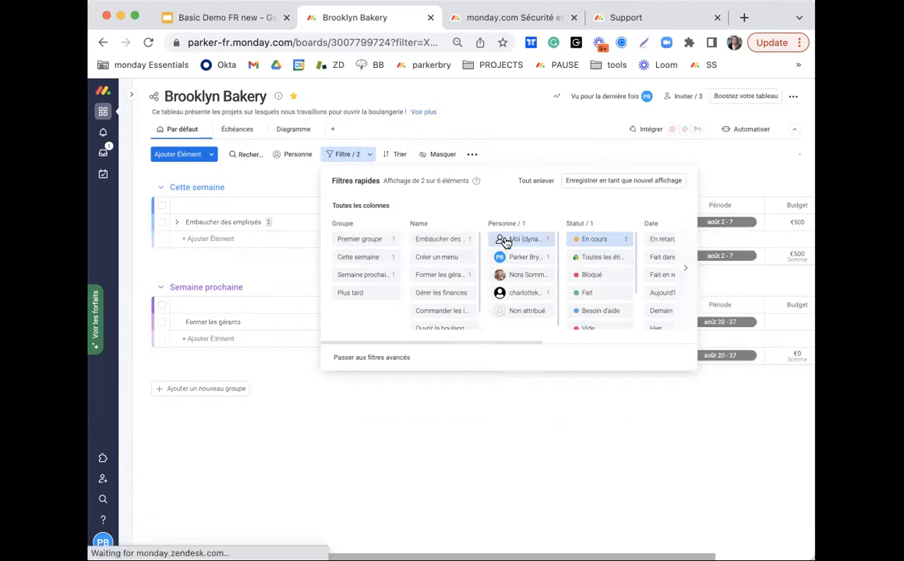
{"action": "left_click", "coordinate": [452, 423]}
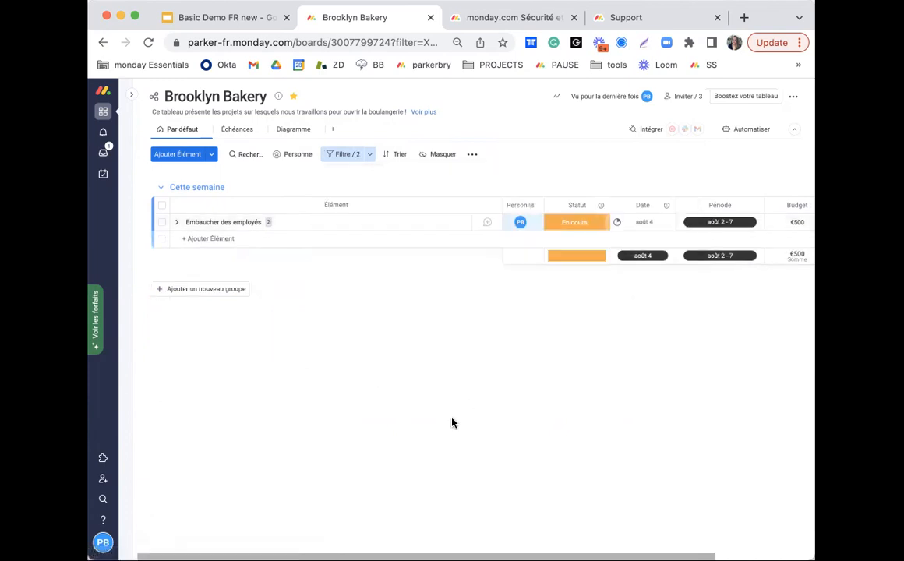
{"action": "left_click", "coordinate": [368, 155]}
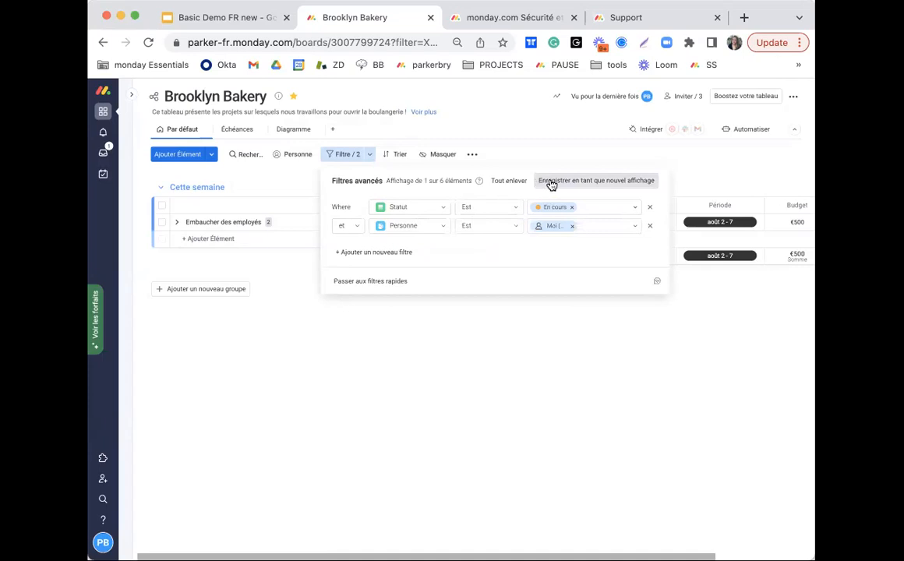
Save the filters as a new view named 'Taches en cours +', then return to Par défaut.
{"action": "left_click", "coordinate": [607, 182]}
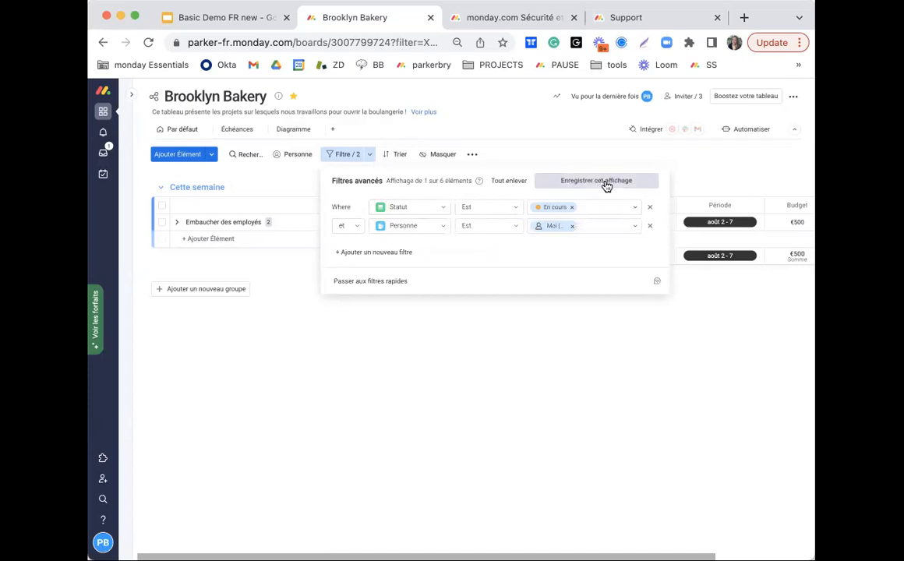
{"action": "left_click", "coordinate": [527, 364]}
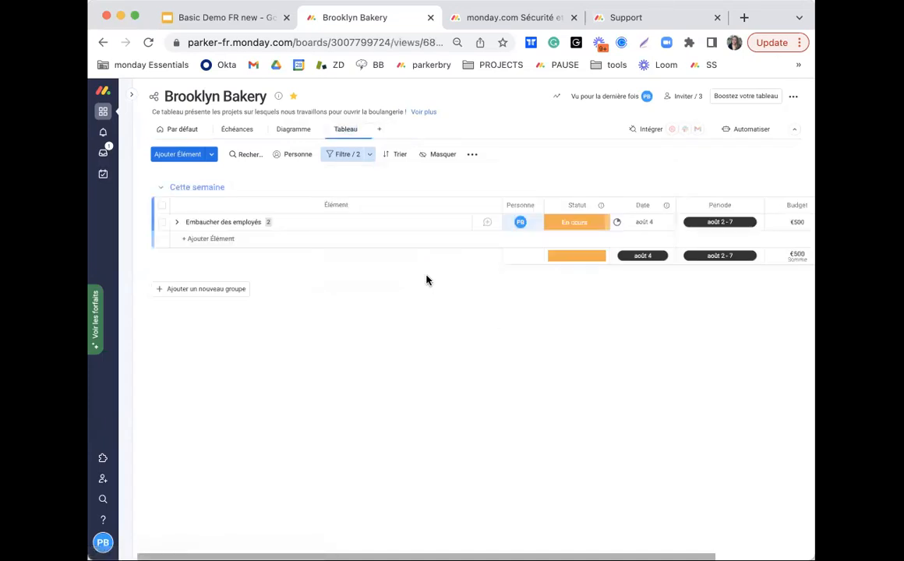
{"action": "left_click", "coordinate": [361, 134]}
{"action": "left_click", "coordinate": [374, 162]}
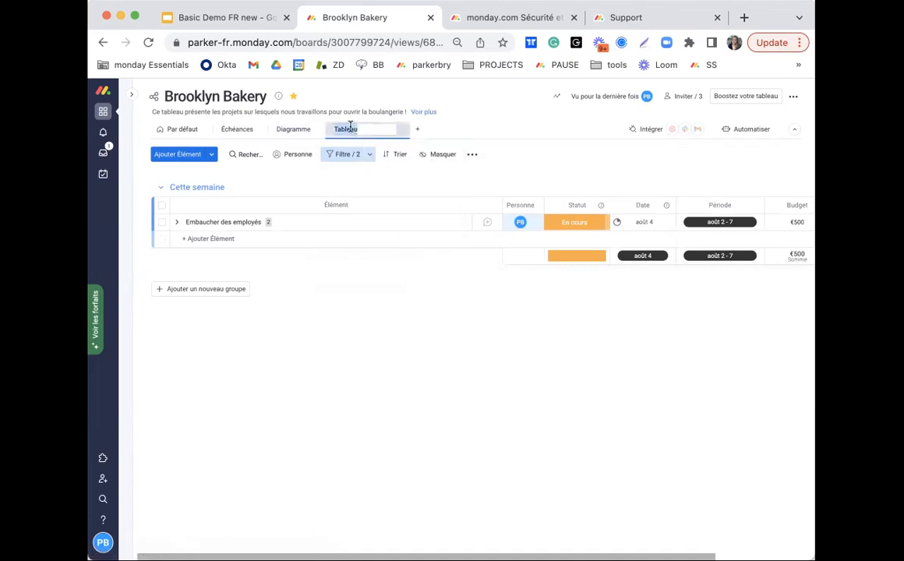
{"action": "type", "text": "Taches en cours +"}
{"action": "key", "text": "Return"}
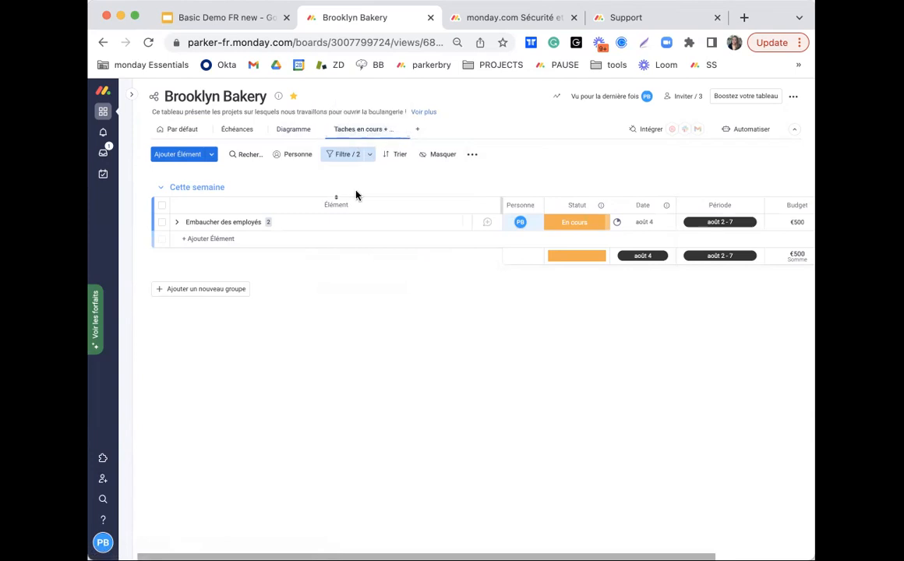
{"action": "left_click", "coordinate": [165, 135]}
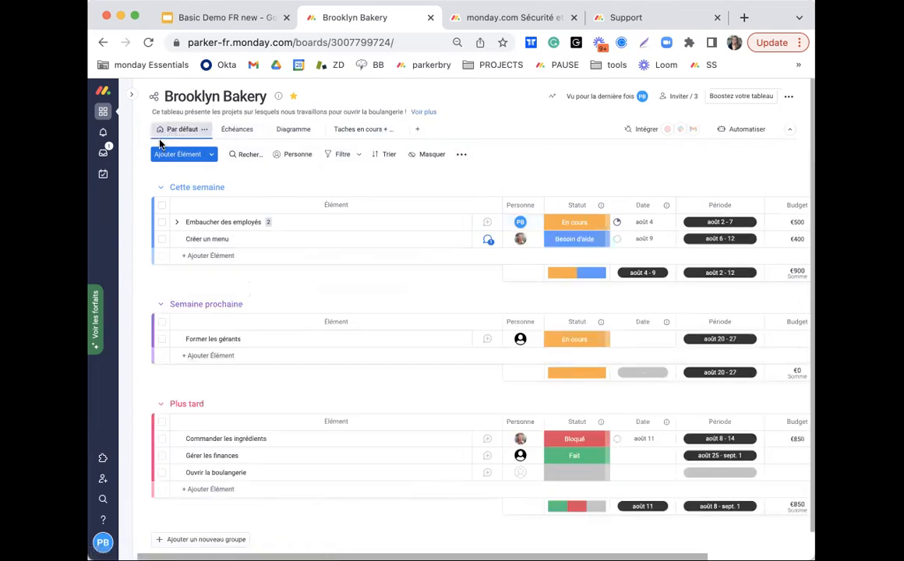
Make the Taches en cours view the board's default with Définir en vue par défaut.
{"action": "left_click", "coordinate": [350, 133]}
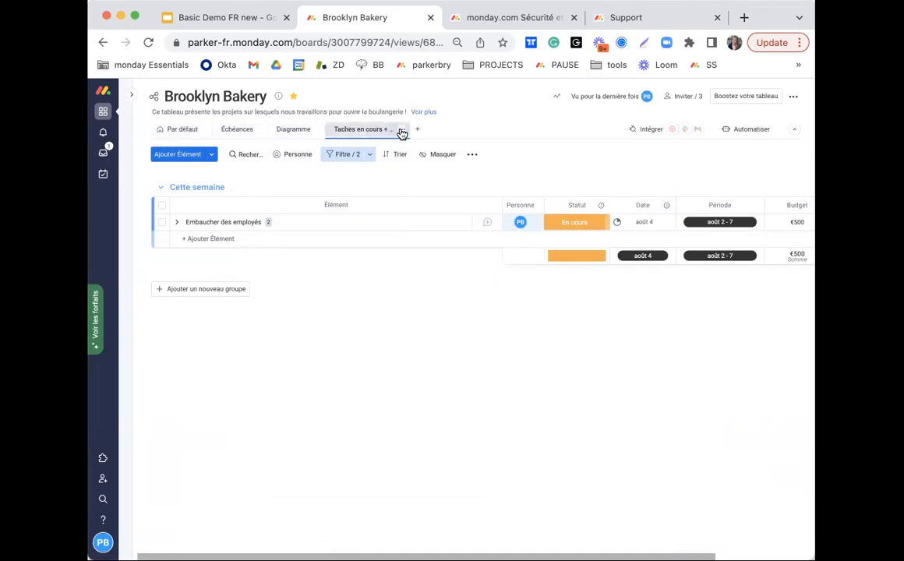
{"action": "left_click", "coordinate": [401, 131]}
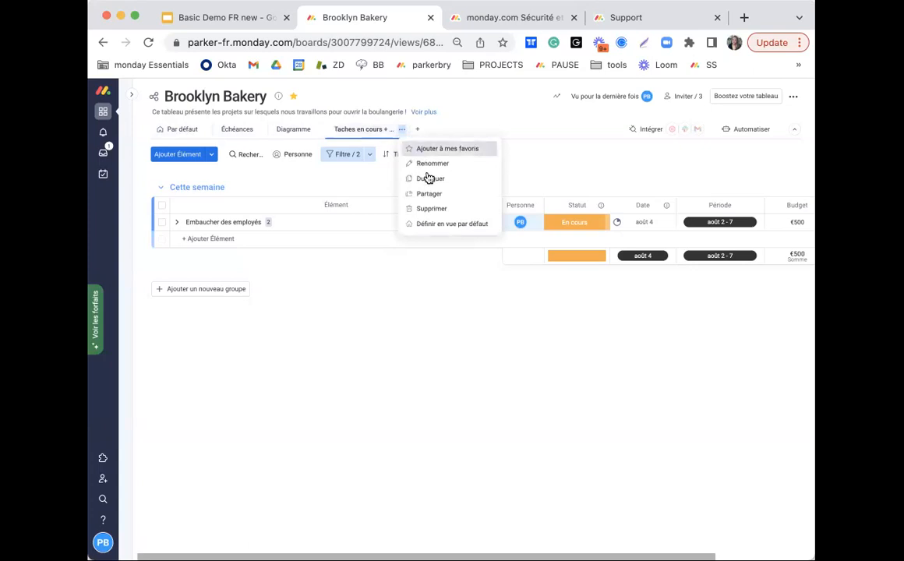
{"action": "left_click", "coordinate": [425, 227]}
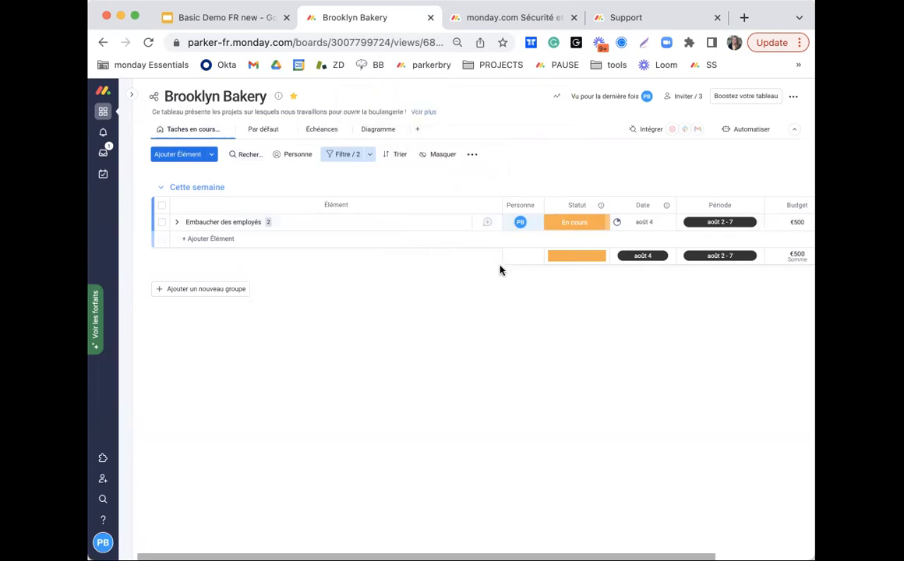
Set up a Budget column filter in the Filtre panel and look through its conditions.
{"action": "left_click", "coordinate": [372, 156]}
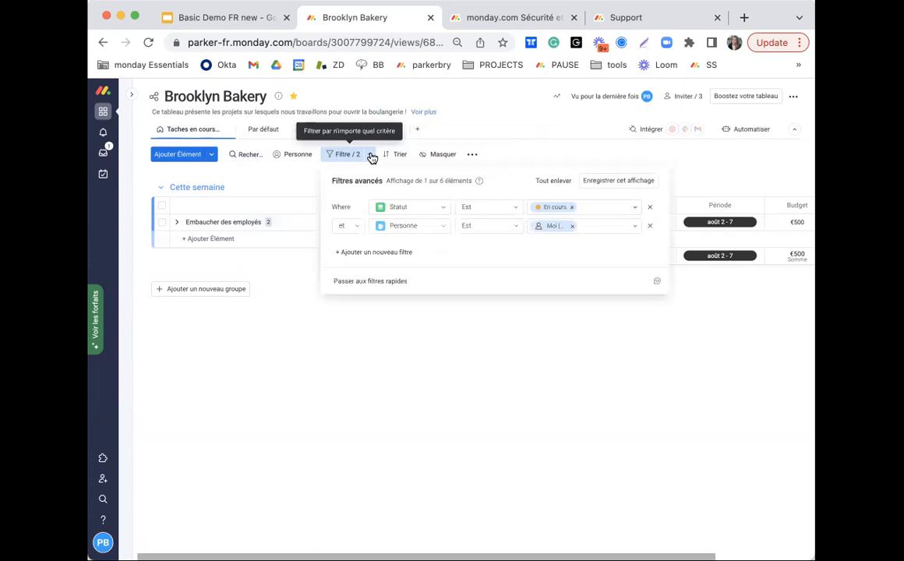
{"action": "left_click", "coordinate": [554, 181]}
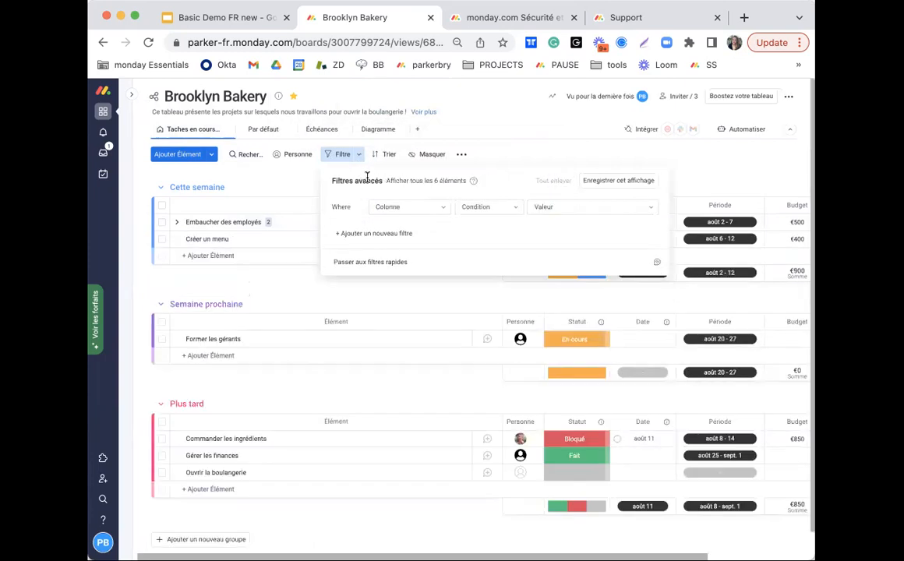
{"action": "left_click", "coordinate": [442, 207]}
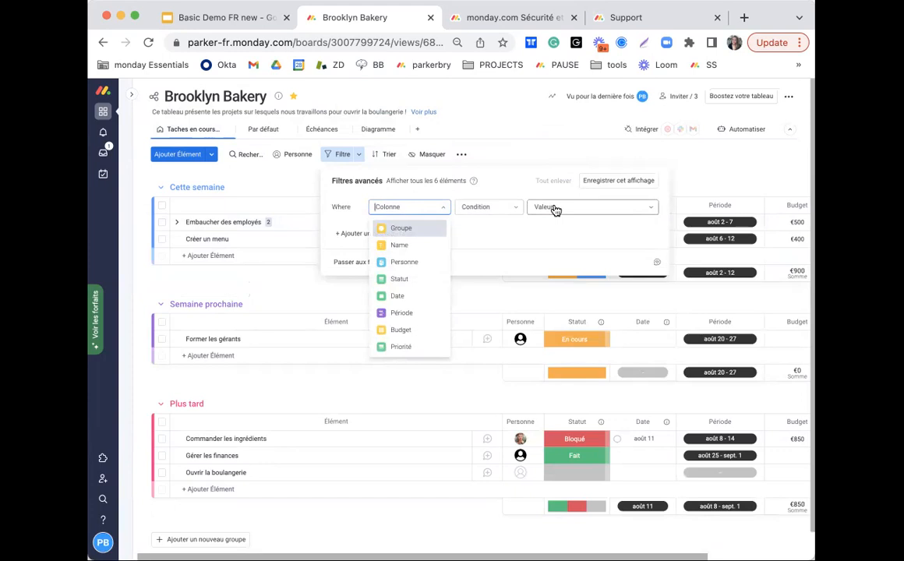
{"action": "left_click", "coordinate": [405, 331]}
{"action": "left_click", "coordinate": [489, 208]}
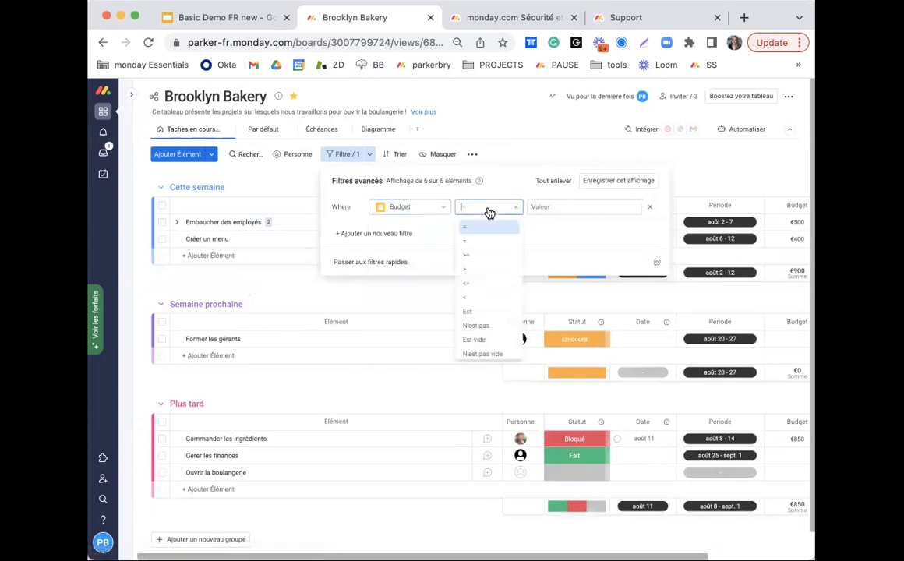
{"action": "scroll", "coordinate": [485, 265], "scroll_direction": "down", "scroll_amount": 1}
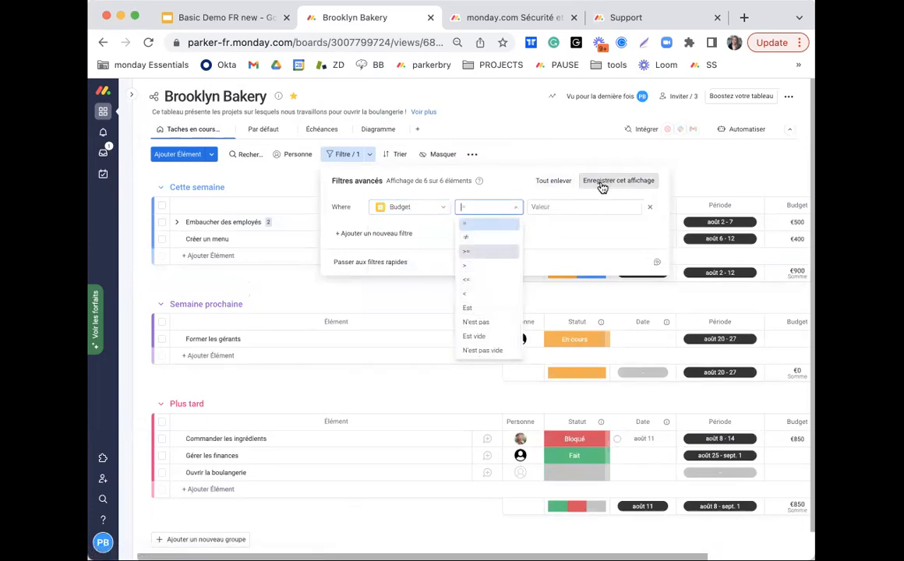
{"action": "left_click", "coordinate": [546, 152]}
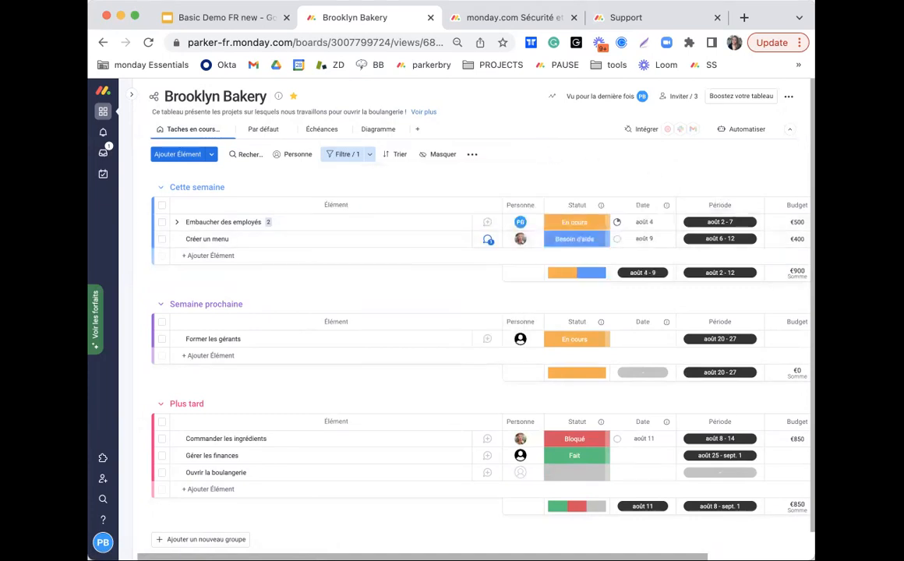
Clear all filters with Tout enlever so all three groups' items show.
{"action": "left_click", "coordinate": [368, 154]}
{"action": "left_click", "coordinate": [554, 181]}
{"action": "left_click", "coordinate": [529, 151]}
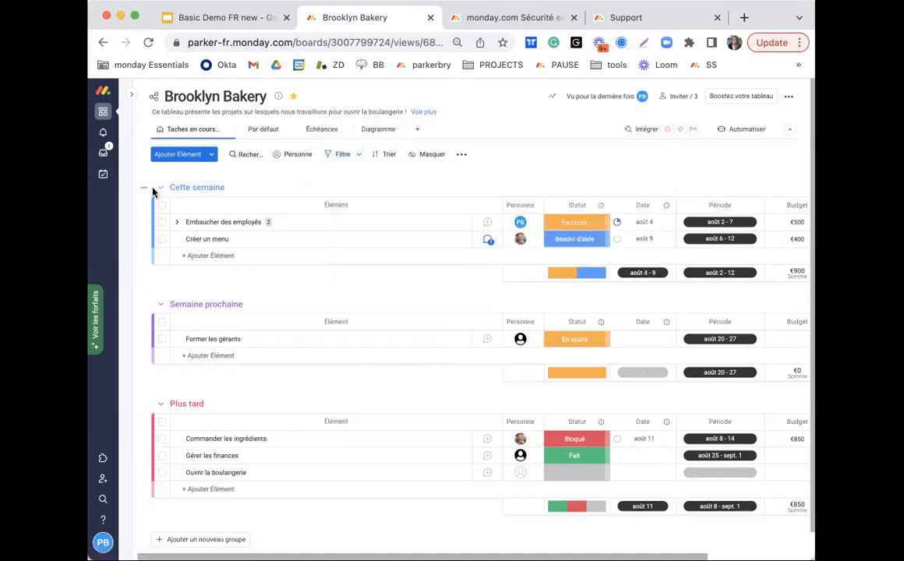
{"action": "scroll", "coordinate": [140, 346], "scroll_direction": "down", "scroll_amount": 1}
{"action": "scroll", "coordinate": [140, 347], "scroll_direction": "up", "scroll_amount": 1}
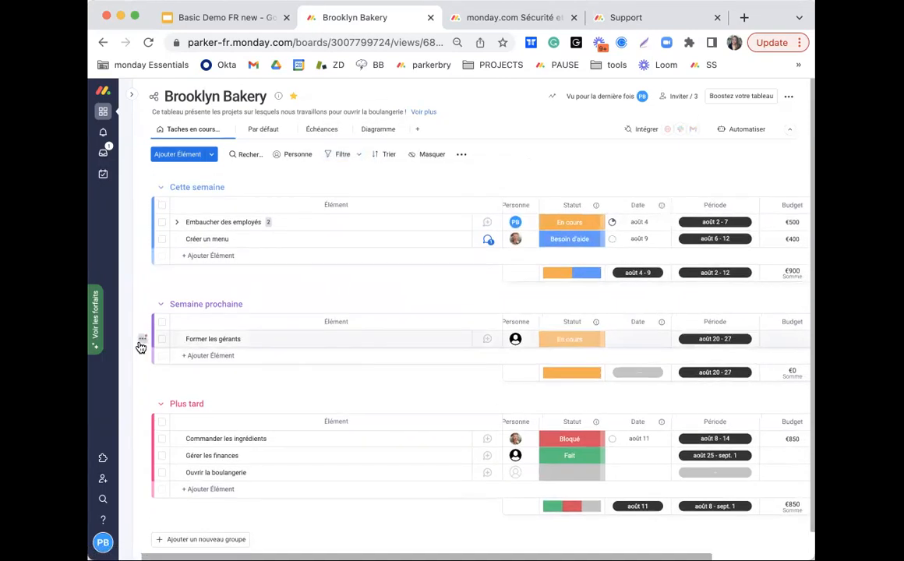
{"action": "scroll", "coordinate": [140, 346], "scroll_direction": "down", "scroll_amount": 1}
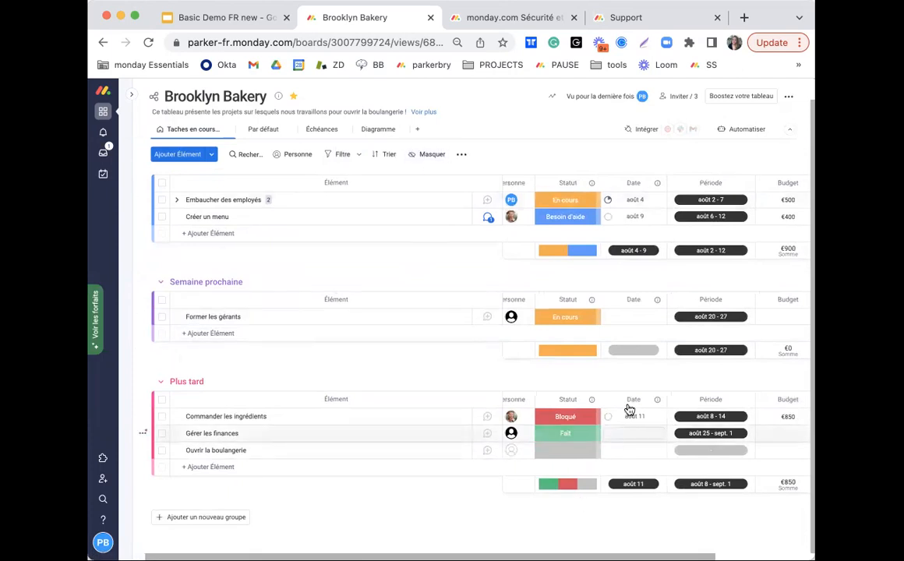
{"action": "scroll", "coordinate": [617, 322], "scroll_direction": "left", "scroll_amount": 2}
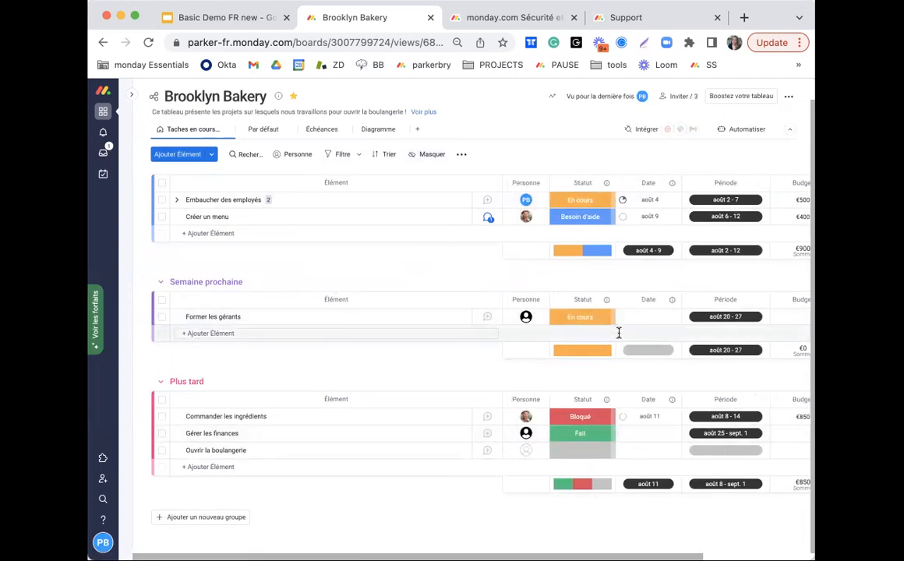
Open the Centre des automatisations and scroll through the Basique automation recipes.
{"action": "left_click", "coordinate": [723, 133]}
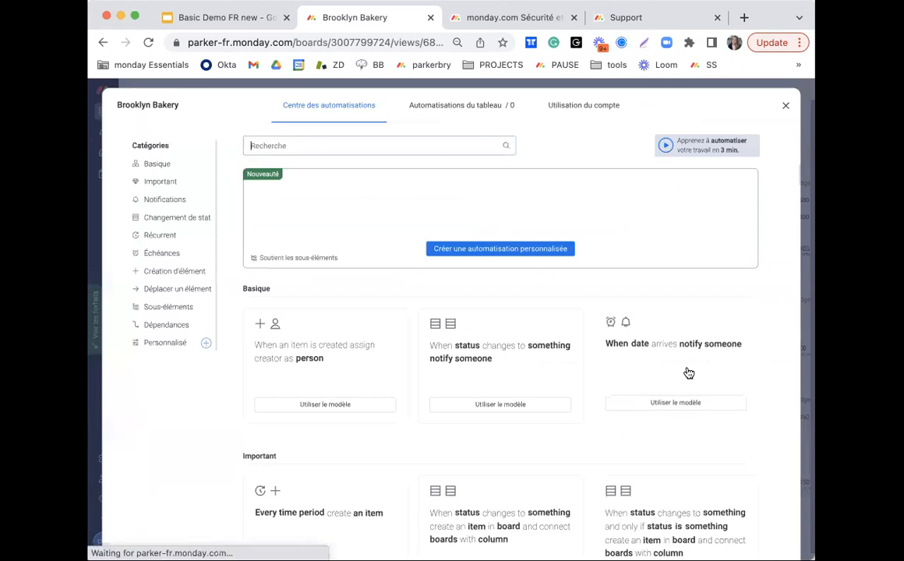
{"action": "scroll", "coordinate": [689, 374], "scroll_direction": "down", "scroll_amount": 1}
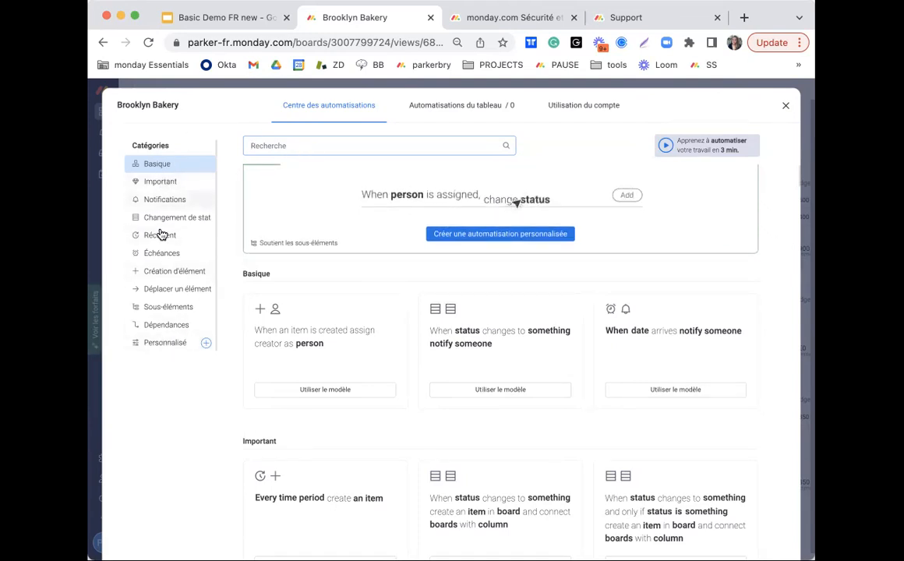
Browse the Notifications category of automation templates, then close the automations centre.
{"action": "left_click", "coordinate": [161, 198]}
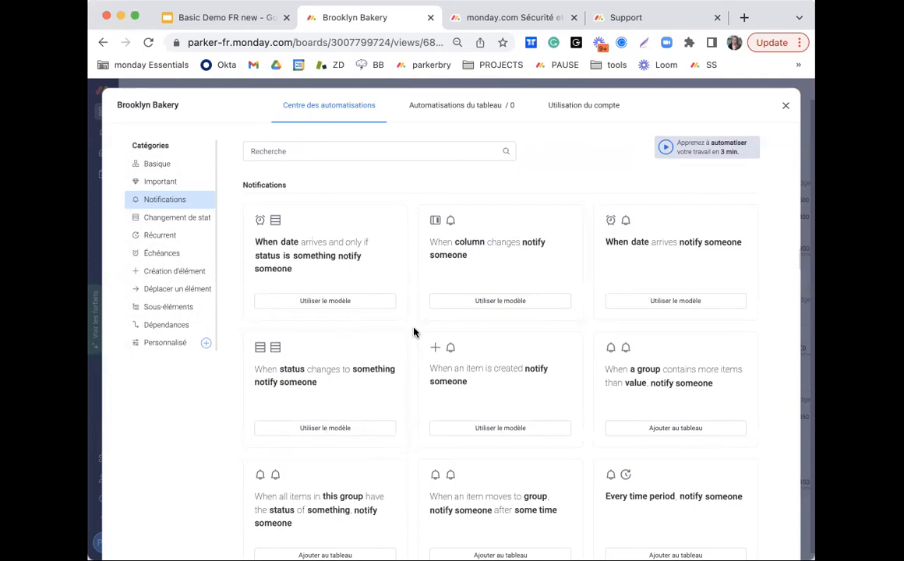
{"action": "scroll", "coordinate": [411, 322], "scroll_direction": "down", "scroll_amount": 1}
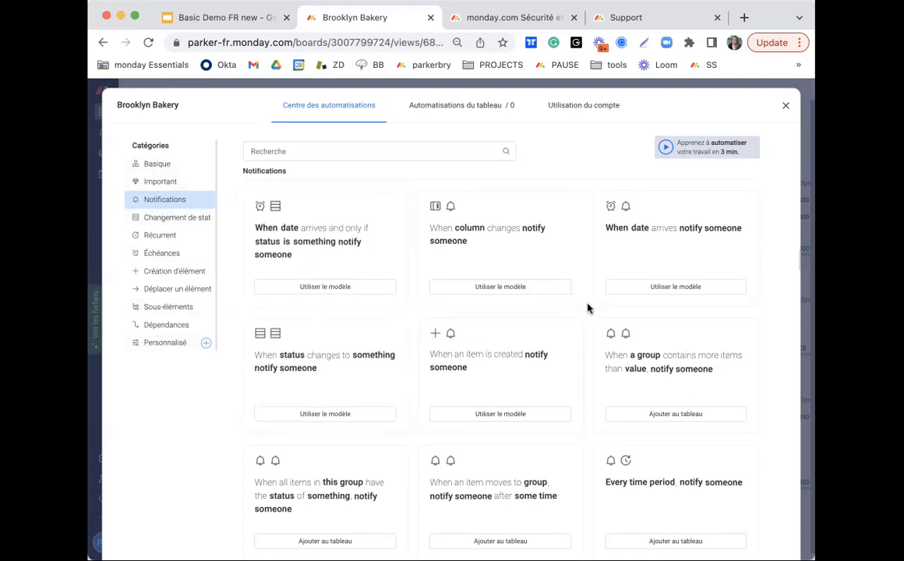
{"action": "scroll", "coordinate": [587, 308], "scroll_direction": "up", "scroll_amount": 10}
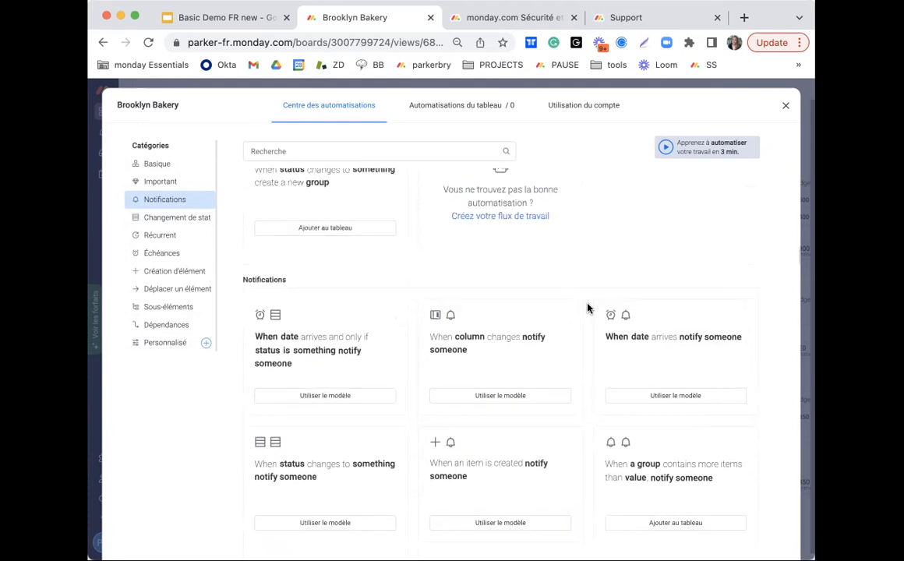
{"action": "scroll", "coordinate": [587, 308], "scroll_direction": "up", "scroll_amount": 2}
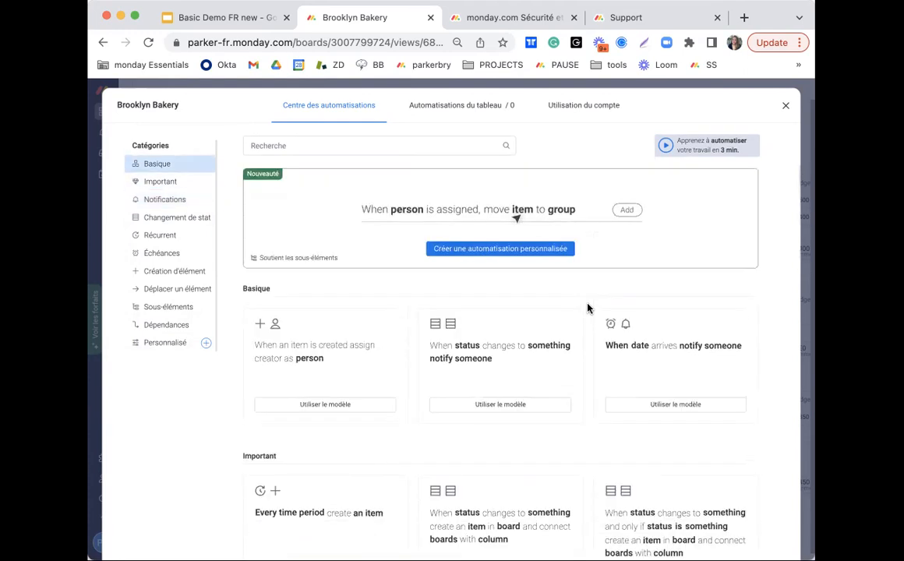
{"action": "left_click", "coordinate": [786, 106]}
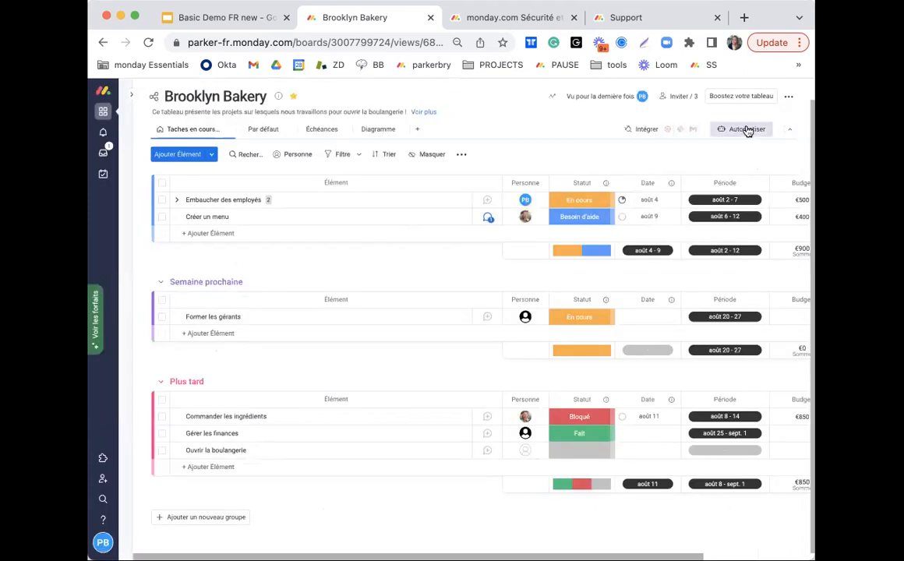
{"action": "left_click", "coordinate": [789, 97]}
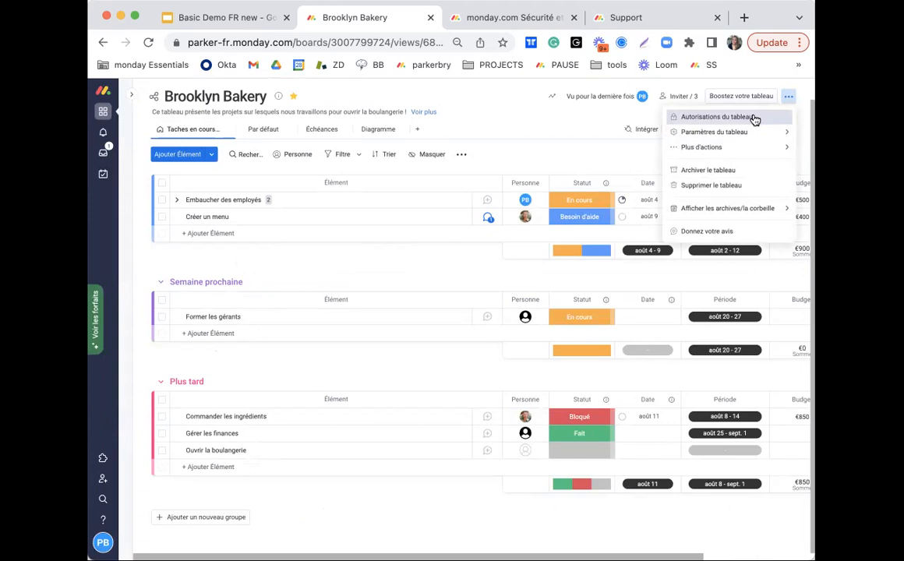
{"action": "mouse_move", "coordinate": [746, 135]}
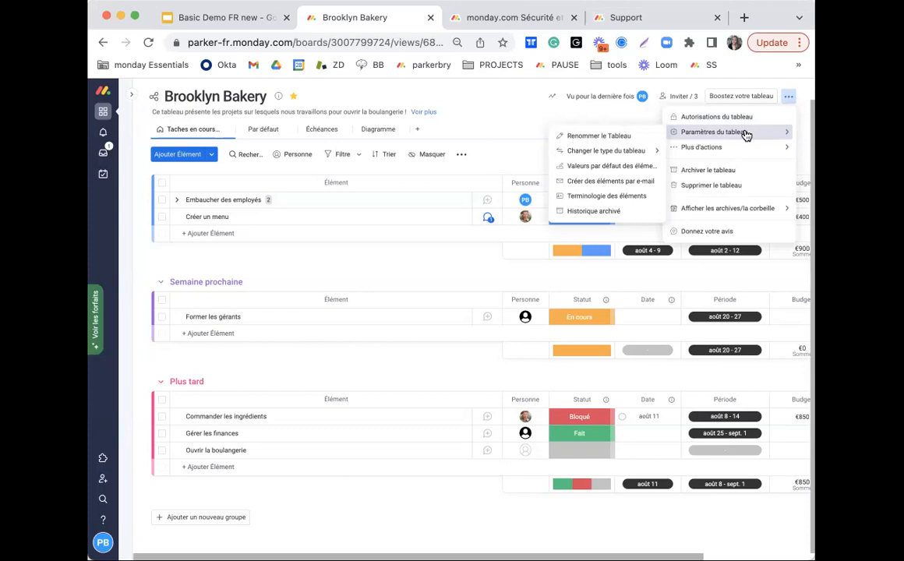
{"action": "mouse_move", "coordinate": [742, 152]}
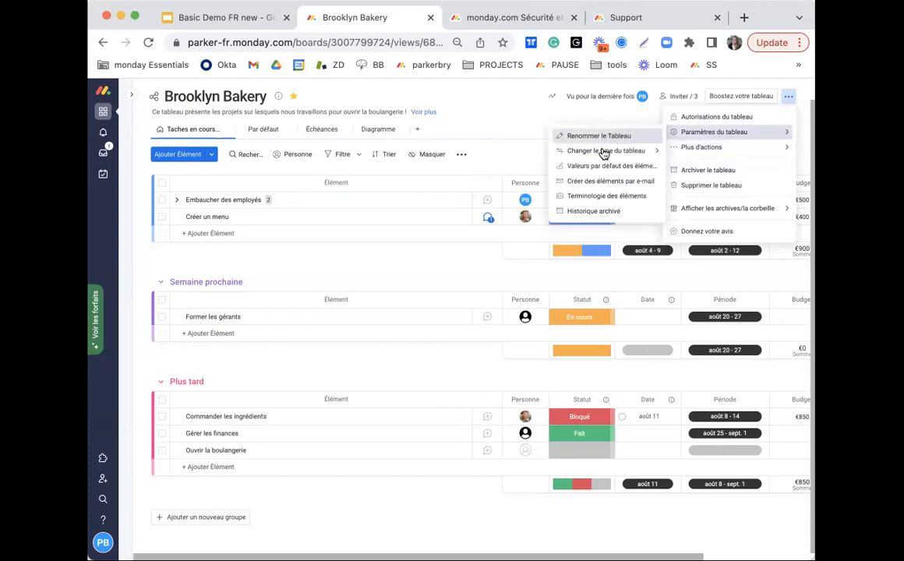
{"action": "mouse_move", "coordinate": [602, 153]}
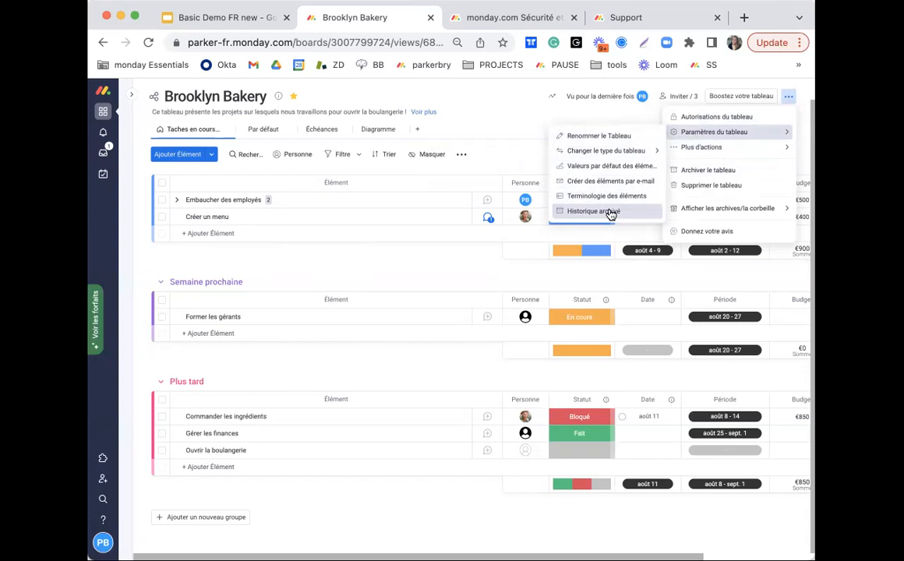
{"action": "mouse_move", "coordinate": [725, 208]}
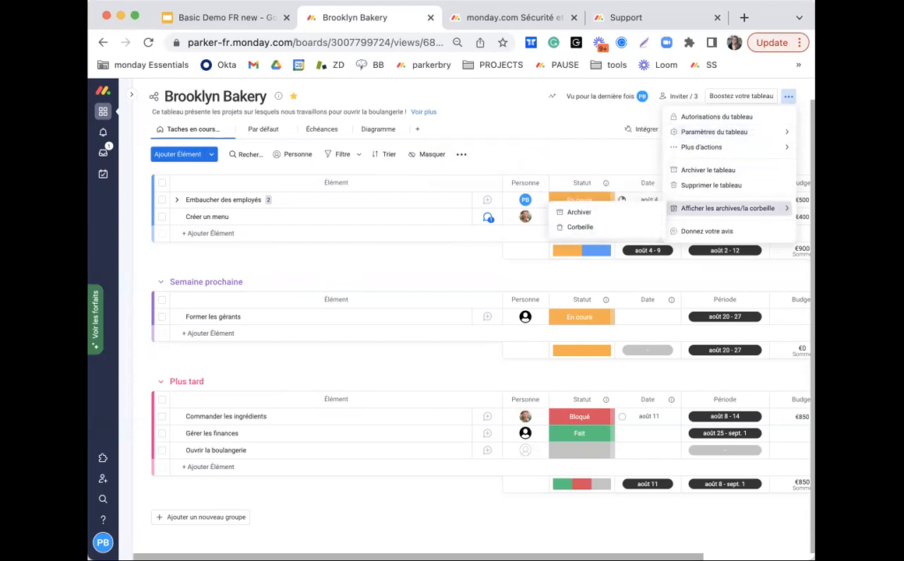
{"action": "left_click", "coordinate": [788, 96]}
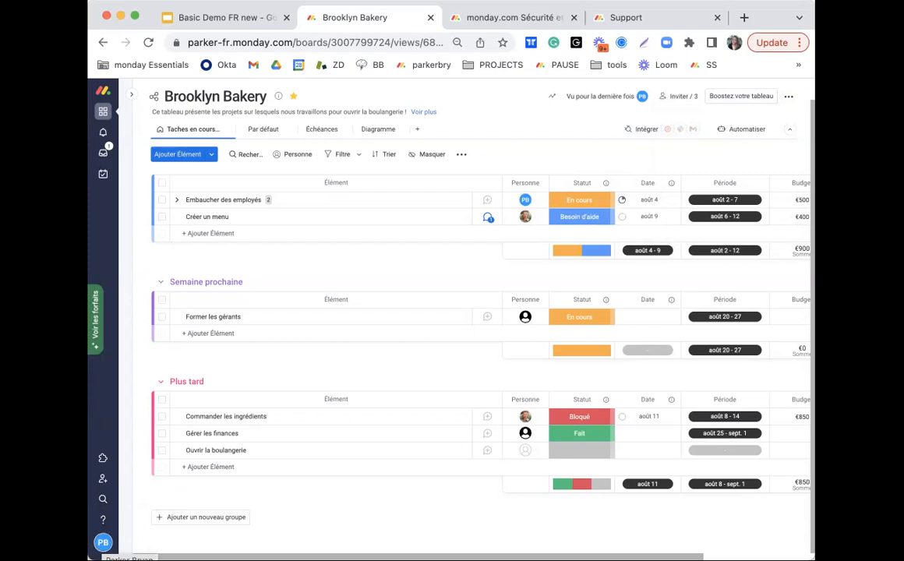
Go to Mon profil and review its Langue et région and Notifications settings.
{"action": "left_click", "coordinate": [103, 542]}
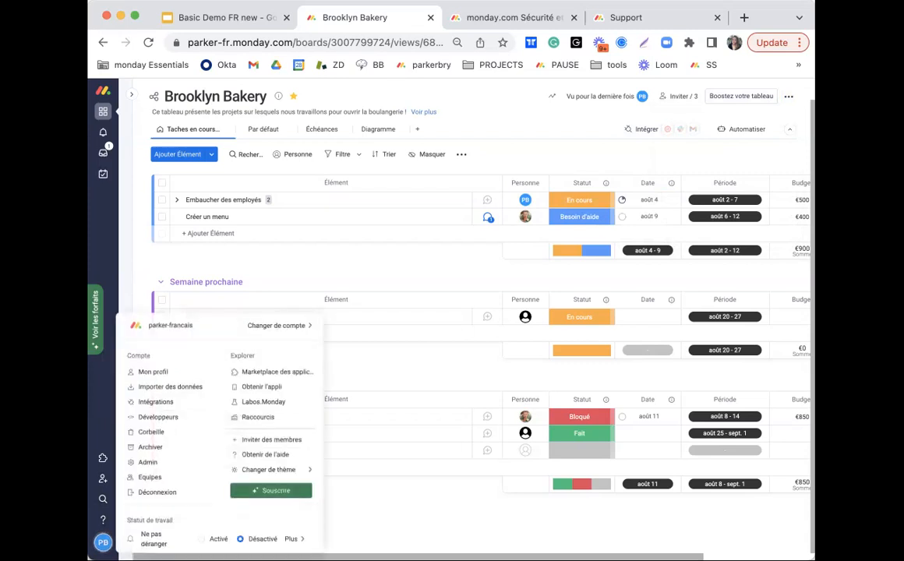
{"action": "left_click", "coordinate": [146, 373]}
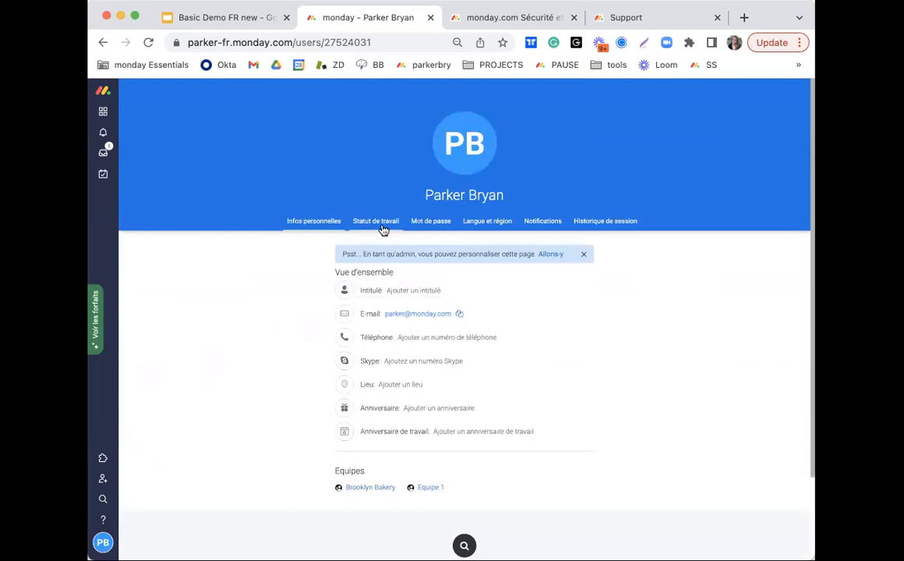
{"action": "left_click", "coordinate": [494, 222]}
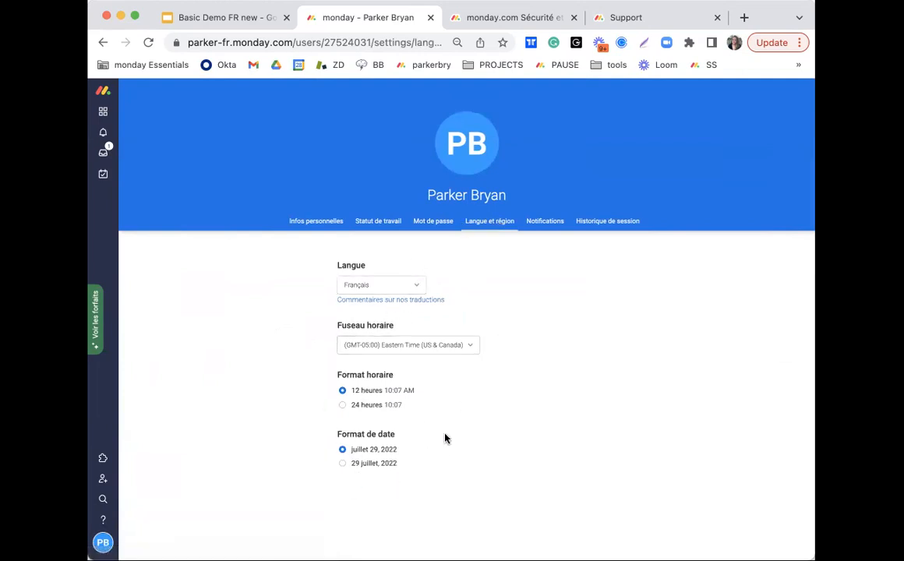
{"action": "left_click", "coordinate": [540, 224]}
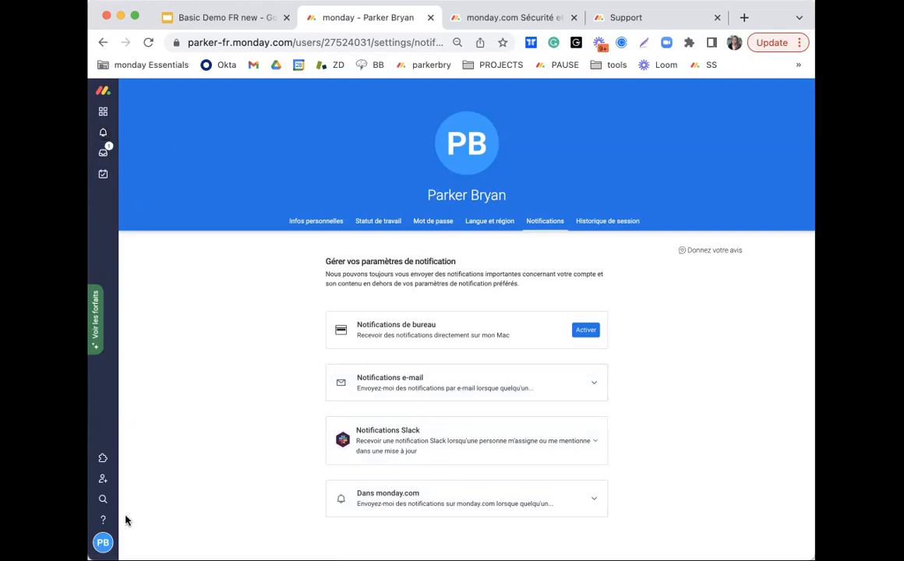
{"action": "left_click", "coordinate": [103, 542]}
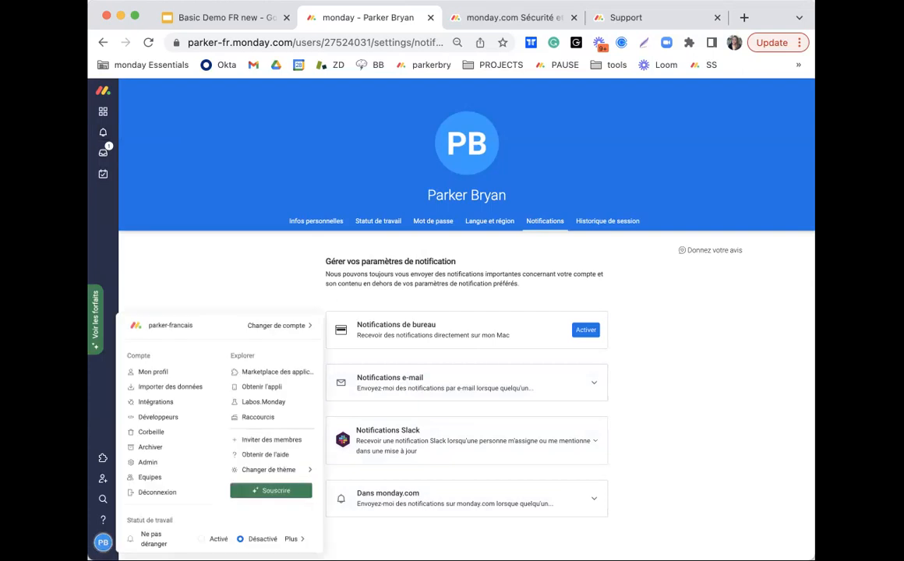
Go to Admin and view the Général profile page with account name and URL.
{"action": "left_click", "coordinate": [134, 466]}
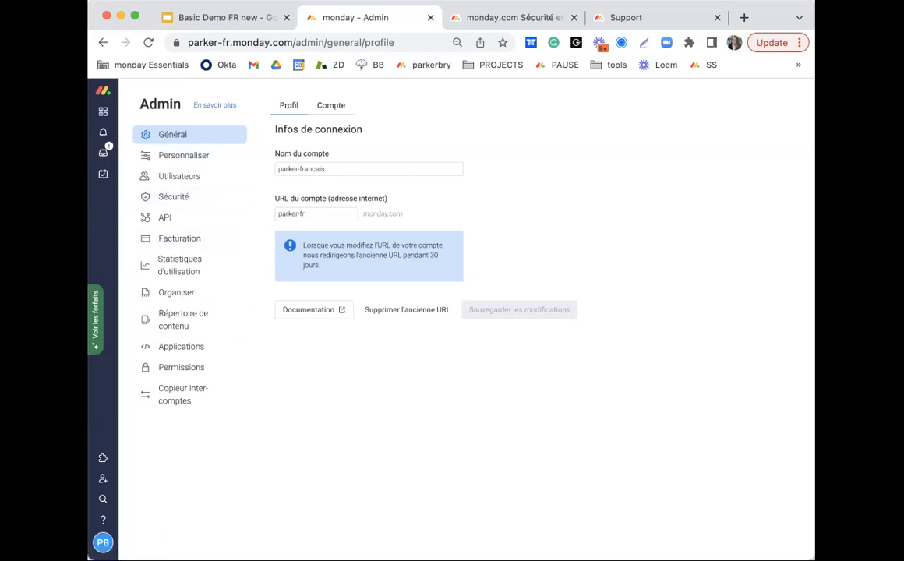
{"action": "left_click", "coordinate": [103, 543]}
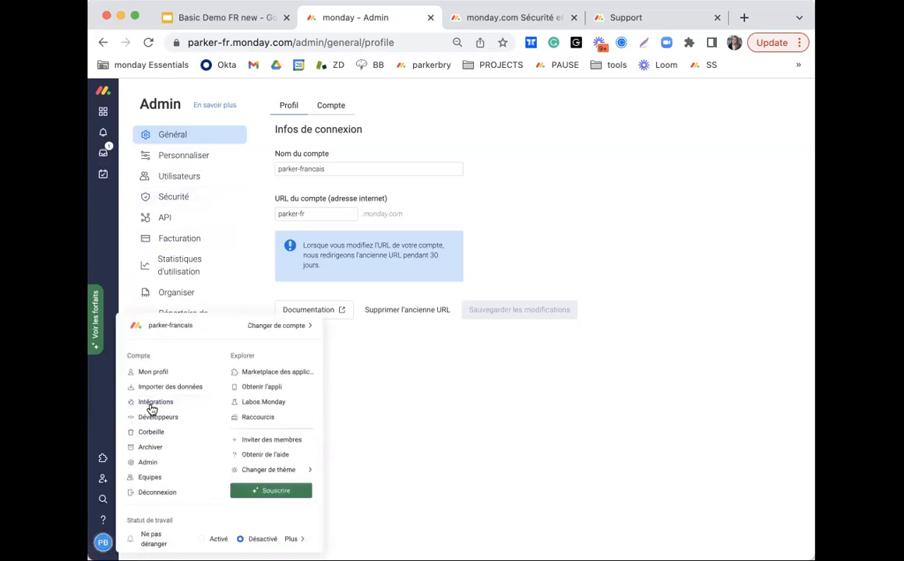
{"action": "left_click", "coordinate": [412, 399]}
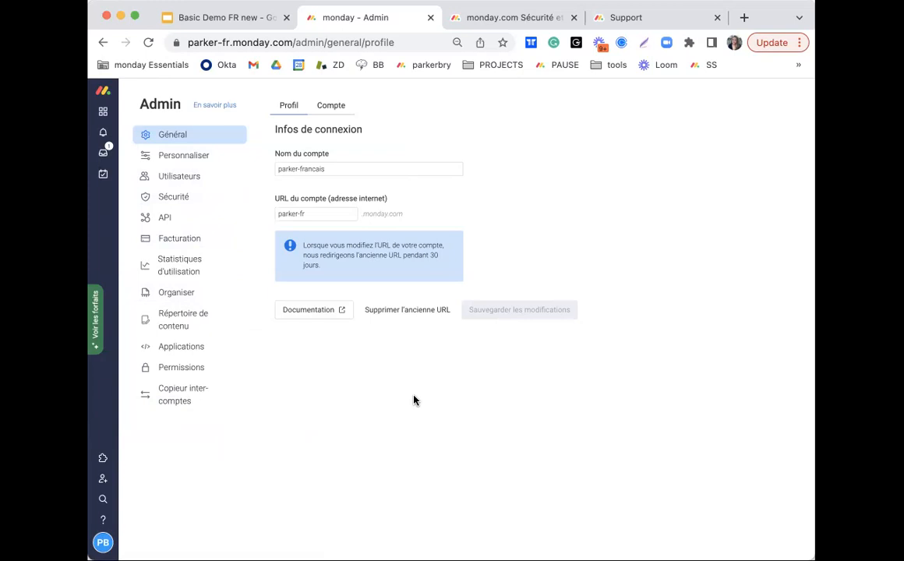
Review the Trust Center's ISO, SOC and GDPR certification cards, ending back near the top.
{"action": "left_click", "coordinate": [457, 18]}
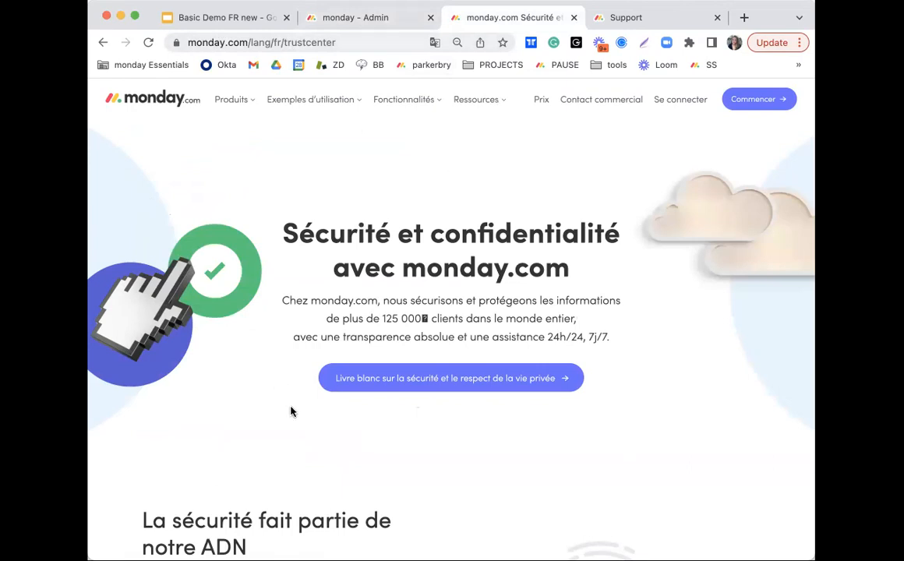
{"action": "scroll", "coordinate": [672, 390], "scroll_direction": "down", "scroll_amount": 1}
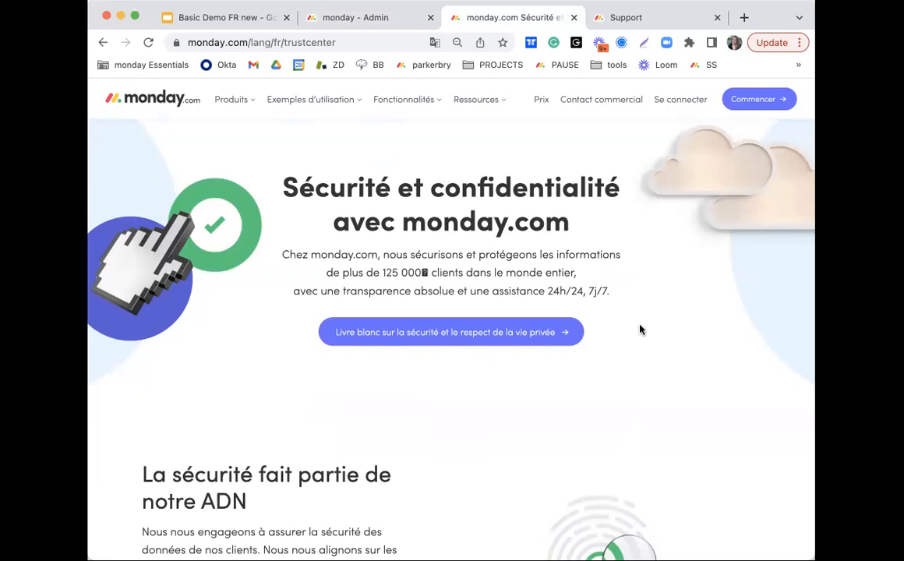
{"action": "scroll", "coordinate": [587, 412], "scroll_direction": "down", "scroll_amount": 5}
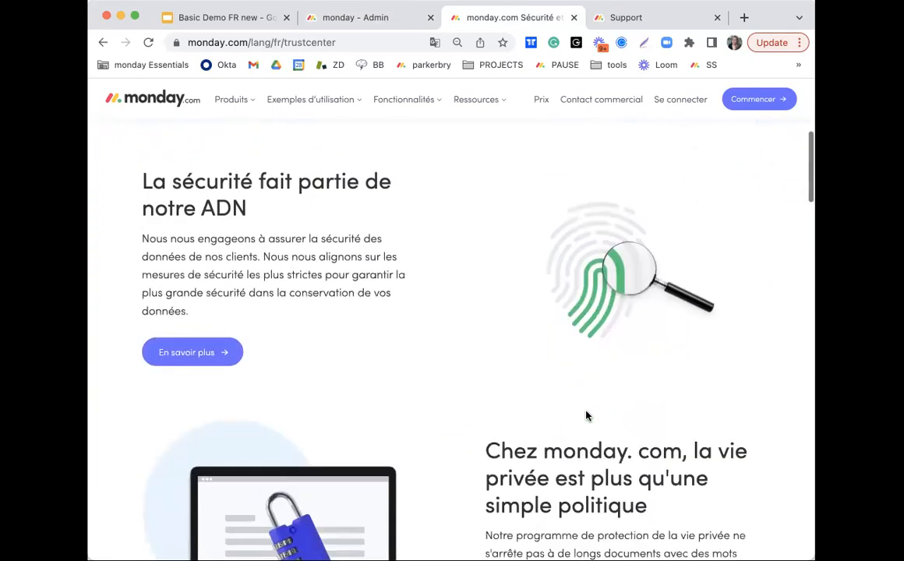
{"action": "scroll", "coordinate": [587, 415], "scroll_direction": "down", "scroll_amount": 3}
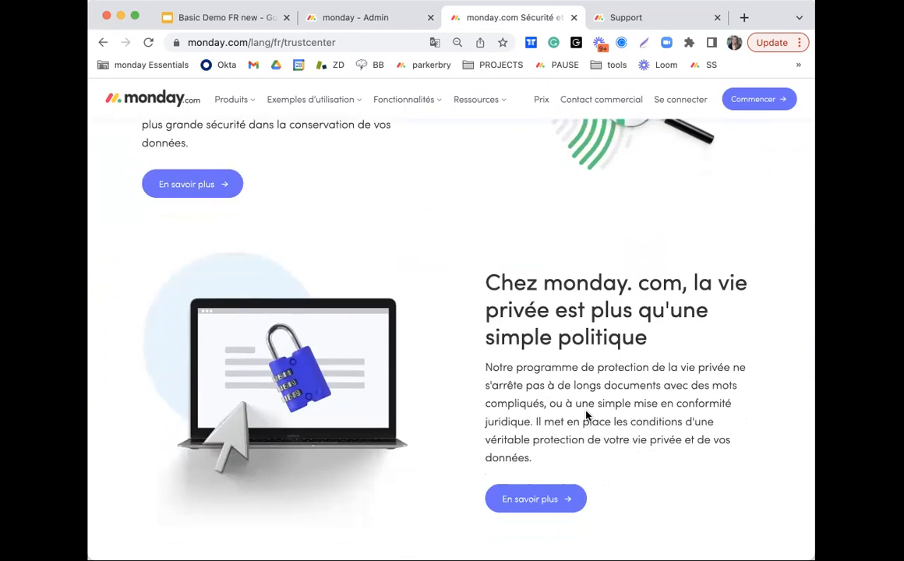
{"action": "scroll", "coordinate": [586, 415], "scroll_direction": "down", "scroll_amount": 5}
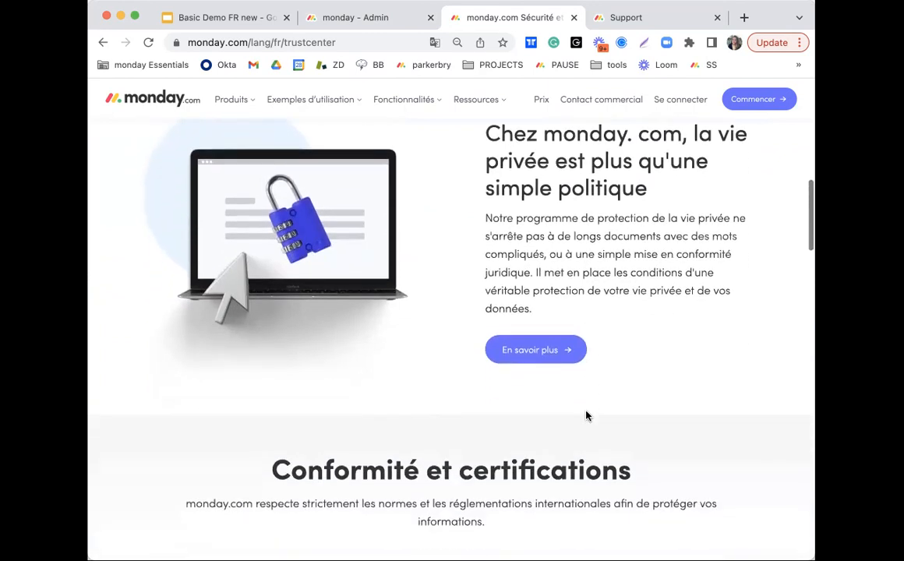
{"action": "scroll", "coordinate": [587, 415], "scroll_direction": "down", "scroll_amount": 1}
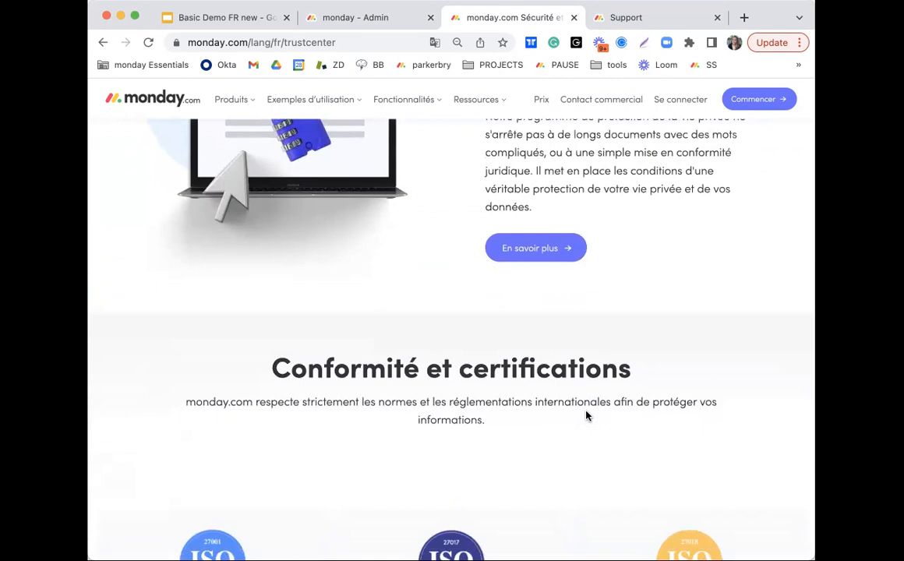
{"action": "scroll", "coordinate": [587, 415], "scroll_direction": "down", "scroll_amount": 6}
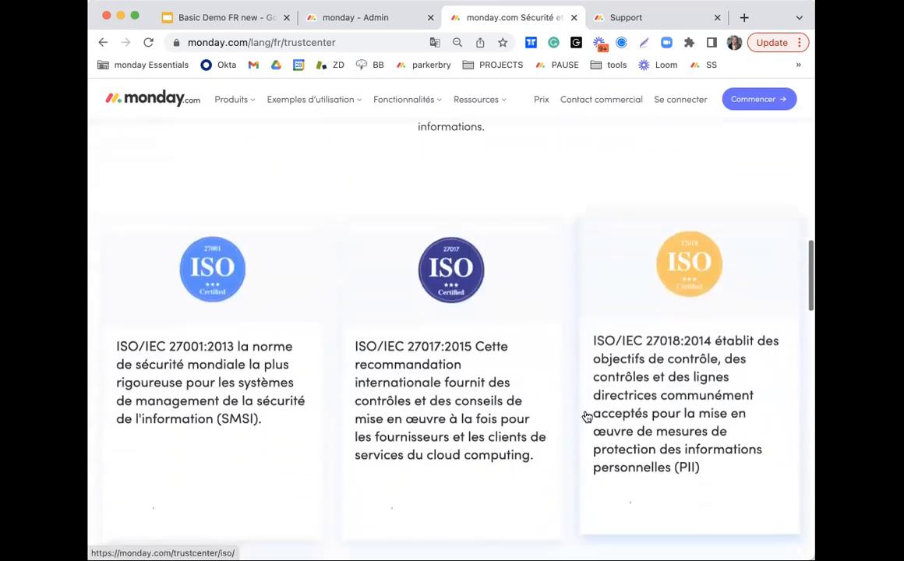
{"action": "scroll", "coordinate": [587, 416], "scroll_direction": "down", "scroll_amount": 5}
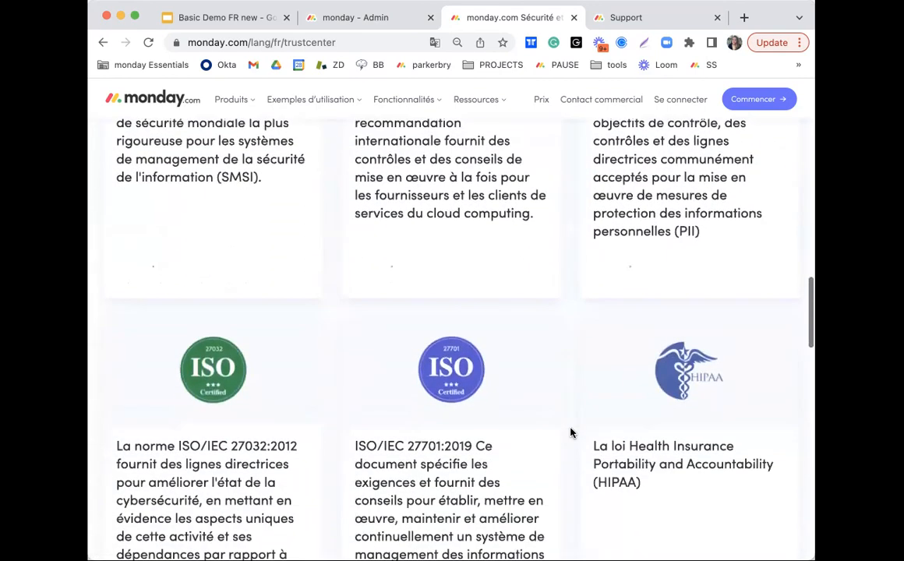
{"action": "scroll", "coordinate": [570, 433], "scroll_direction": "down", "scroll_amount": 5}
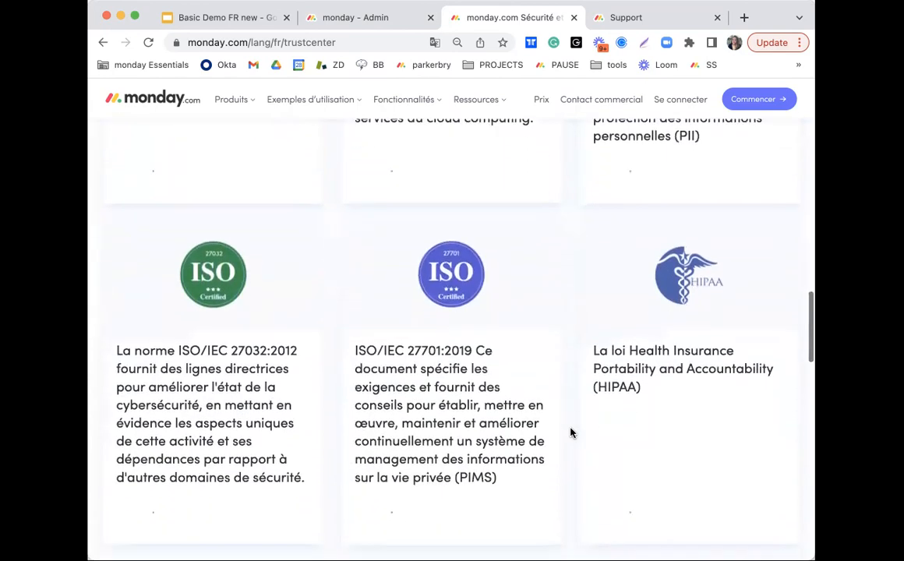
{"action": "scroll", "coordinate": [570, 434], "scroll_direction": "down", "scroll_amount": 10}
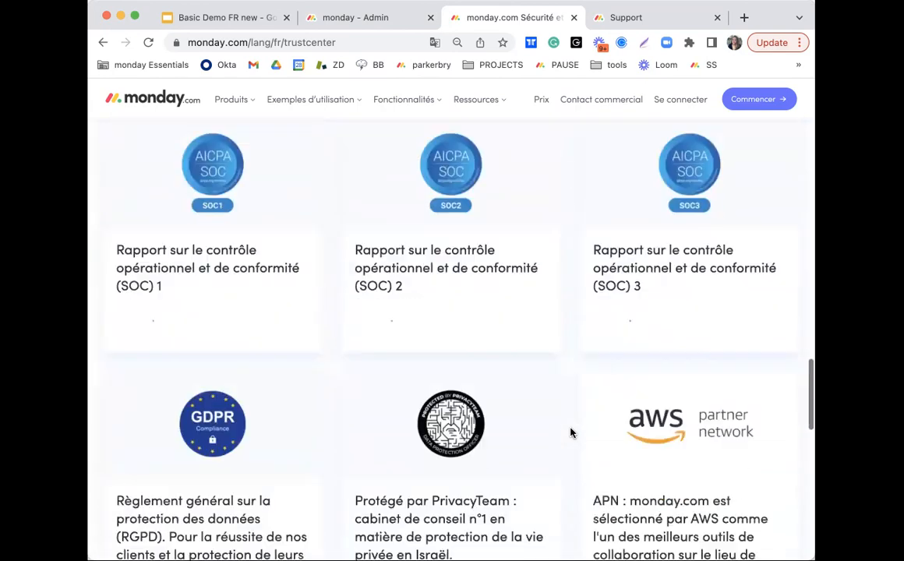
{"action": "scroll", "coordinate": [571, 433], "scroll_direction": "up", "scroll_amount": 10}
{"action": "scroll", "coordinate": [570, 433], "scroll_direction": "up", "scroll_amount": 15}
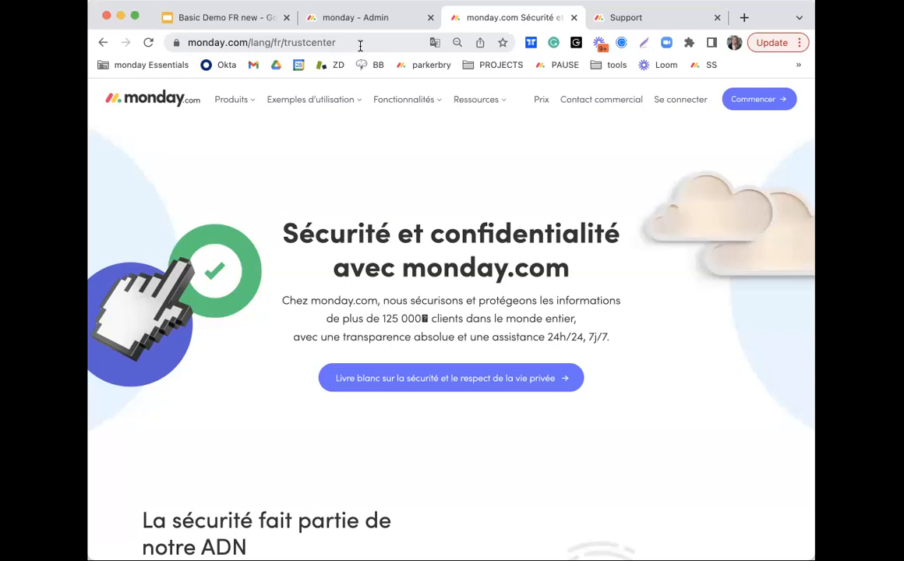
From the account admin page, try the help panel's search and dismiss the suggested FAQ answers.
{"action": "left_click", "coordinate": [343, 18]}
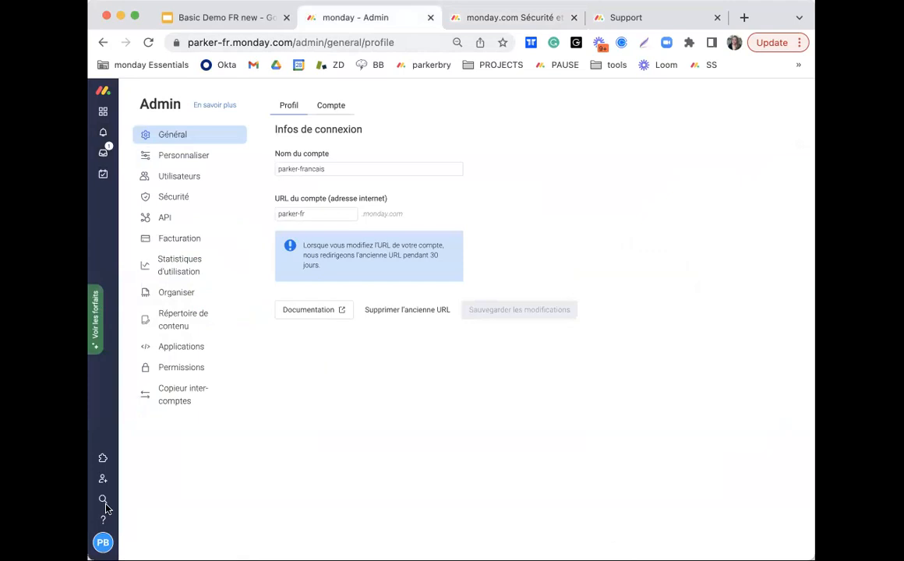
{"action": "left_click", "coordinate": [103, 521]}
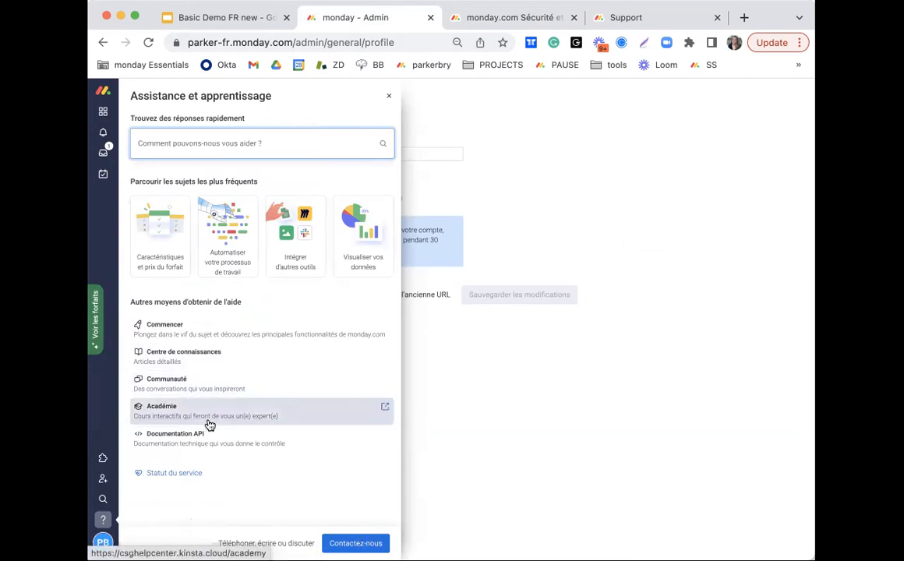
{"action": "left_click", "coordinate": [164, 151]}
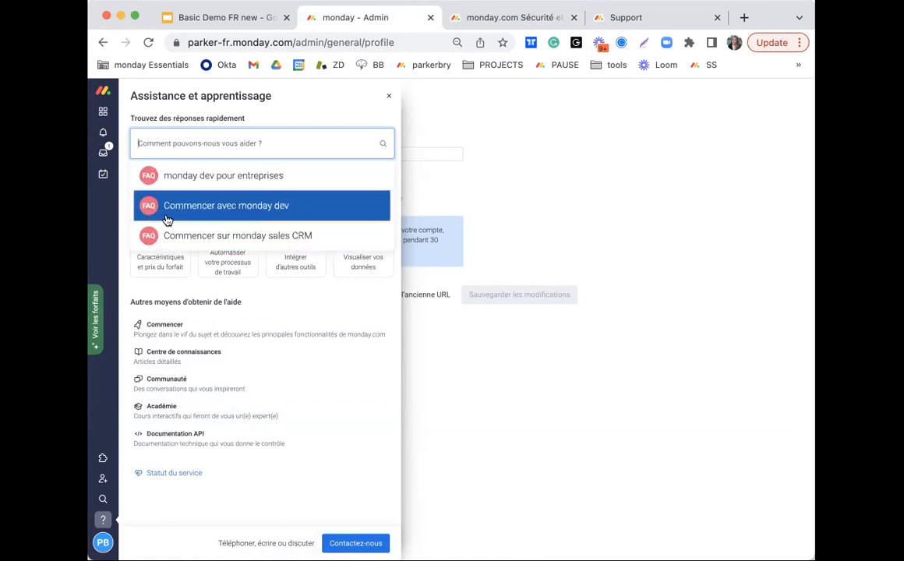
{"action": "left_click", "coordinate": [206, 289]}
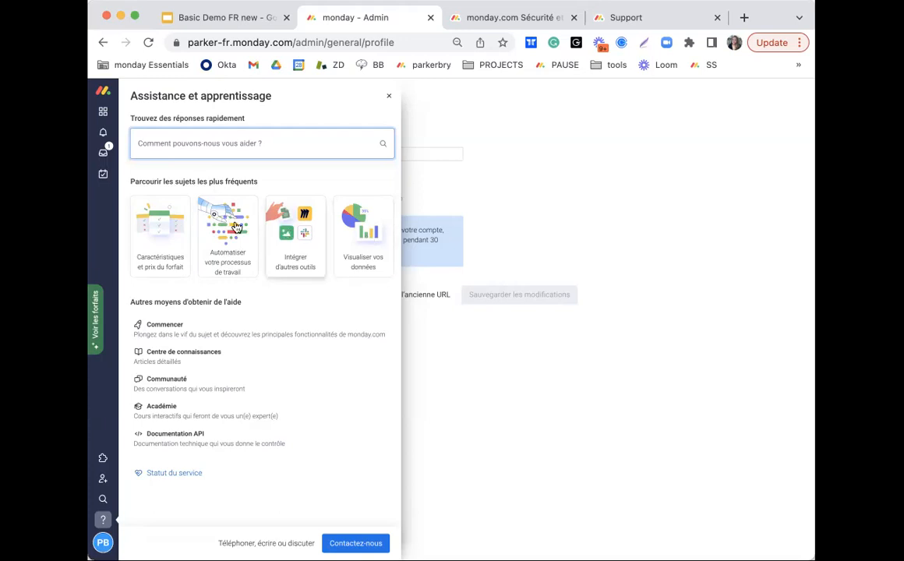
Browse the Communauté forum and Centre de connaissances pages, close both, and return to the slides.
{"action": "left_click", "coordinate": [173, 388]}
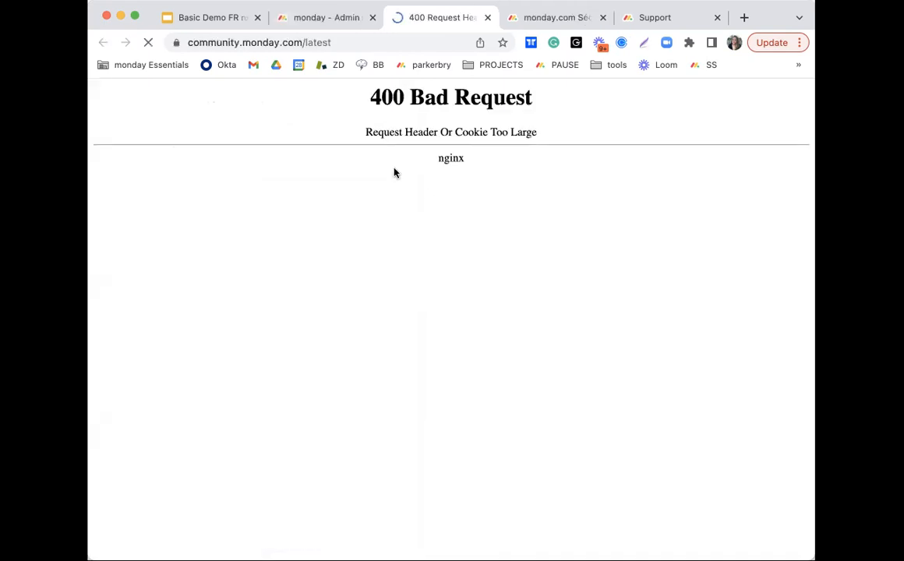
{"action": "left_click", "coordinate": [488, 18]}
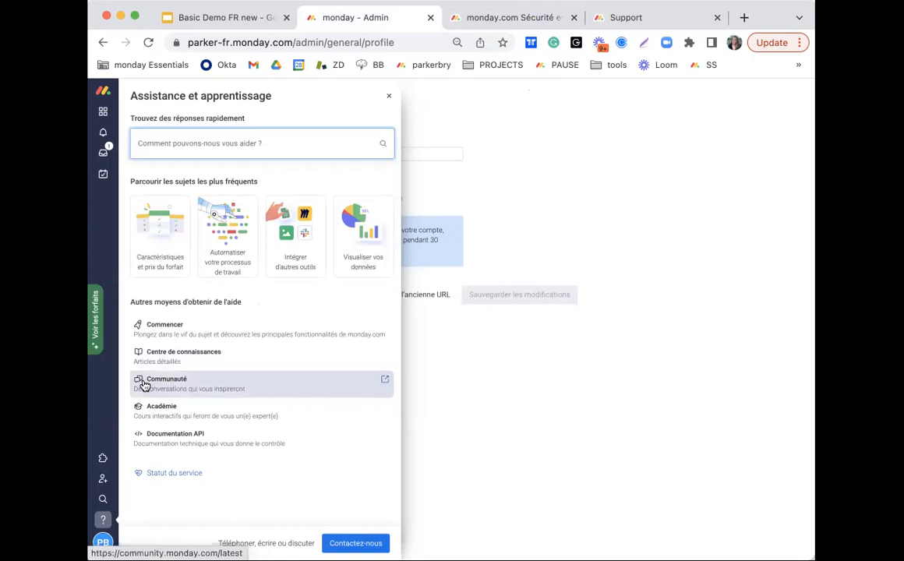
{"action": "left_click", "coordinate": [149, 364]}
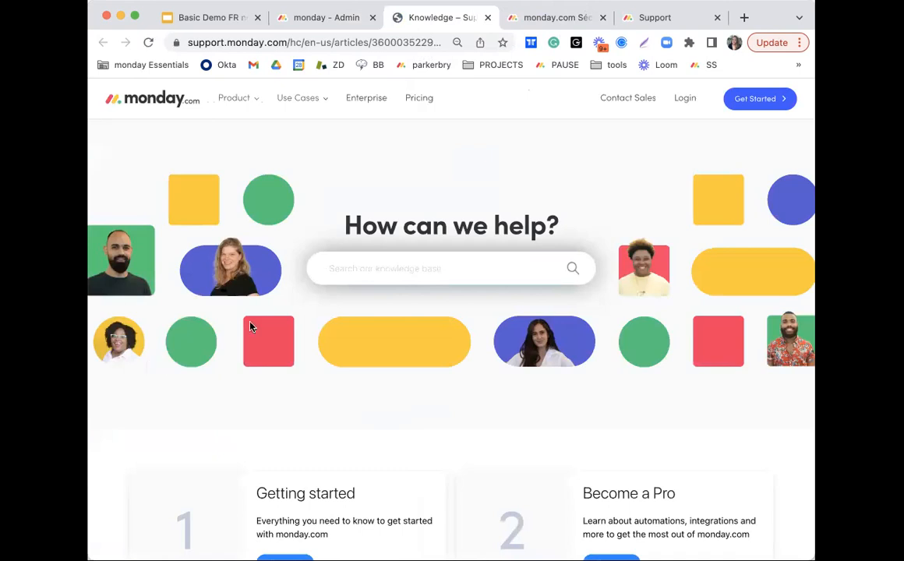
{"action": "scroll", "coordinate": [355, 270], "scroll_direction": "down", "scroll_amount": 3}
{"action": "scroll", "coordinate": [356, 269], "scroll_direction": "down", "scroll_amount": 9}
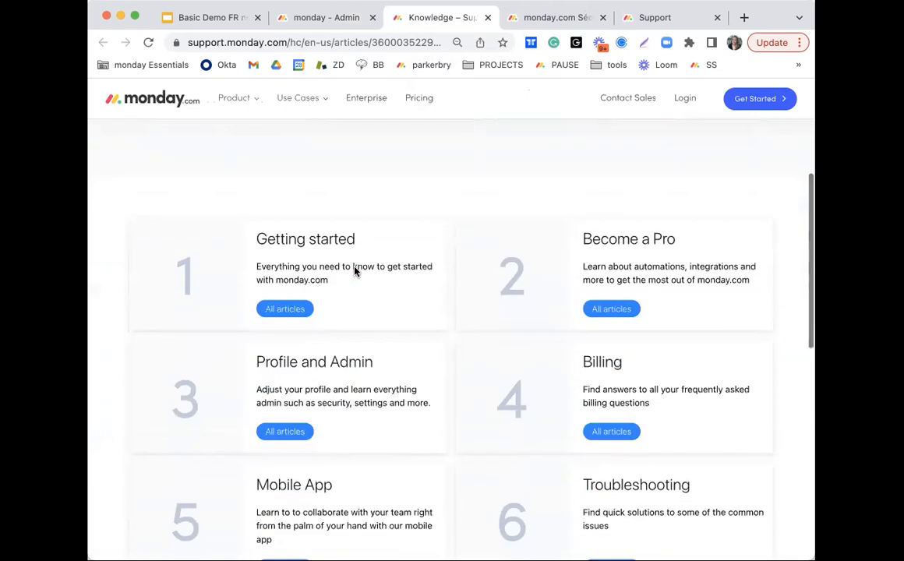
{"action": "left_click", "coordinate": [487, 18]}
{"action": "left_click", "coordinate": [204, 18]}
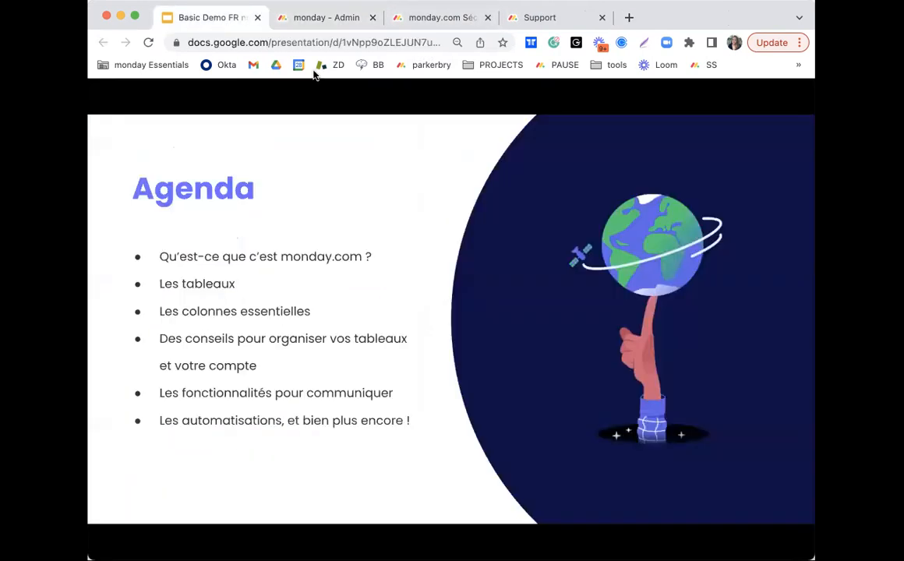
Advance the slideshow through Support & Resources to the closing 'Merci !' slide.
{"action": "left_click", "coordinate": [770, 304]}
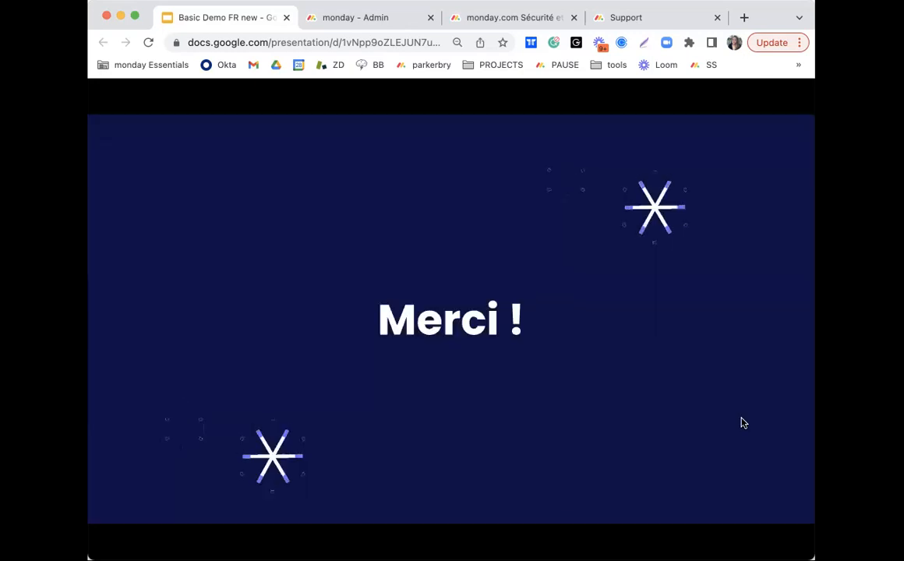
{"action": "left_click", "coordinate": [742, 422]}
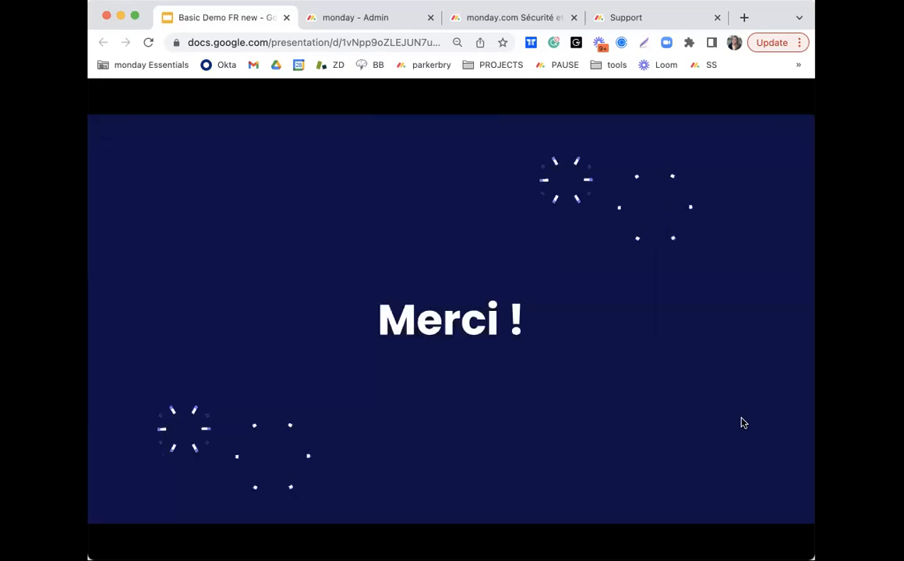